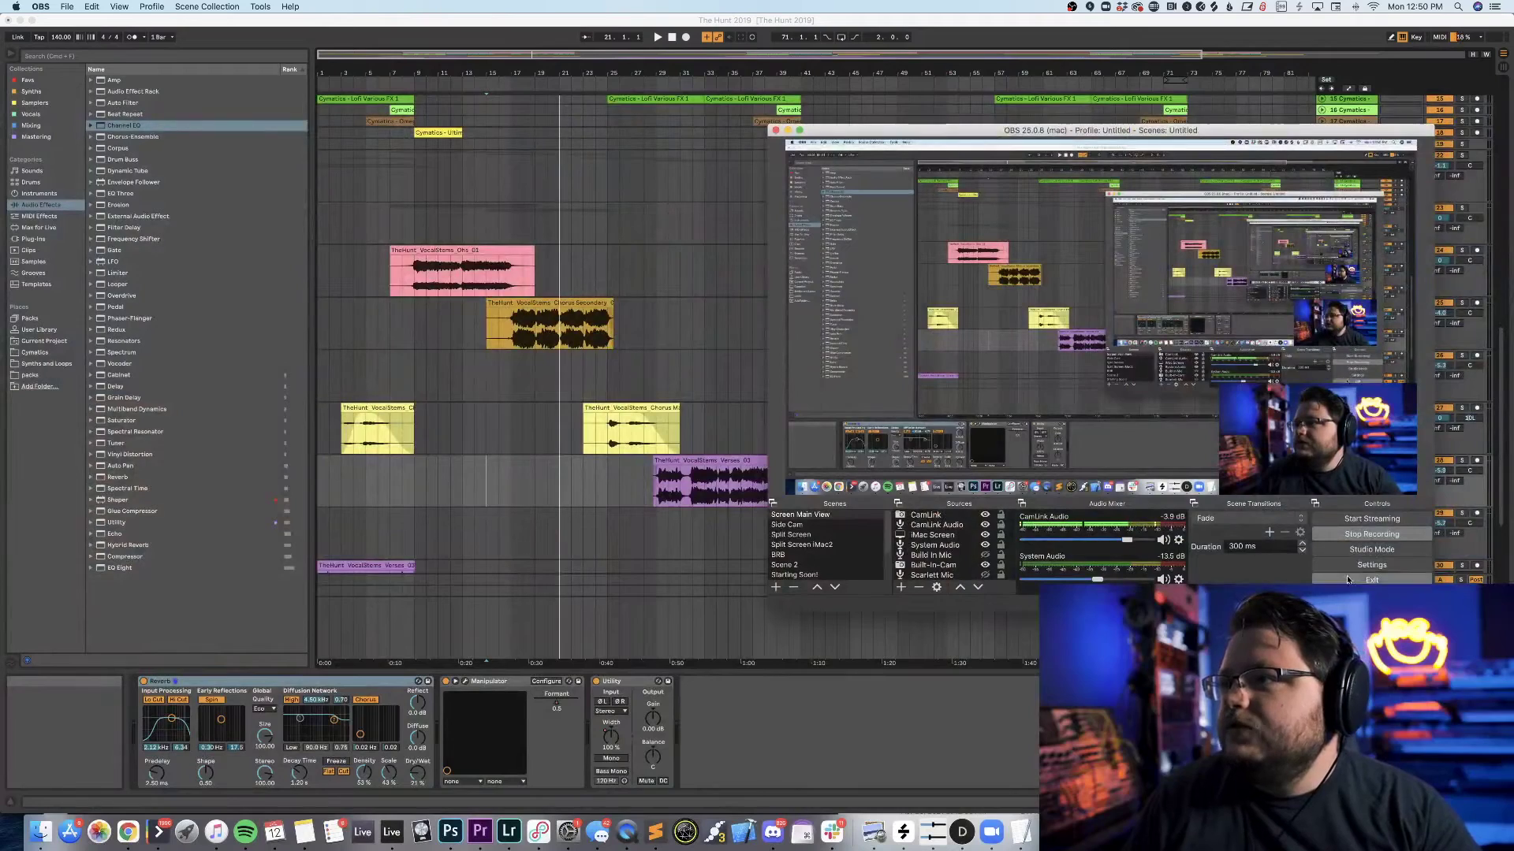
Move the OBS window aside, switch to the The Hunt 2019 set in Ableton Live, and look over its tracks.
left_click_drag(1123, 134, 911, 101)
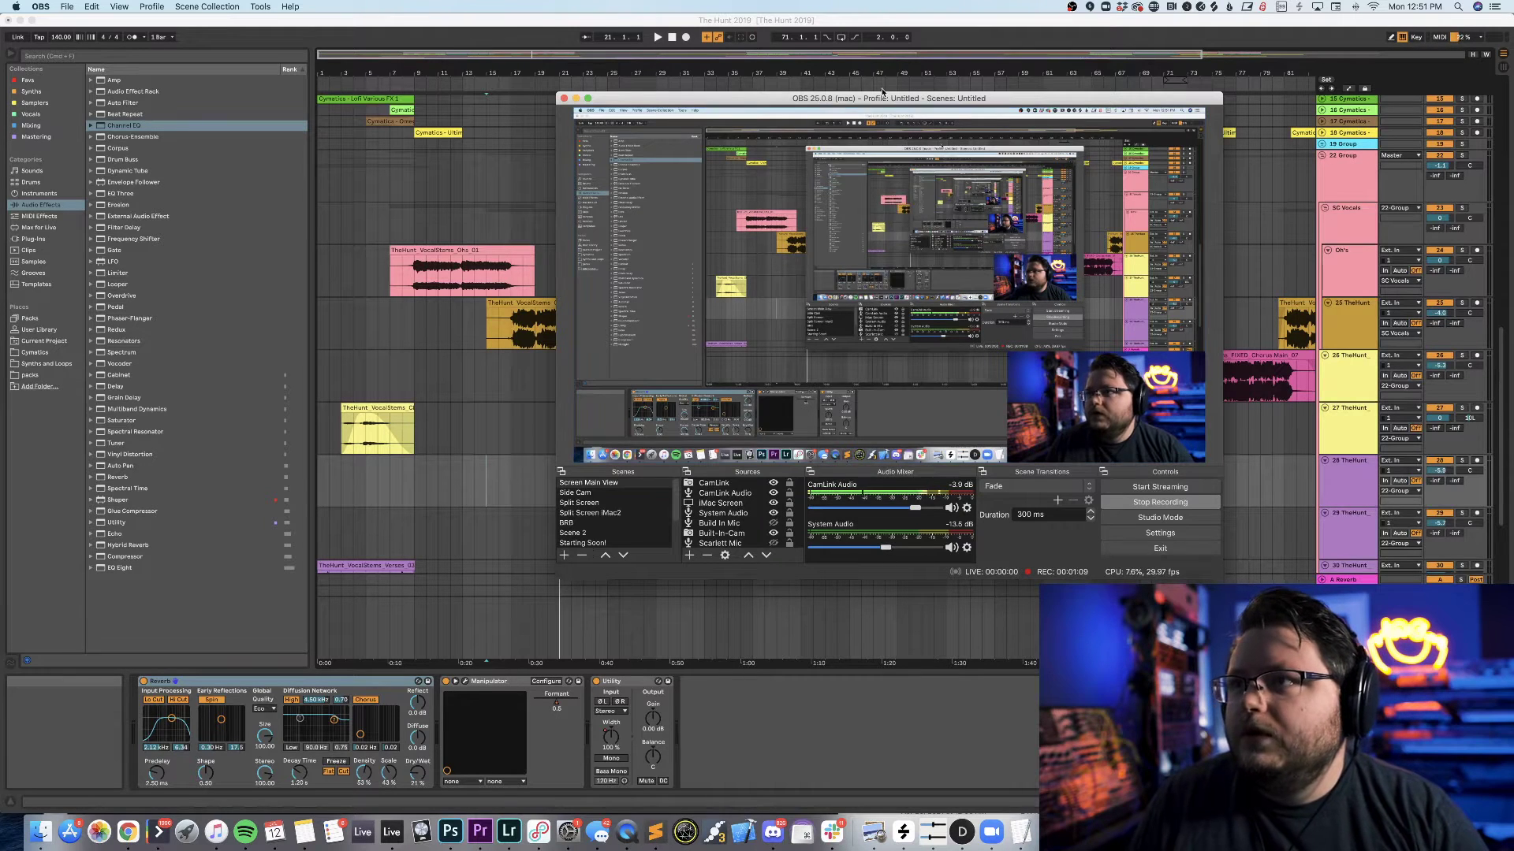
left_click_drag(888, 100, 920, 118)
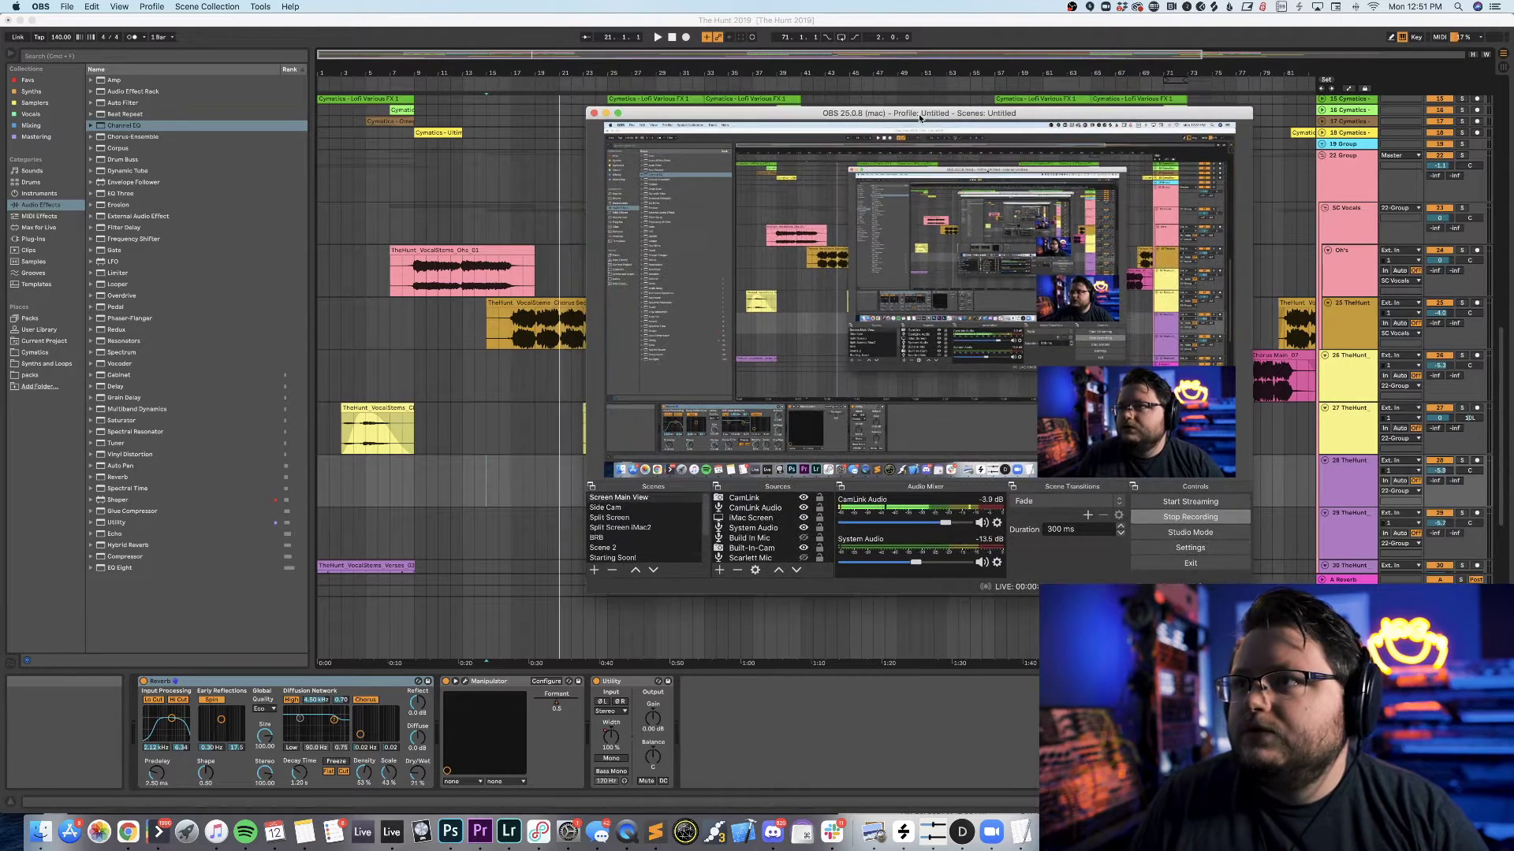
left_click(975, 23)
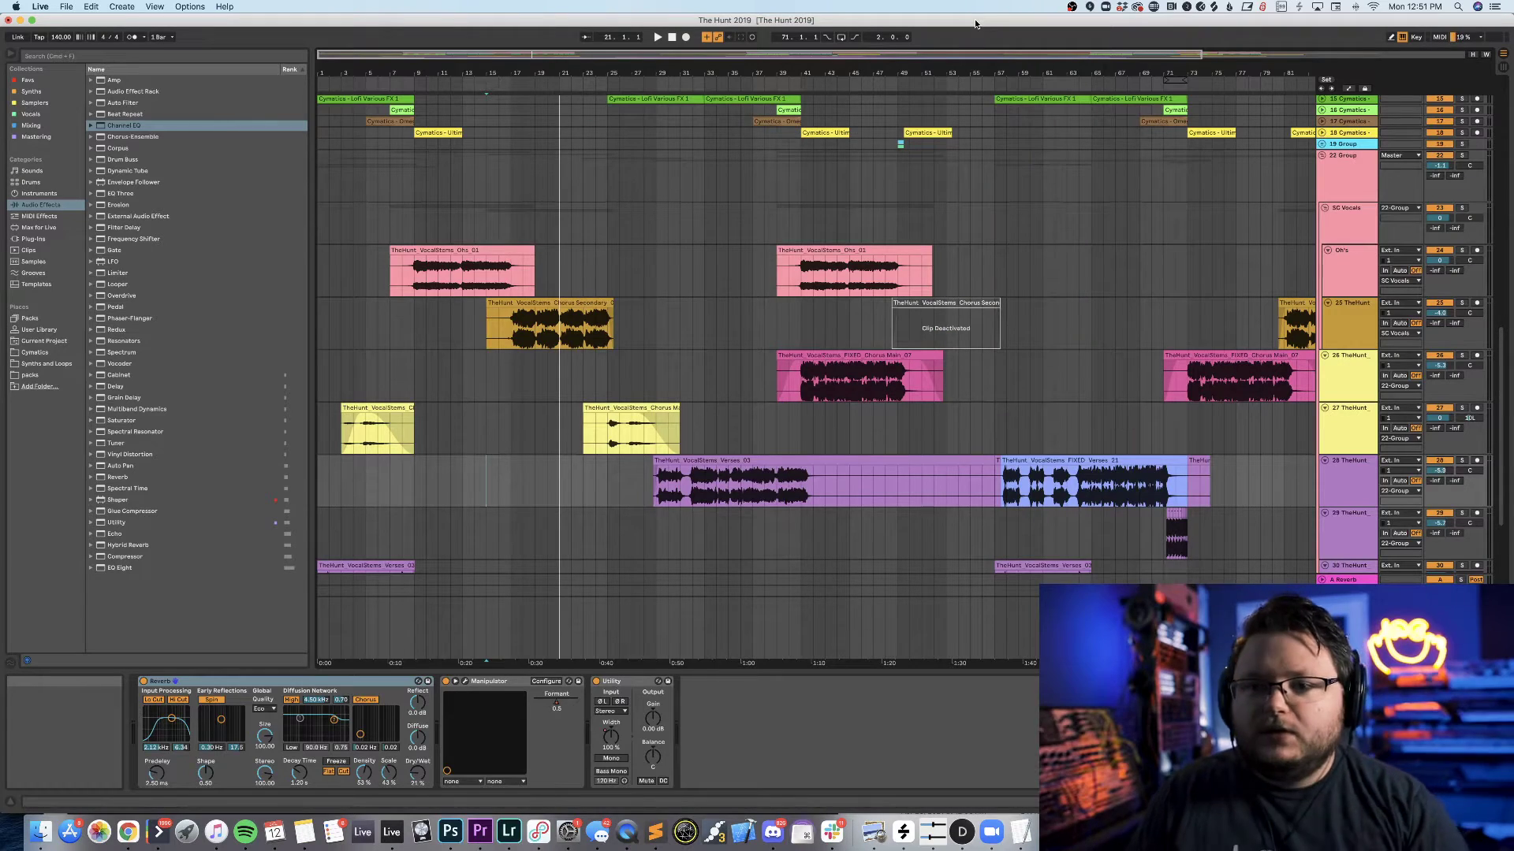
scroll(875, 236, "up", 10)
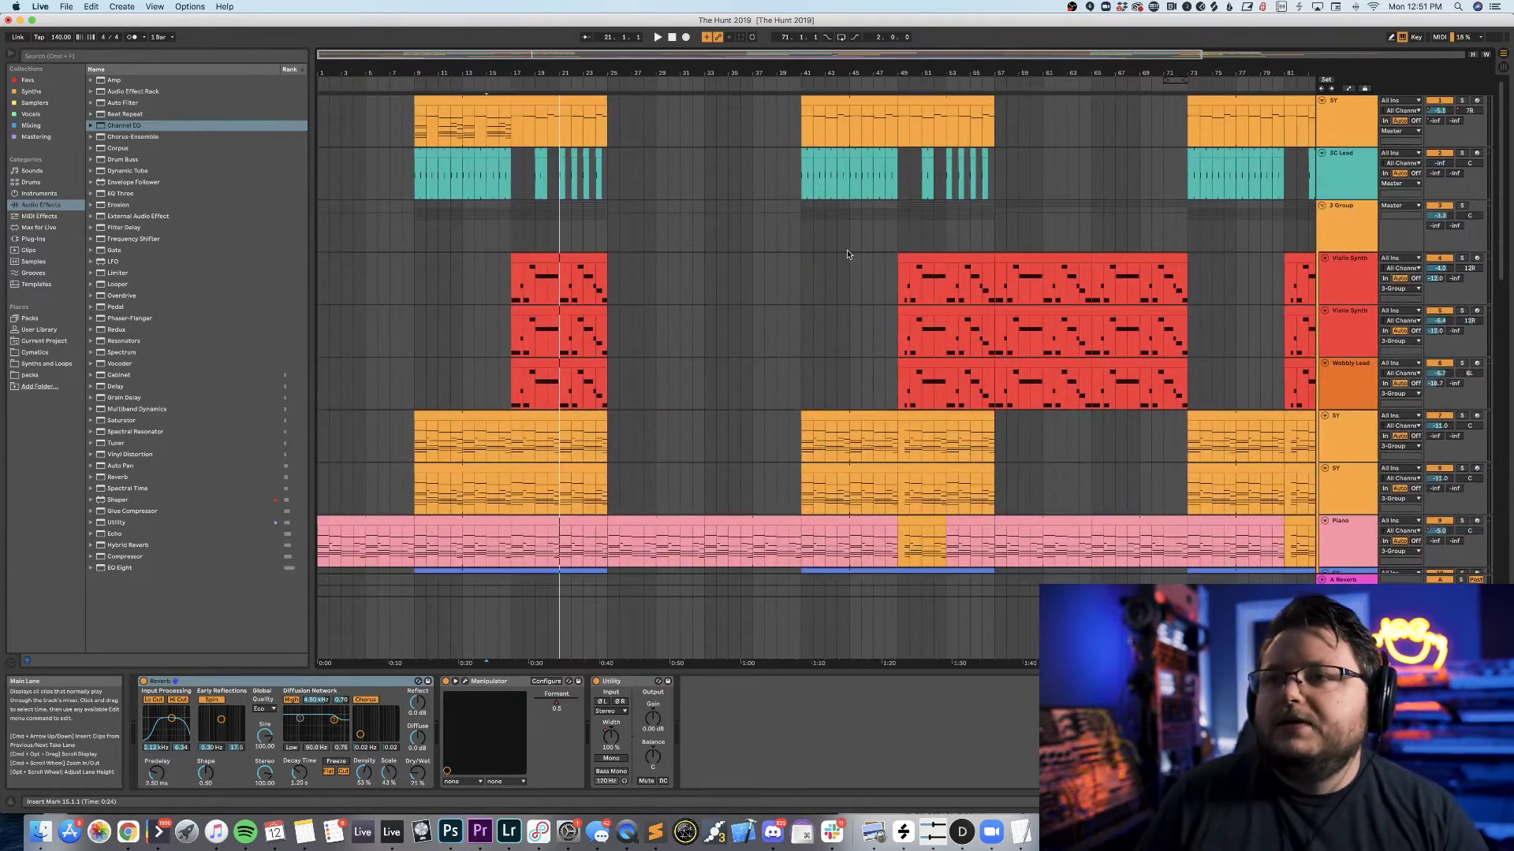
scroll(851, 255, "down", 8)
scroll(852, 255, "up", 8)
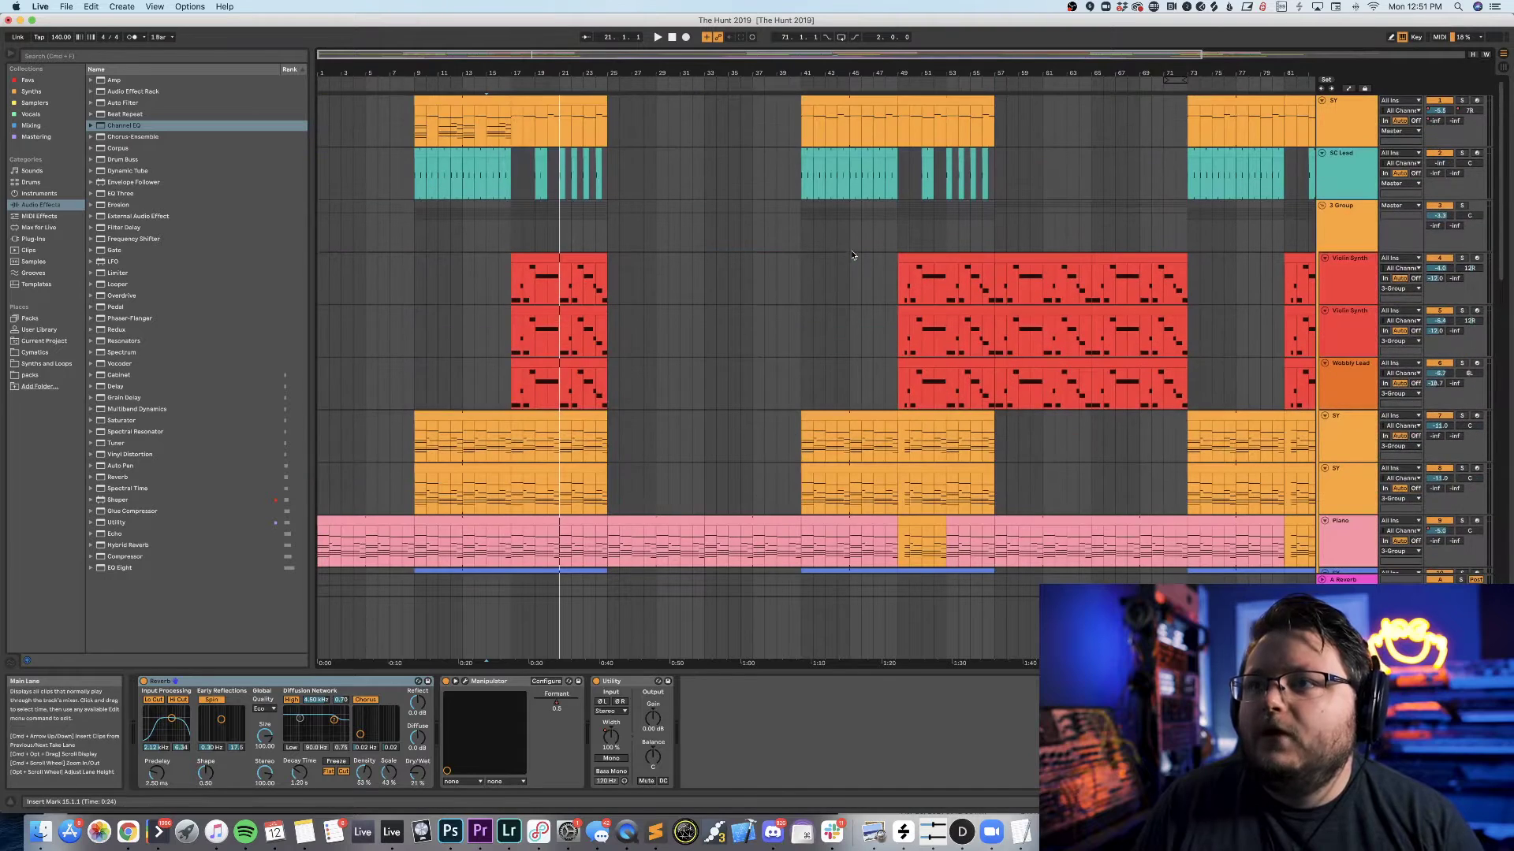
Place the insert marker at the start of the Piano track and play the arrangement from bar 1.
left_click(322, 552)
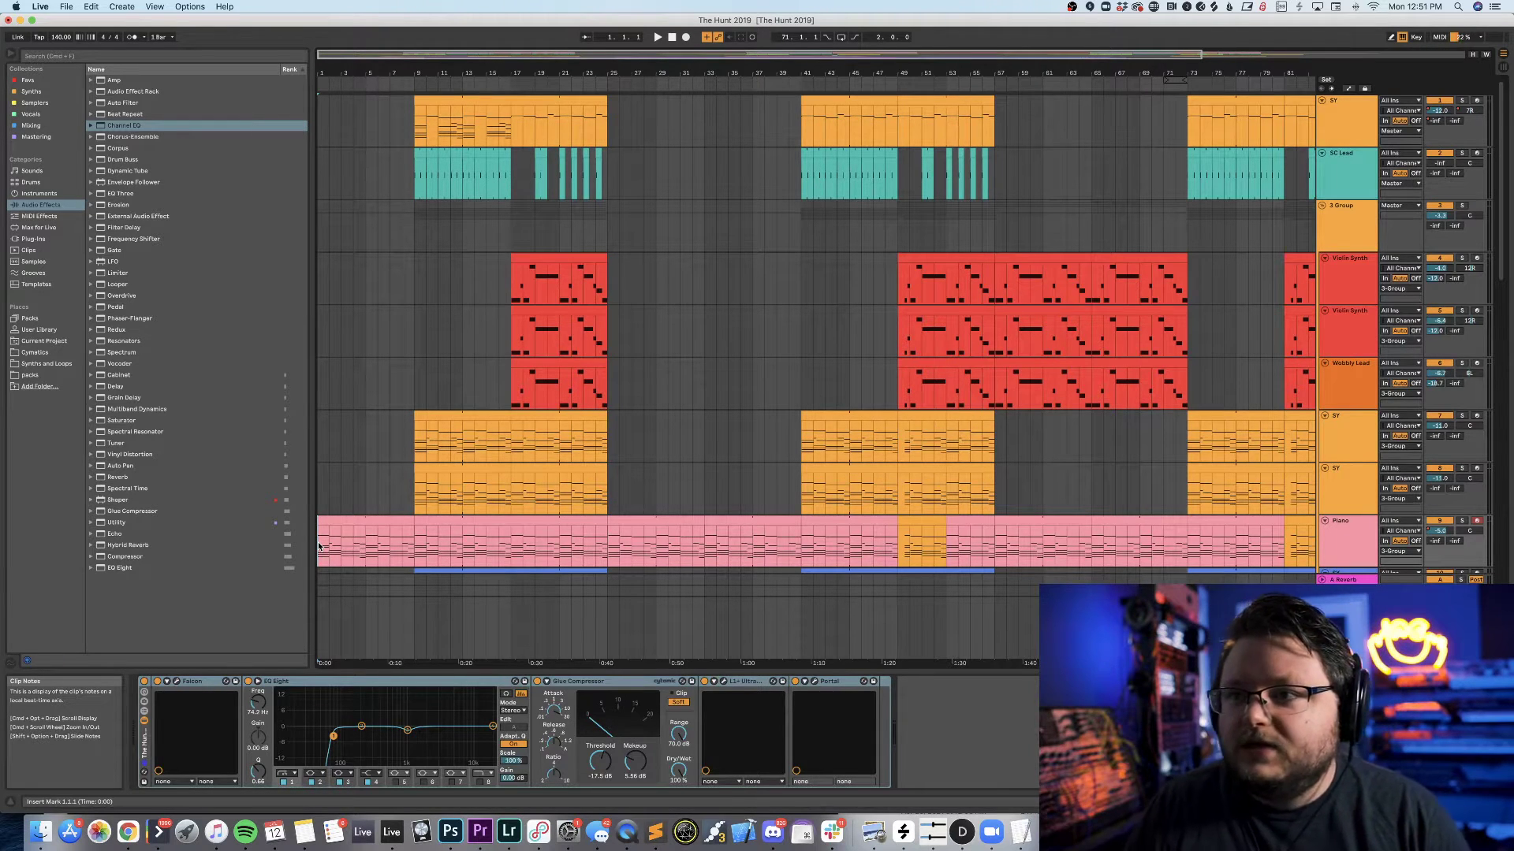
scroll(320, 544, "down", 2)
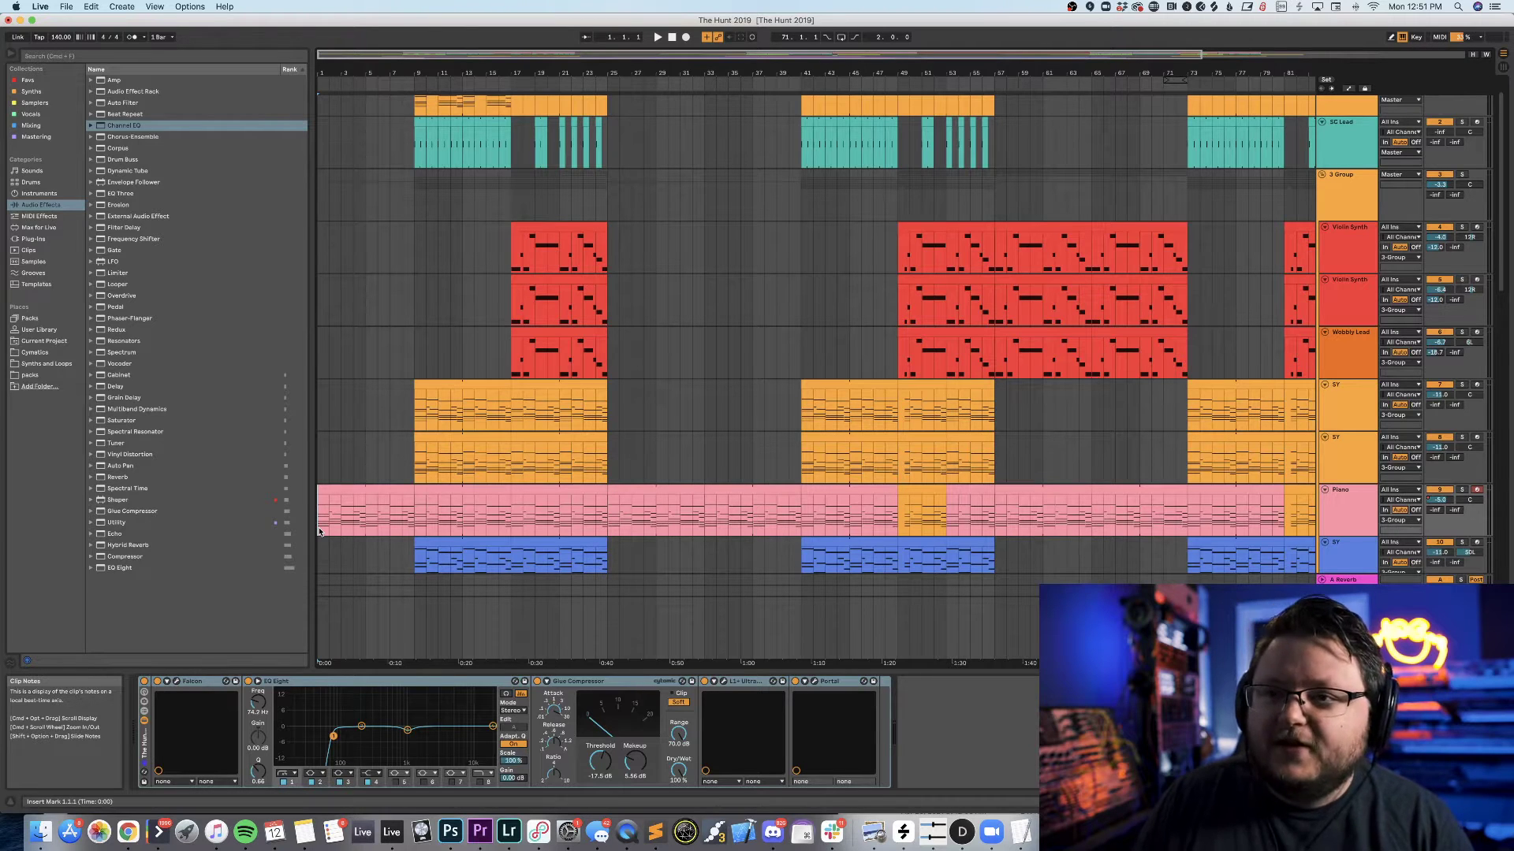
scroll(319, 531, "down", 5)
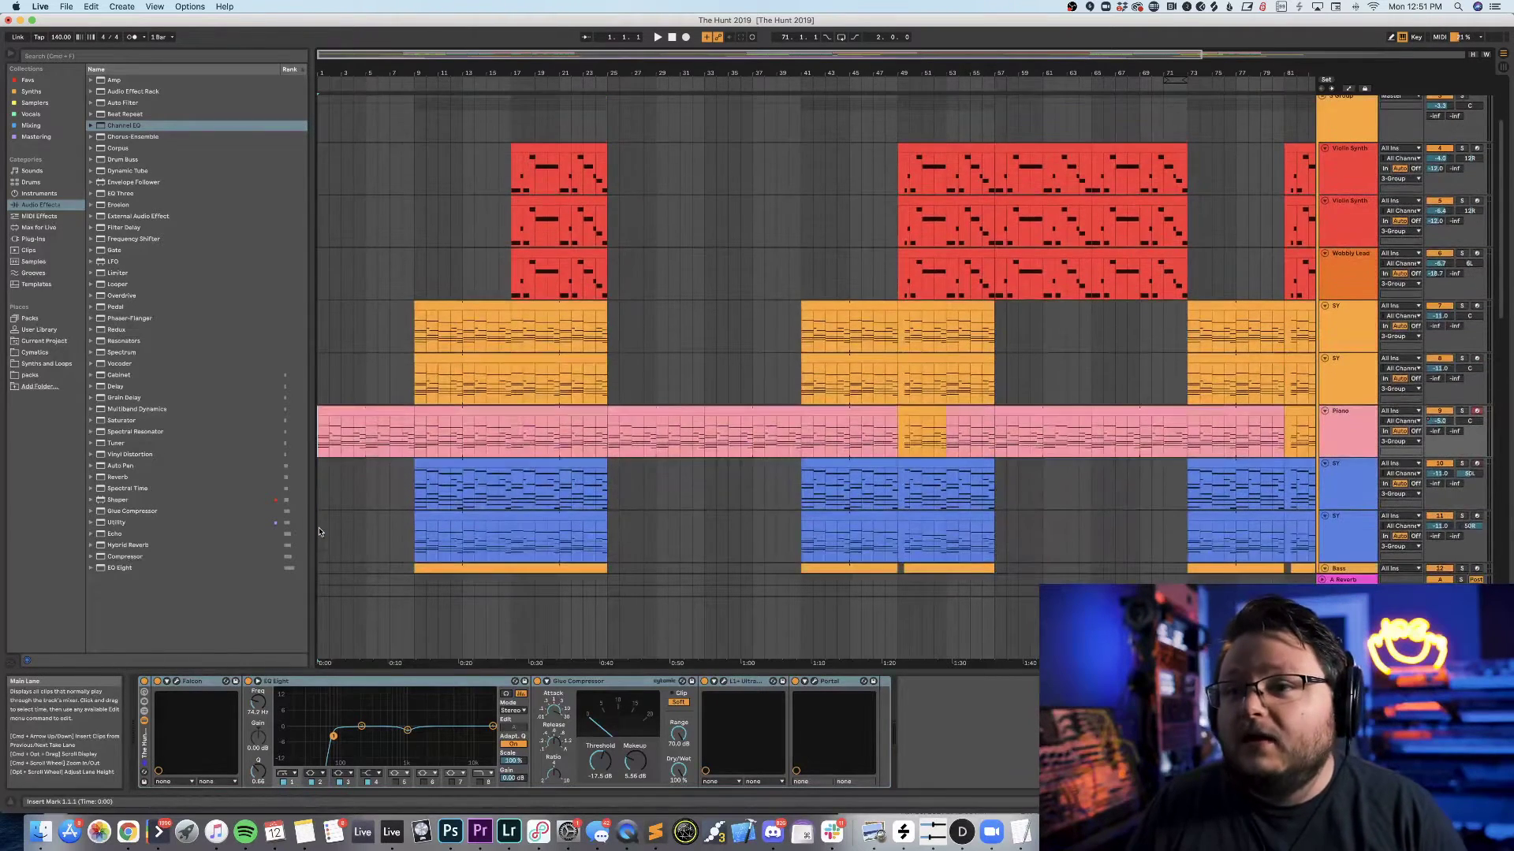
scroll(319, 531, "down", 8)
key("space")
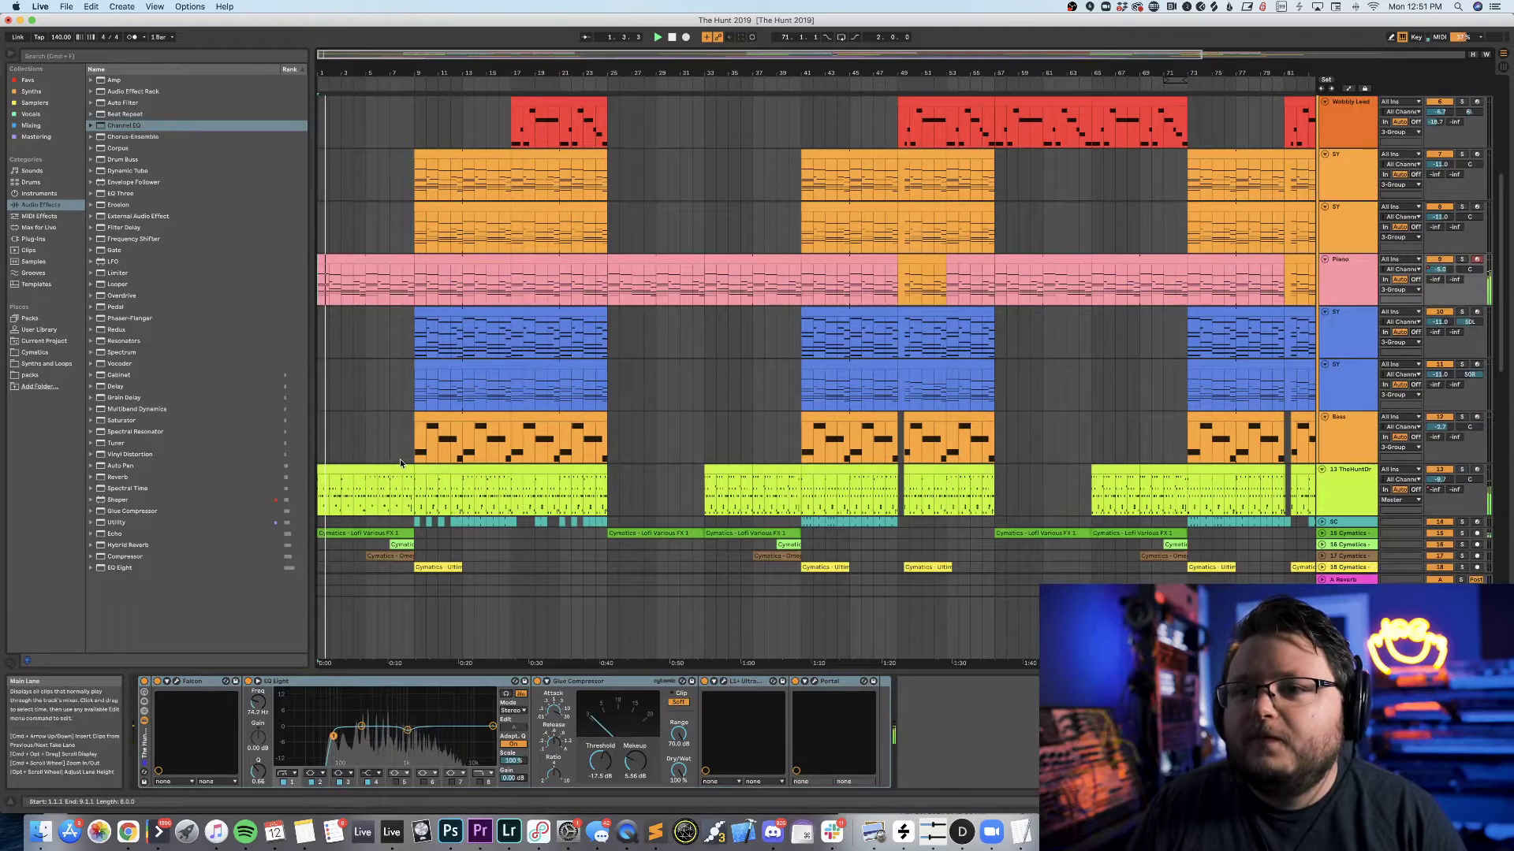
Check the audio levels in OBS during playback, return to Ableton Live at bar 1, and stop playback.
left_click(685, 832)
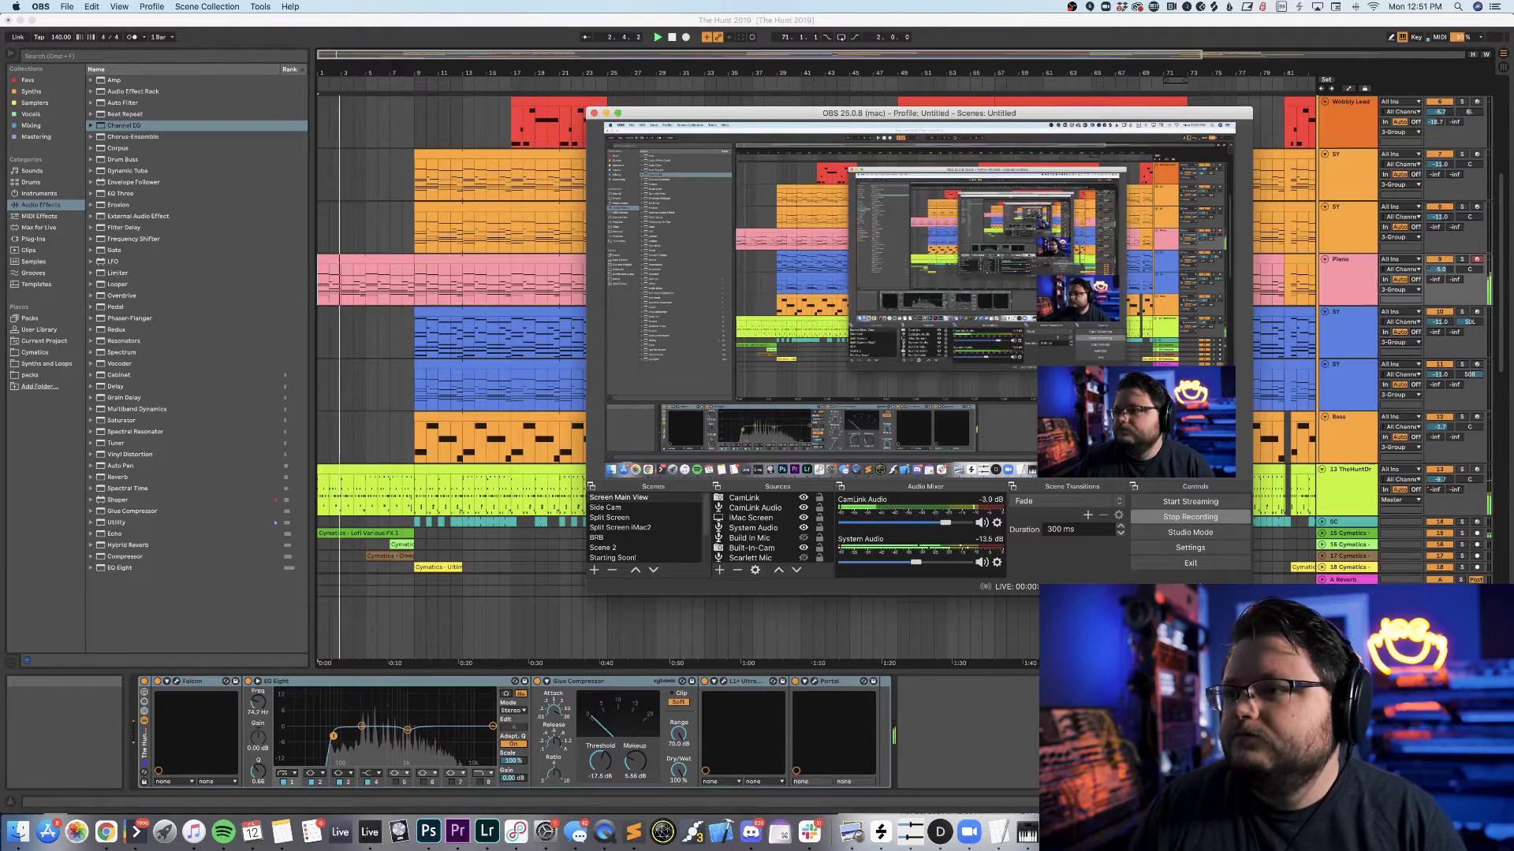
left_click(317, 295)
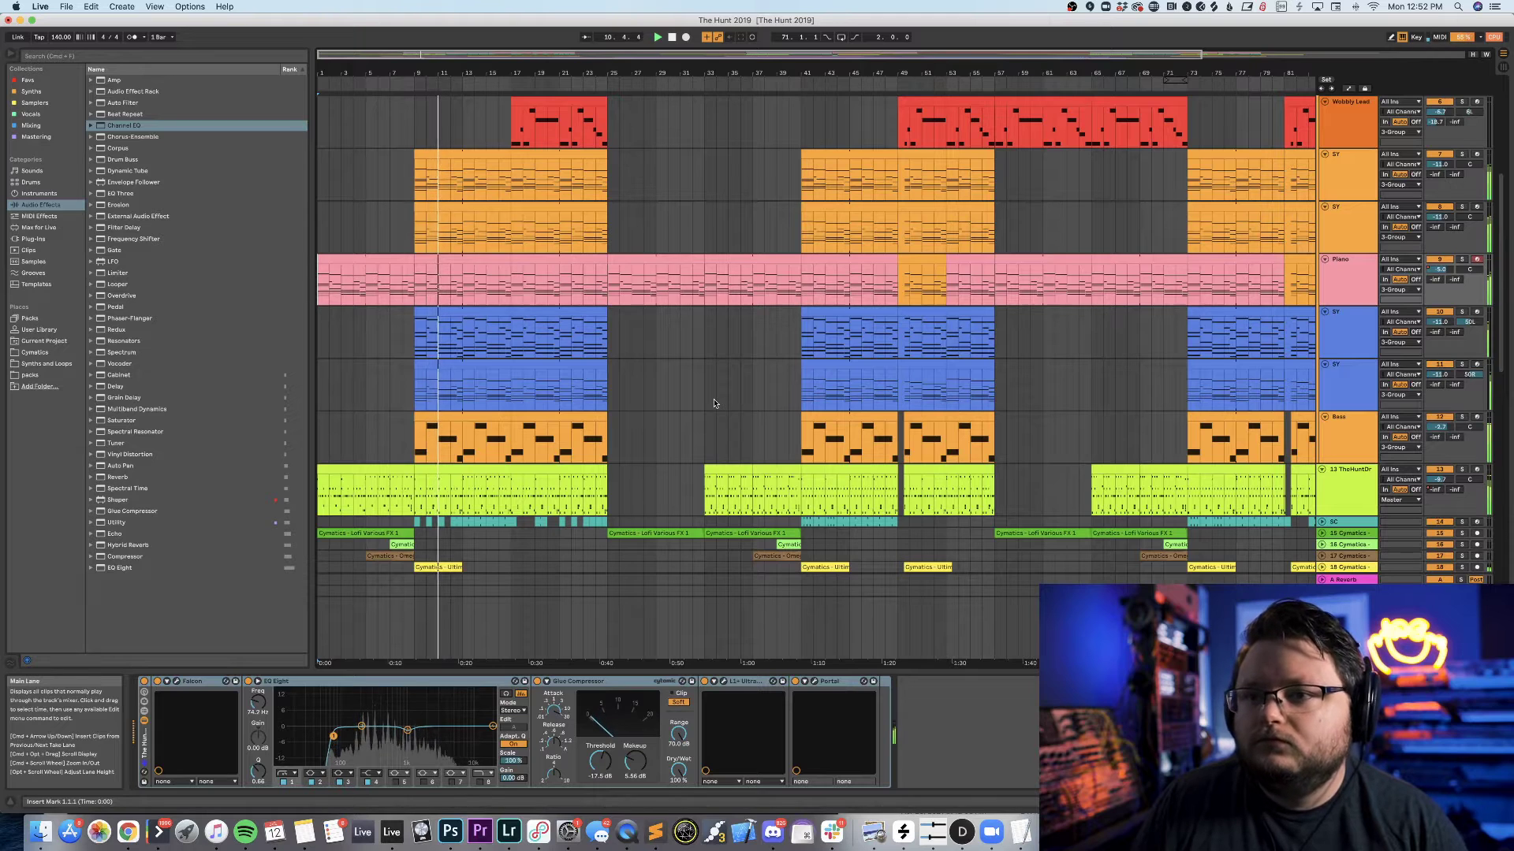
scroll(714, 404, "down", 2)
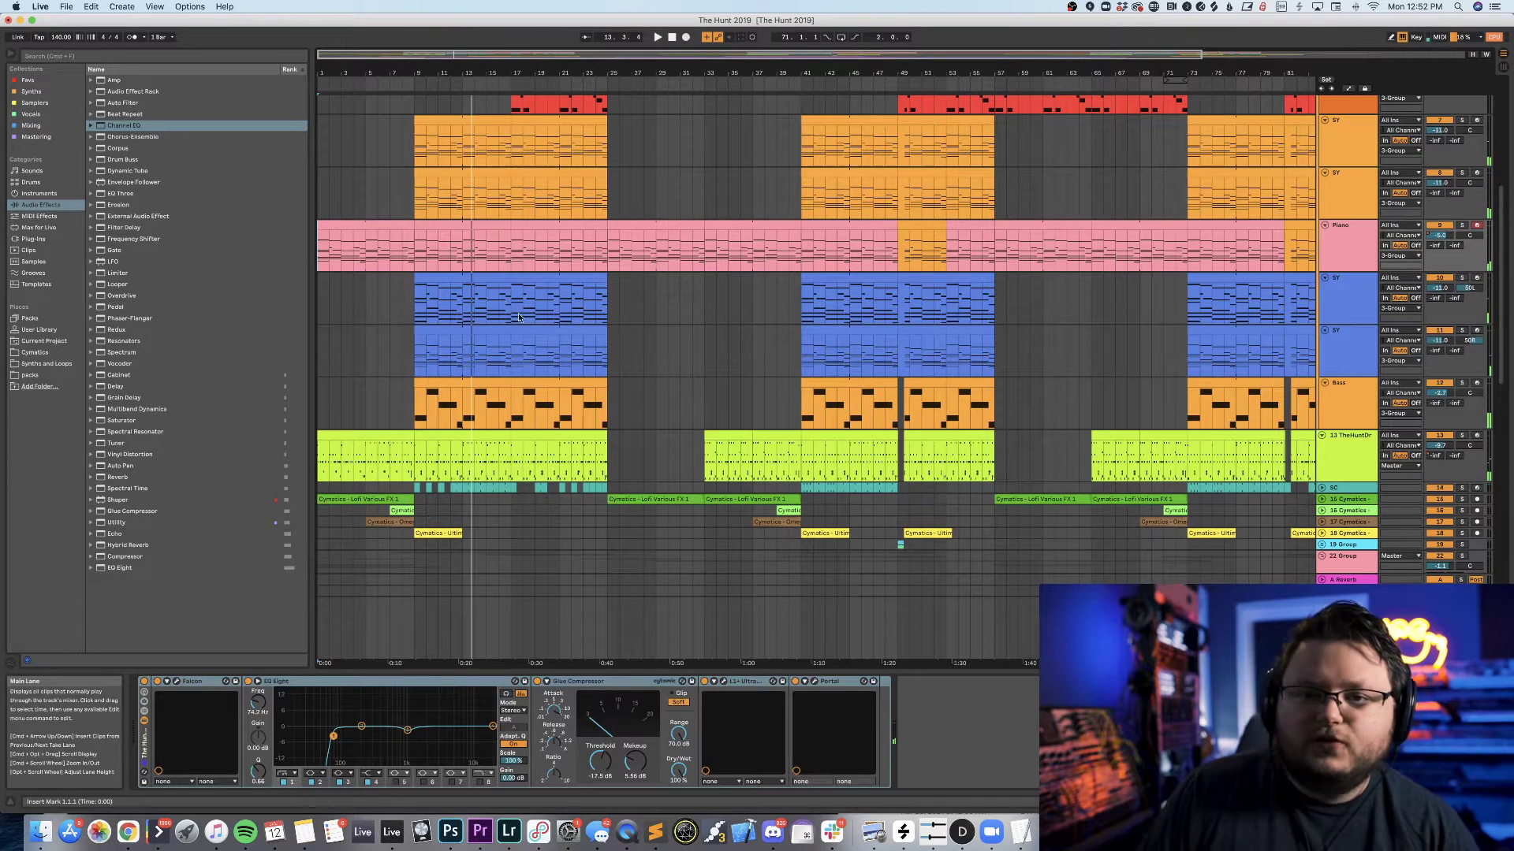
key("space")
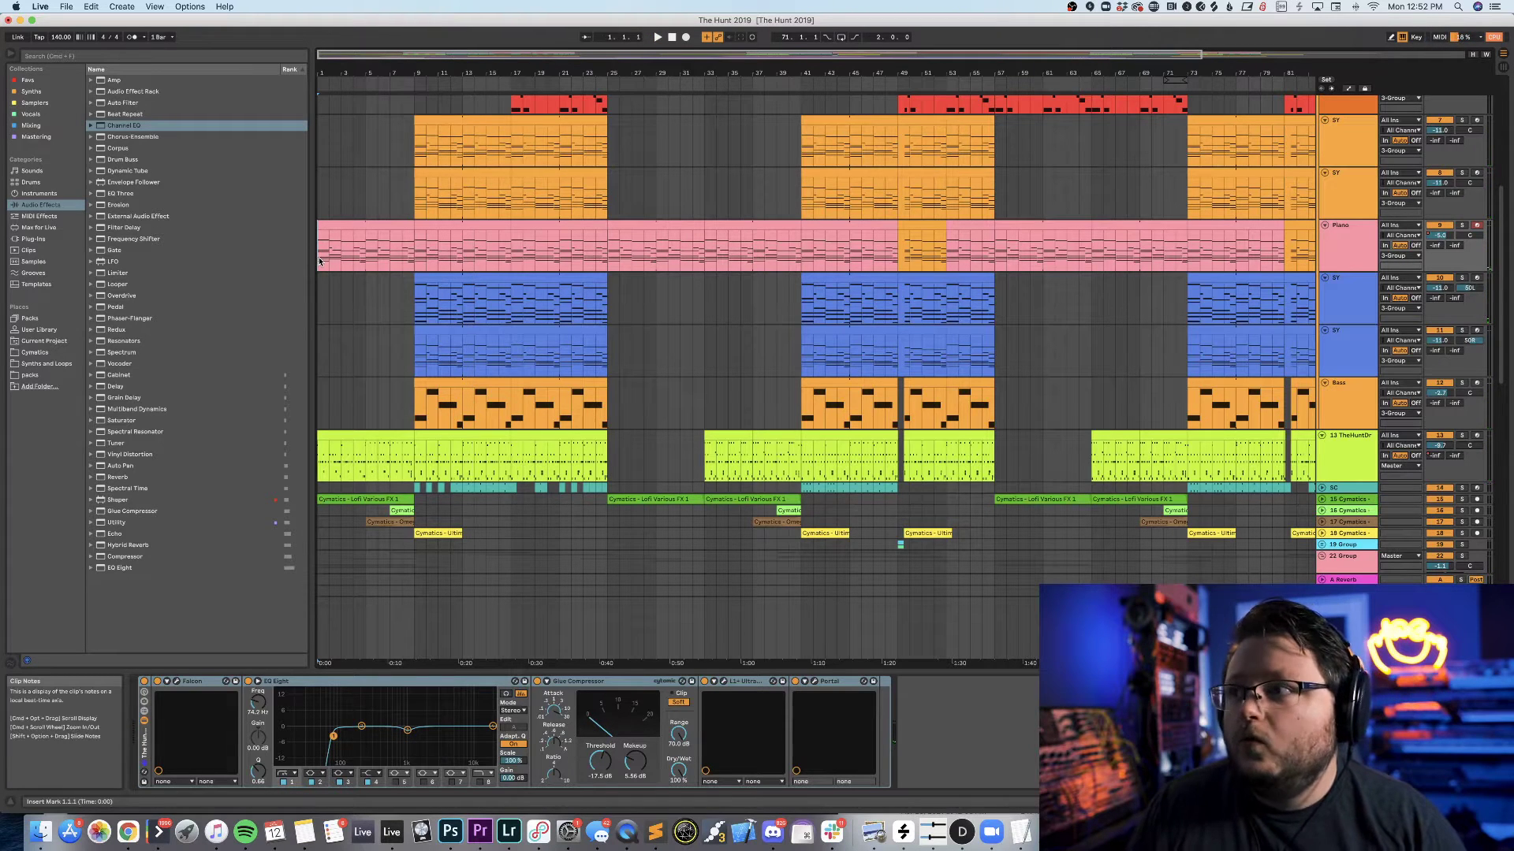
Look over the tracks below the Piano and replay the intro from bar 1.
scroll(319, 261, "down", 5)
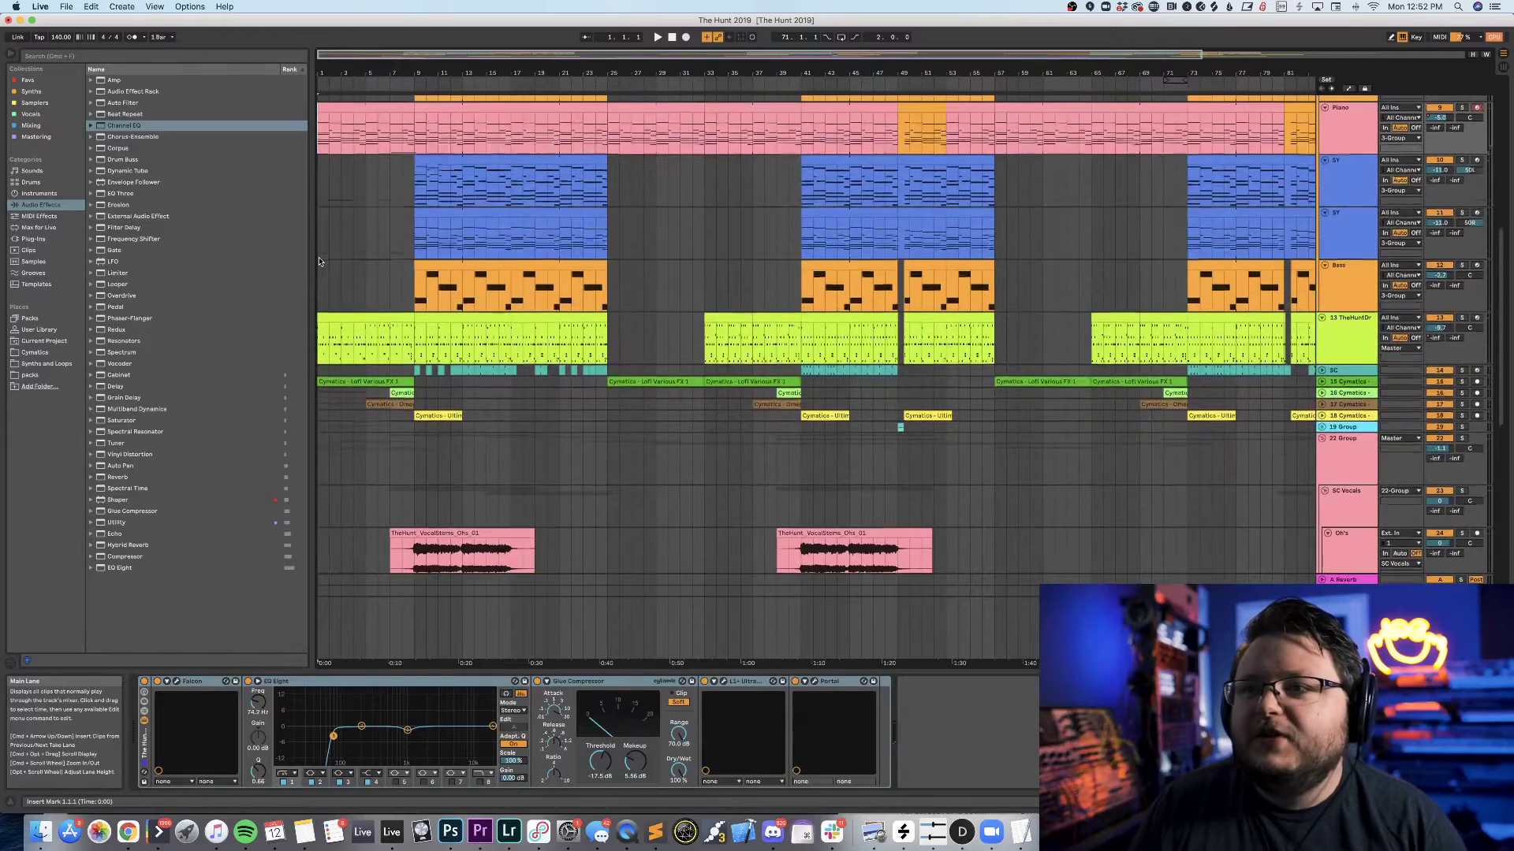
scroll(319, 261, "up", 3)
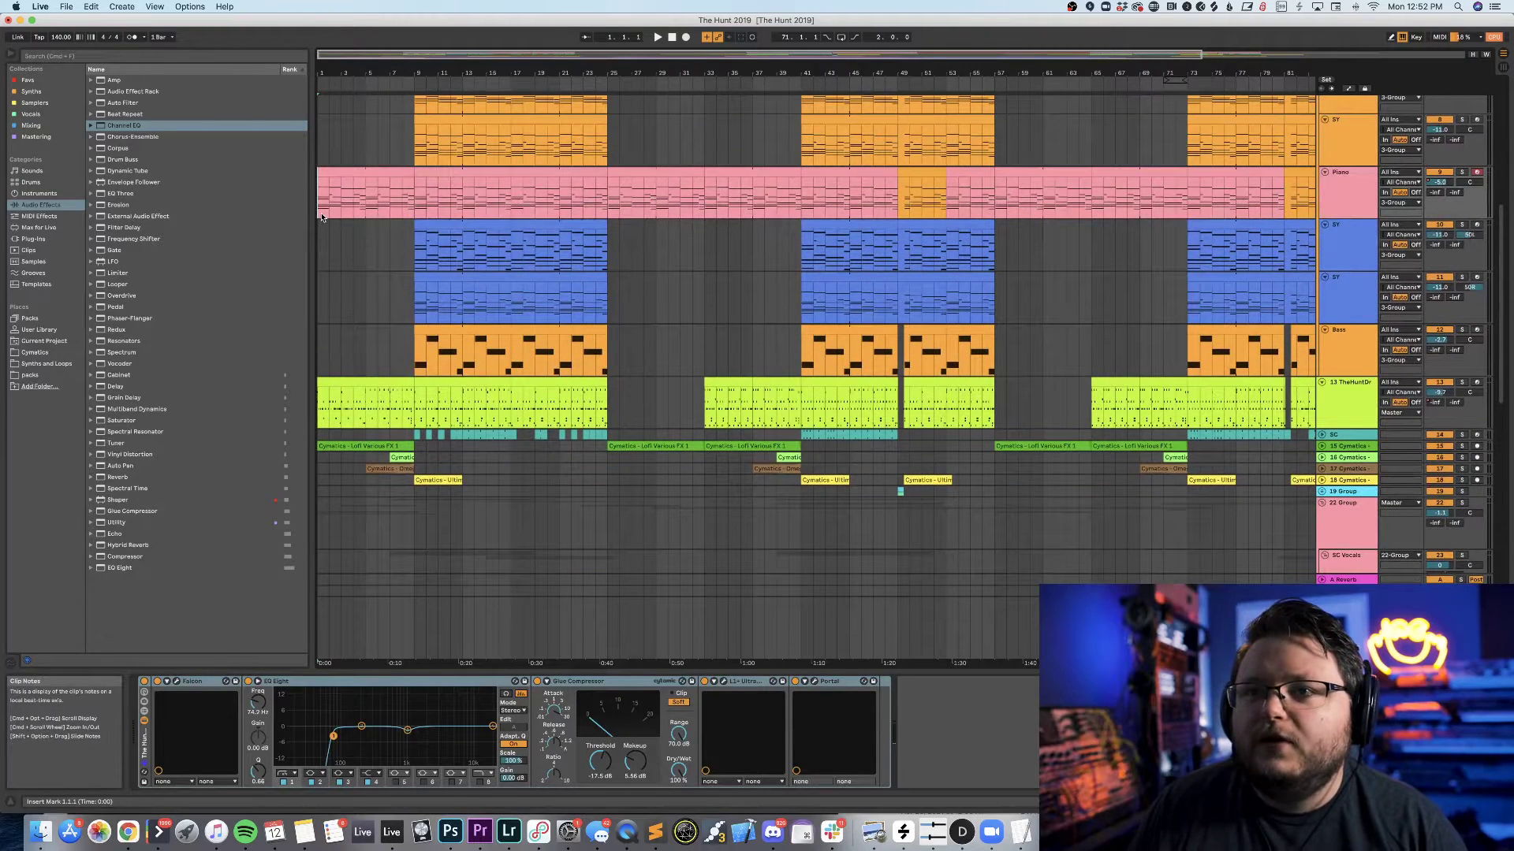
key("space")
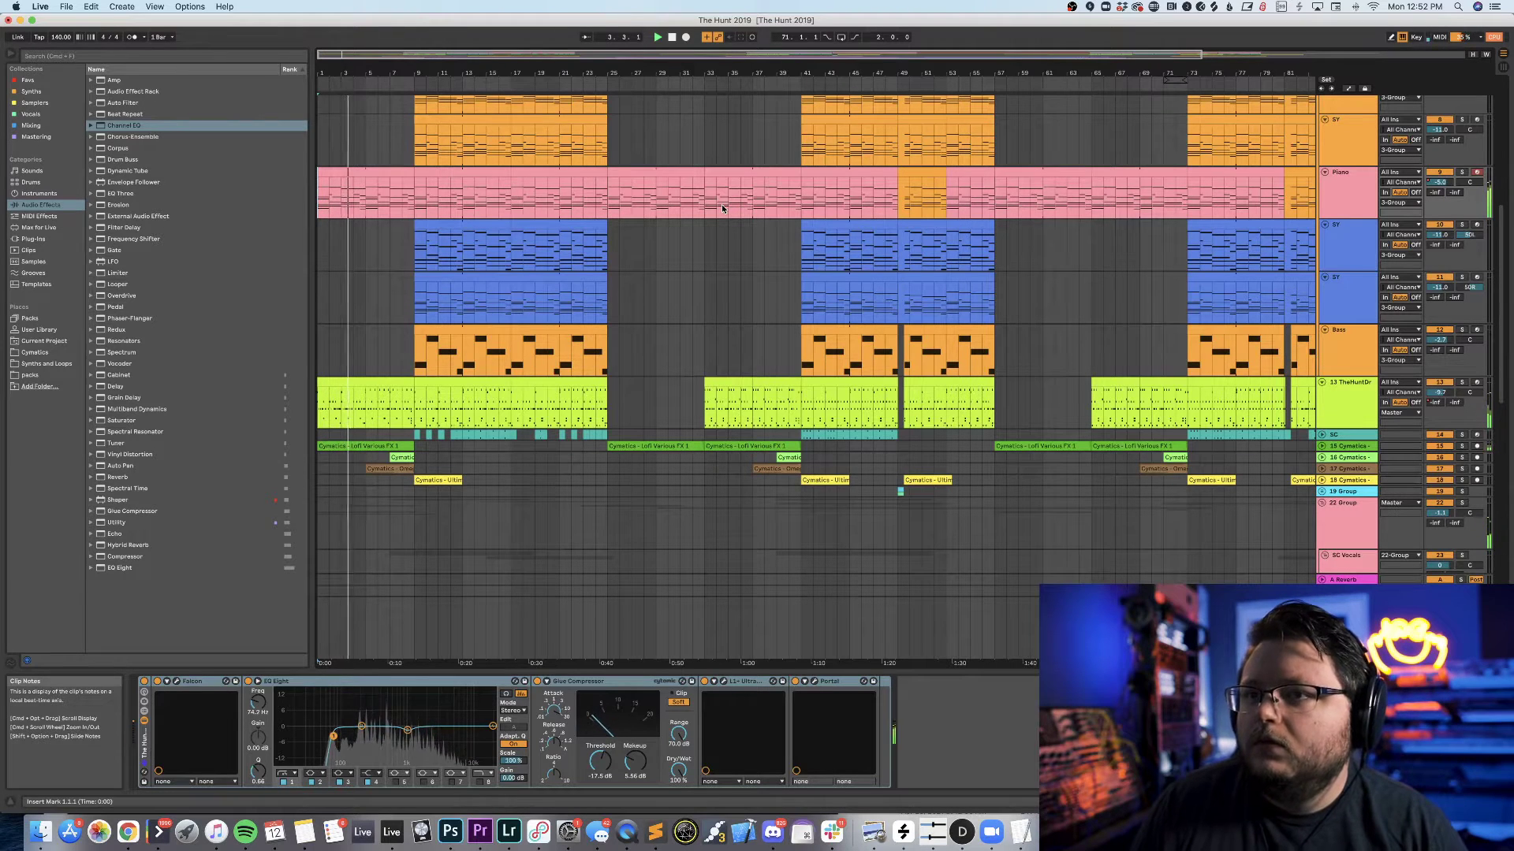
Select the drum rack on track 13, solo it, and listen to the drums from bar 1.
left_click(1366, 408)
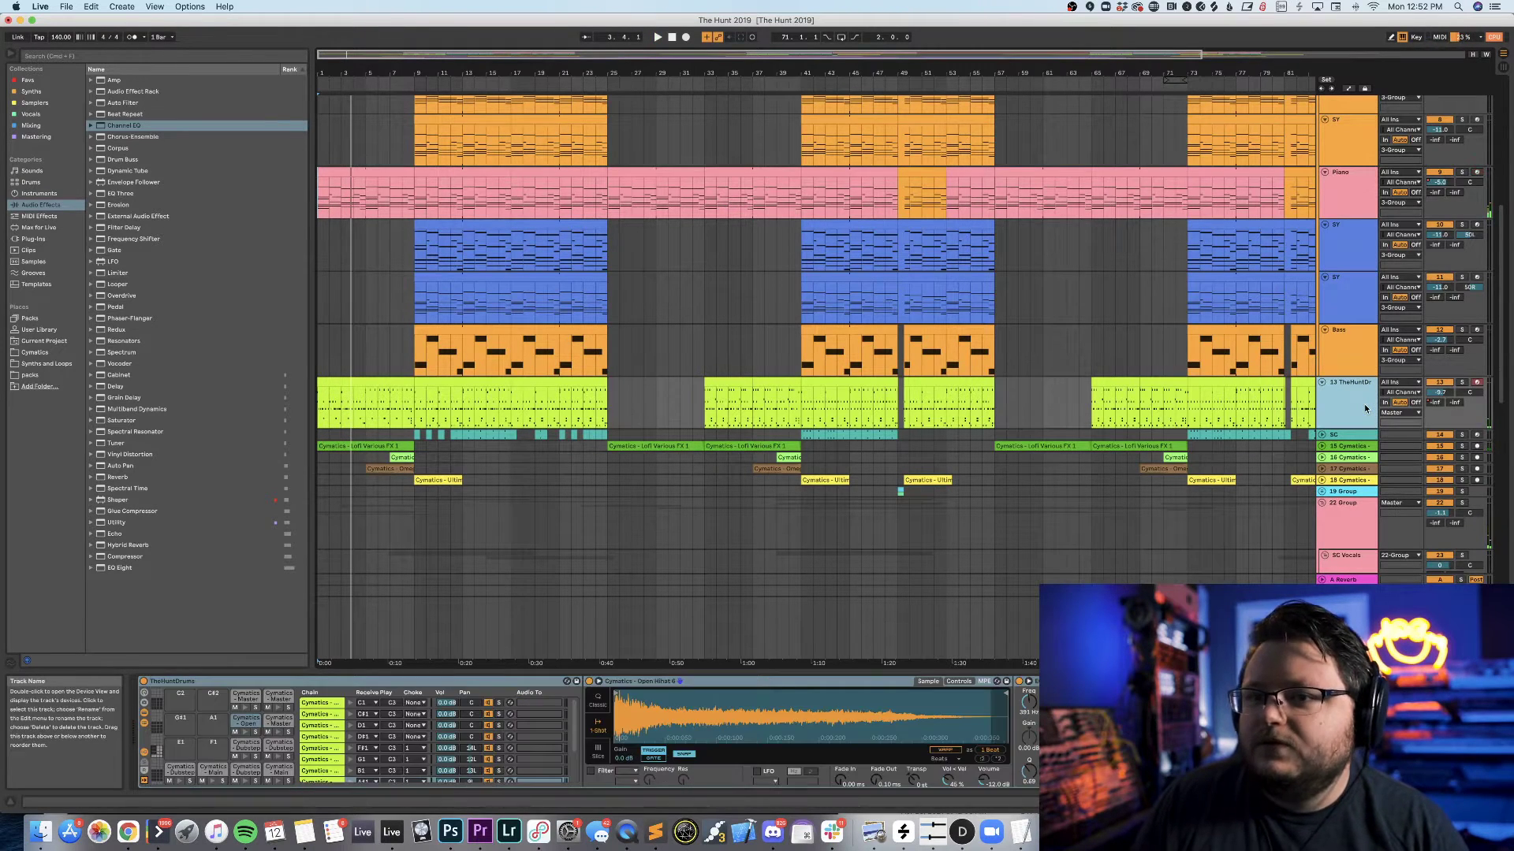
key("space")
key("space")
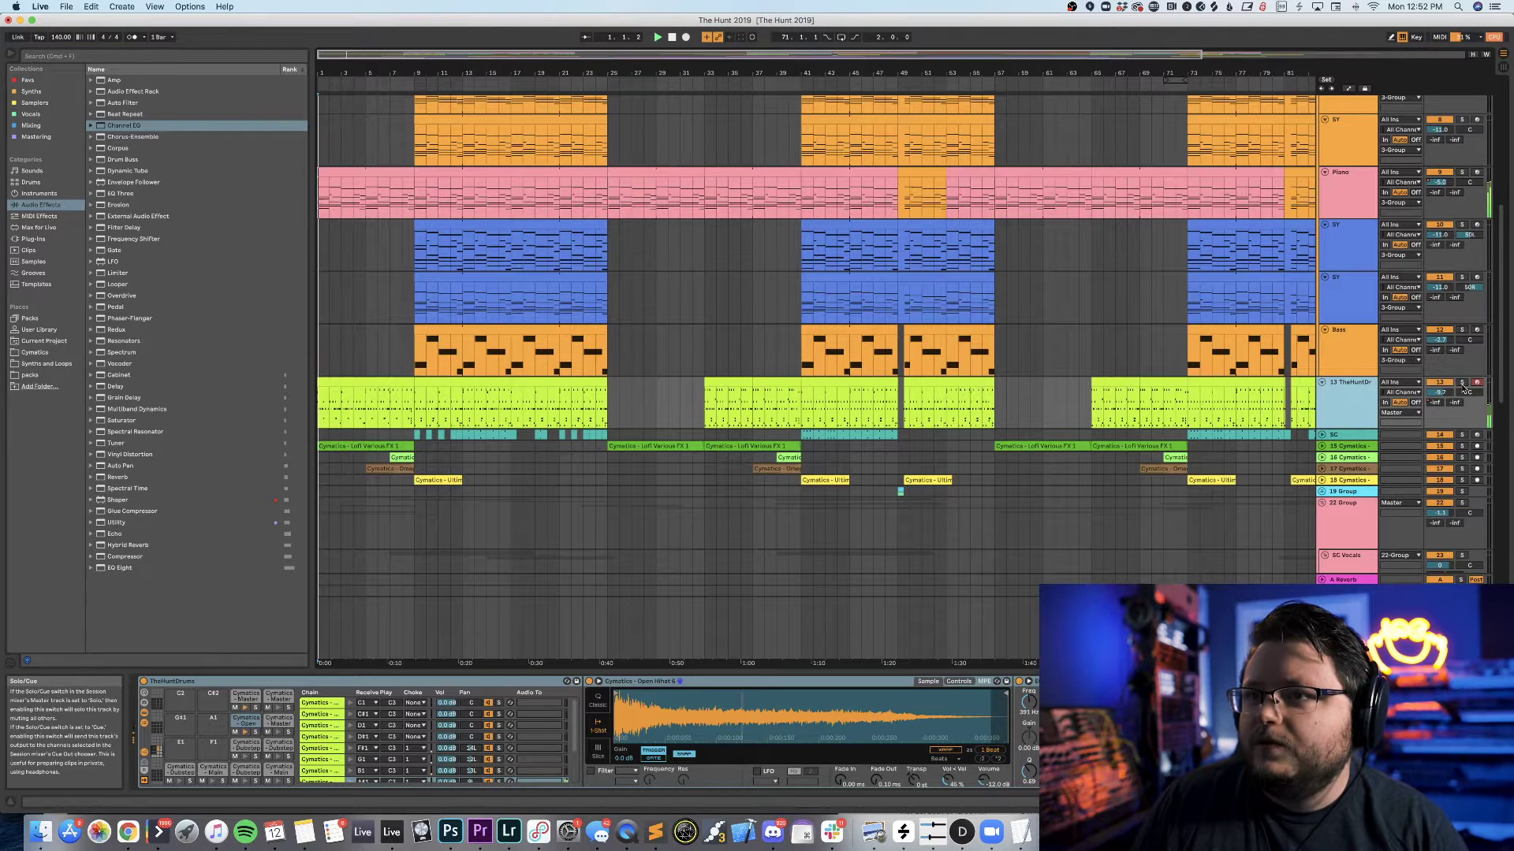
left_click(1462, 383)
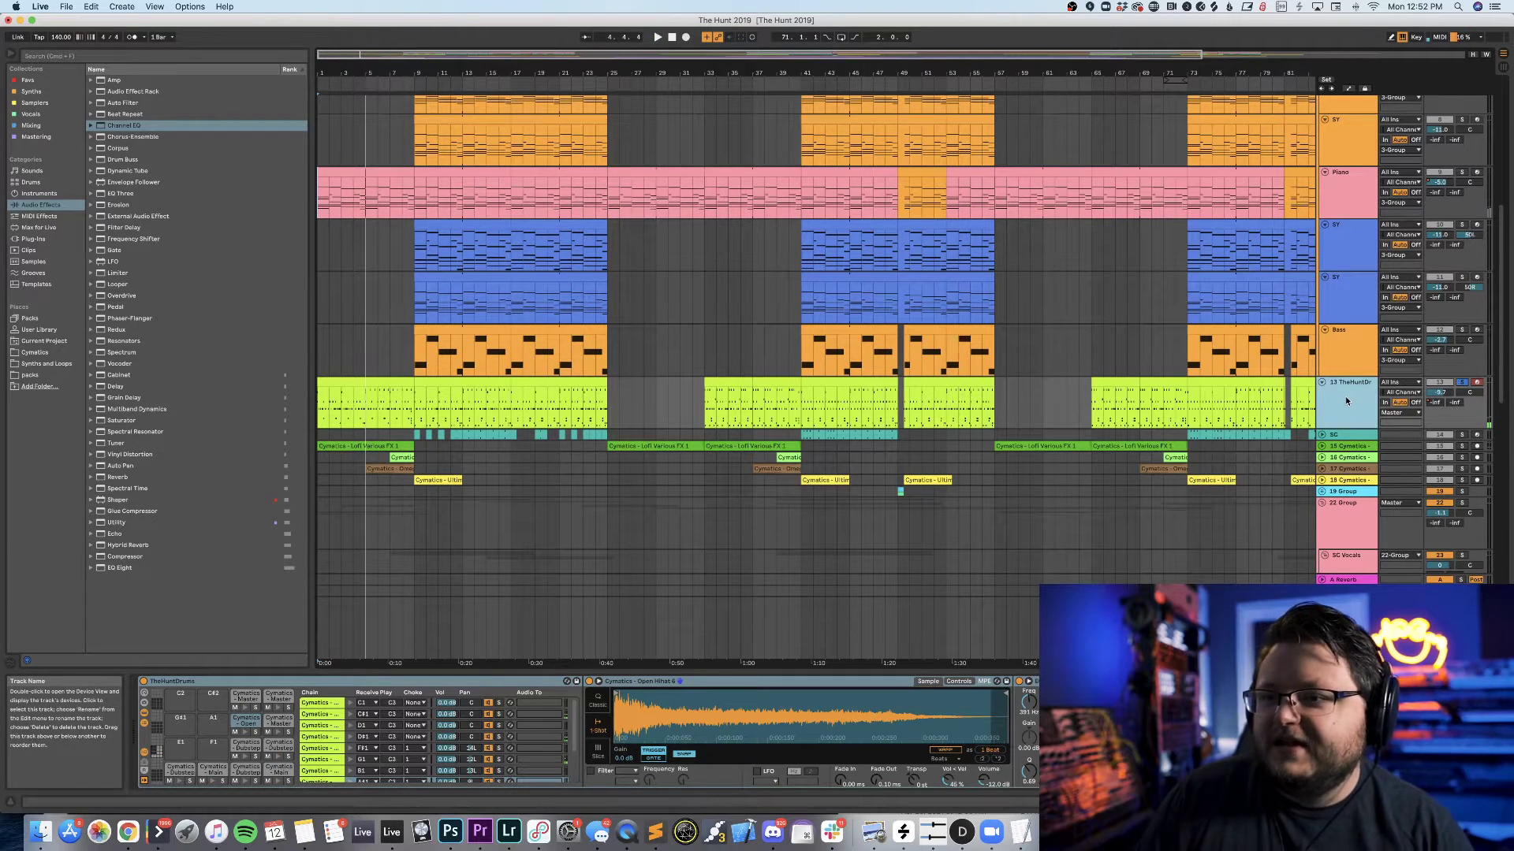
key("space")
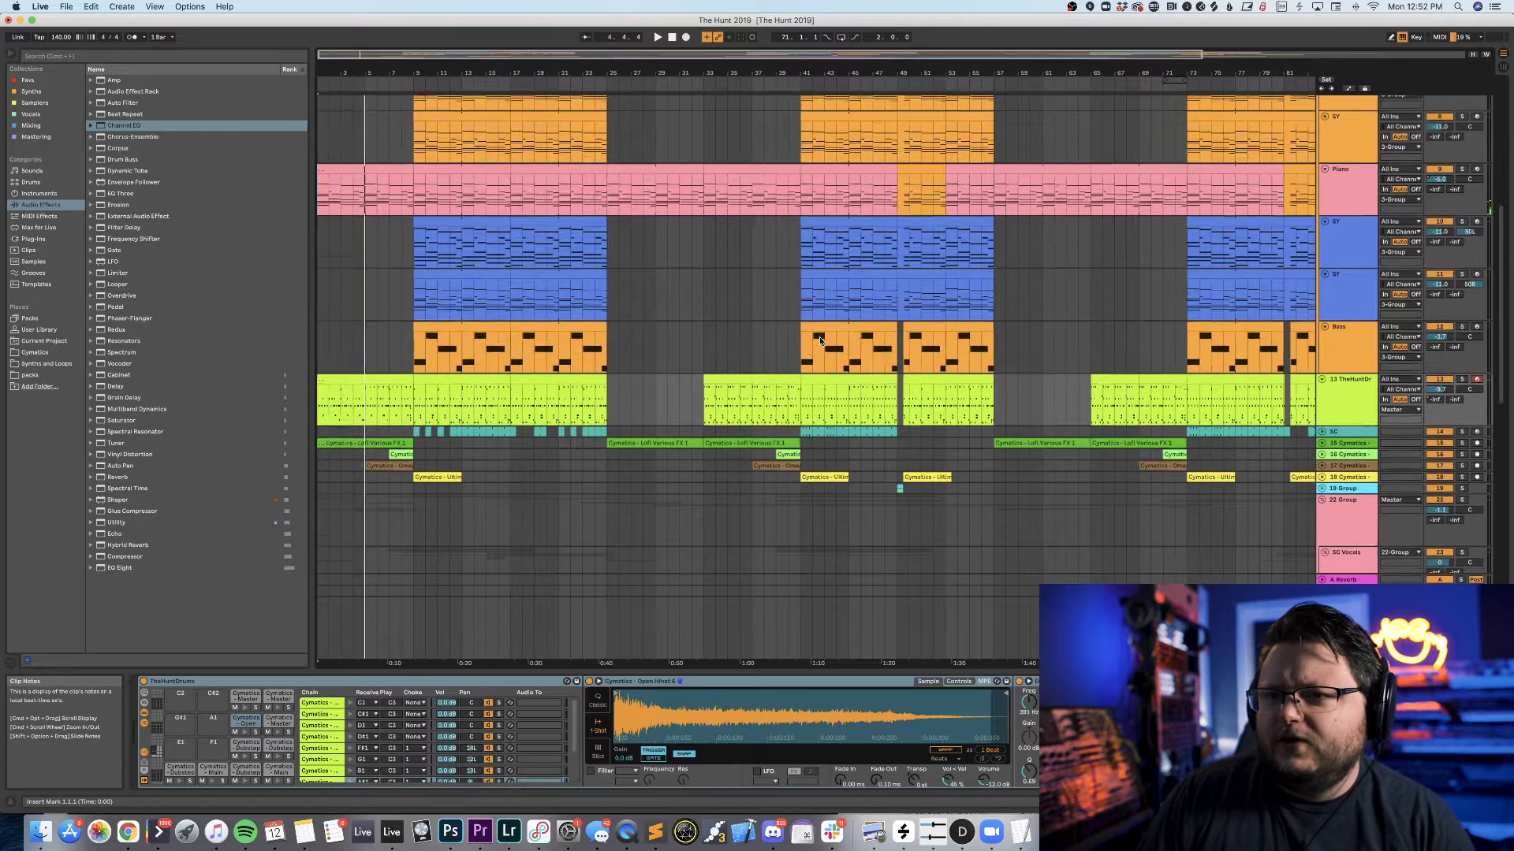
Replay the intro, unfold track 15 with the Cymatics Lofi Various FX clips, audition it in solo, and fold it again.
scroll(820, 338, "down", 1)
key("space")
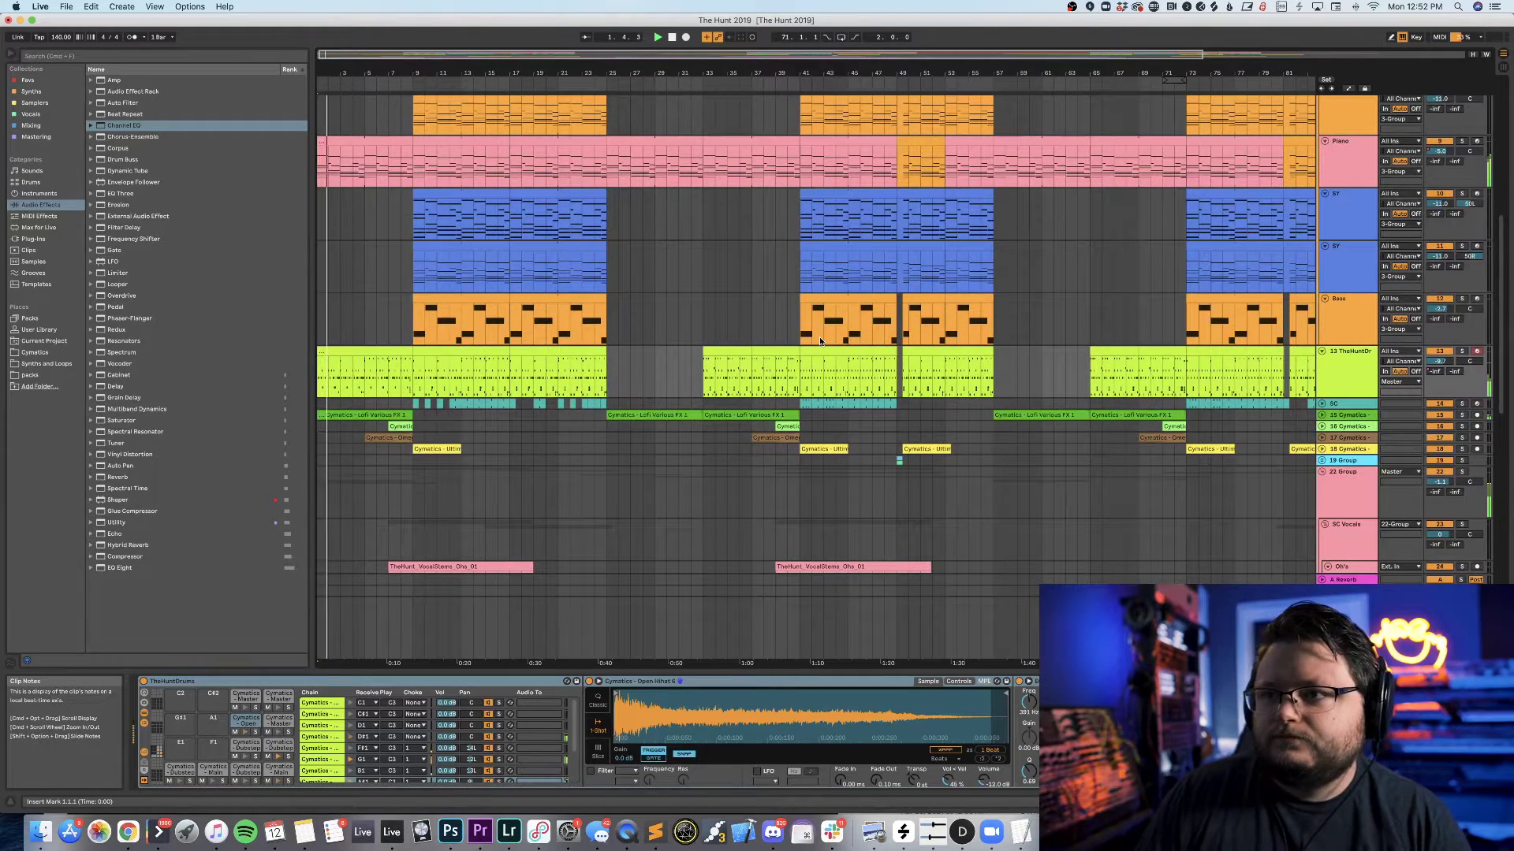
left_click(1353, 418)
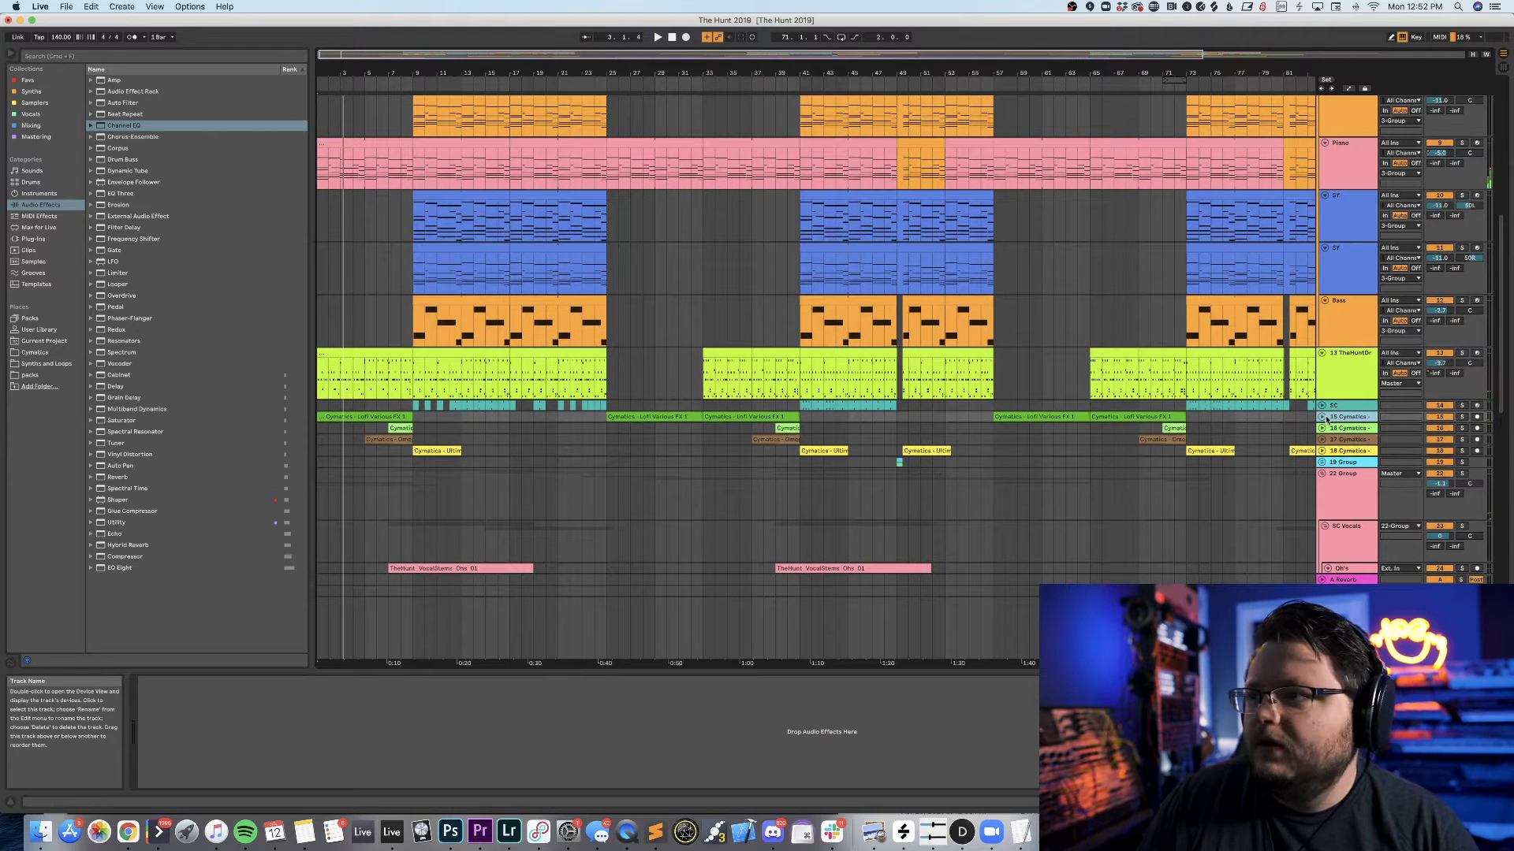
key("Right")
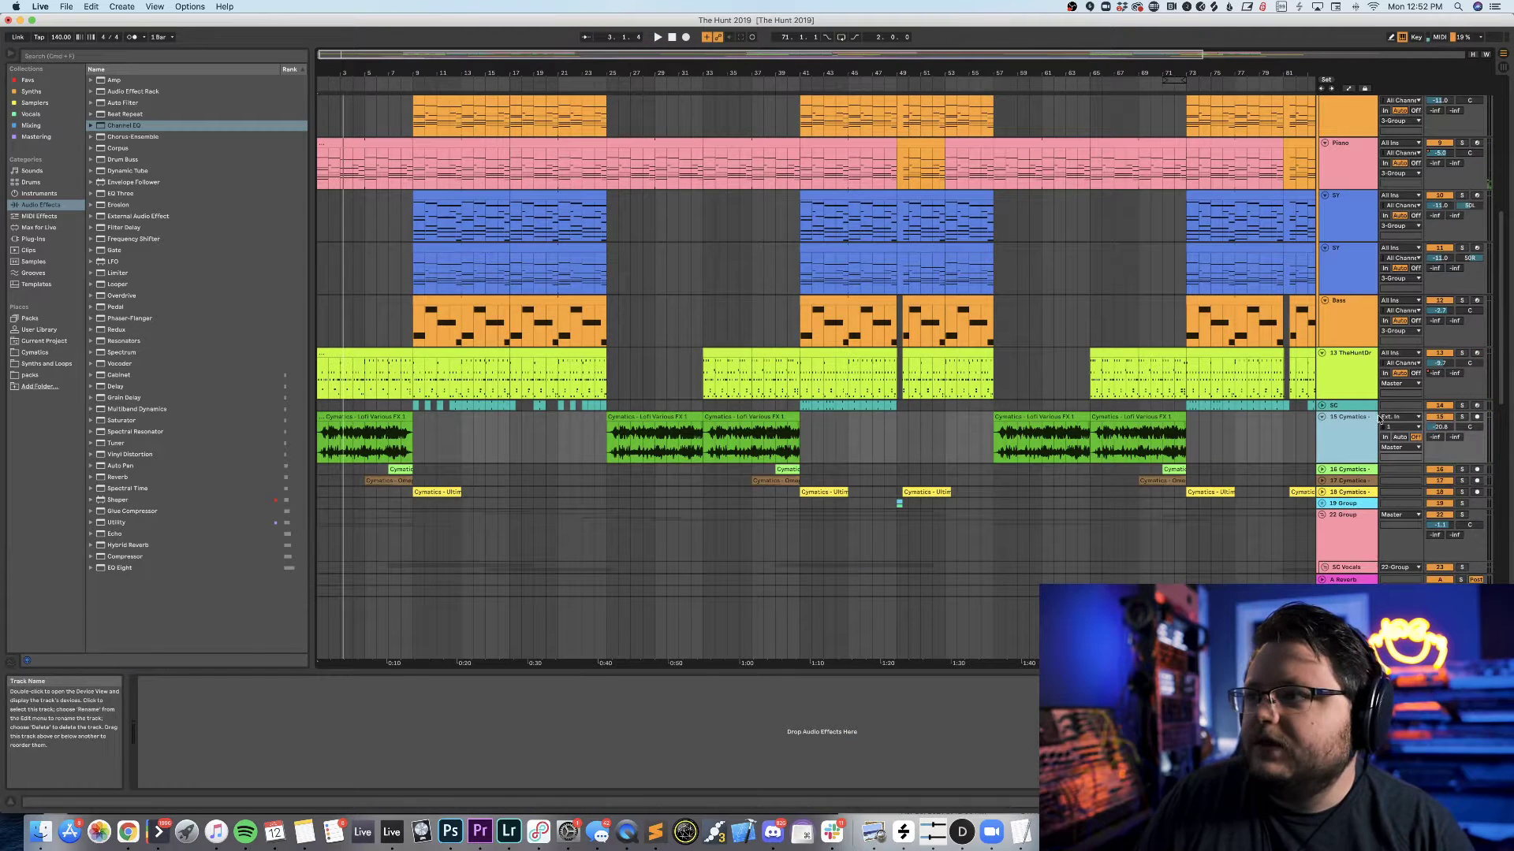
left_click(1463, 417)
key("space")
key("space")
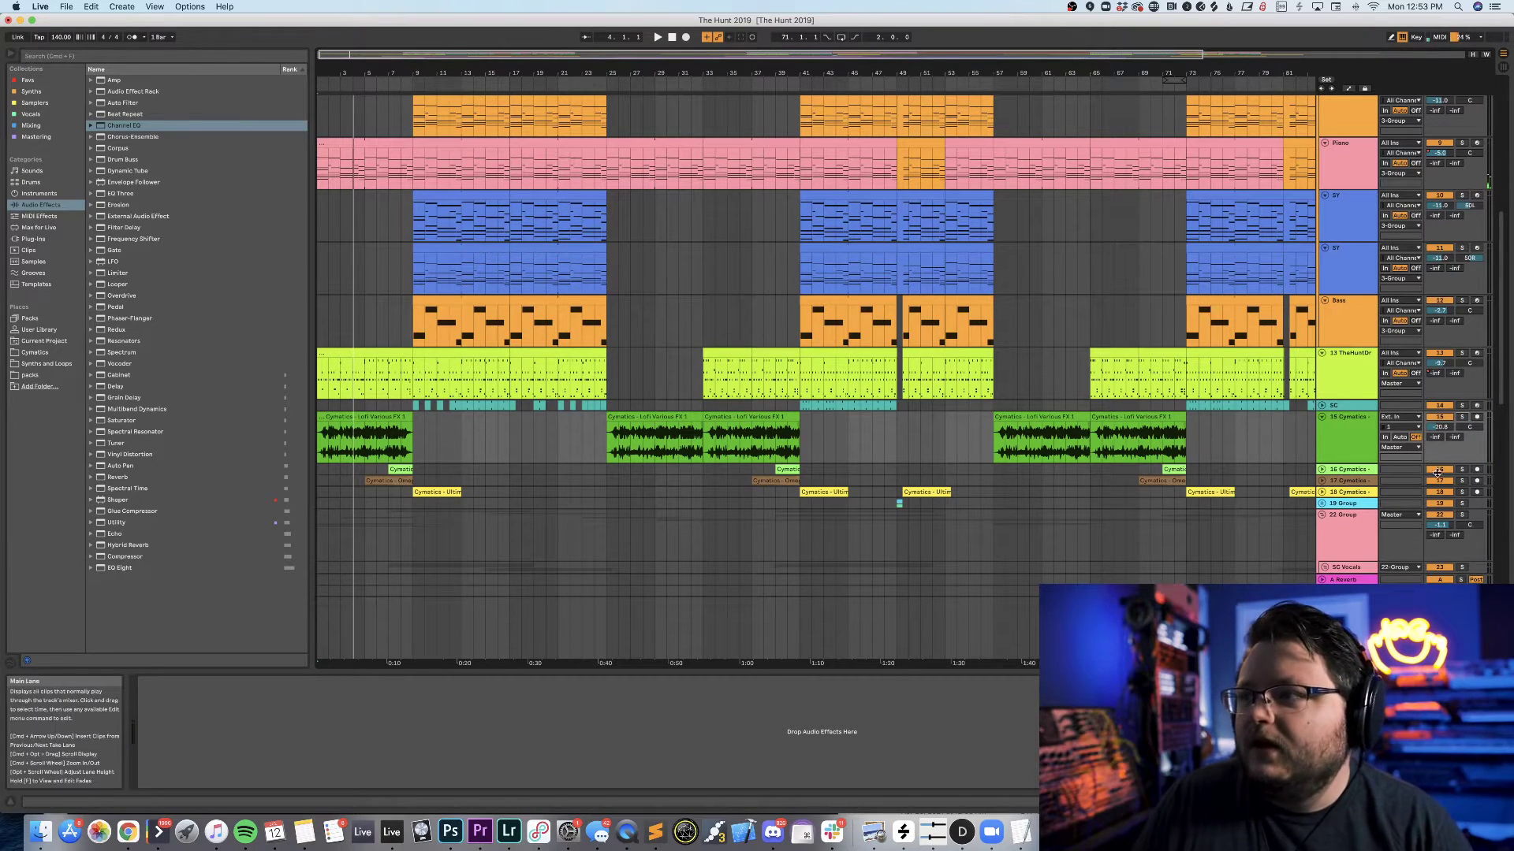
left_click(1322, 417)
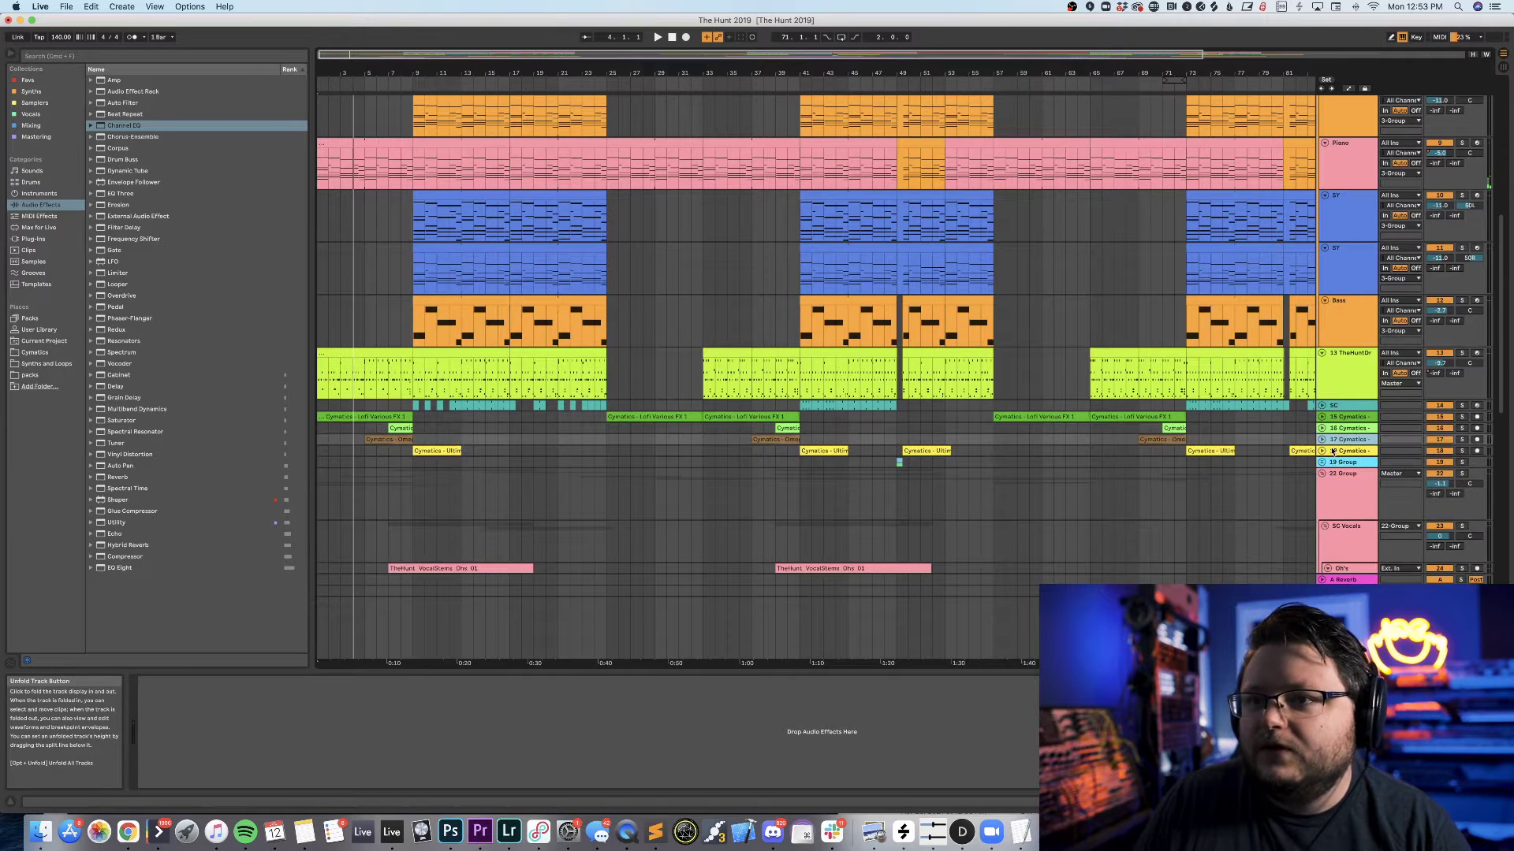
Glance at Cymatics tracks 17 and 16, and examine the arrangement from the synths down to the vocal stems.
left_click(1322, 439)
left_click(1322, 439)
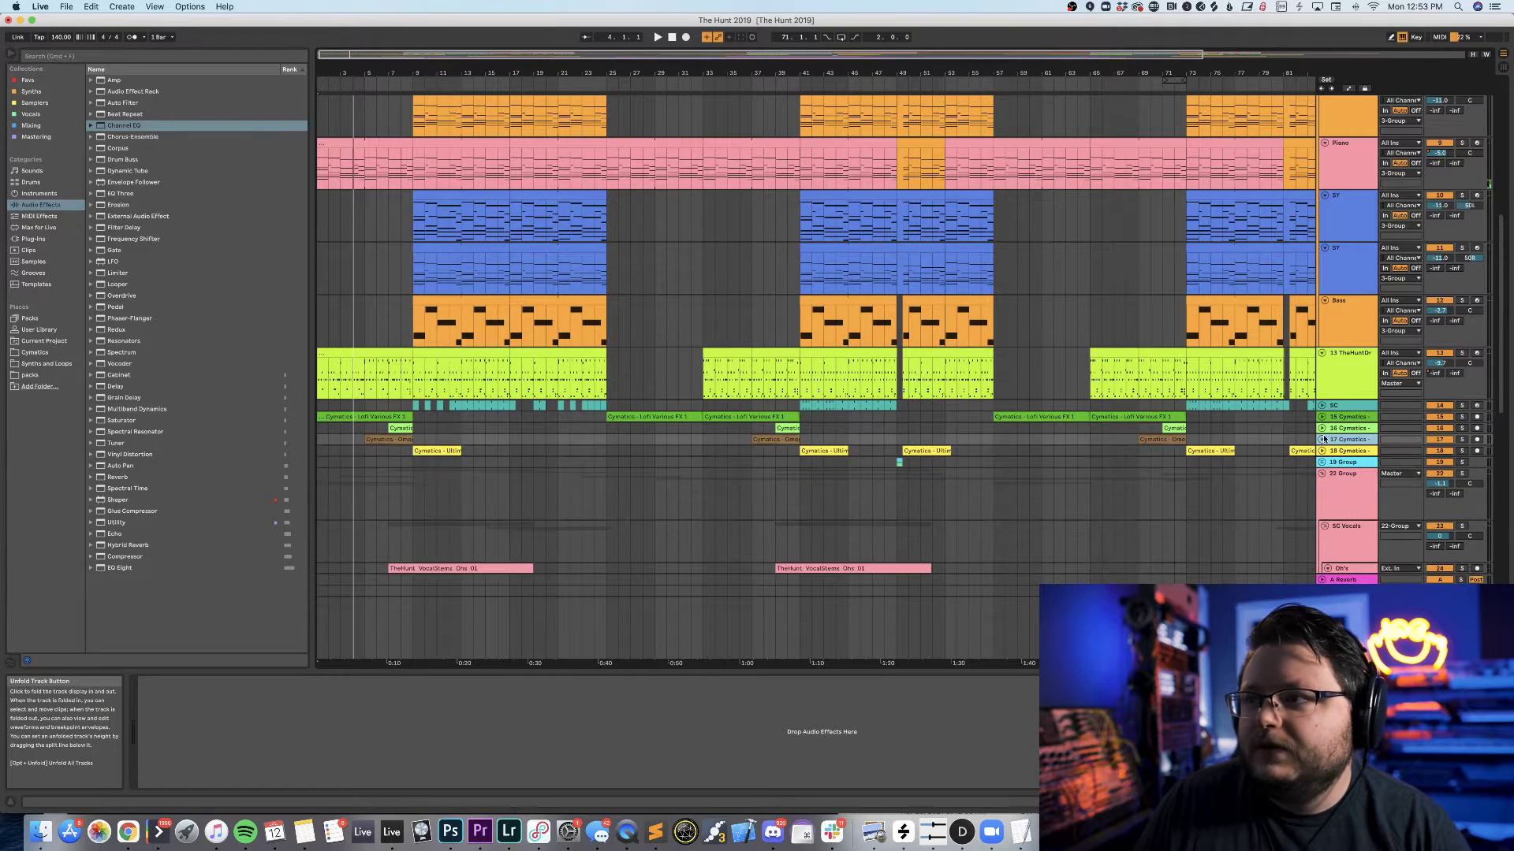
left_click(1322, 429)
left_click(1322, 429)
scroll(1041, 417, "up", 10)
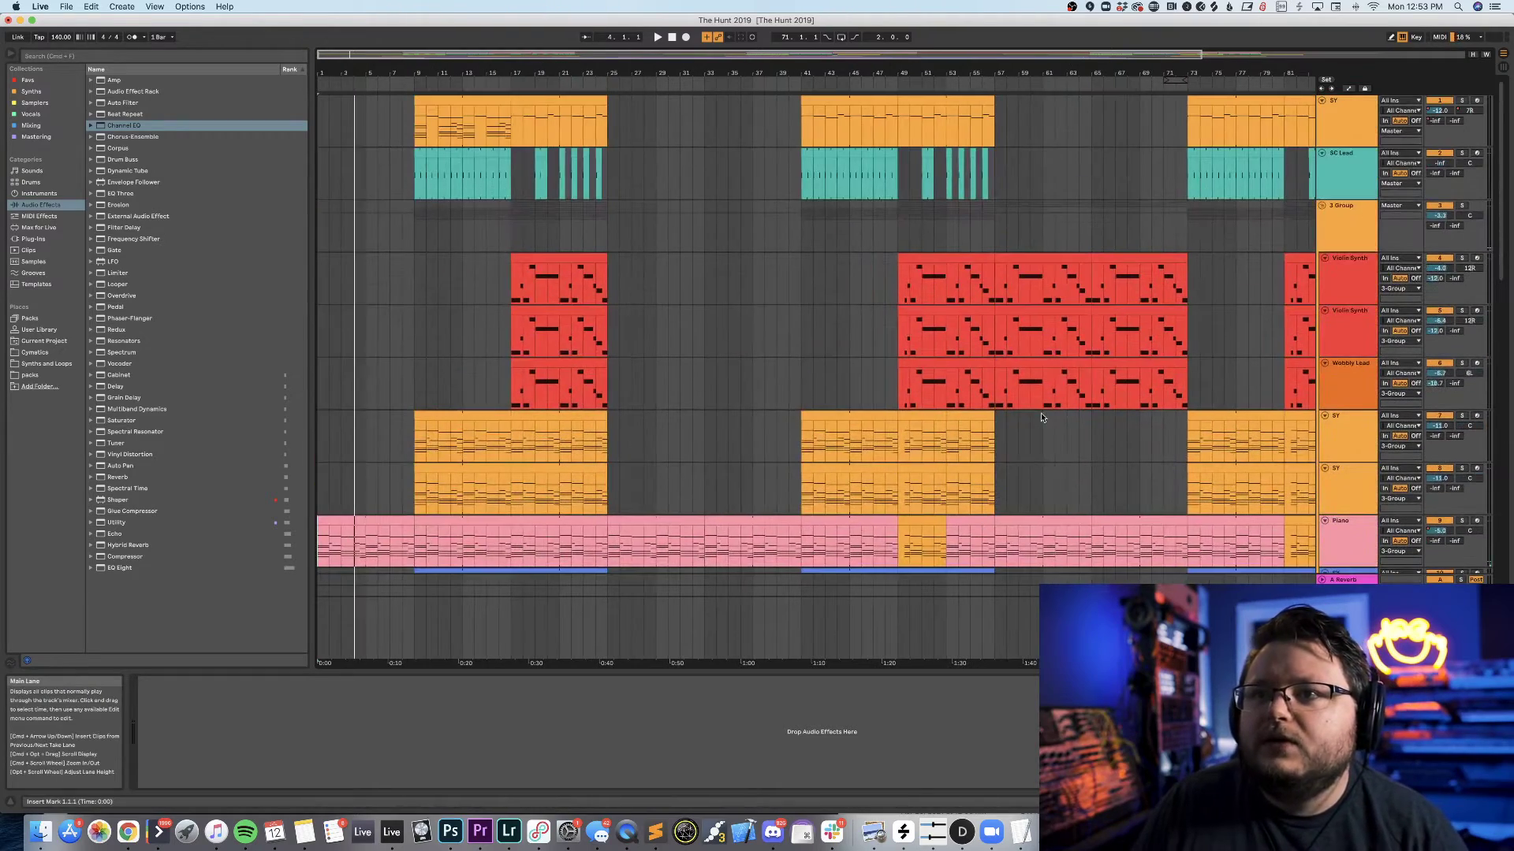
scroll(1042, 418, "down", 15)
scroll(1041, 418, "down", 1)
scroll(756, 384, "up", 2)
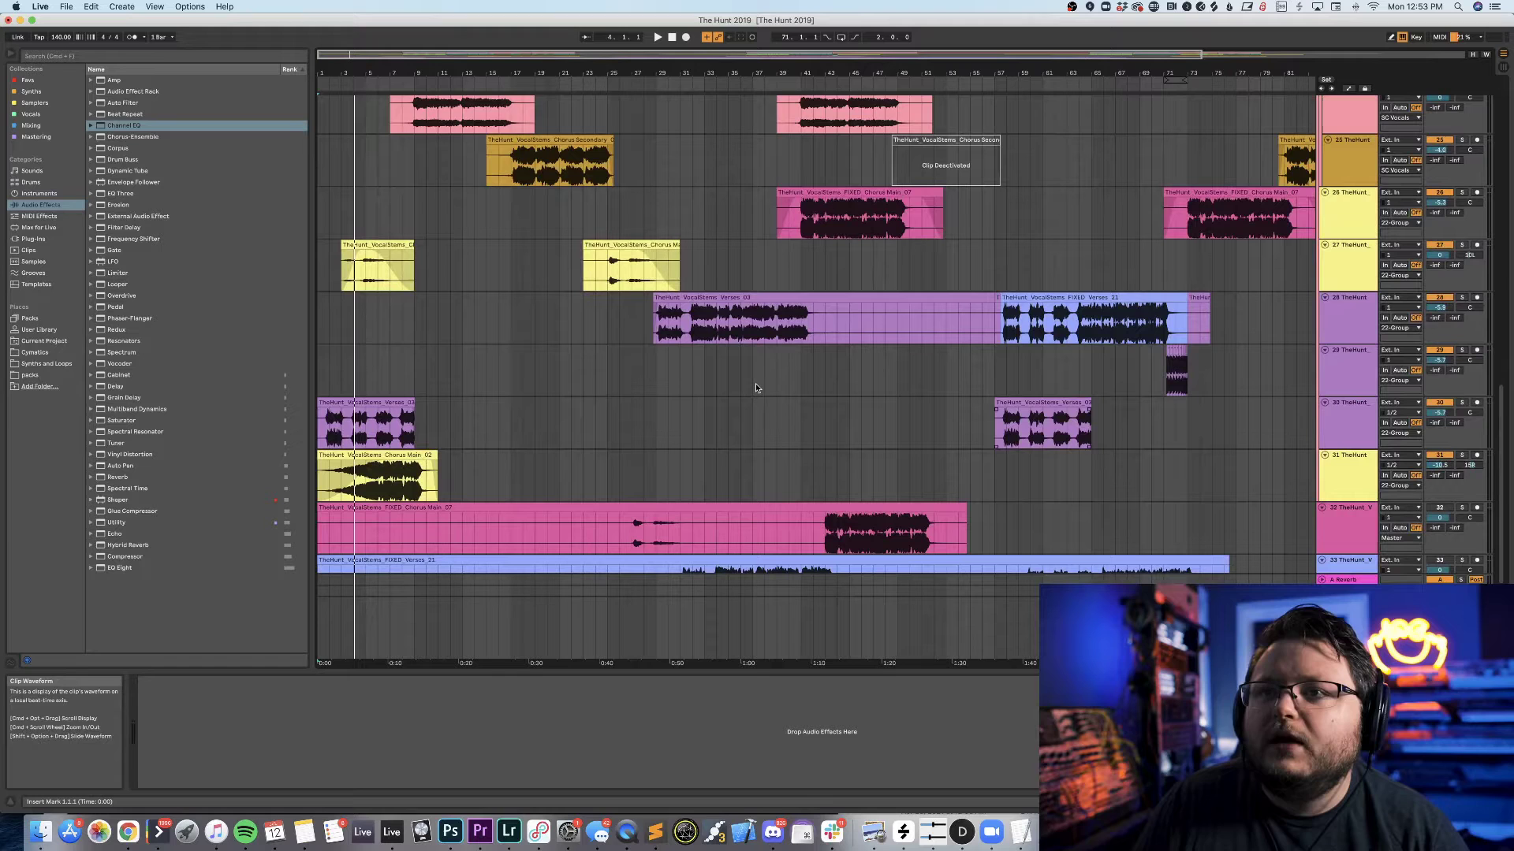
Solo track 27 and play its first Chorus Main vocal clip from bar 3.
left_click(341, 278)
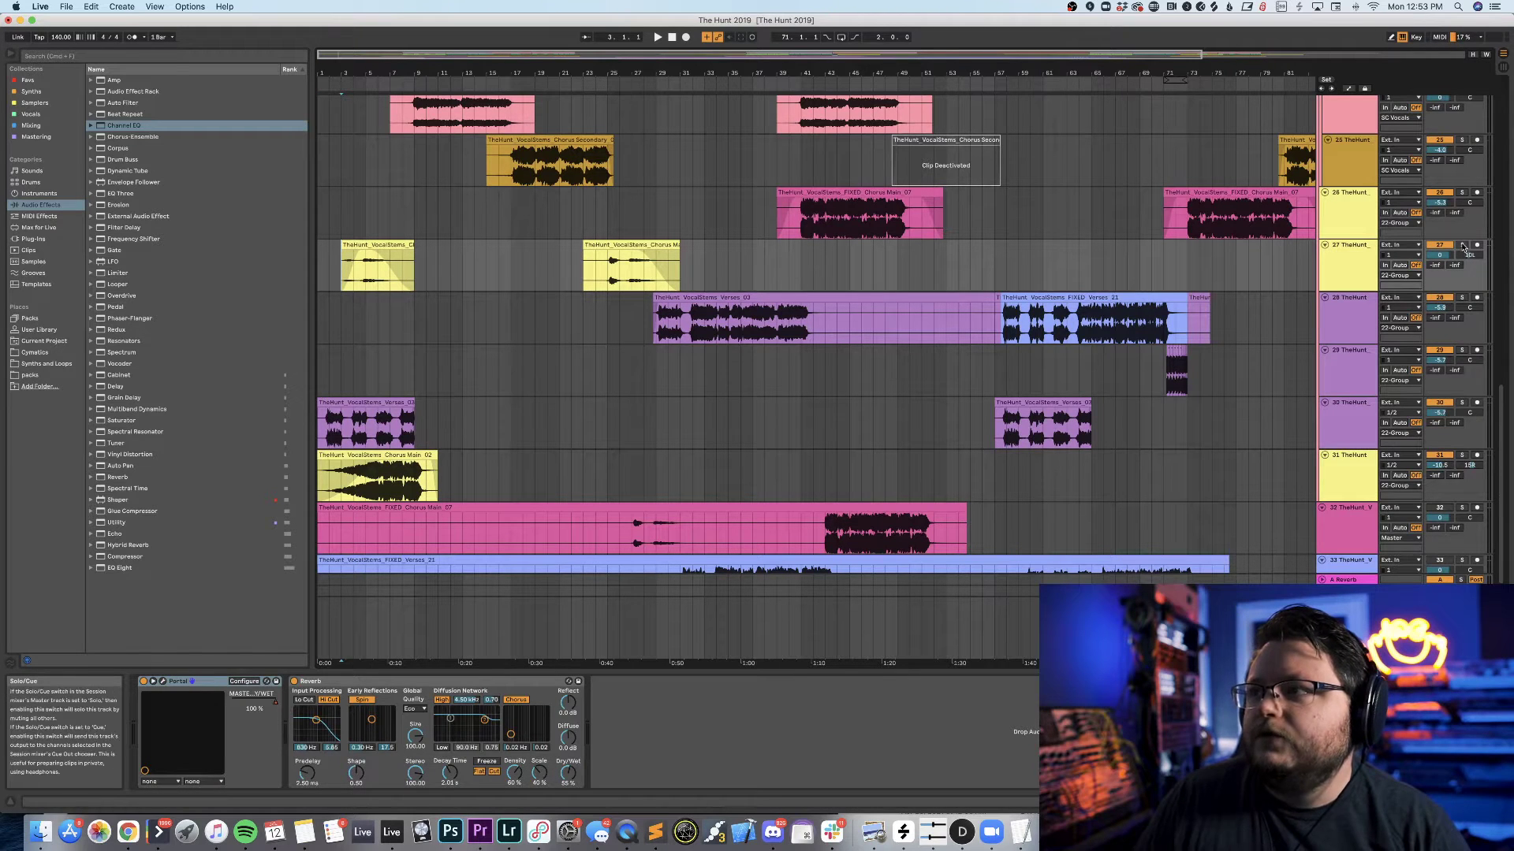
key("space")
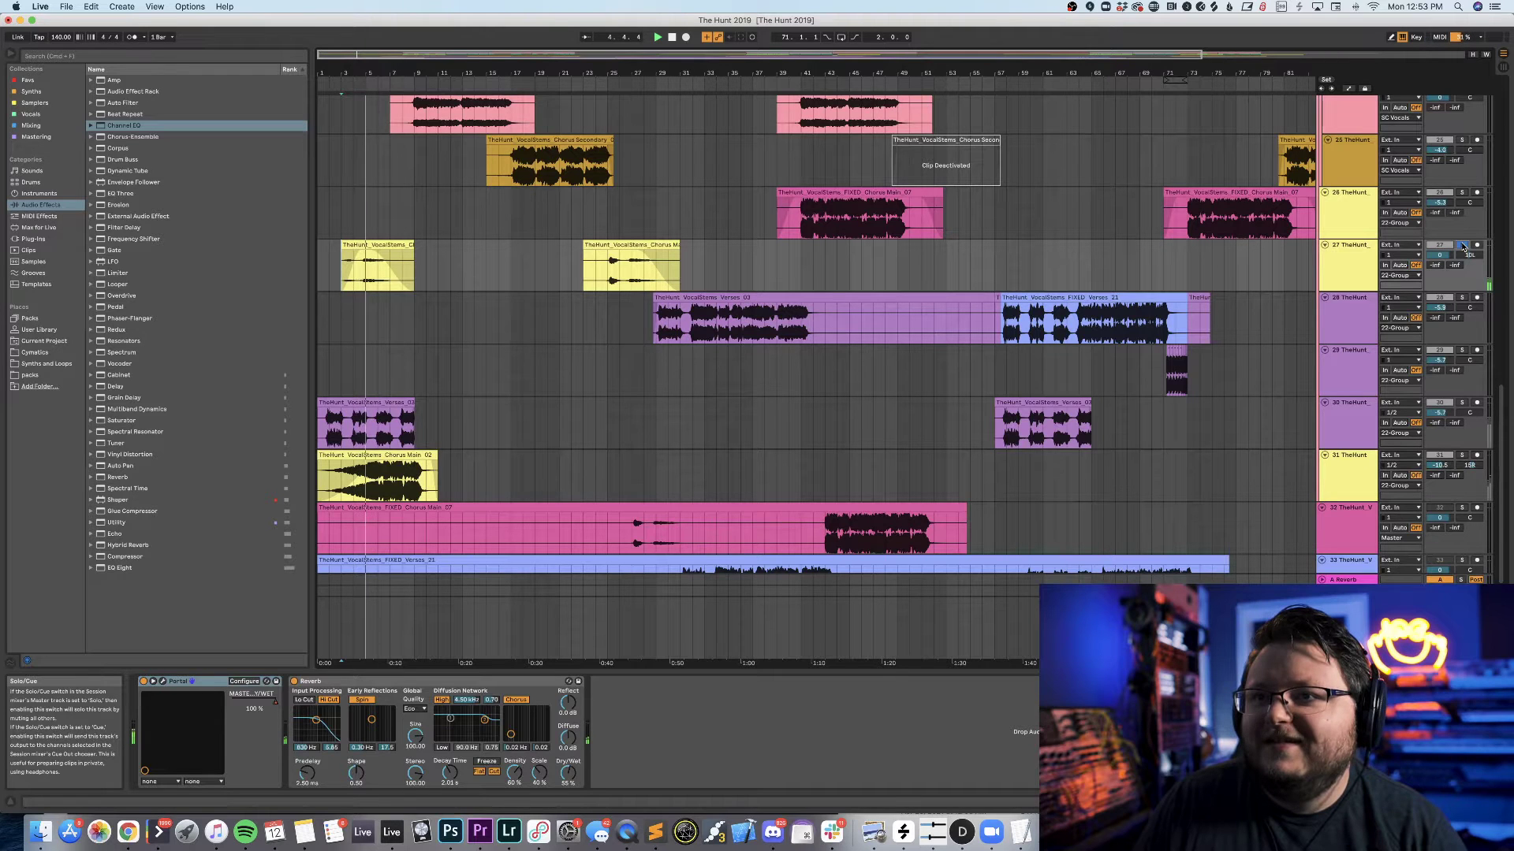
left_click(1338, 262)
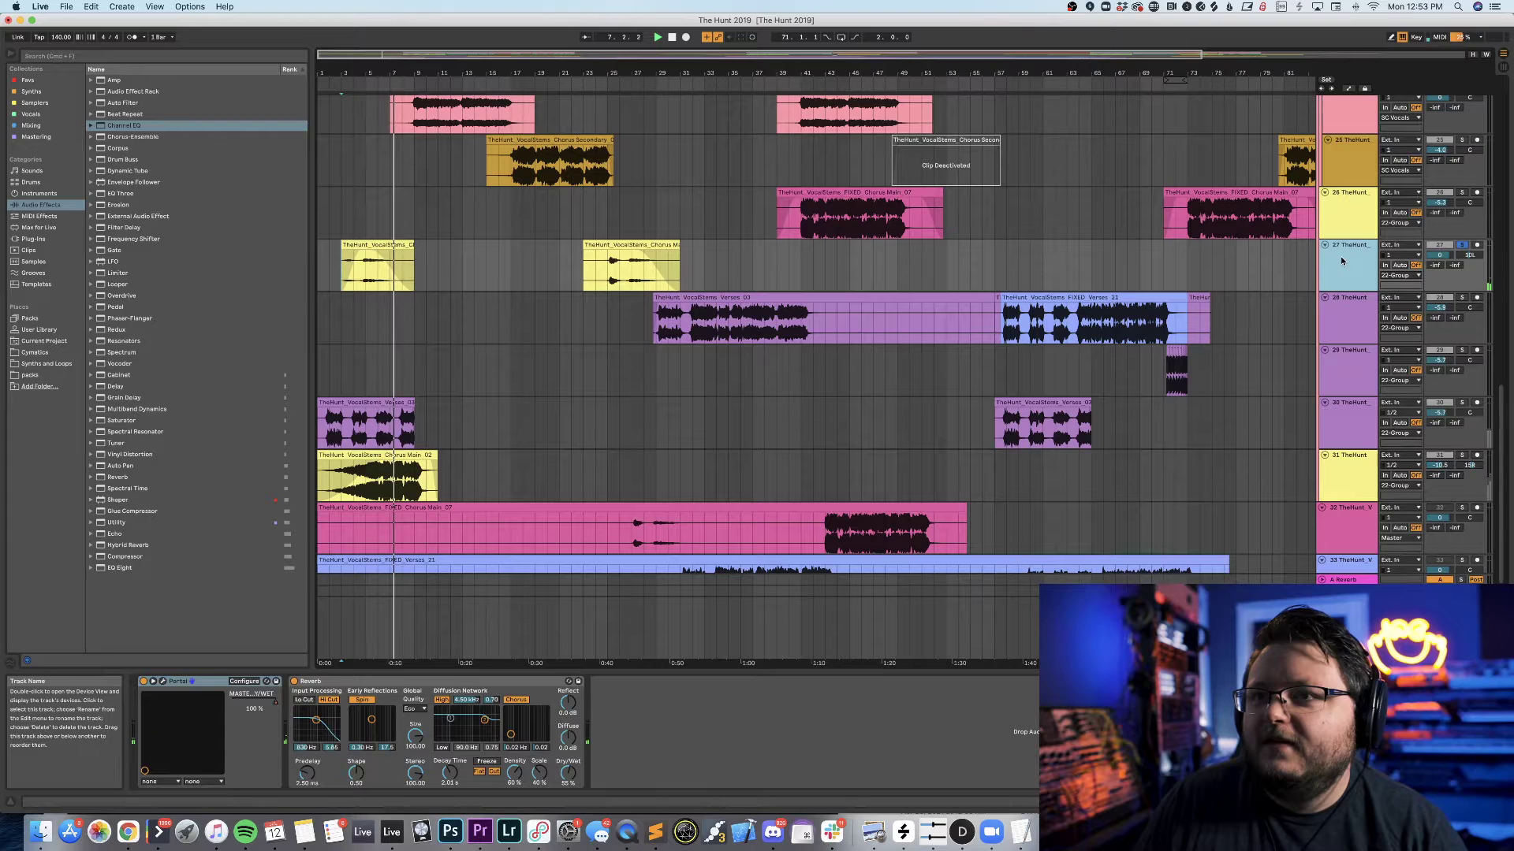
Open the Portal plug-in on track 27, move its window clear, and listen to the soloed vocal with its Spreadable preset.
left_click(187, 683)
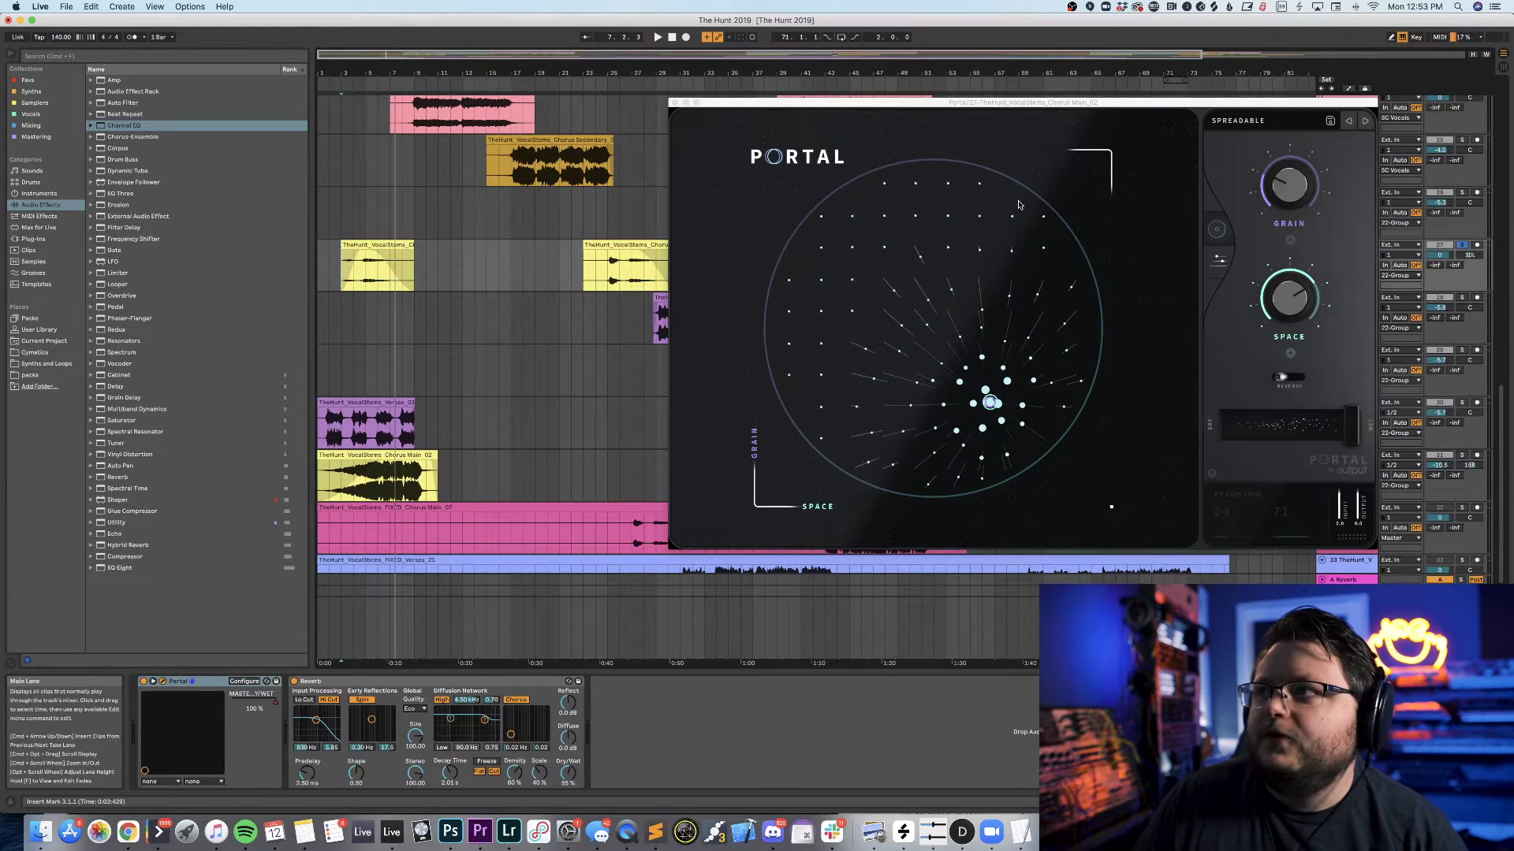
left_click_drag(1060, 103, 931, 124)
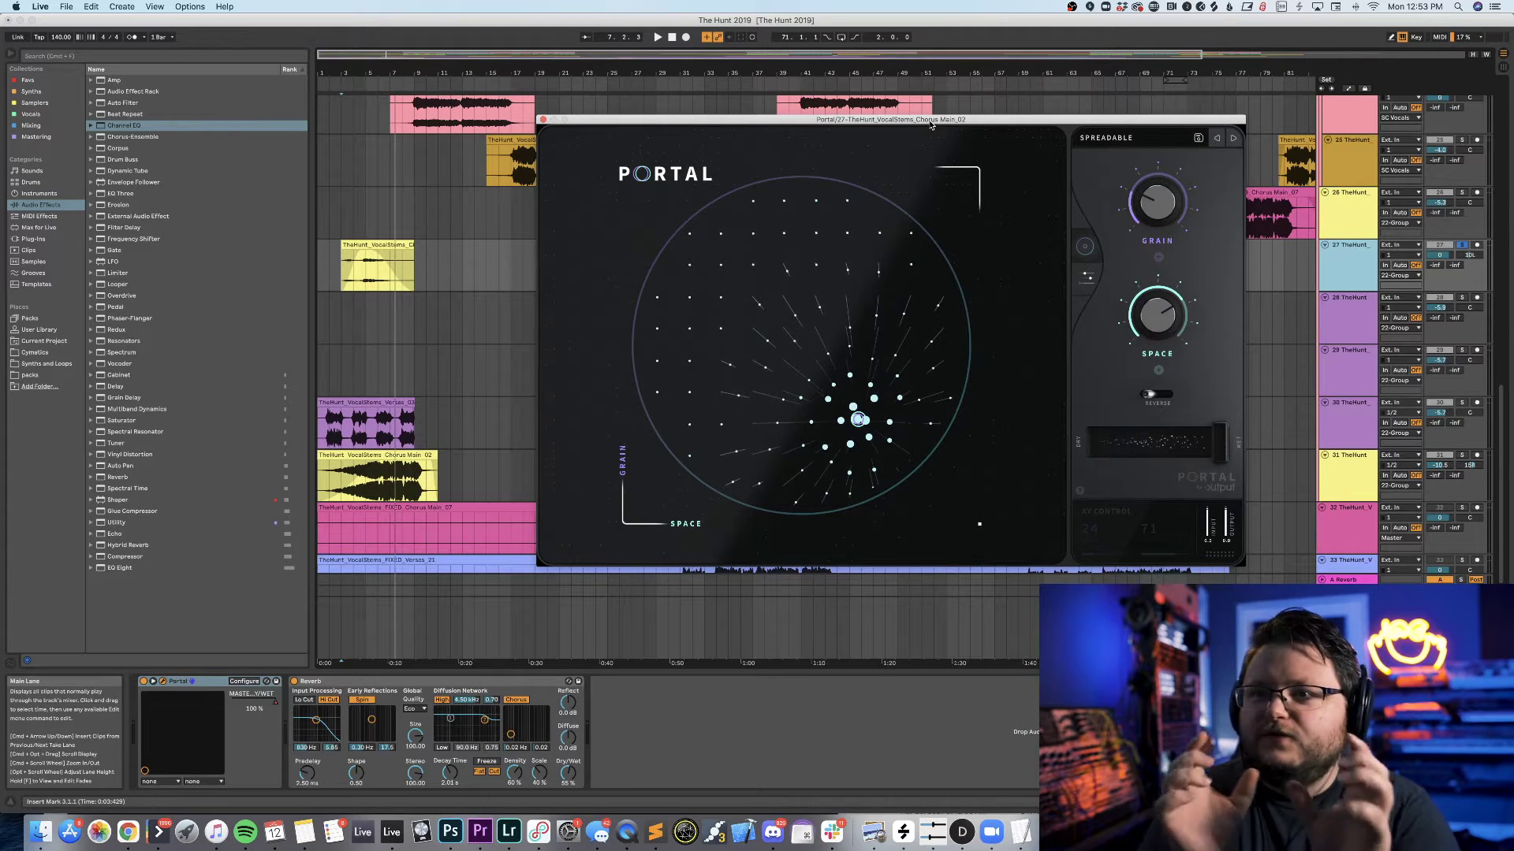
key("space")
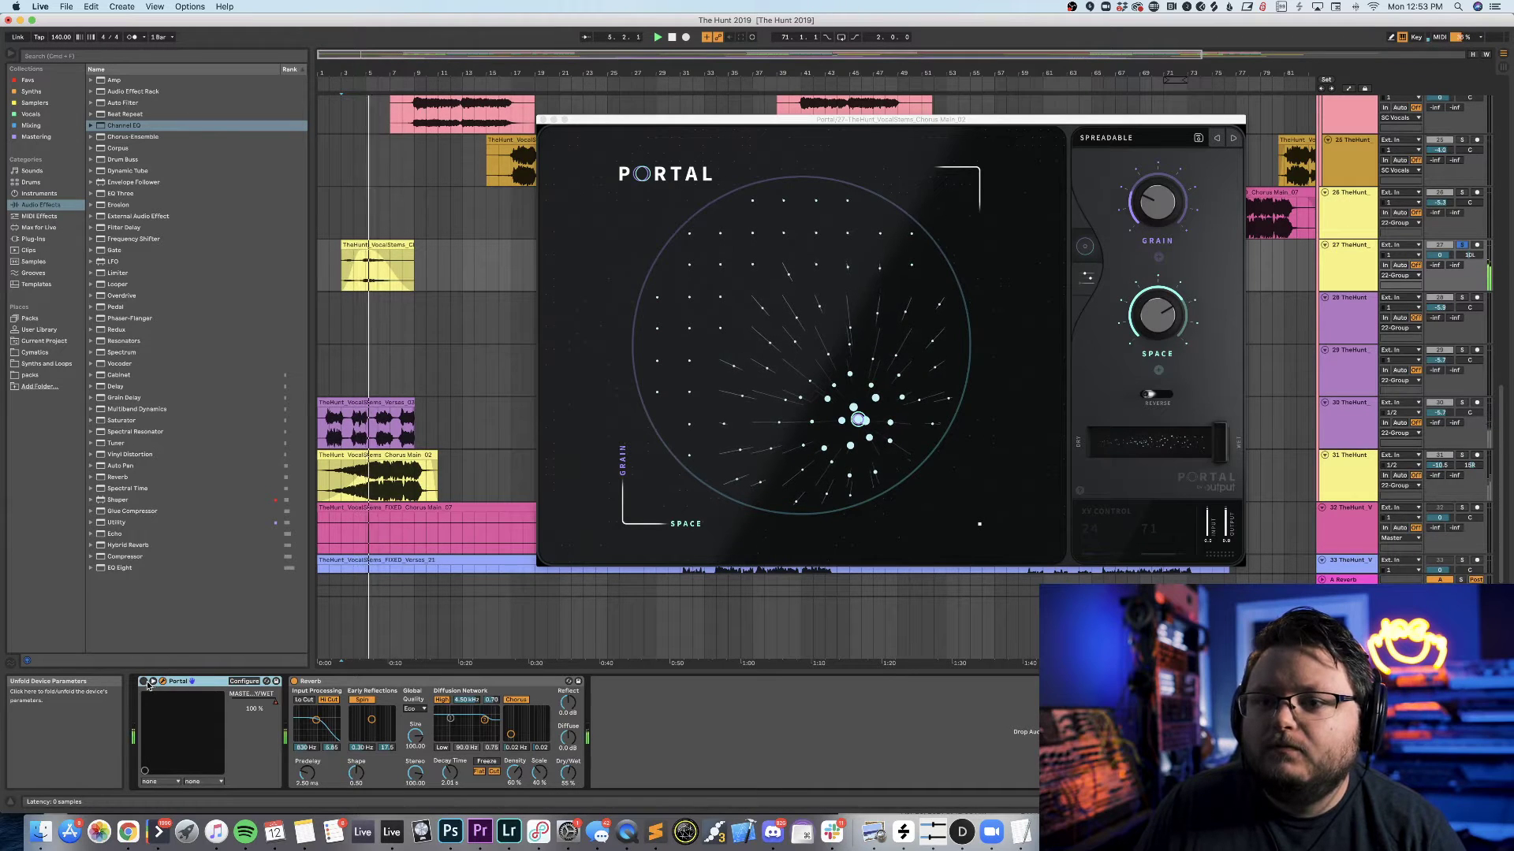
key("space")
key("space")
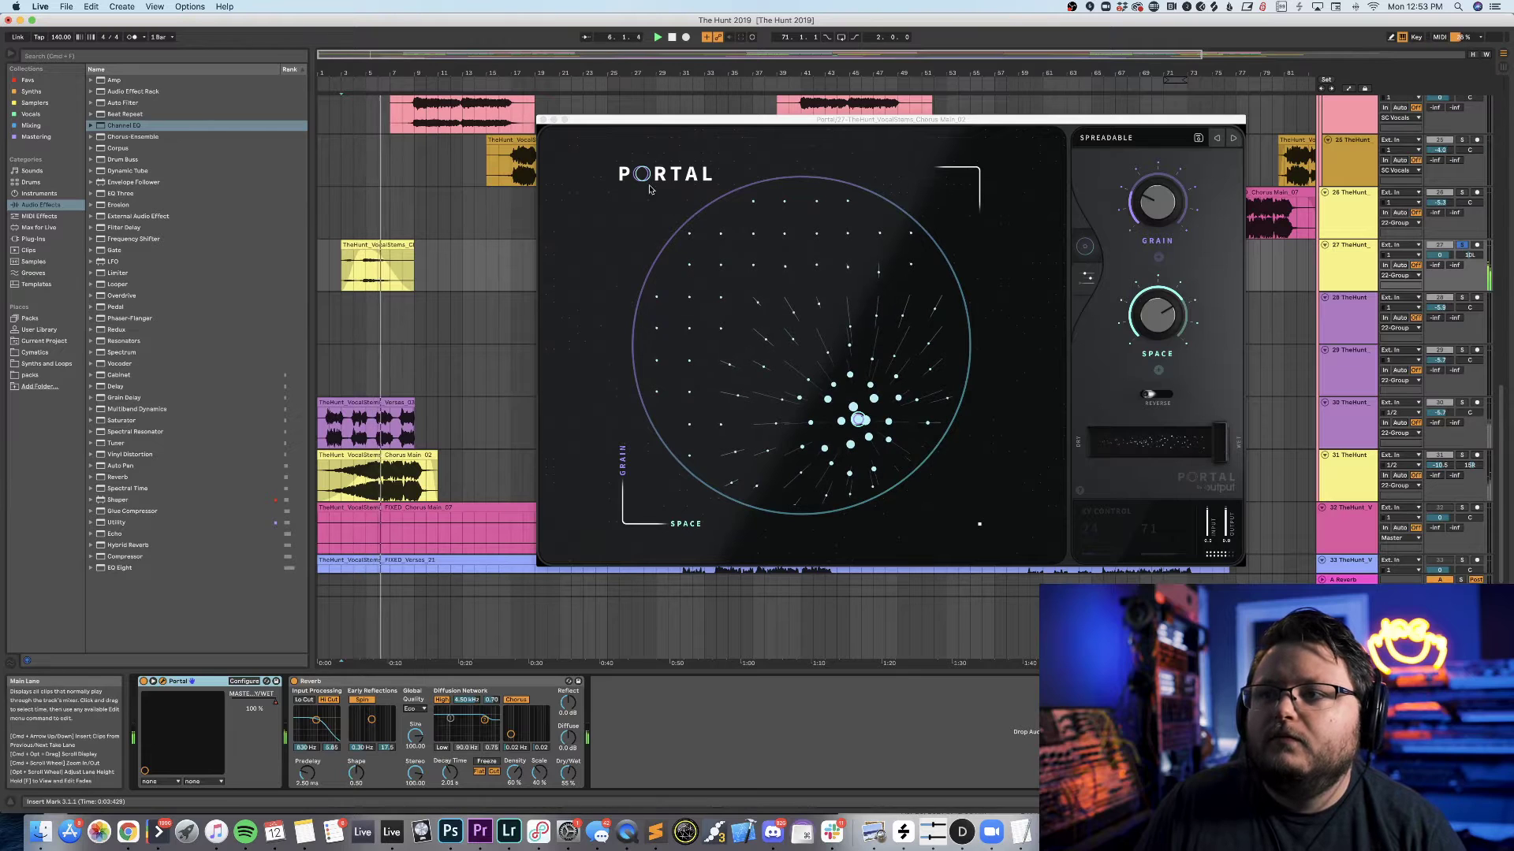
Close Portal, move the solo from track 27 to track 30, and bring up track 30's Little AlterBoy plug-in.
left_click(542, 121)
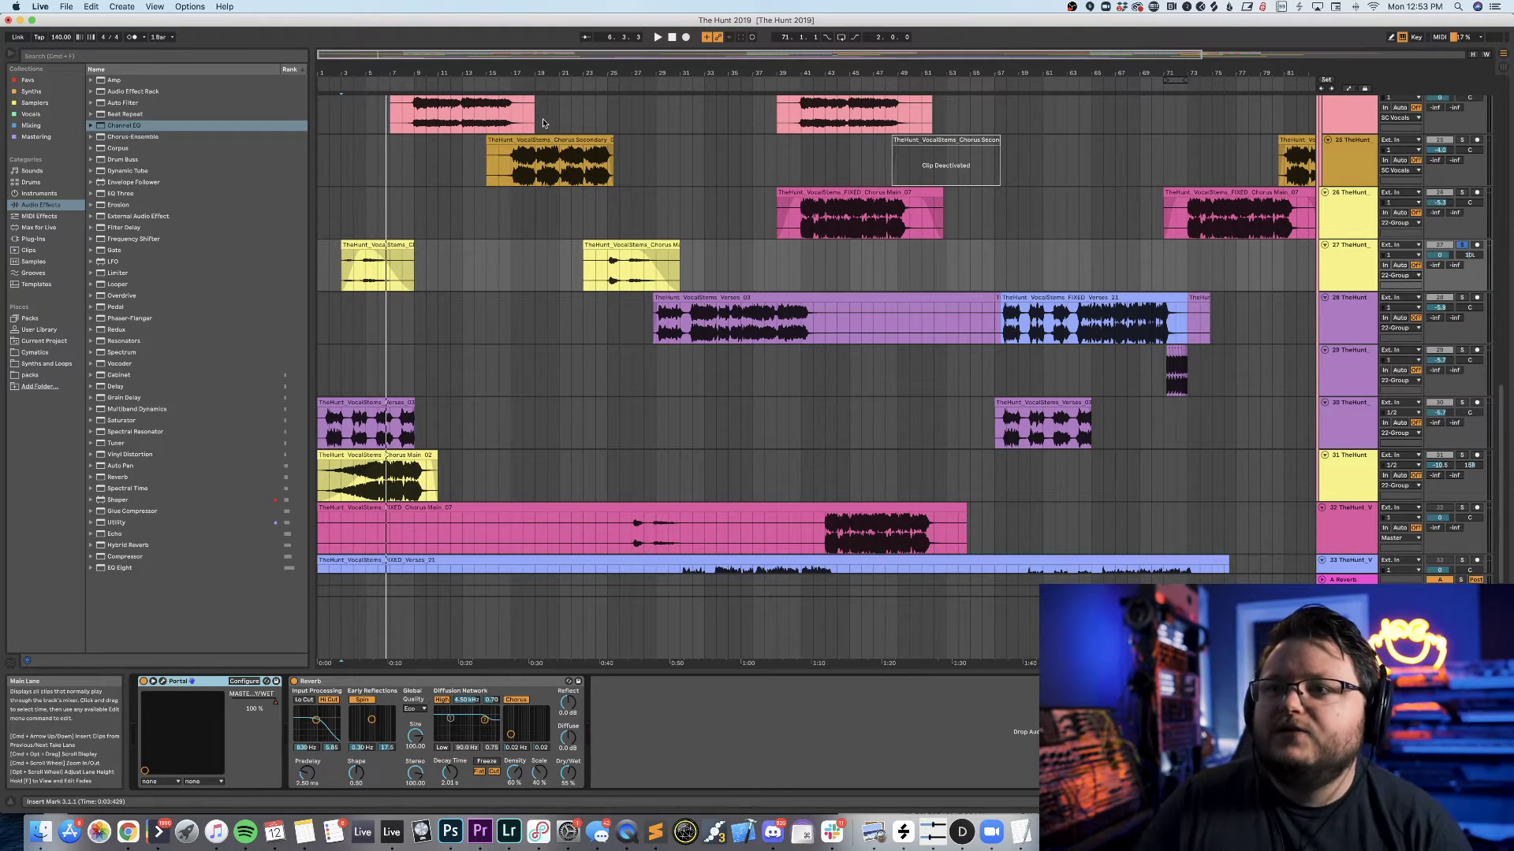
left_click(1455, 247)
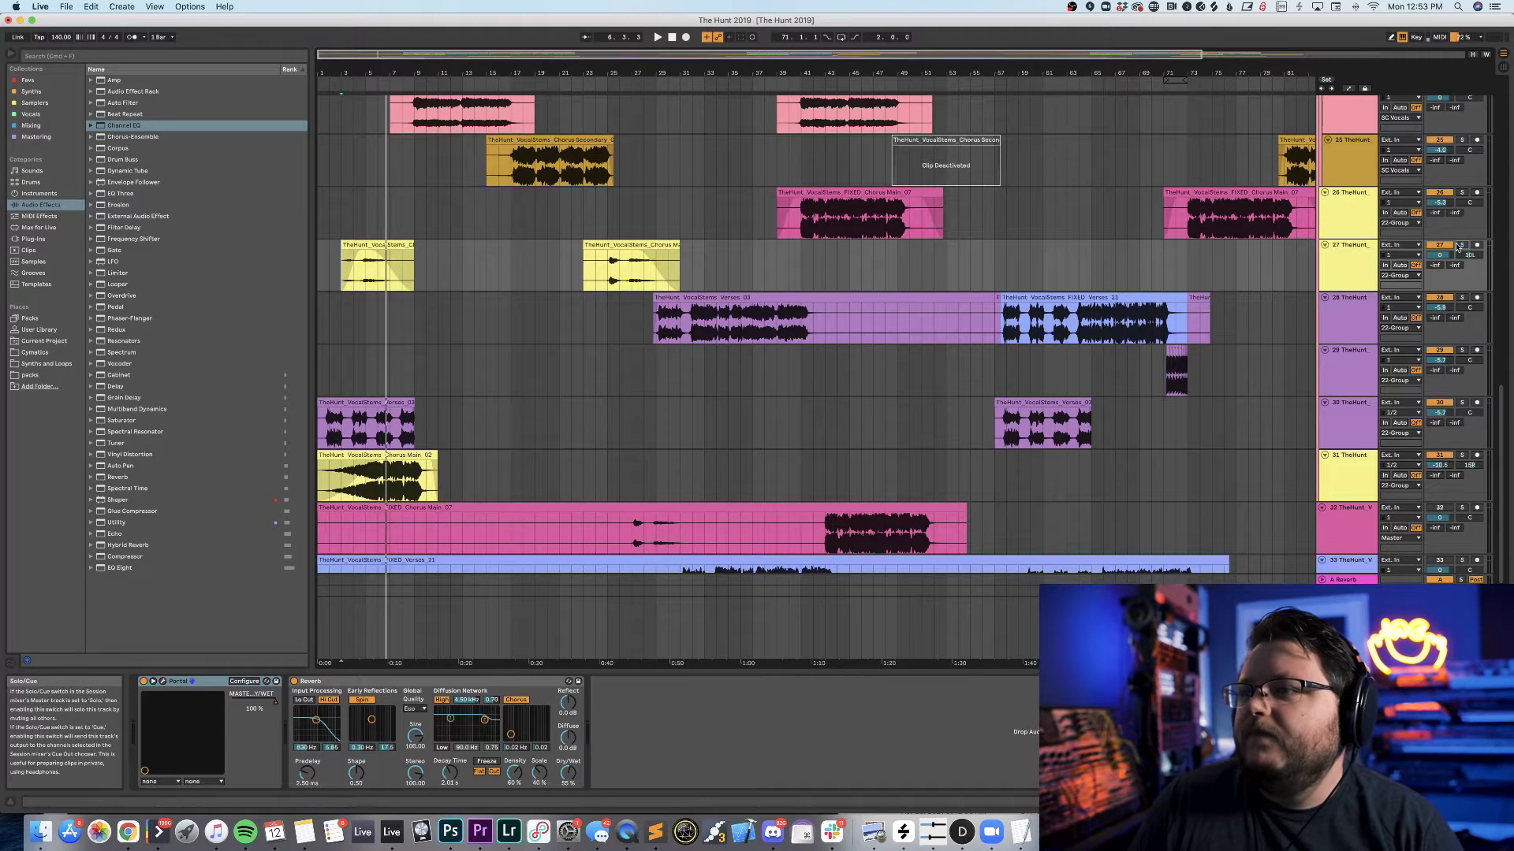
left_click(1458, 403)
left_click(1458, 403)
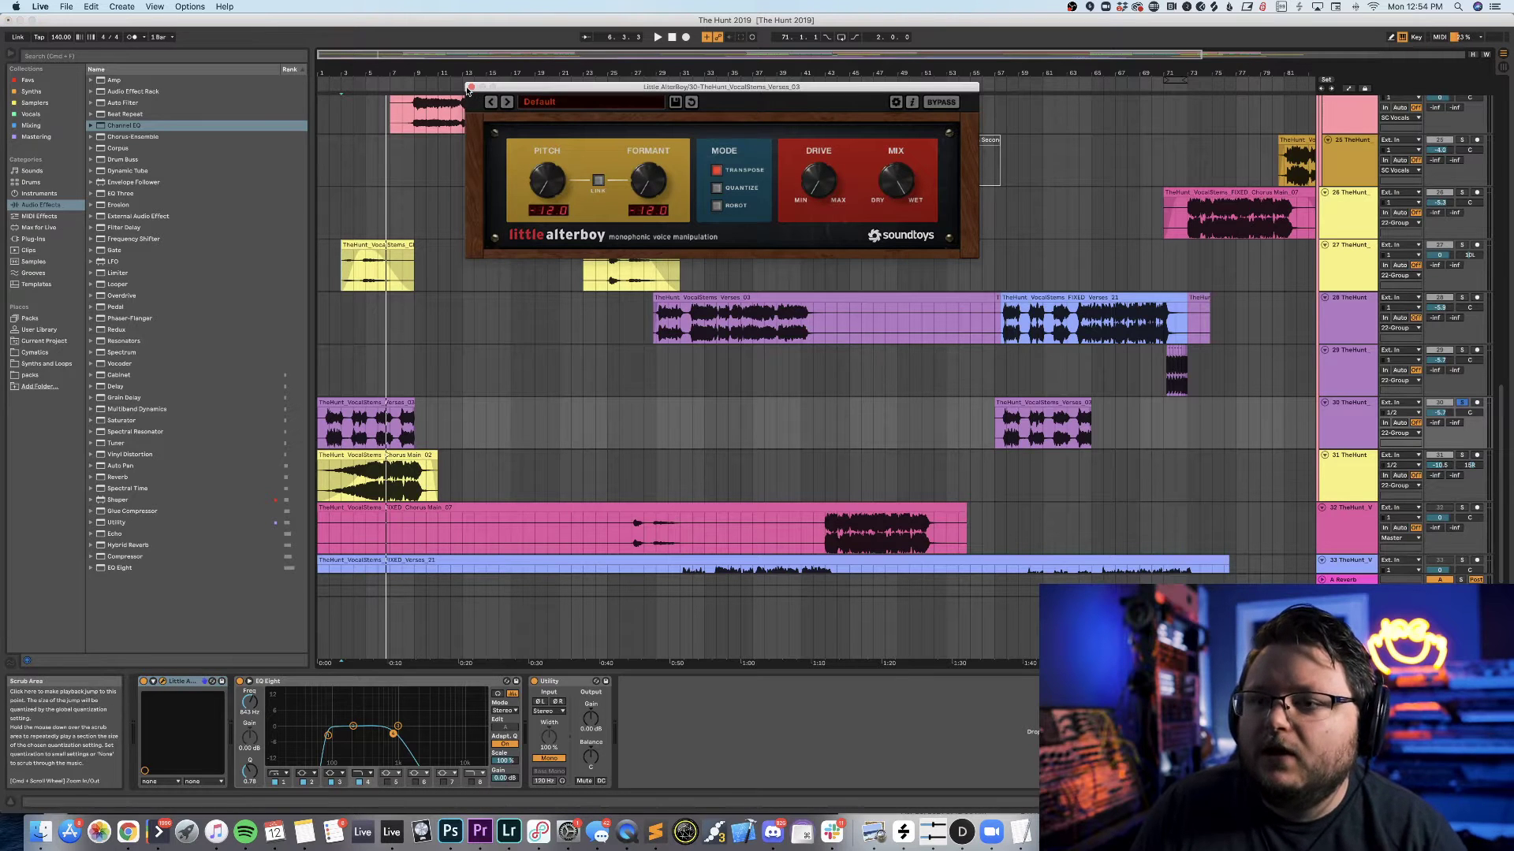
Audition the first Verses vocal clip on soloed track 30 from bar 1 through Little AlterBoy.
key("space")
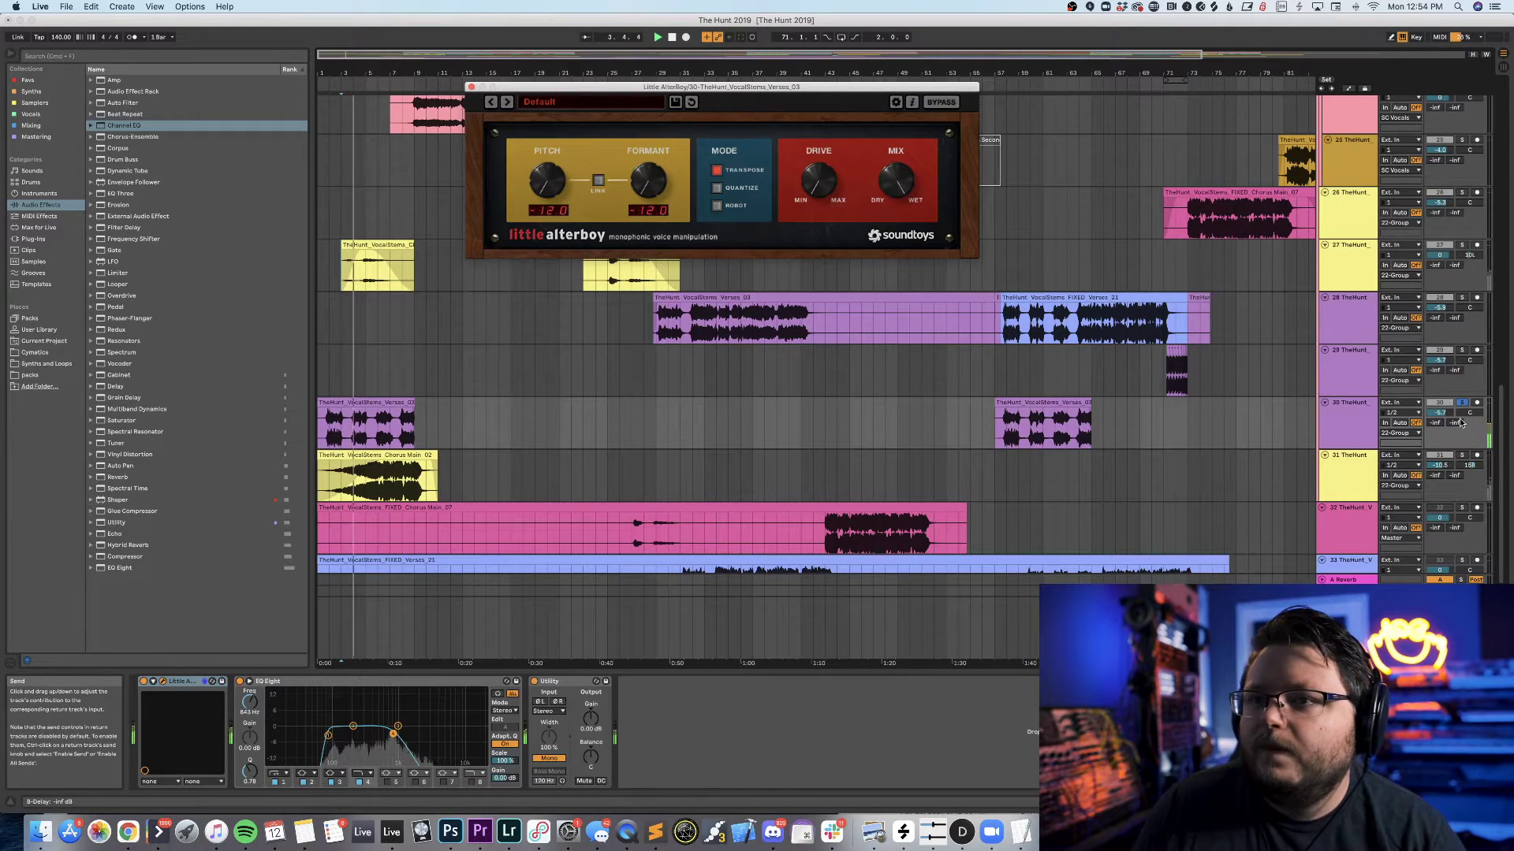
left_click(371, 401)
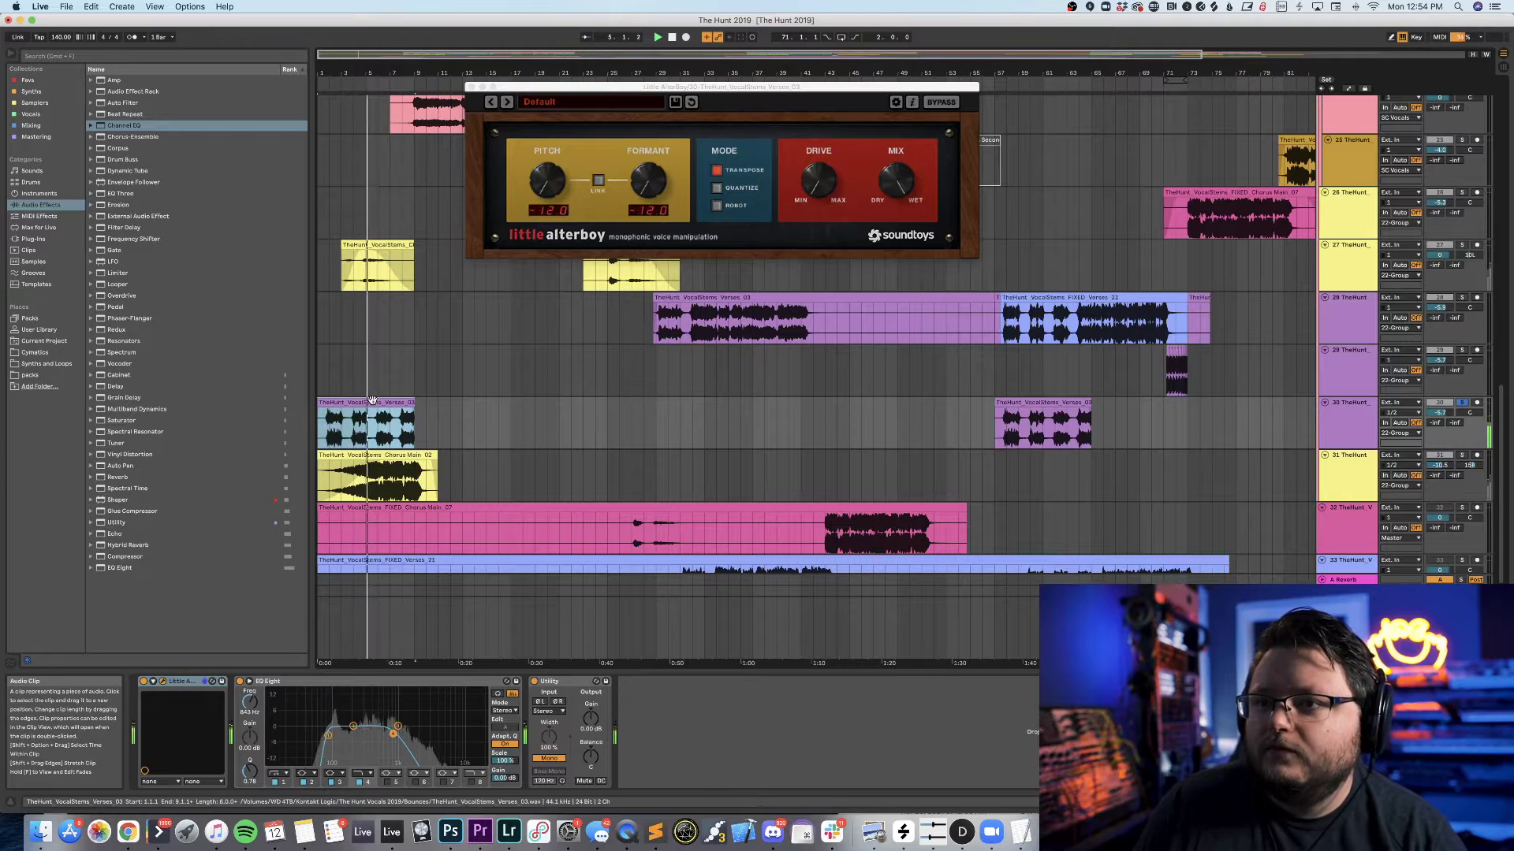
key("space")
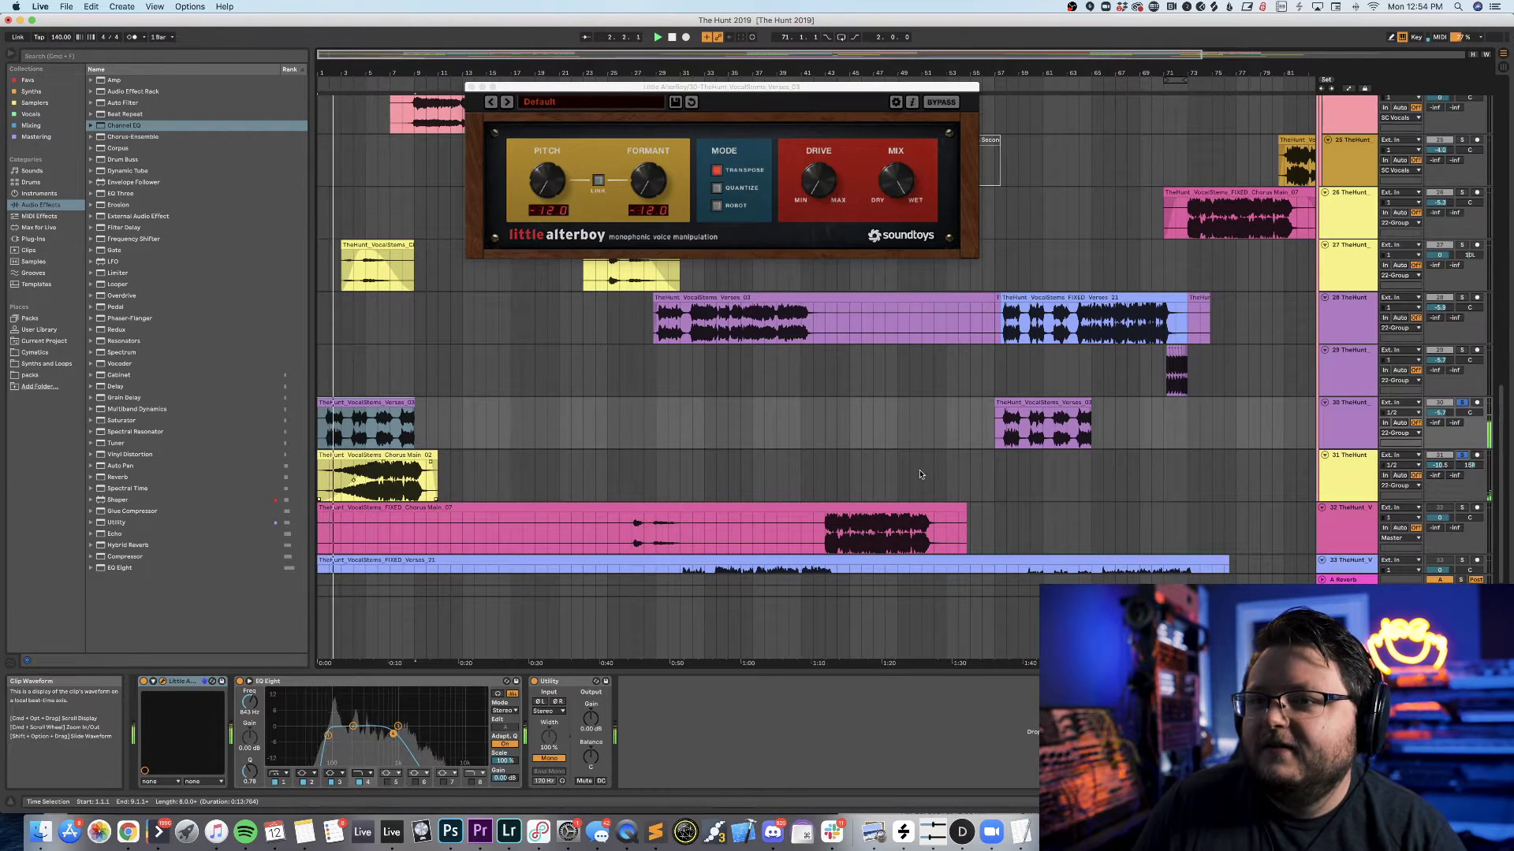
Select track 31 to show its EQ Eight and Reverb, and audition its Chorus Main vocal clip in solo.
left_click(1354, 483)
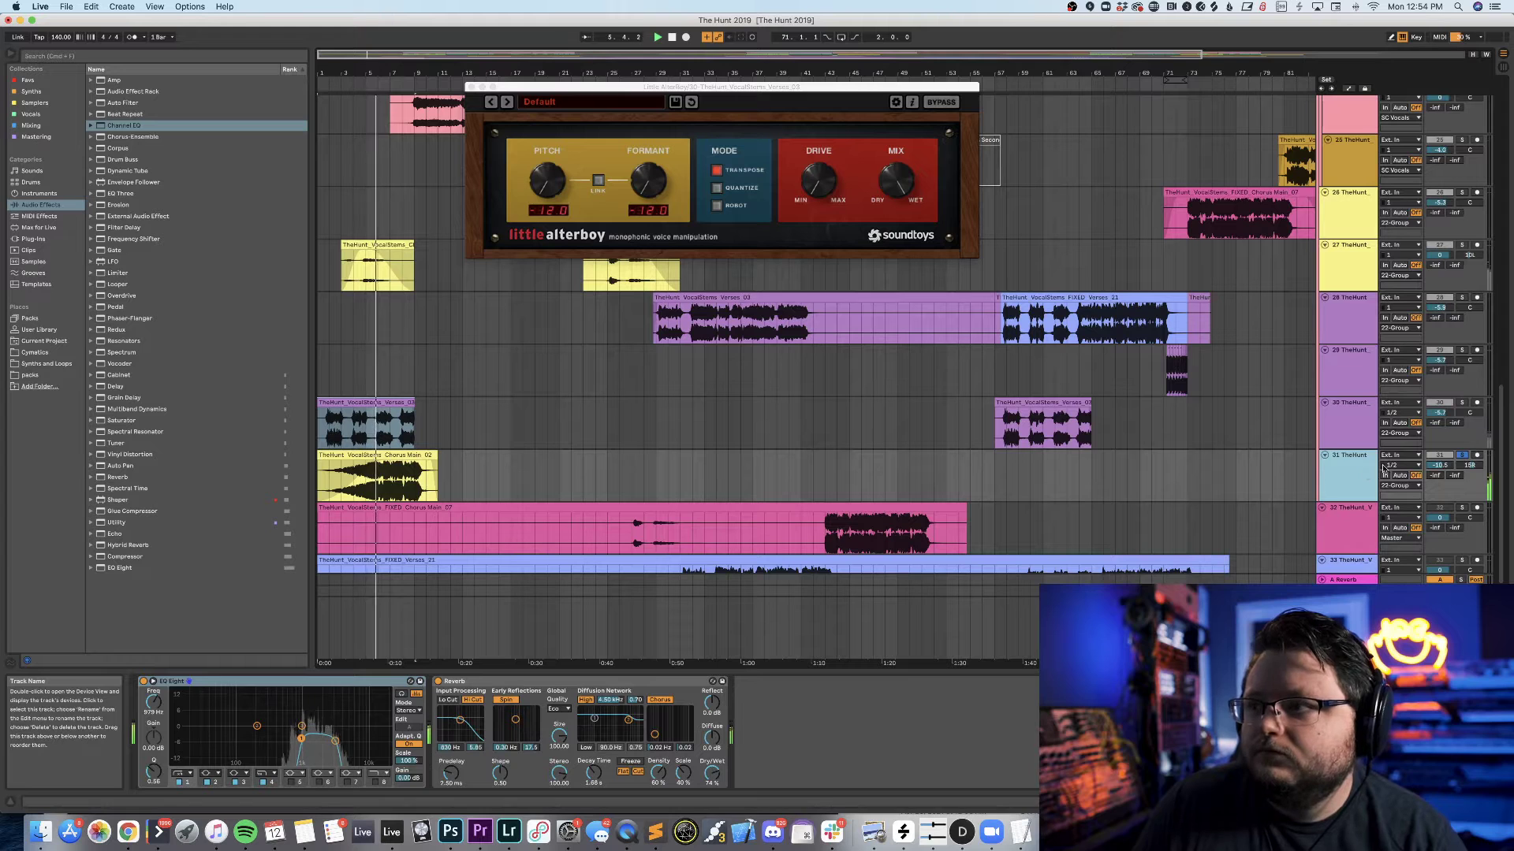
left_click(320, 478)
key("space")
Play the intro with all tracks together from bar 3, and close the Little AlterBoy window.
scroll(352, 461, "down", 2)
left_click(345, 410)
key("space")
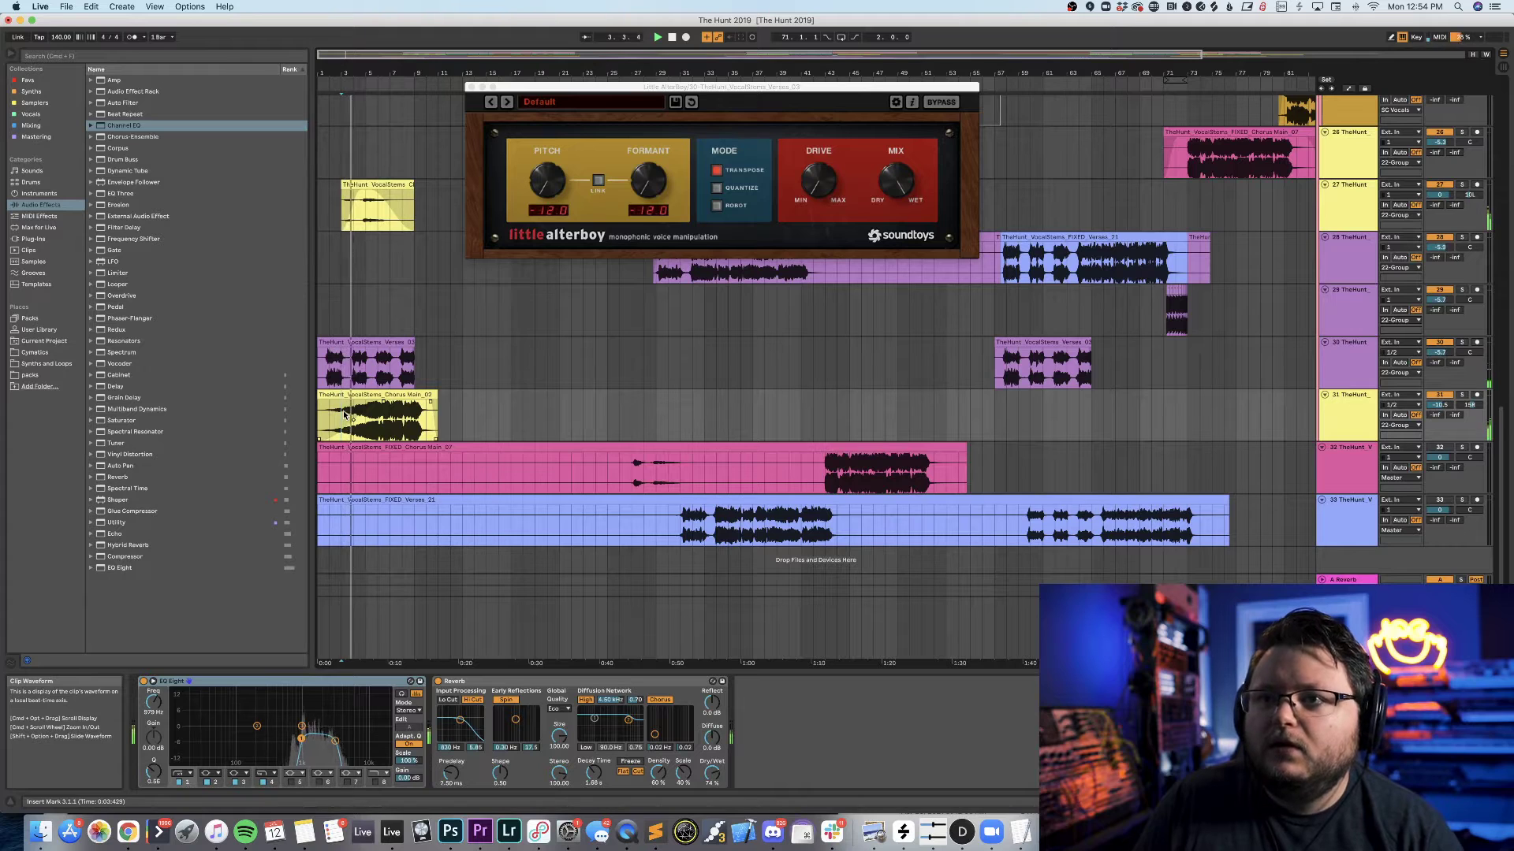
scroll(344, 416, "up", 3)
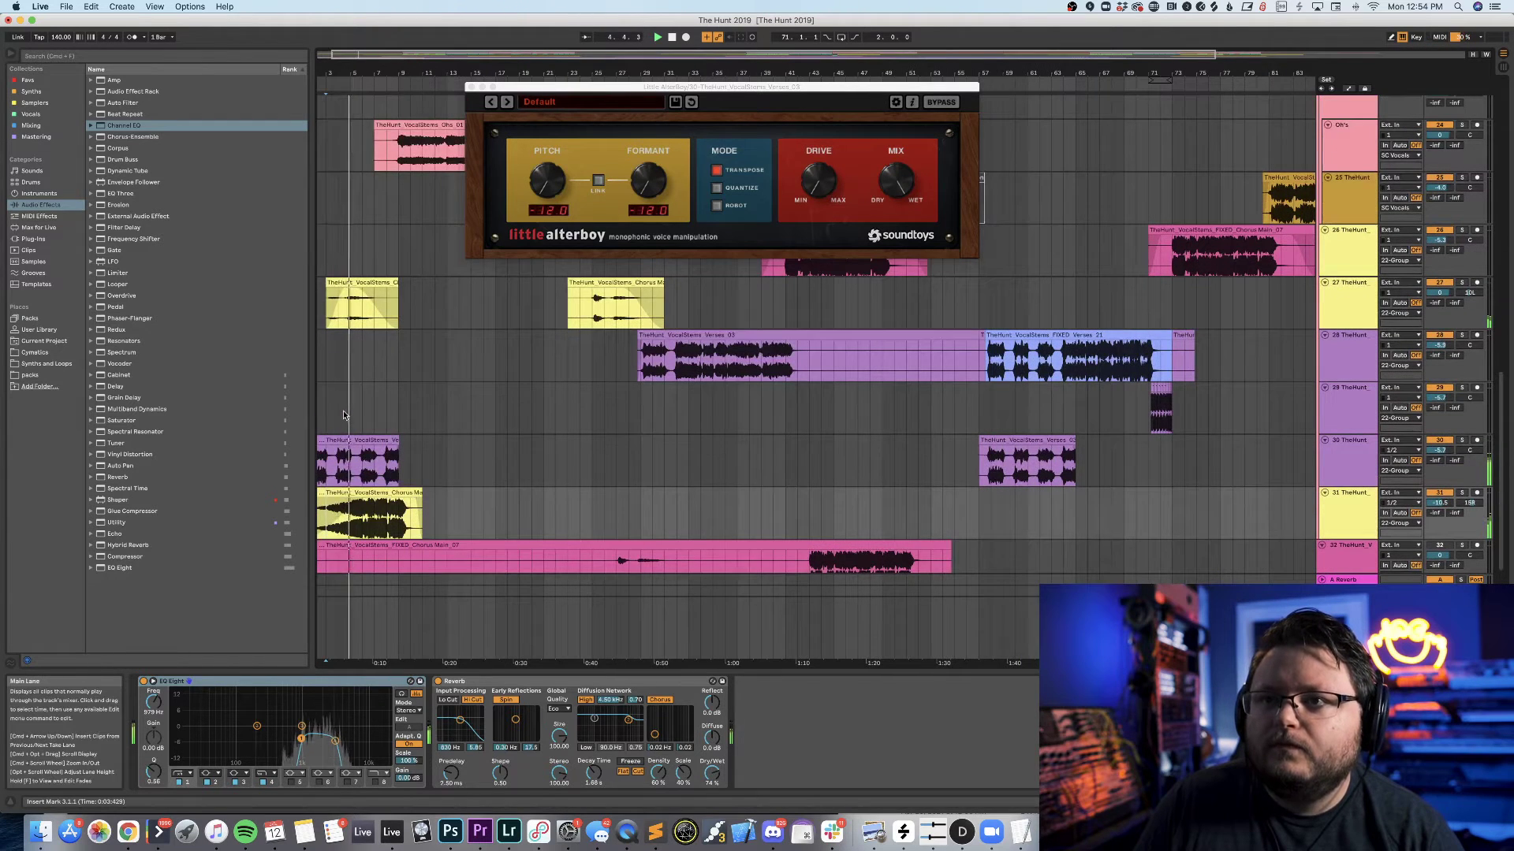
scroll(345, 415, "up", 3)
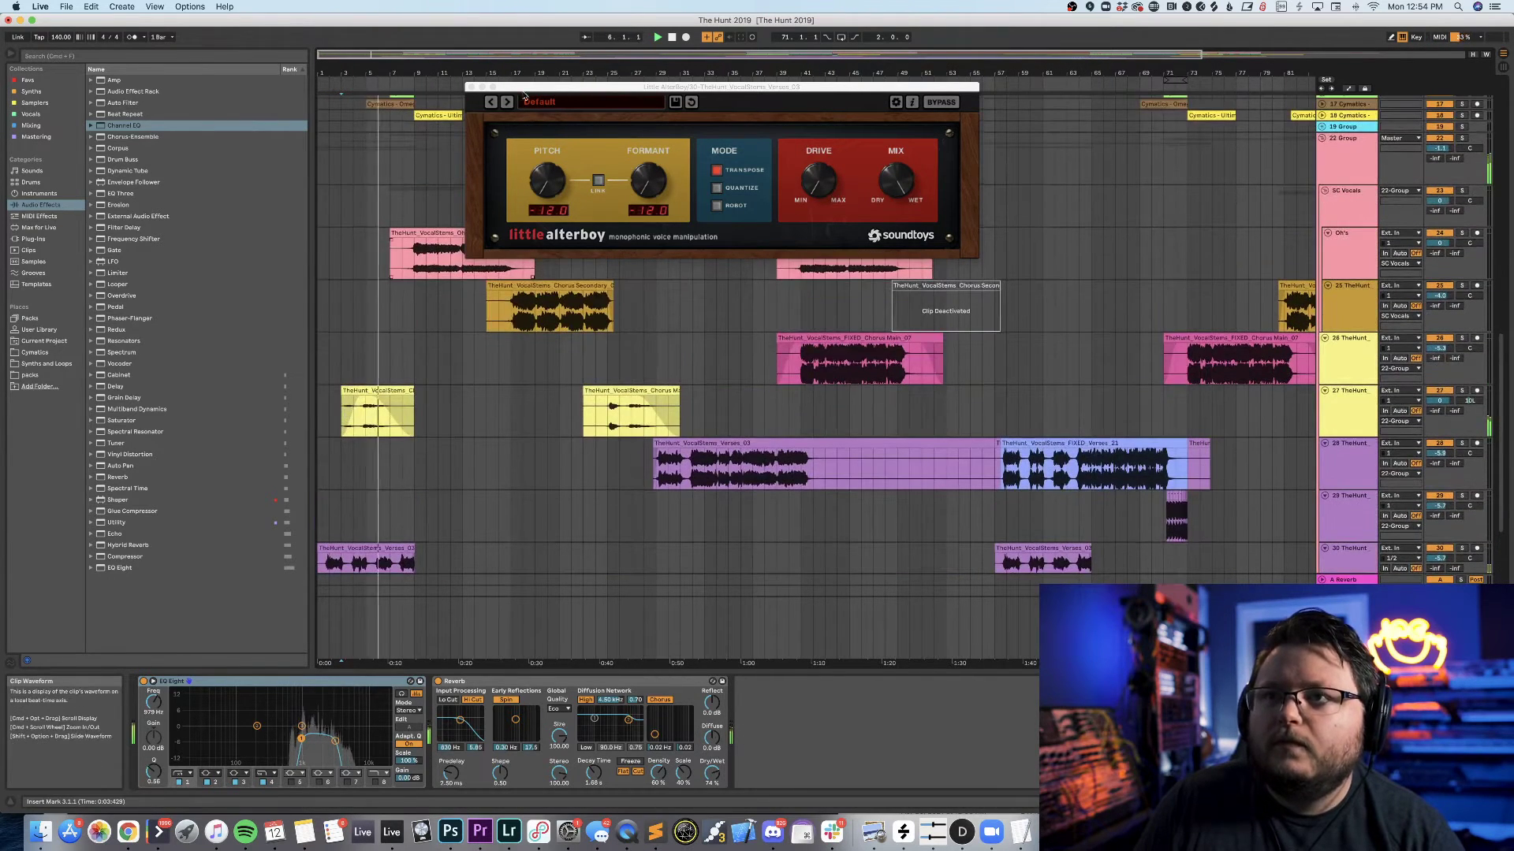
left_click(470, 87)
scroll(384, 314, "up", 3)
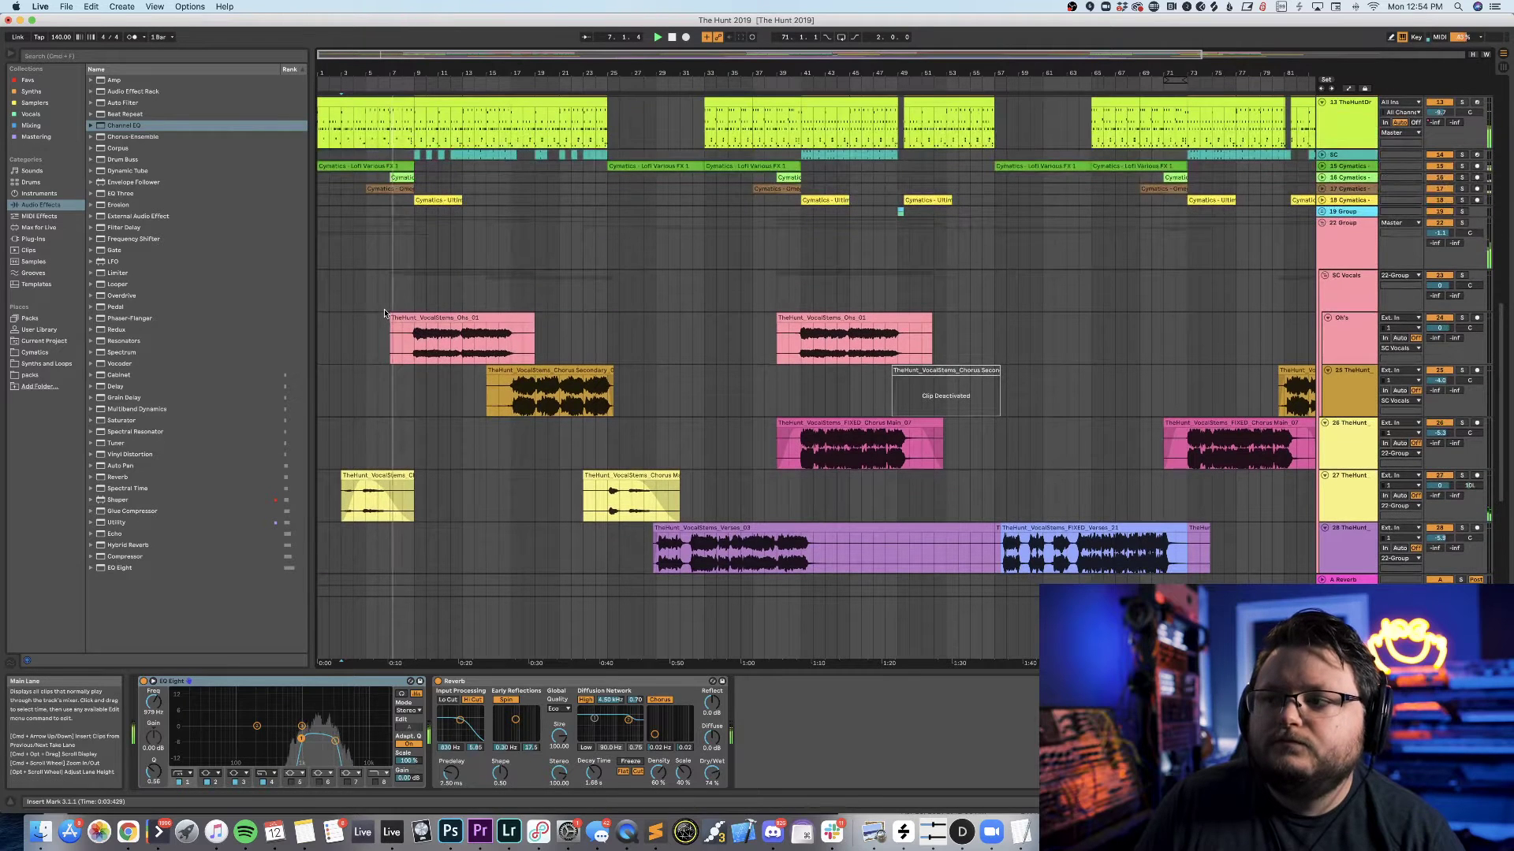
scroll(384, 313, "down", 5)
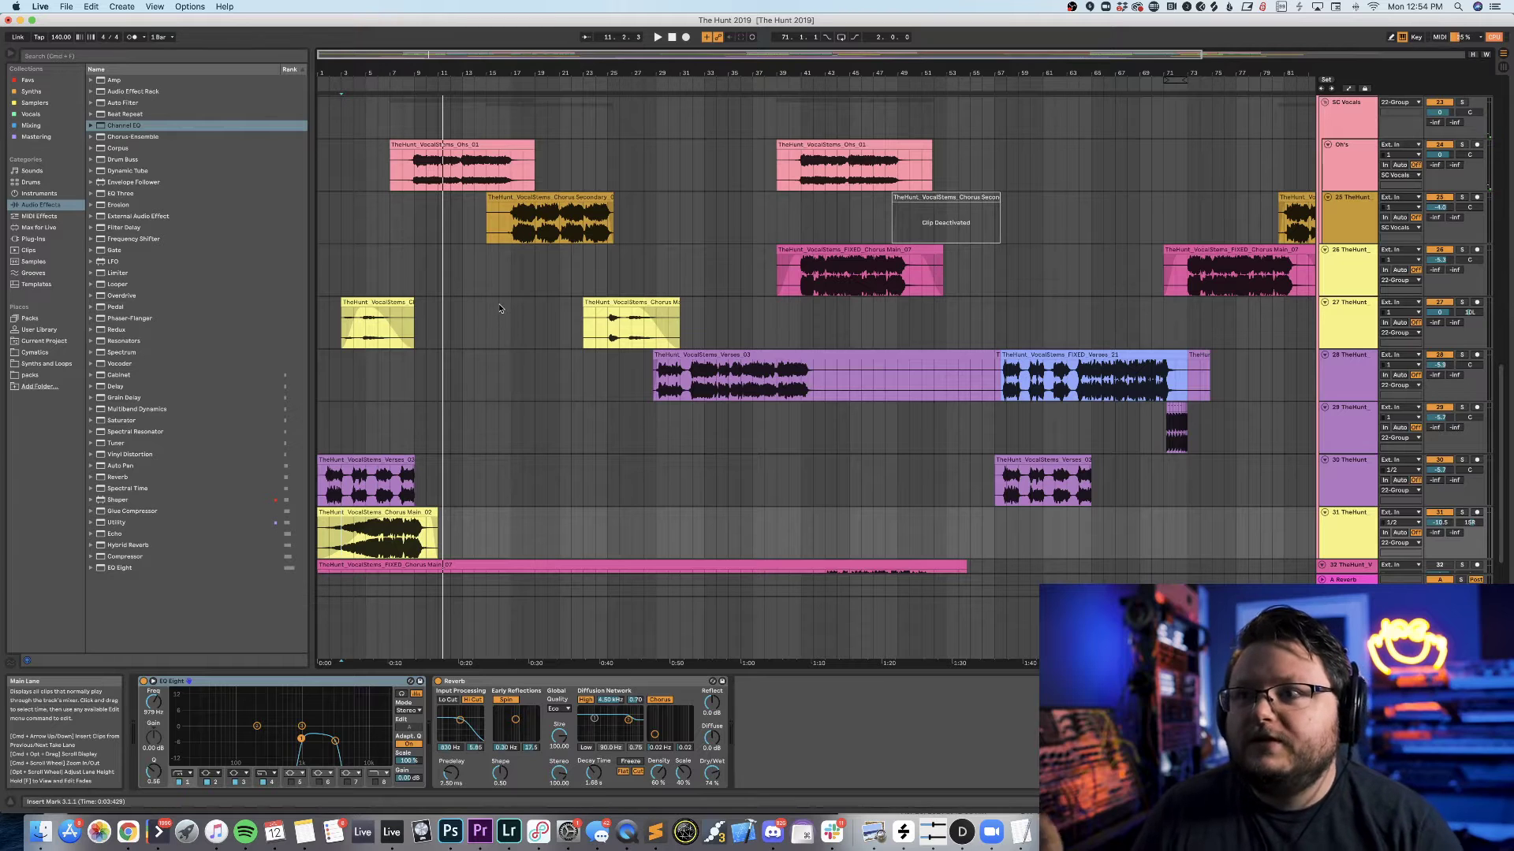
Switch from OBS back to Ableton Live and place the insert marker at bar 12 on track 31.
scroll(499, 308, "down", 3)
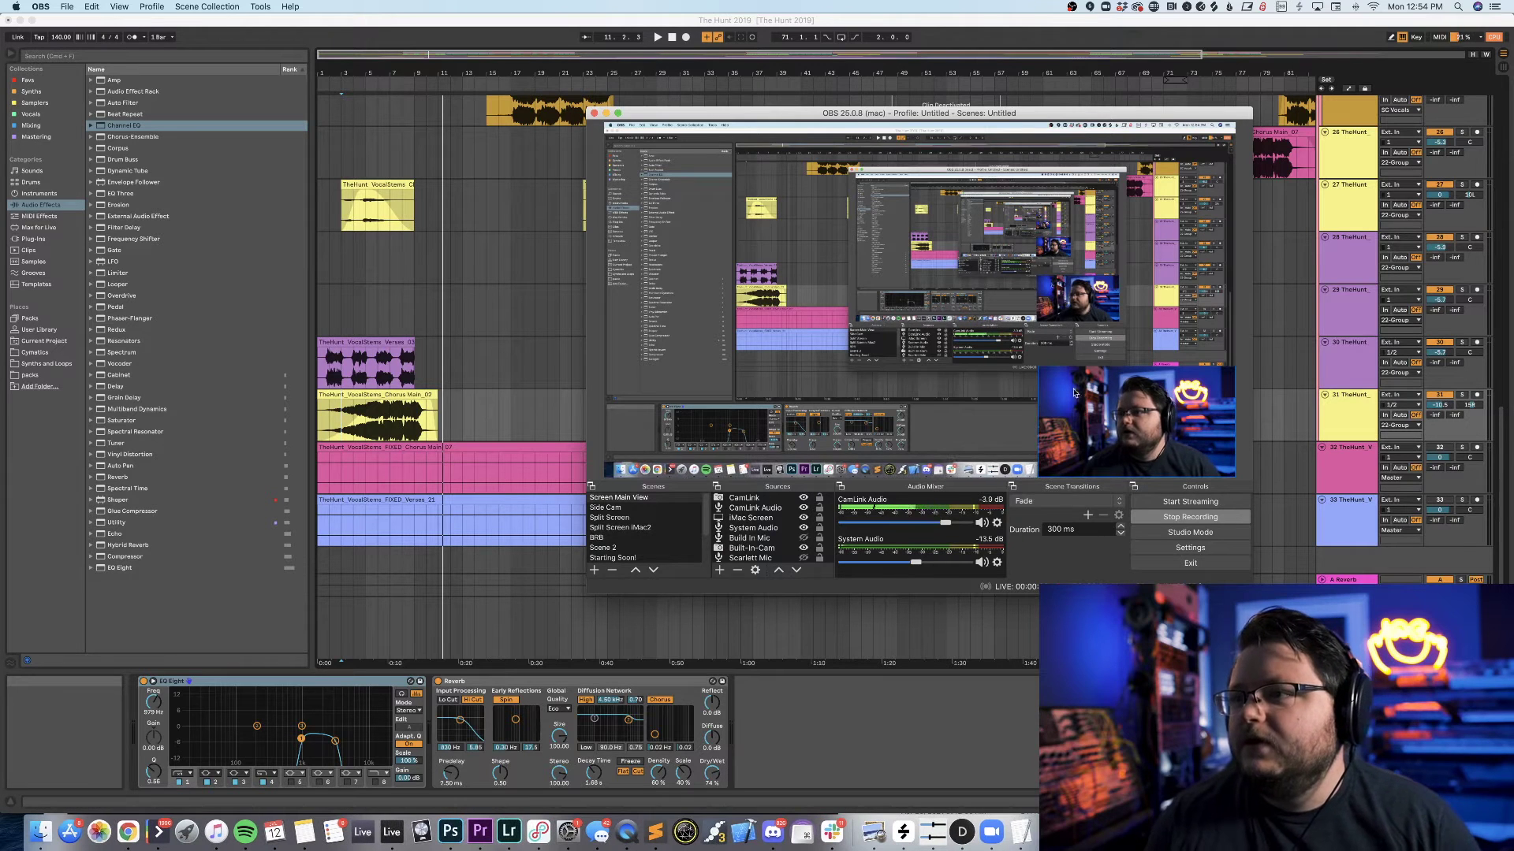
left_click(980, 26)
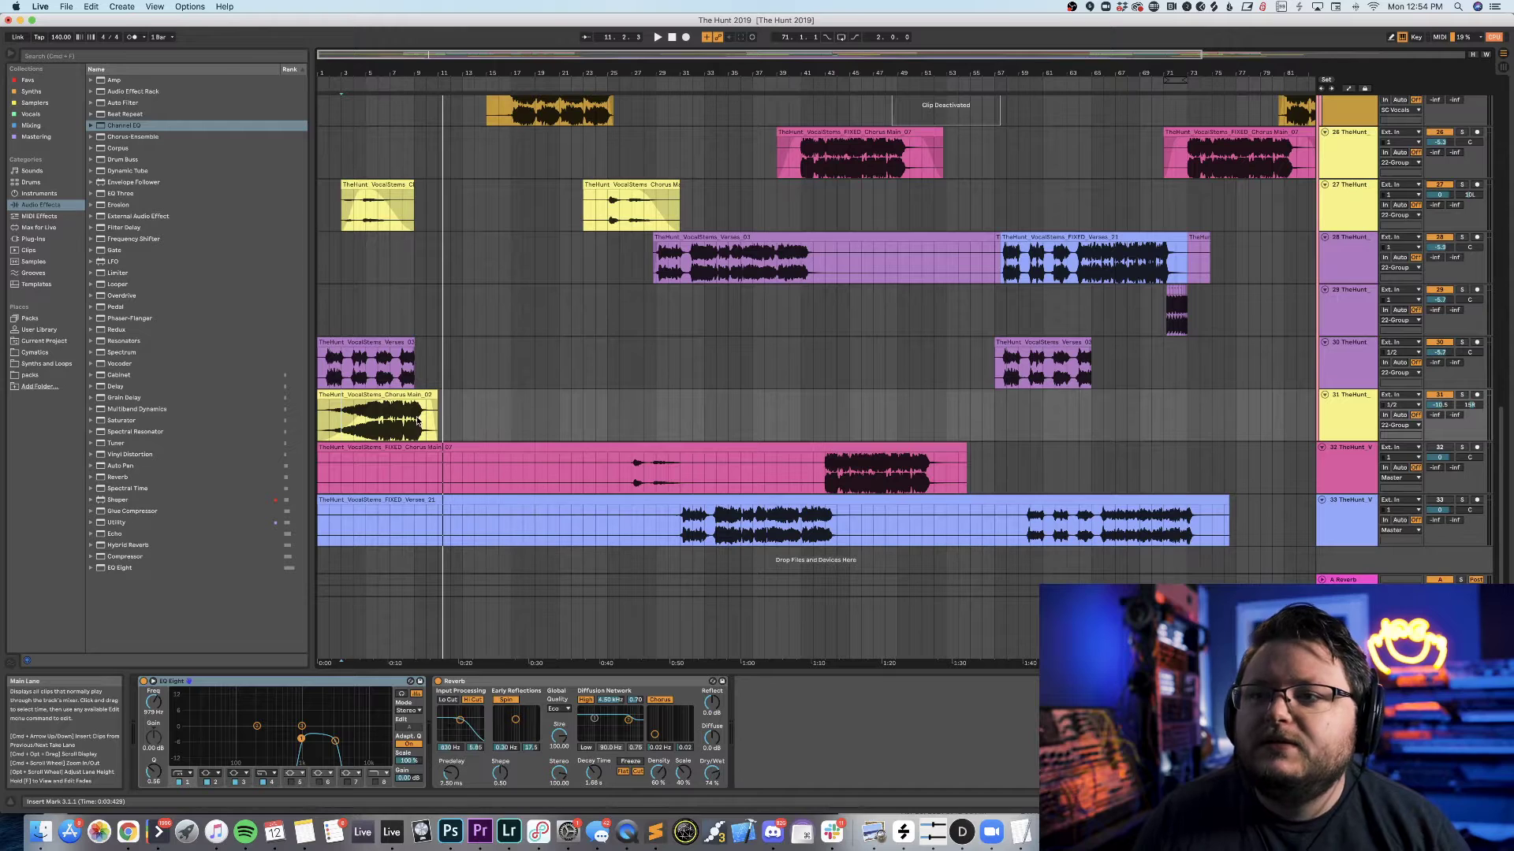
left_click(461, 416)
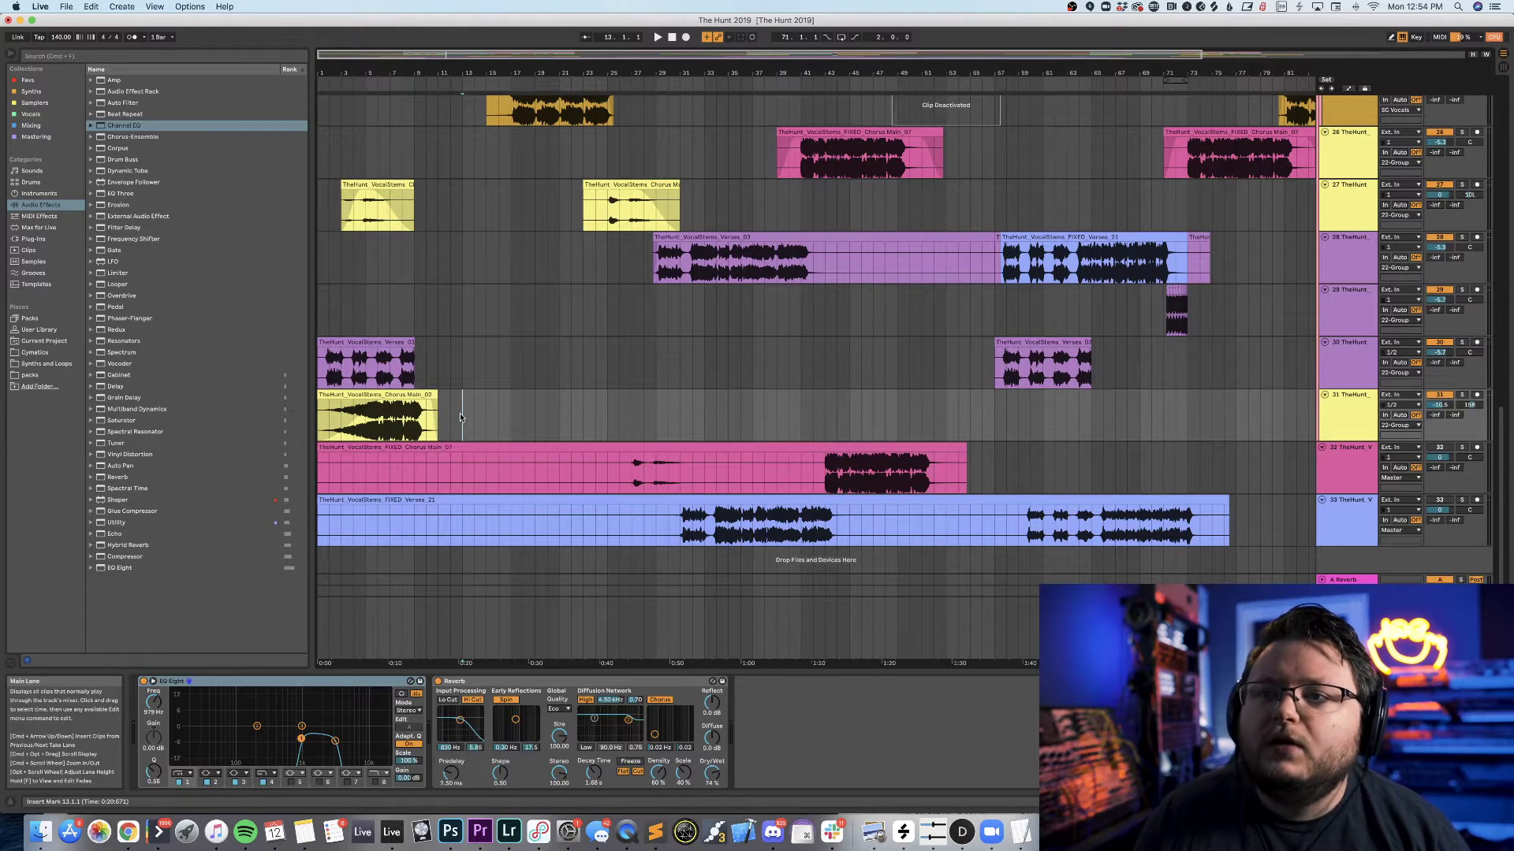
Select the Piano track to show its device chain, and place the insert marker at bar 1.
scroll(461, 416, "up", 20)
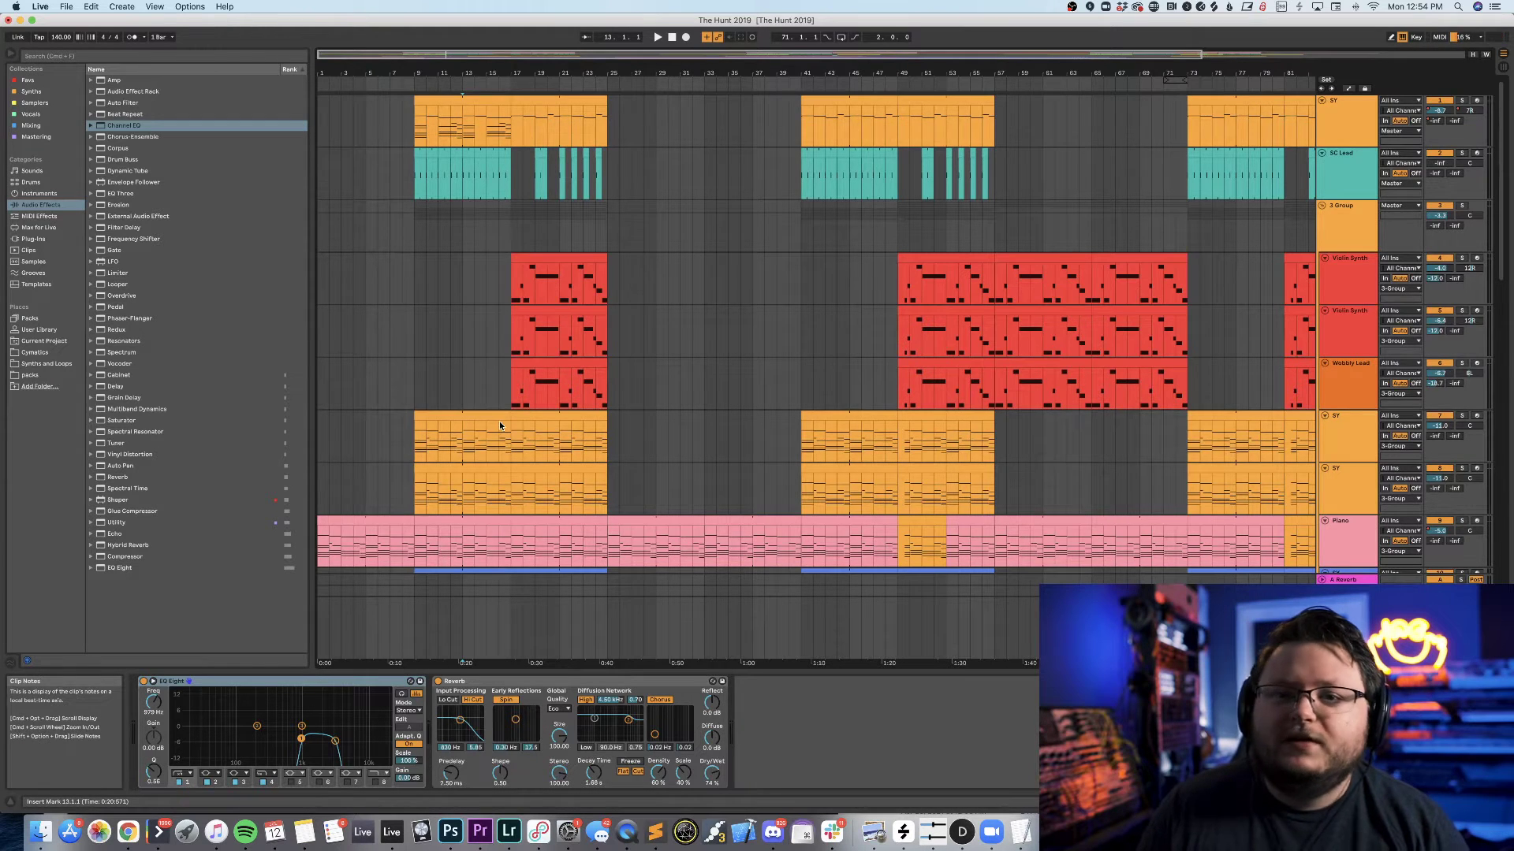
scroll(499, 421, "down", 3)
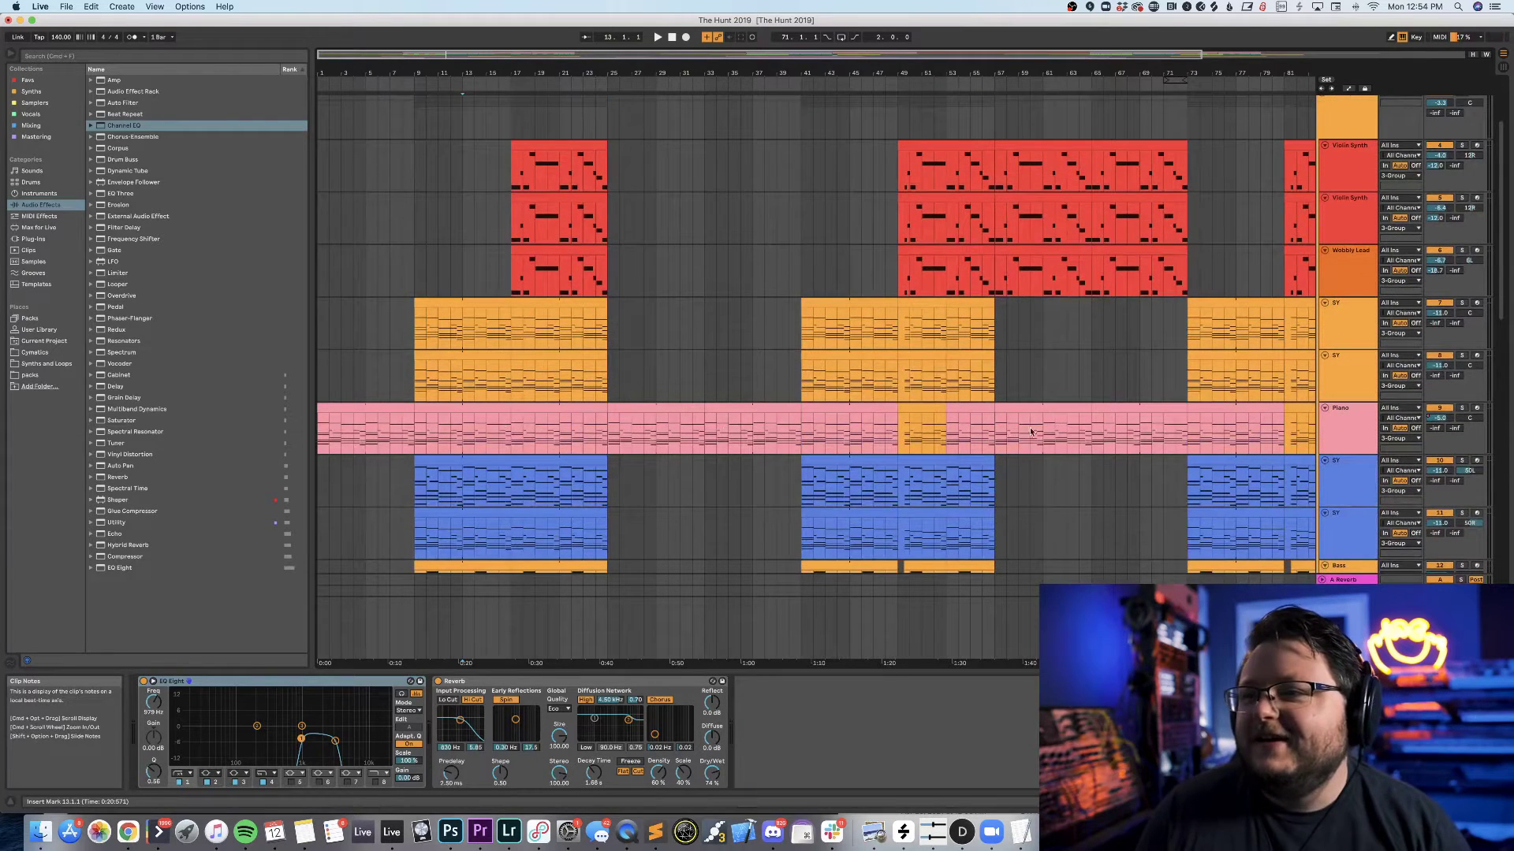
left_click(1348, 429)
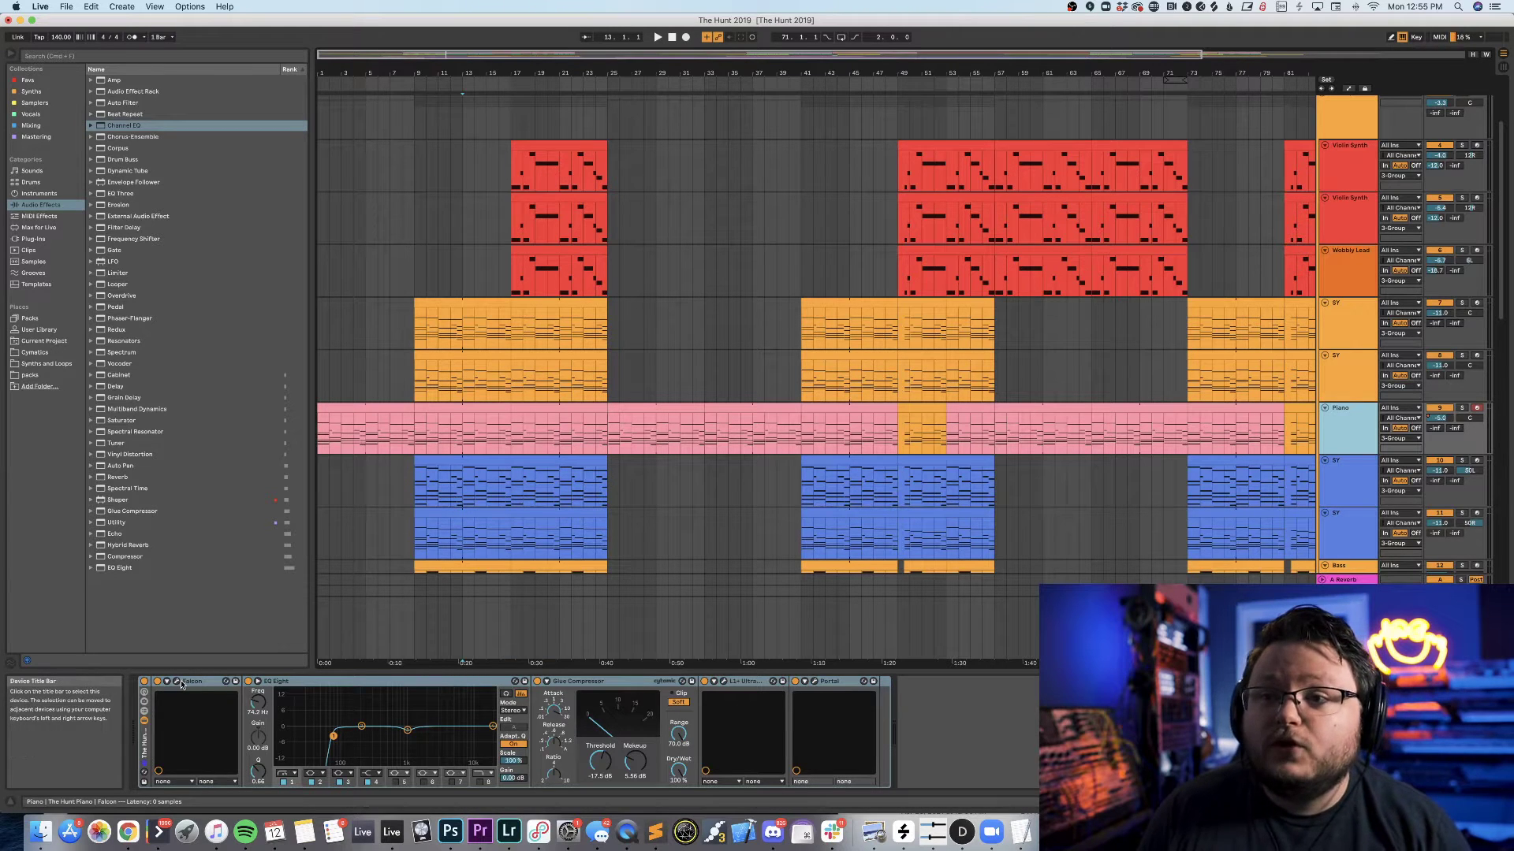
left_click(319, 443)
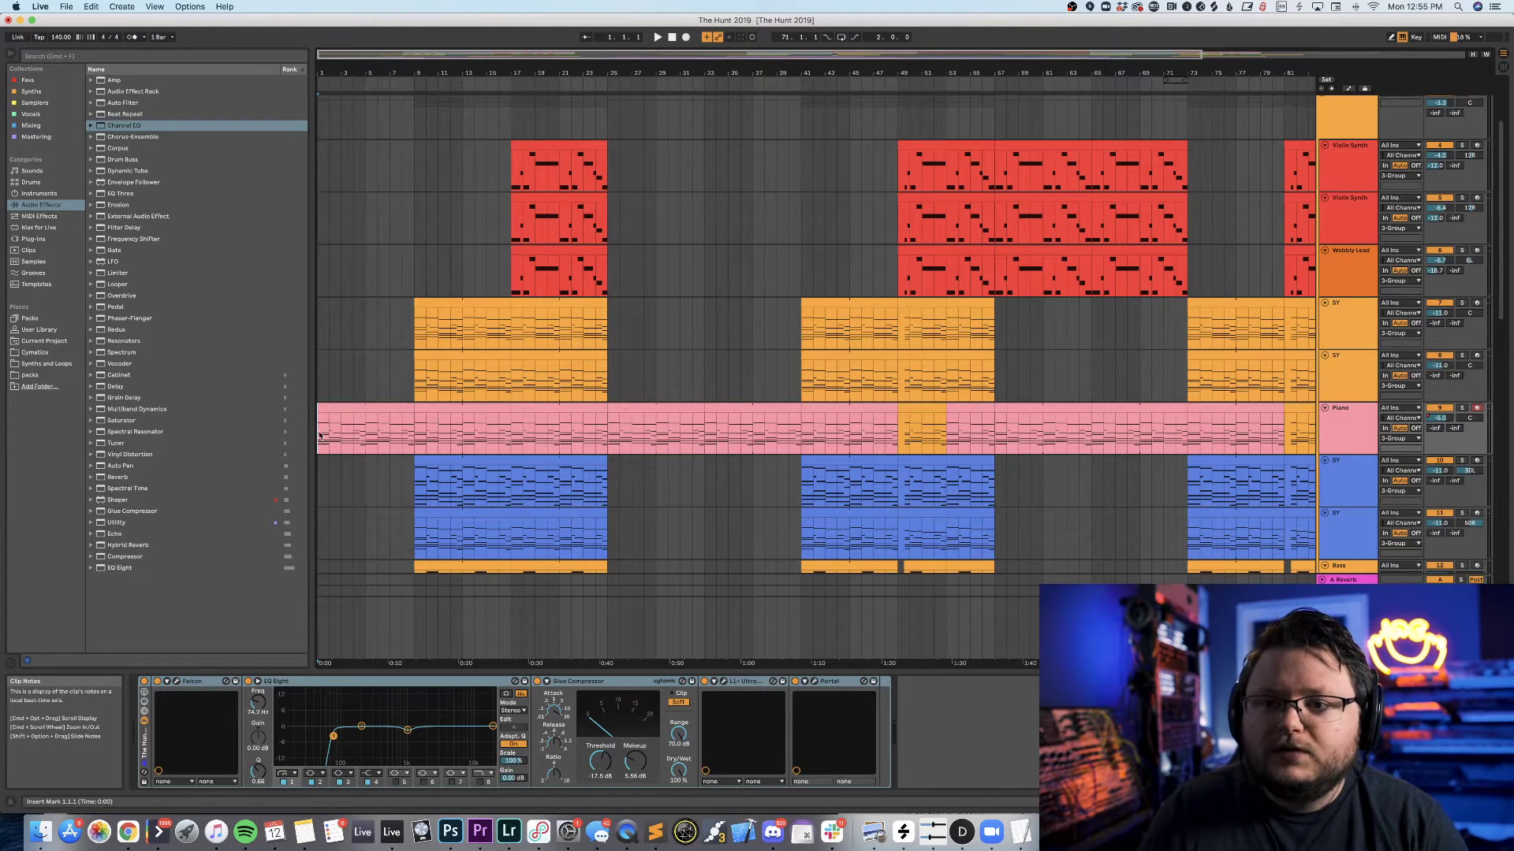
Open Falcon on the Piano track, discard its errors, audition the Jazz Chill Out patch, and close the plug-in.
left_click(226, 669)
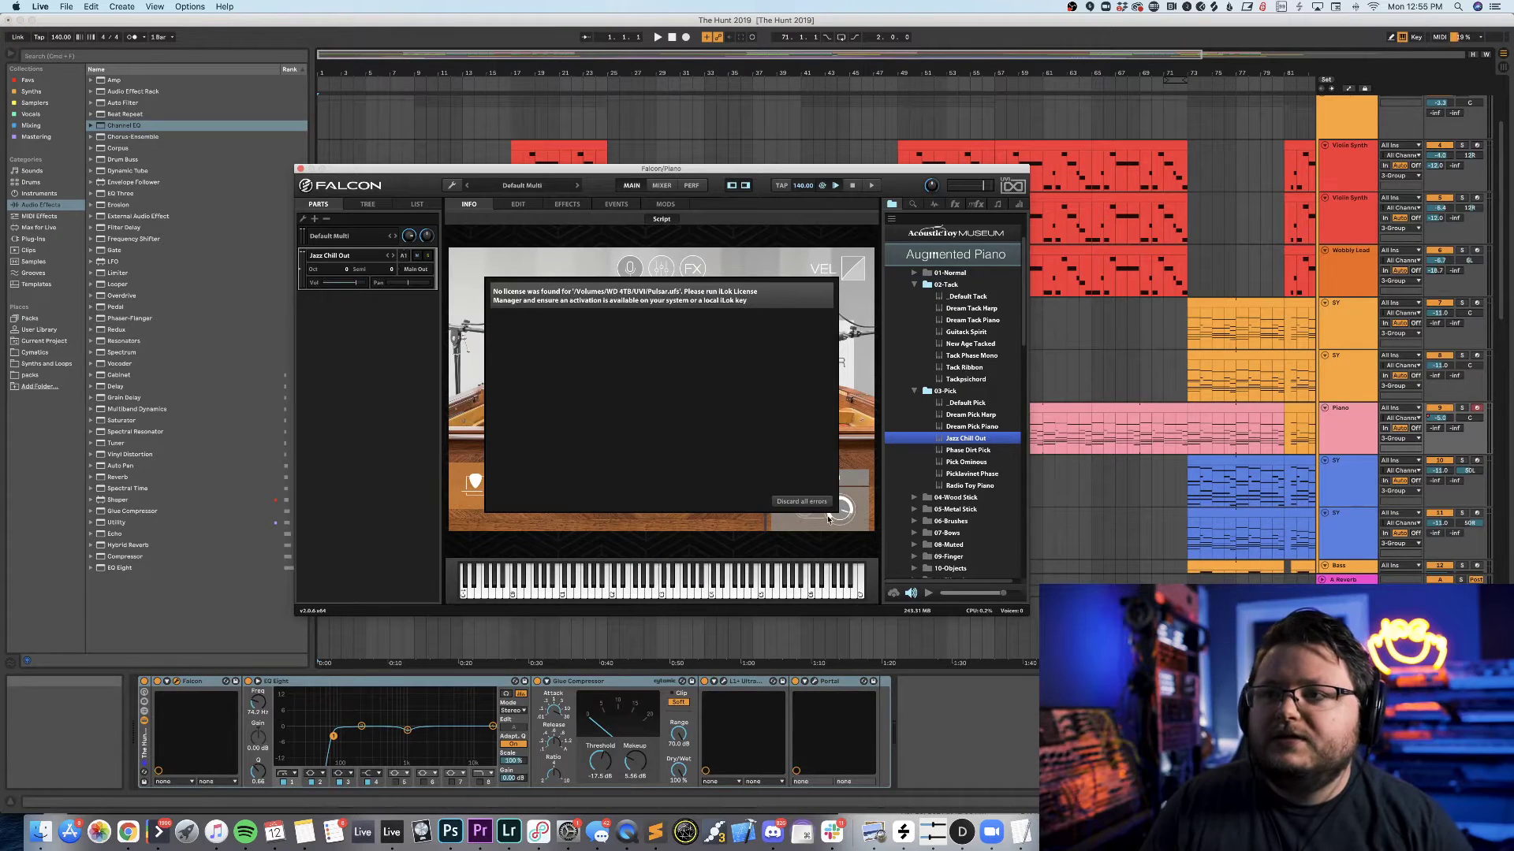
left_click(802, 502)
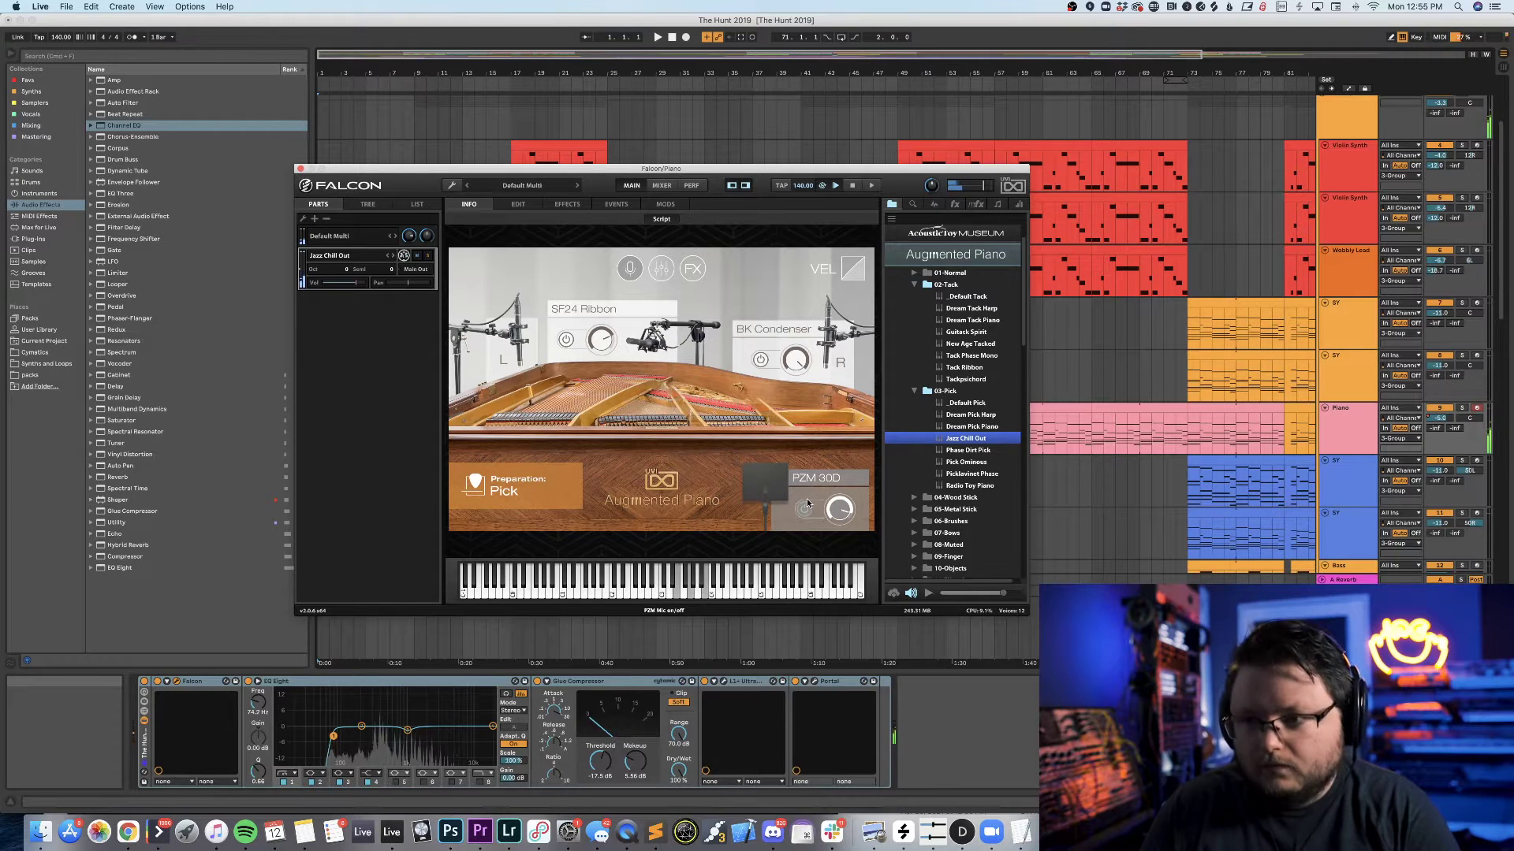
left_click(301, 171)
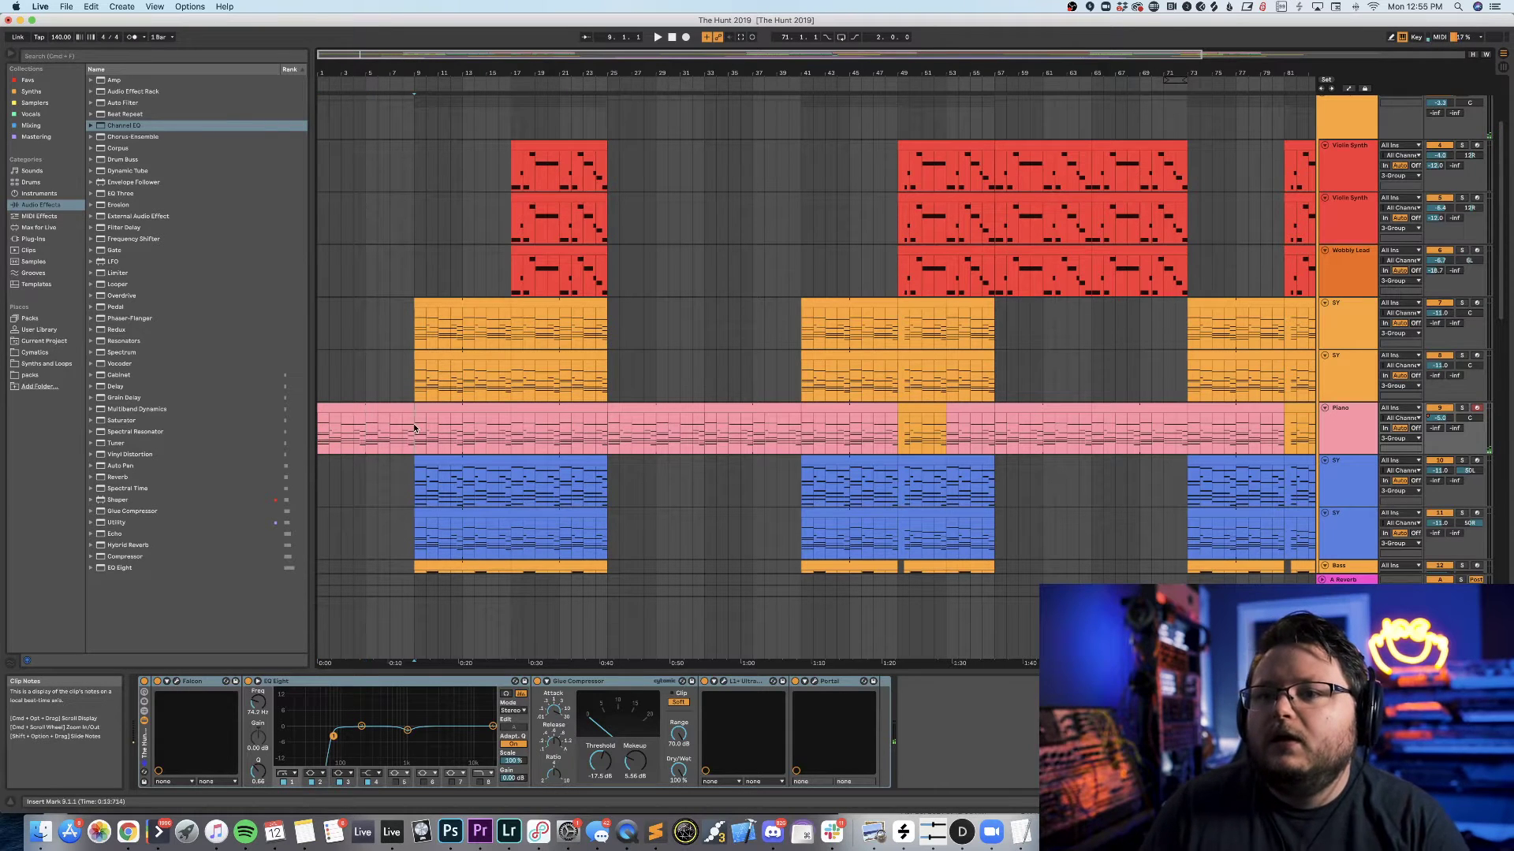
Look over the tracks below the piano and solo the 3 Group that holds the synths, piano and bass.
scroll(414, 428, "down", 8)
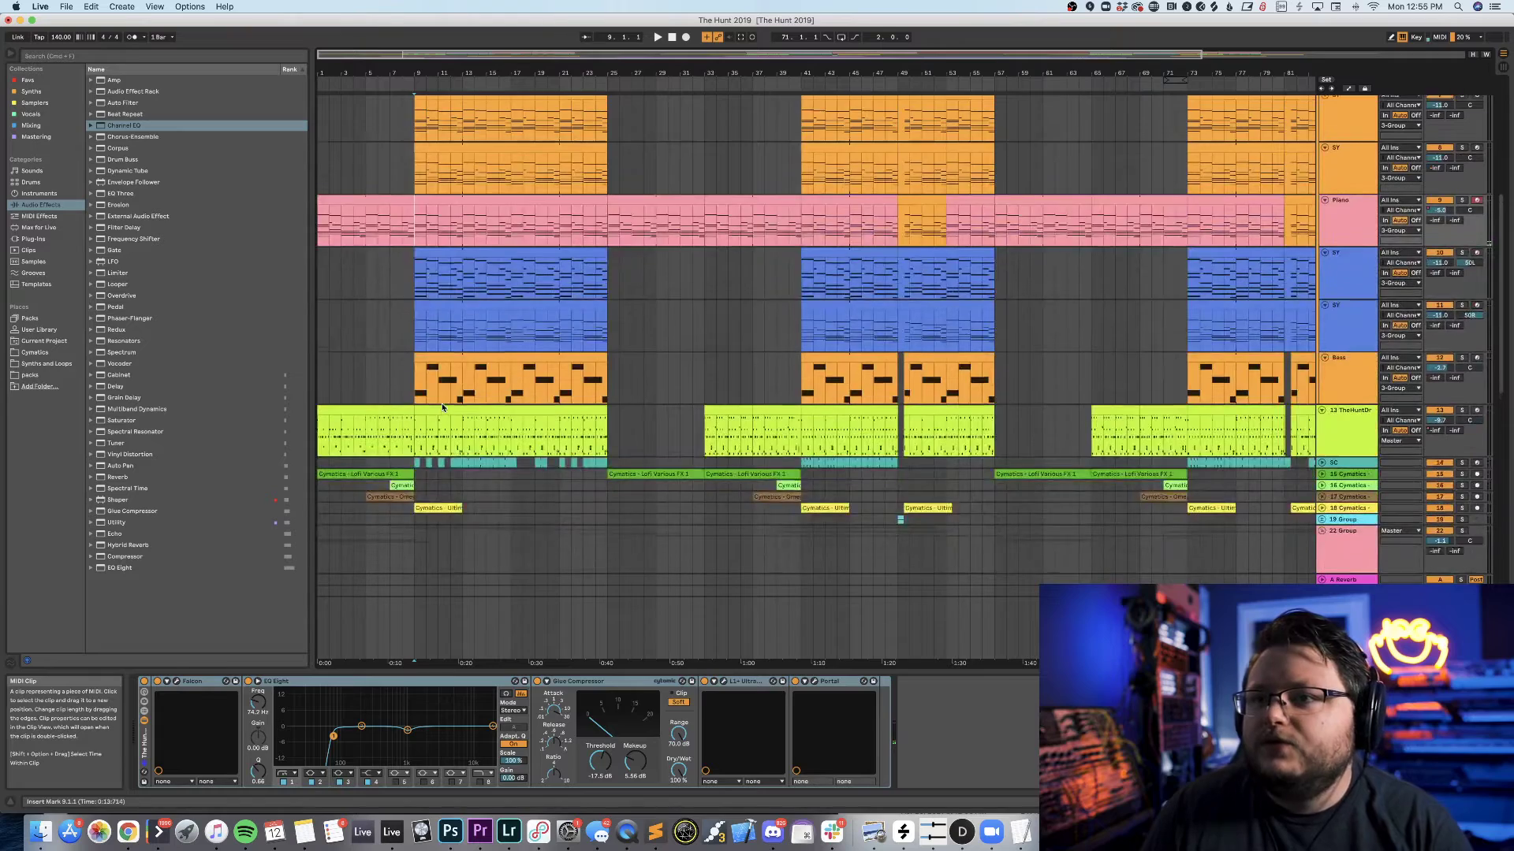
scroll(442, 407, "up", 4)
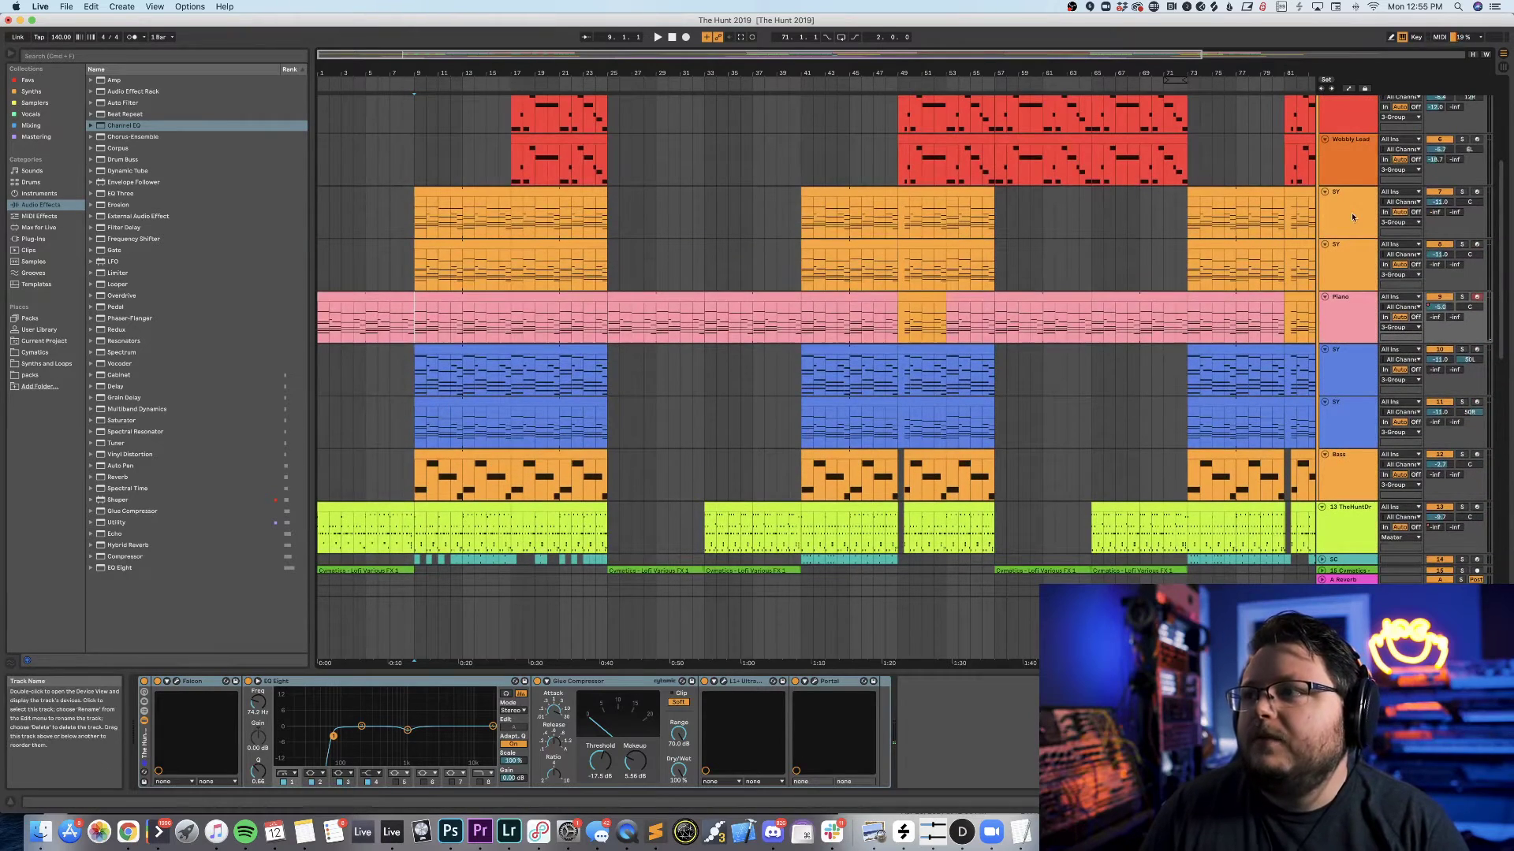
scroll(1351, 213, "up", 8)
left_click(1461, 192)
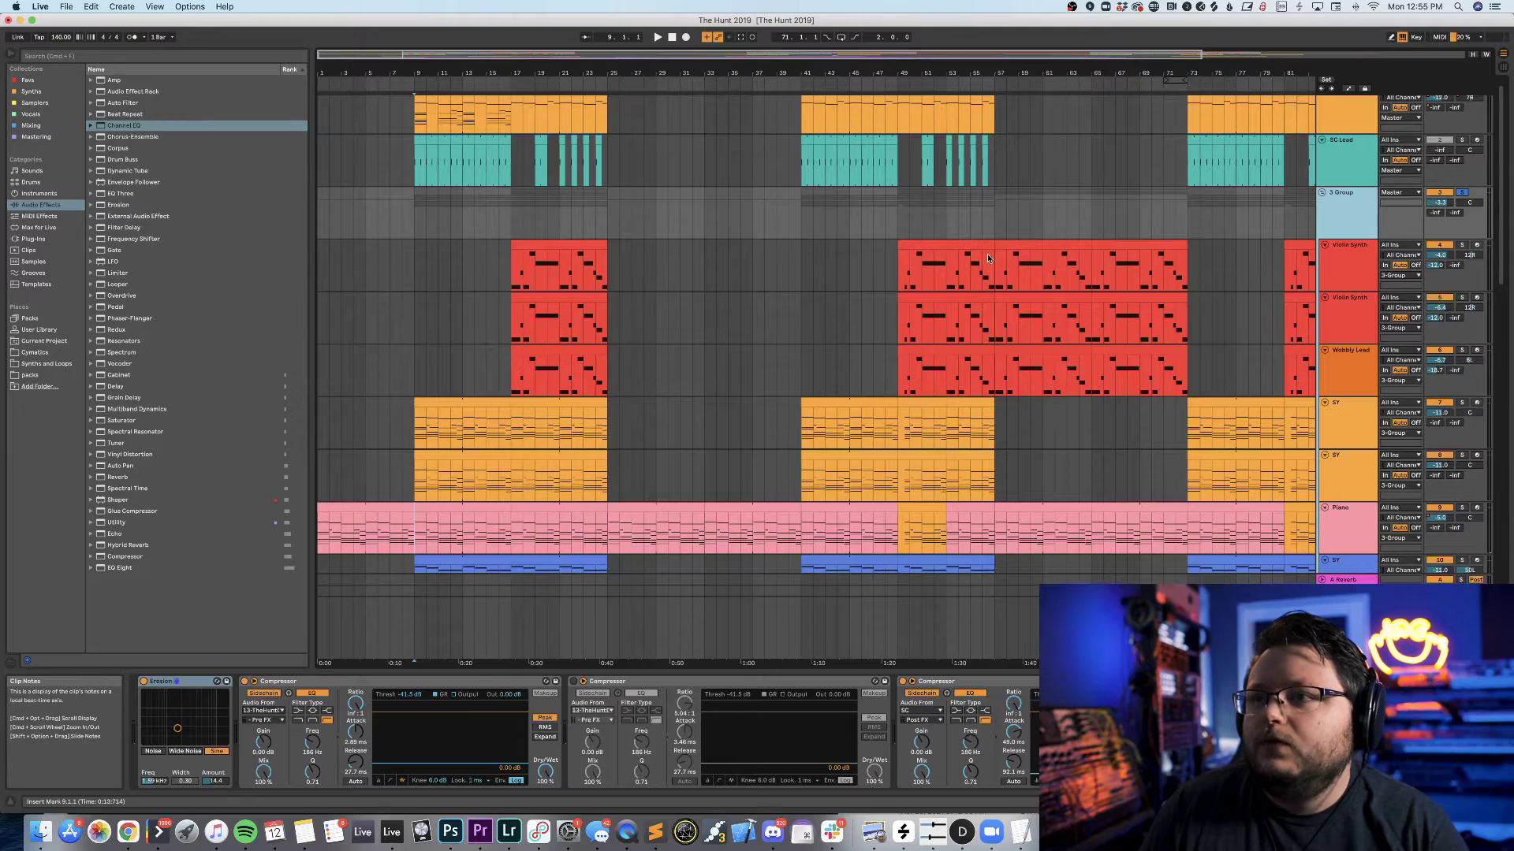
Examine the Piano track's clips across the sections and place the insert marker at bar 25.
scroll(987, 257, "down", 10)
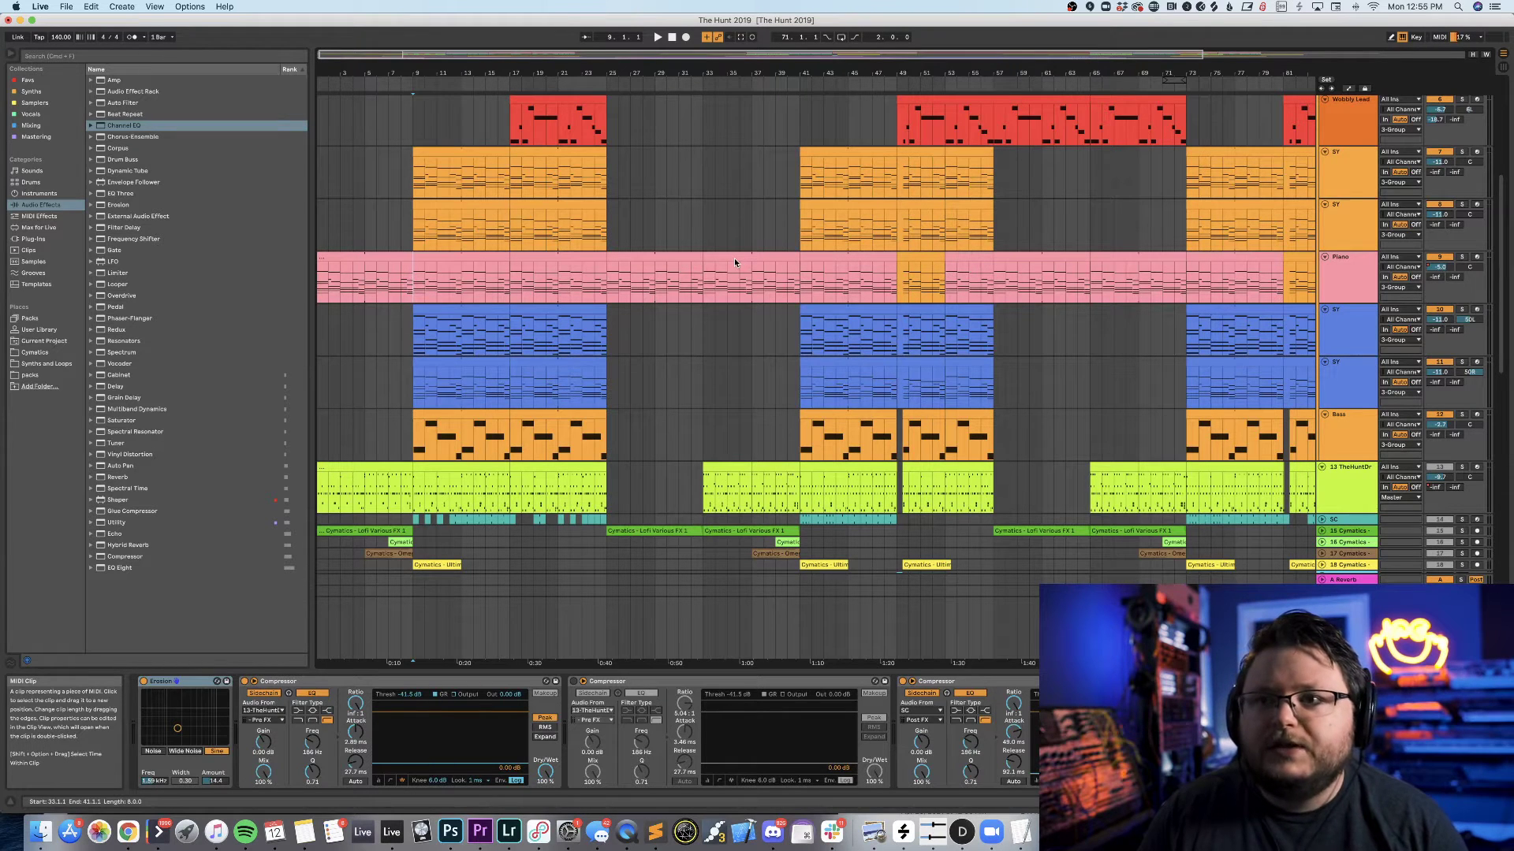
left_click(406, 266)
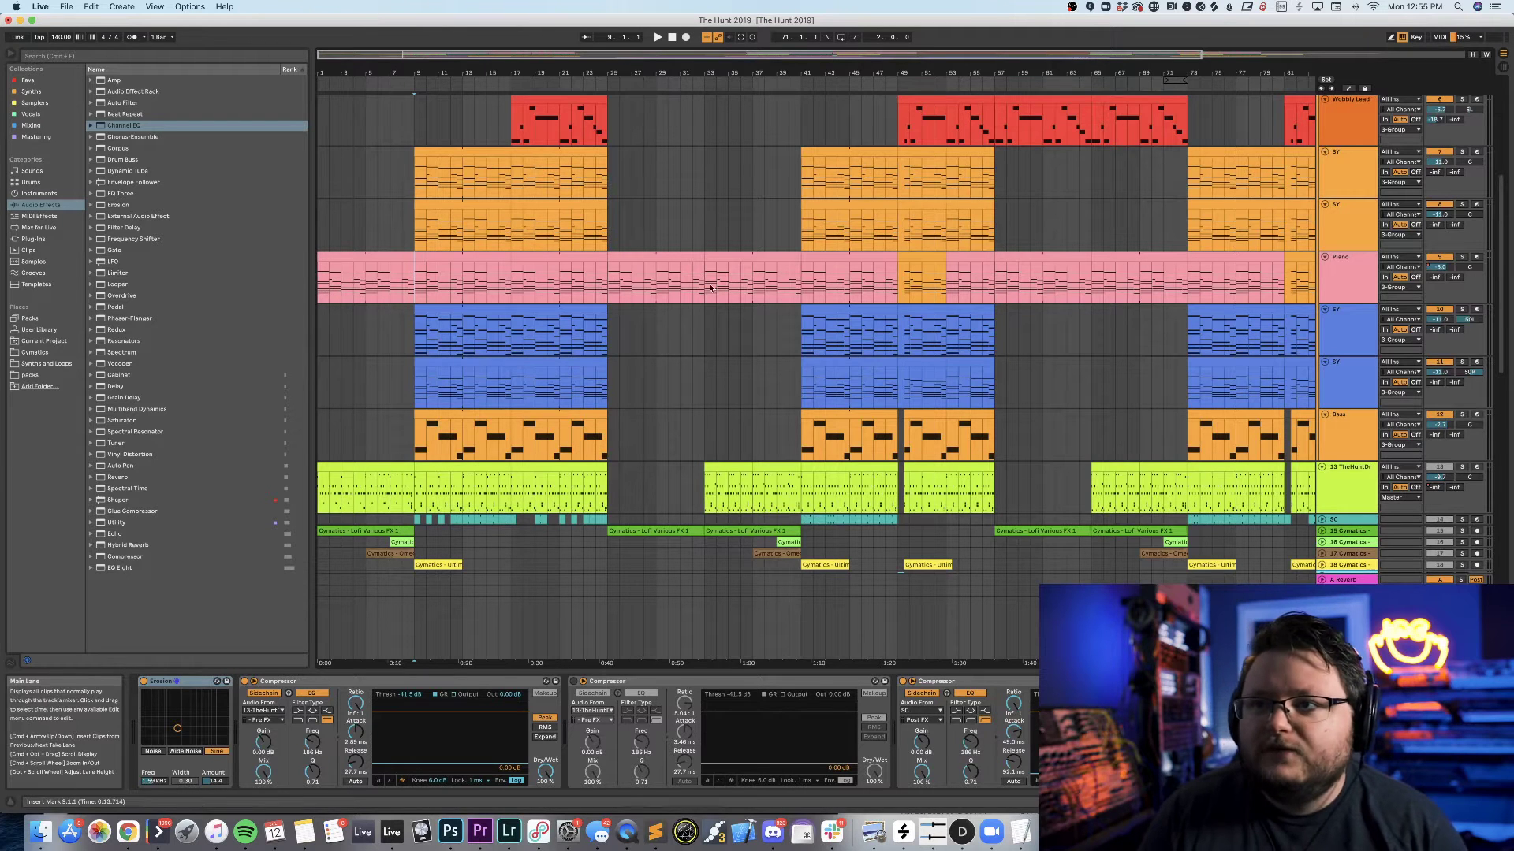
scroll(655, 325, "up", 1)
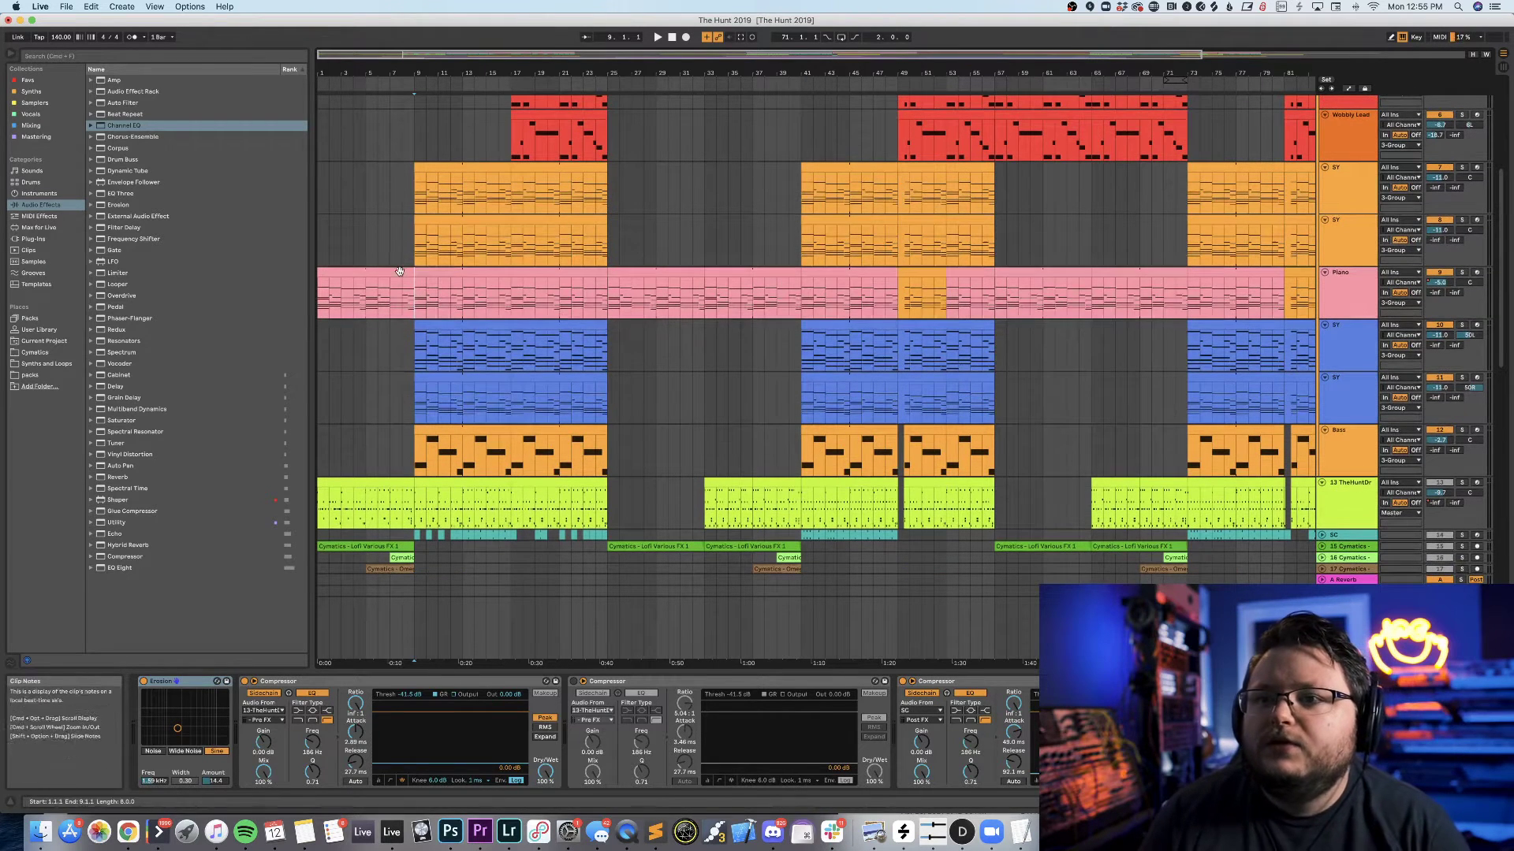
left_click(511, 301)
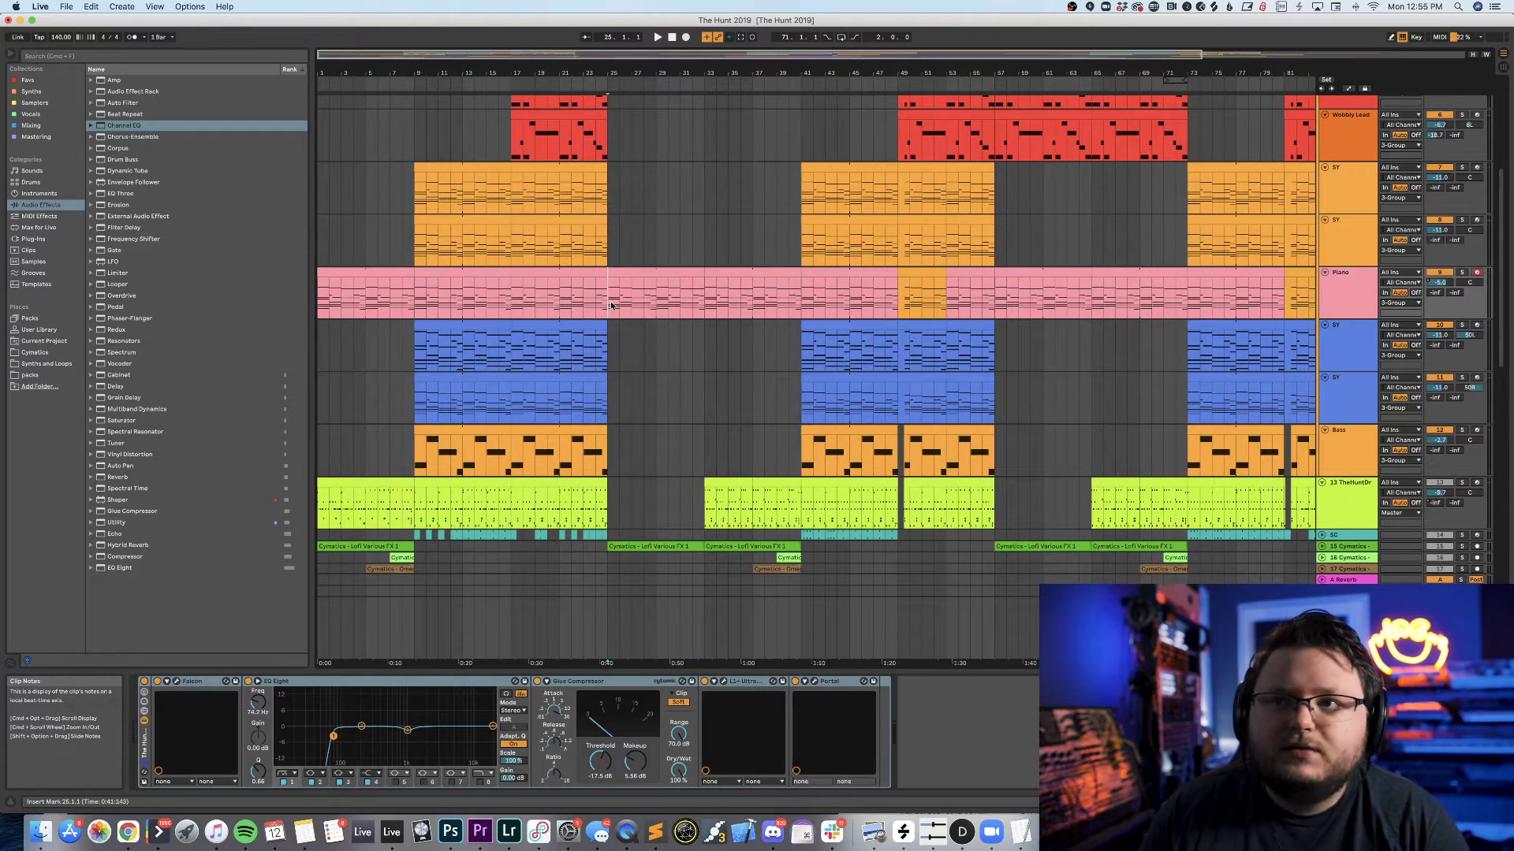
Select the 3 Group and look over its tracks from the violin synths down to the bass.
scroll(612, 305, "up", 5)
left_click(1357, 153)
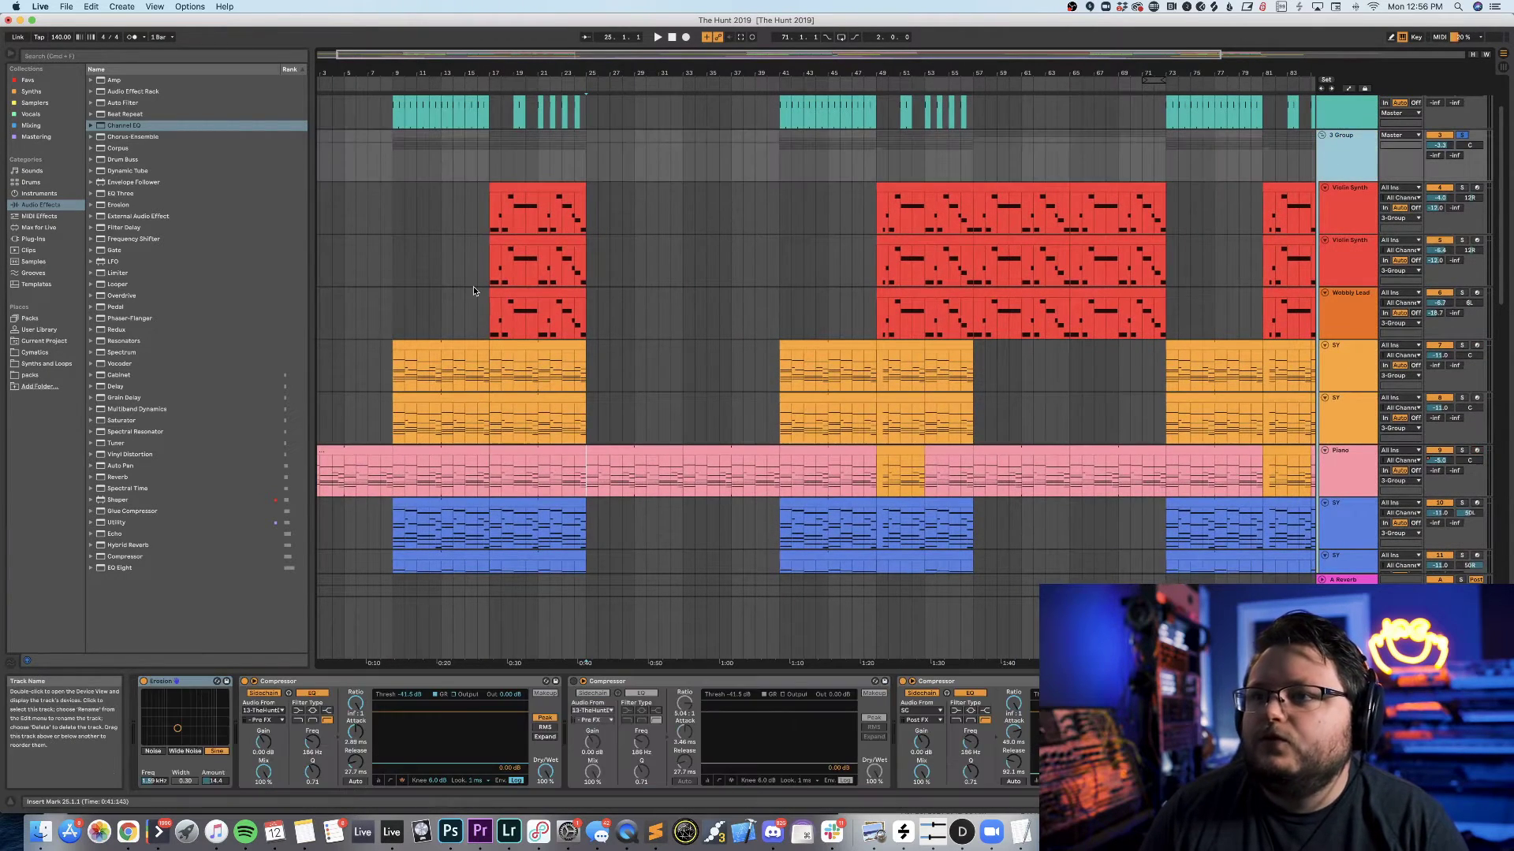
scroll(473, 287, "down", 6)
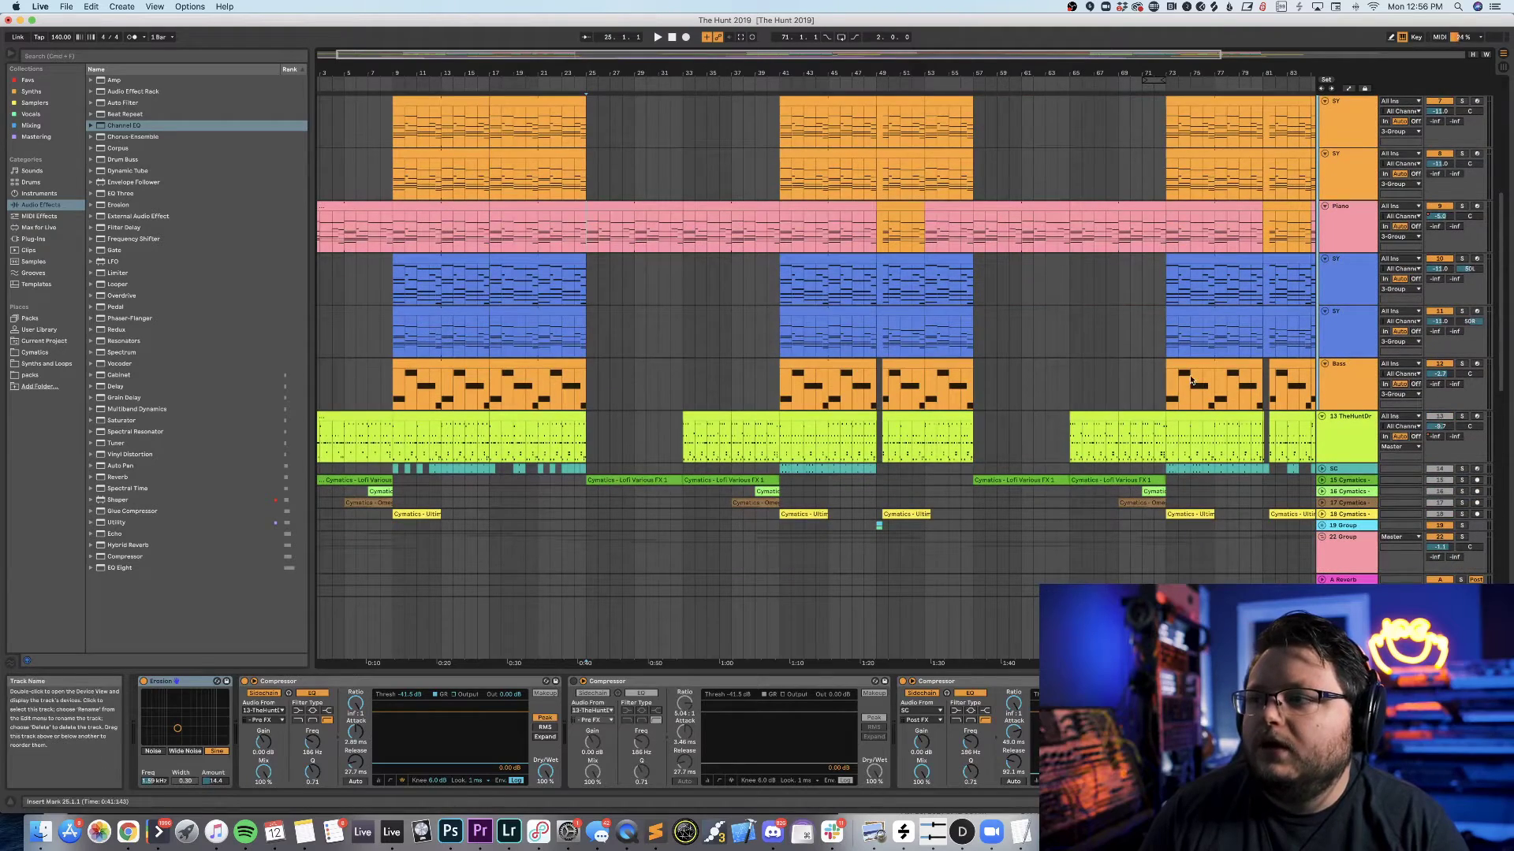
scroll(423, 388, "up", 5)
scroll(422, 388, "up", 2)
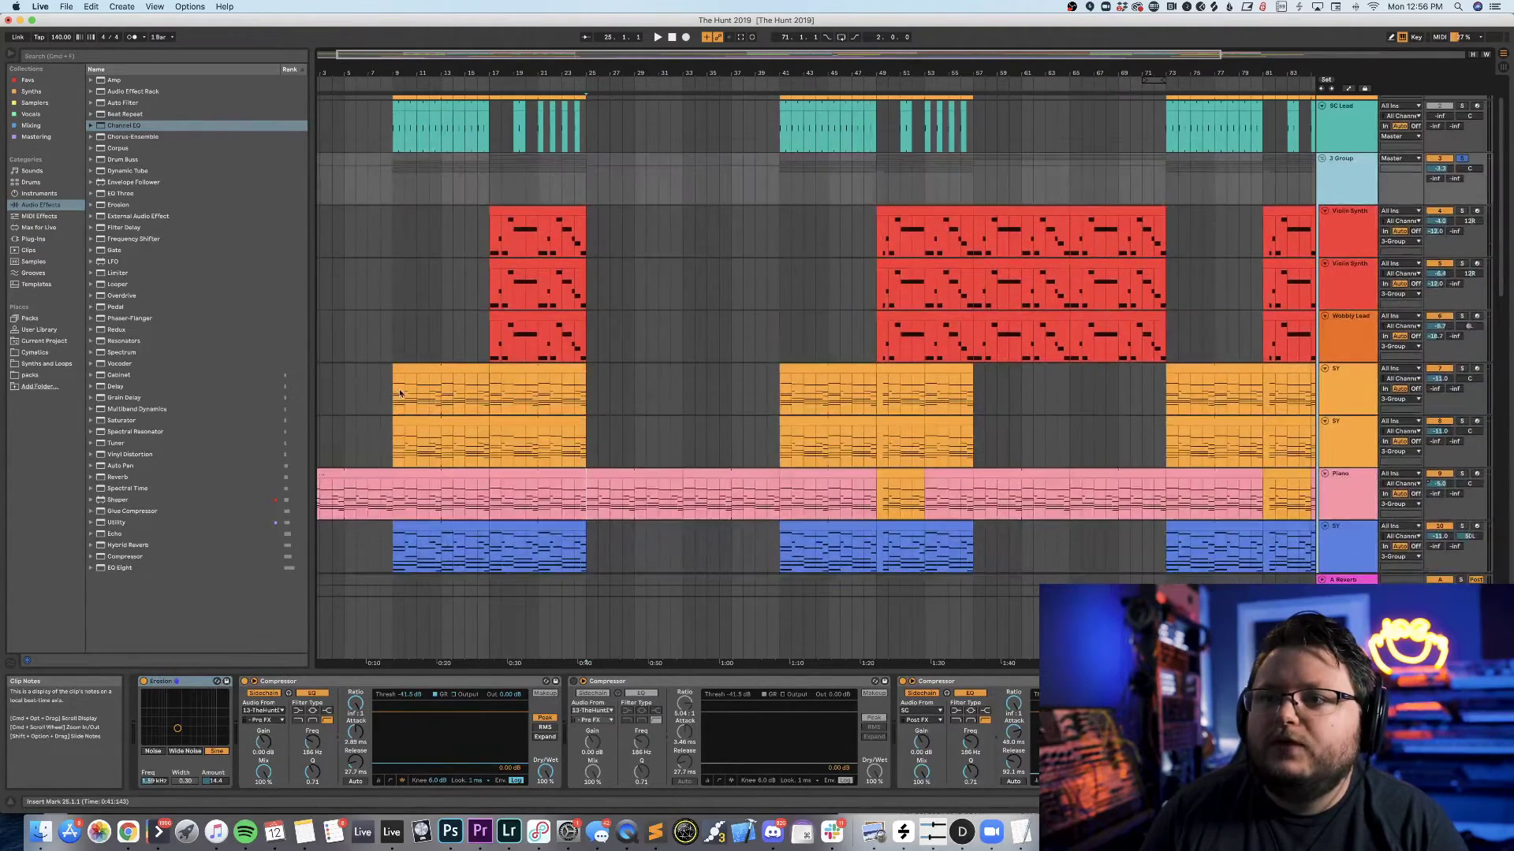
Play the soloed 3 Group from bar 9, stop it, and select the upper orange SY track to show its devices.
left_click(399, 395)
key("space")
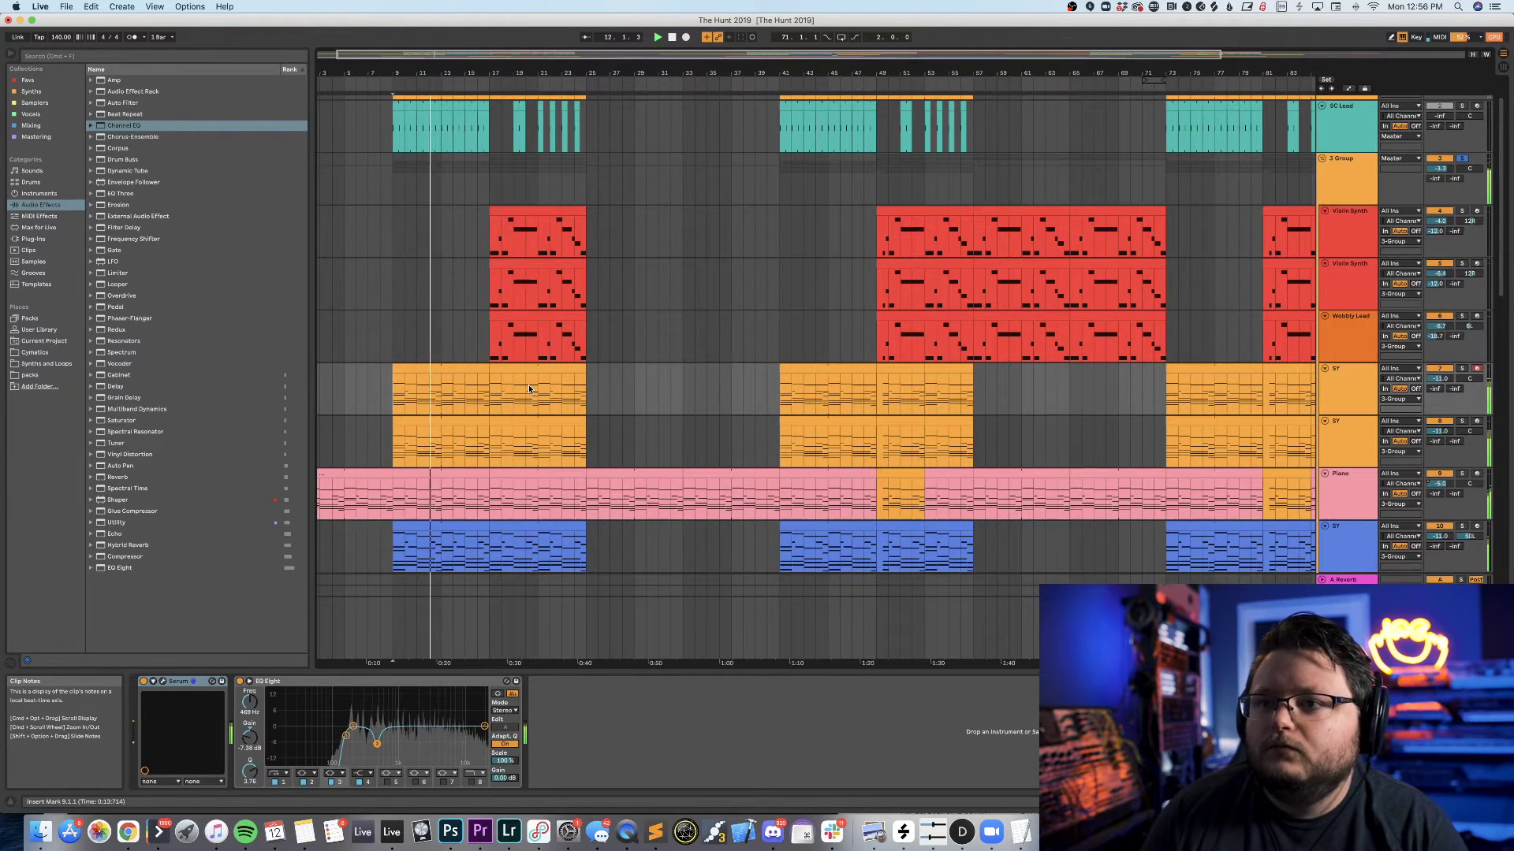
scroll(527, 386, "down", 1)
key("space")
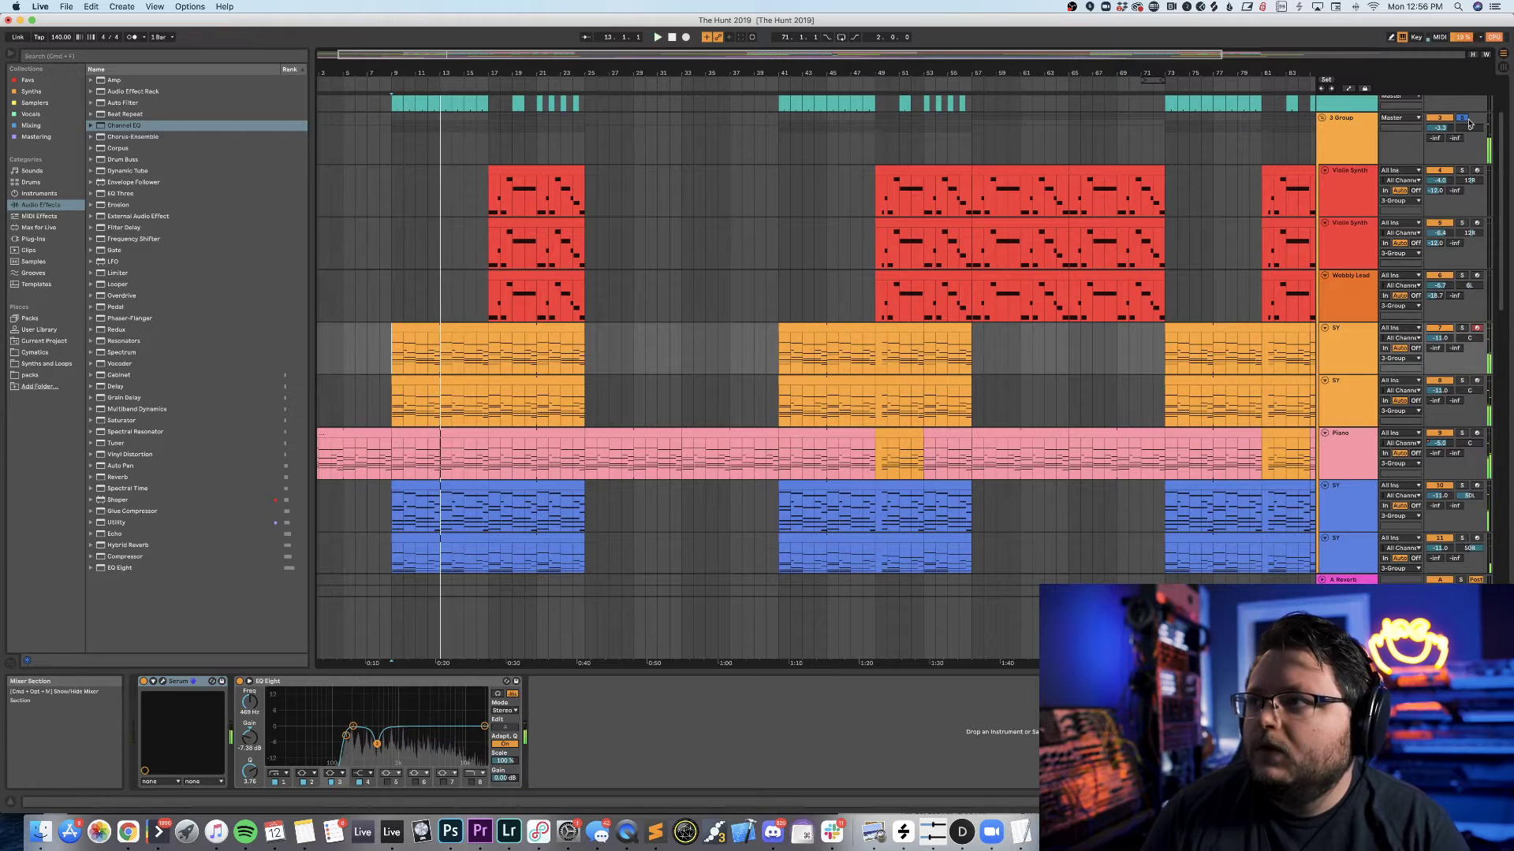
left_click(1348, 356)
scroll(1388, 339, "down", 1)
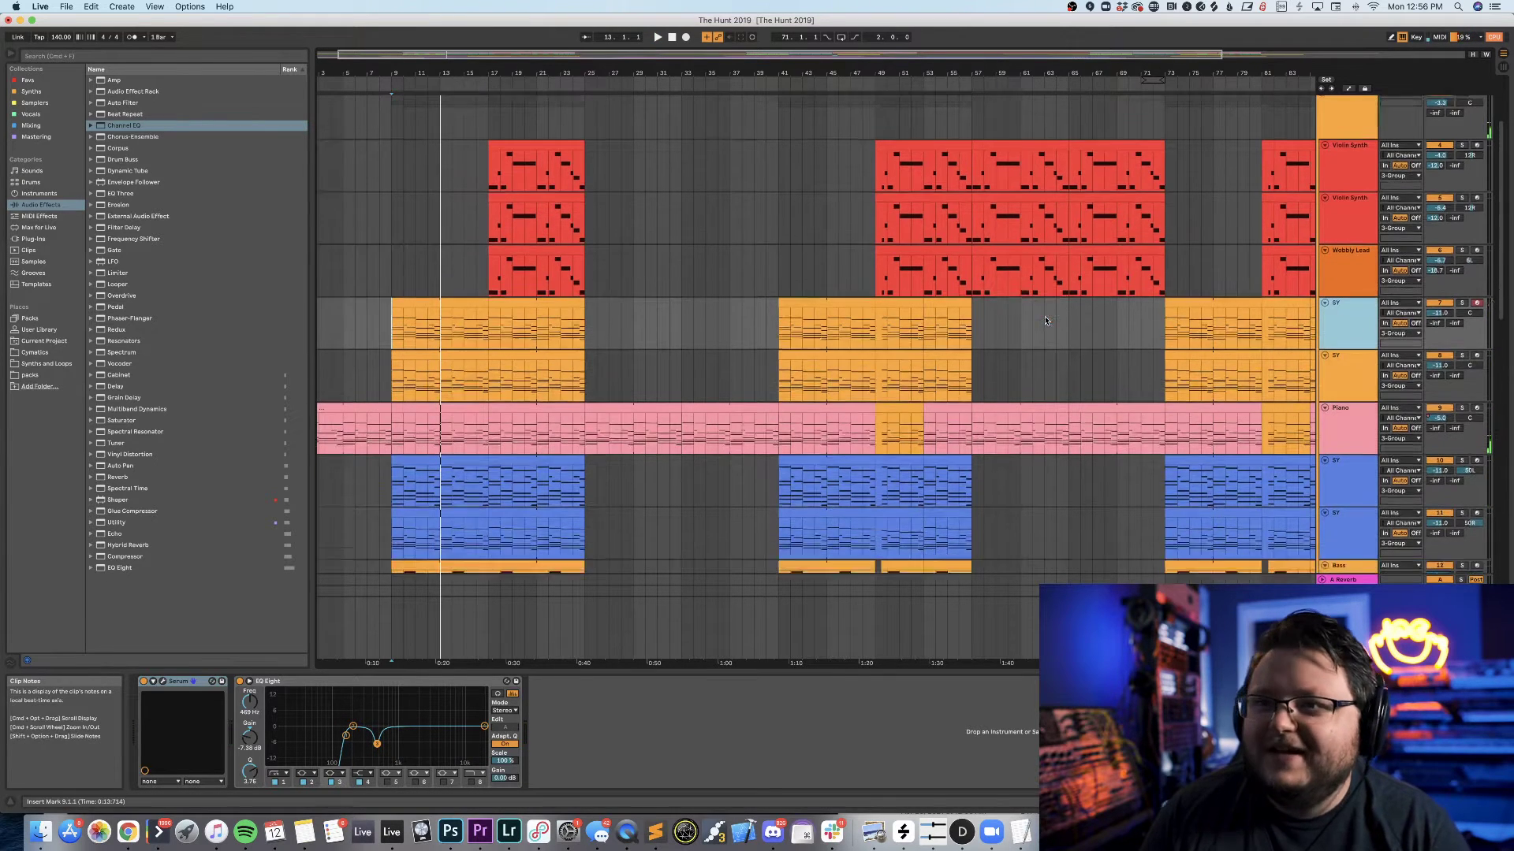
Solo the two orange SY tracks above the Piano in turn and audition them from bar 9.
left_click(1463, 292)
key("space")
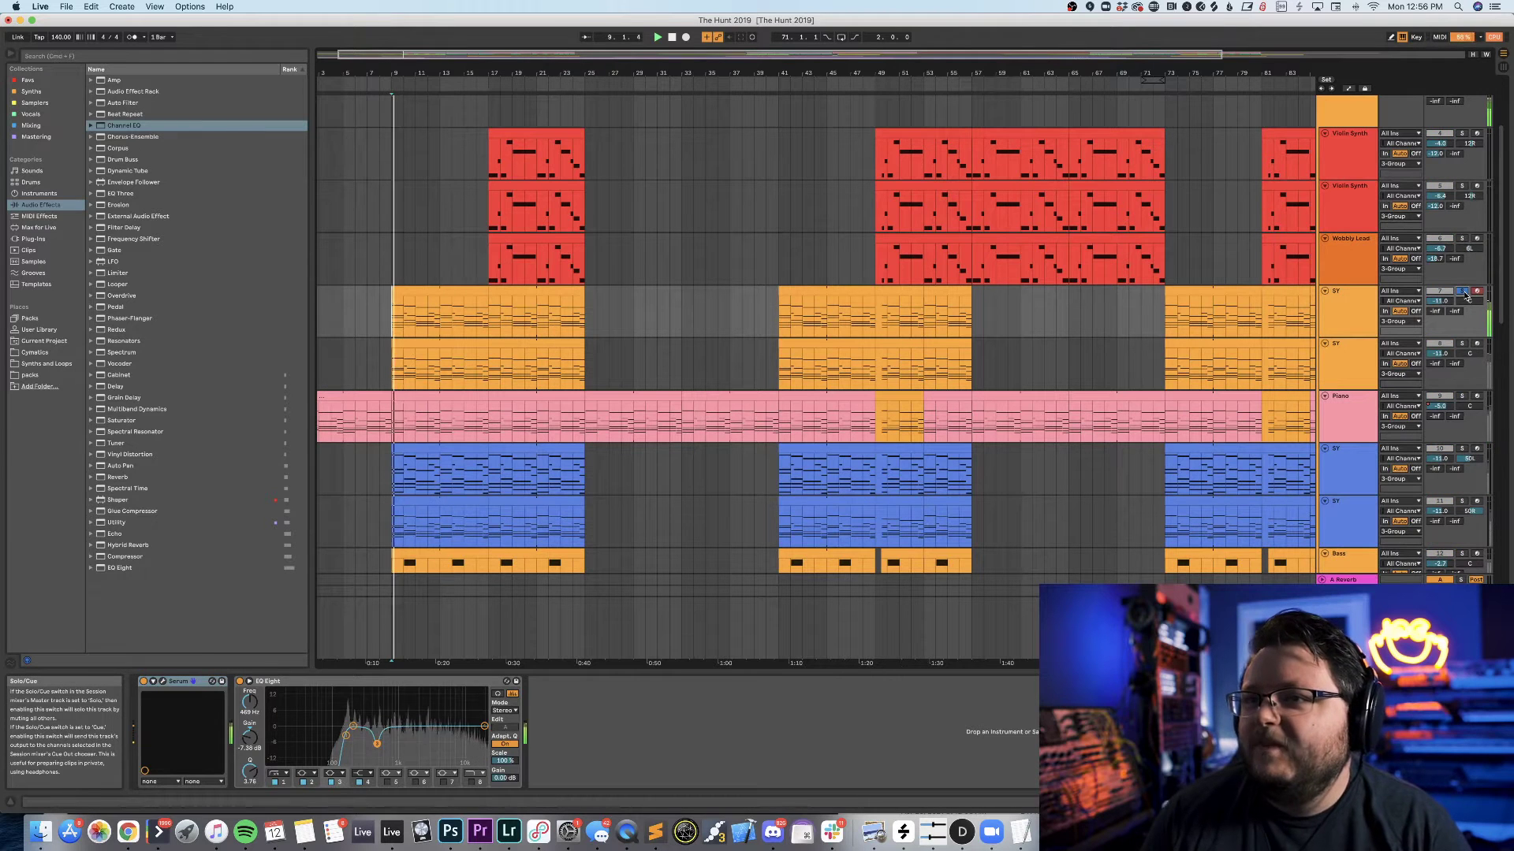
left_click(1462, 344)
key("space")
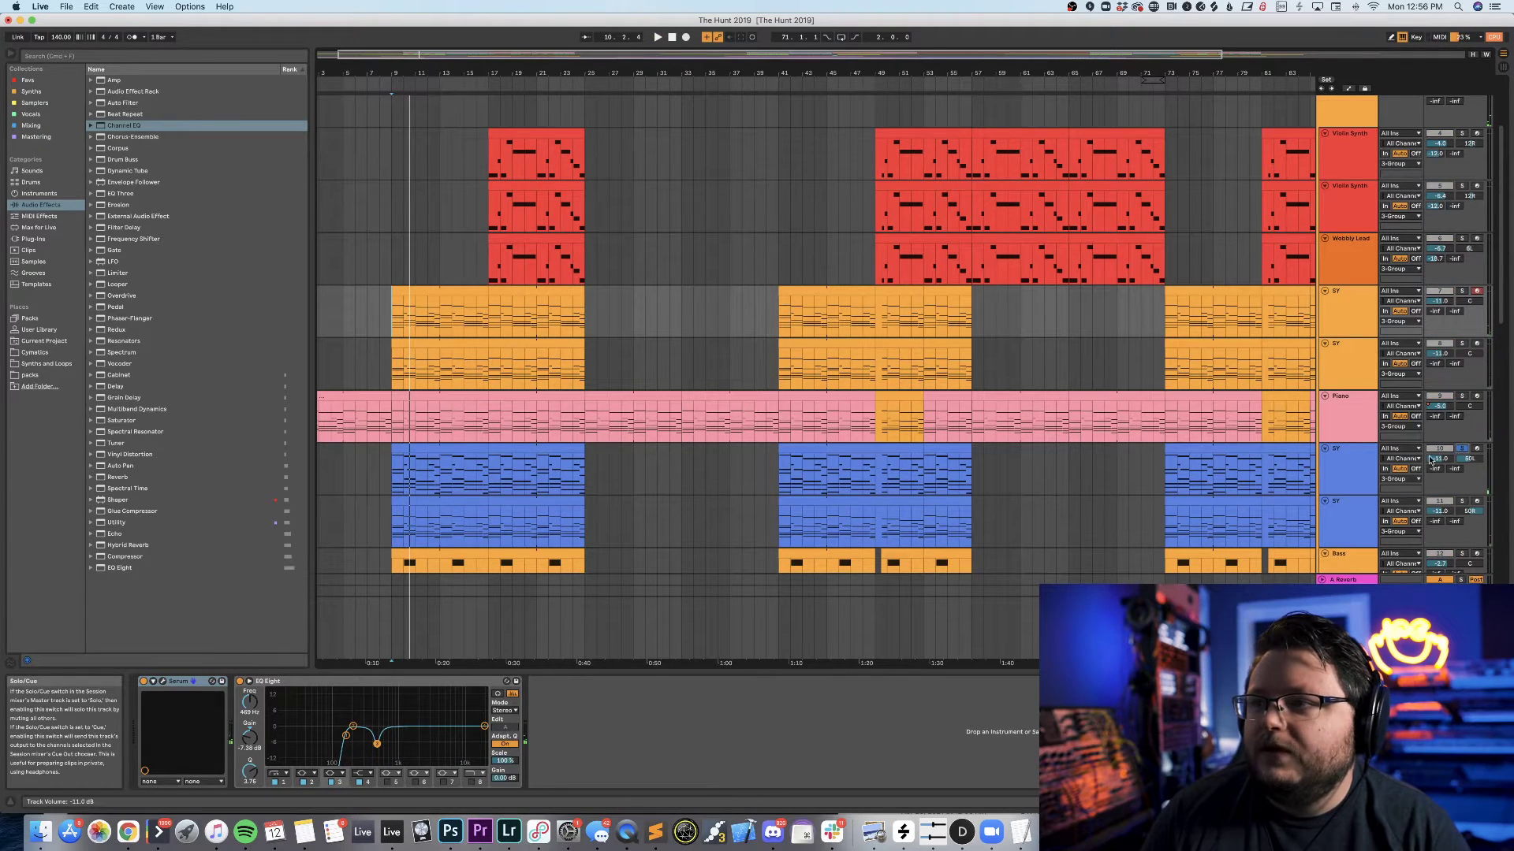
Audition the lower blue SY track soloed, unsolo it, and select the upper blue SY track to show its devices.
scroll(1458, 426, "down", 2)
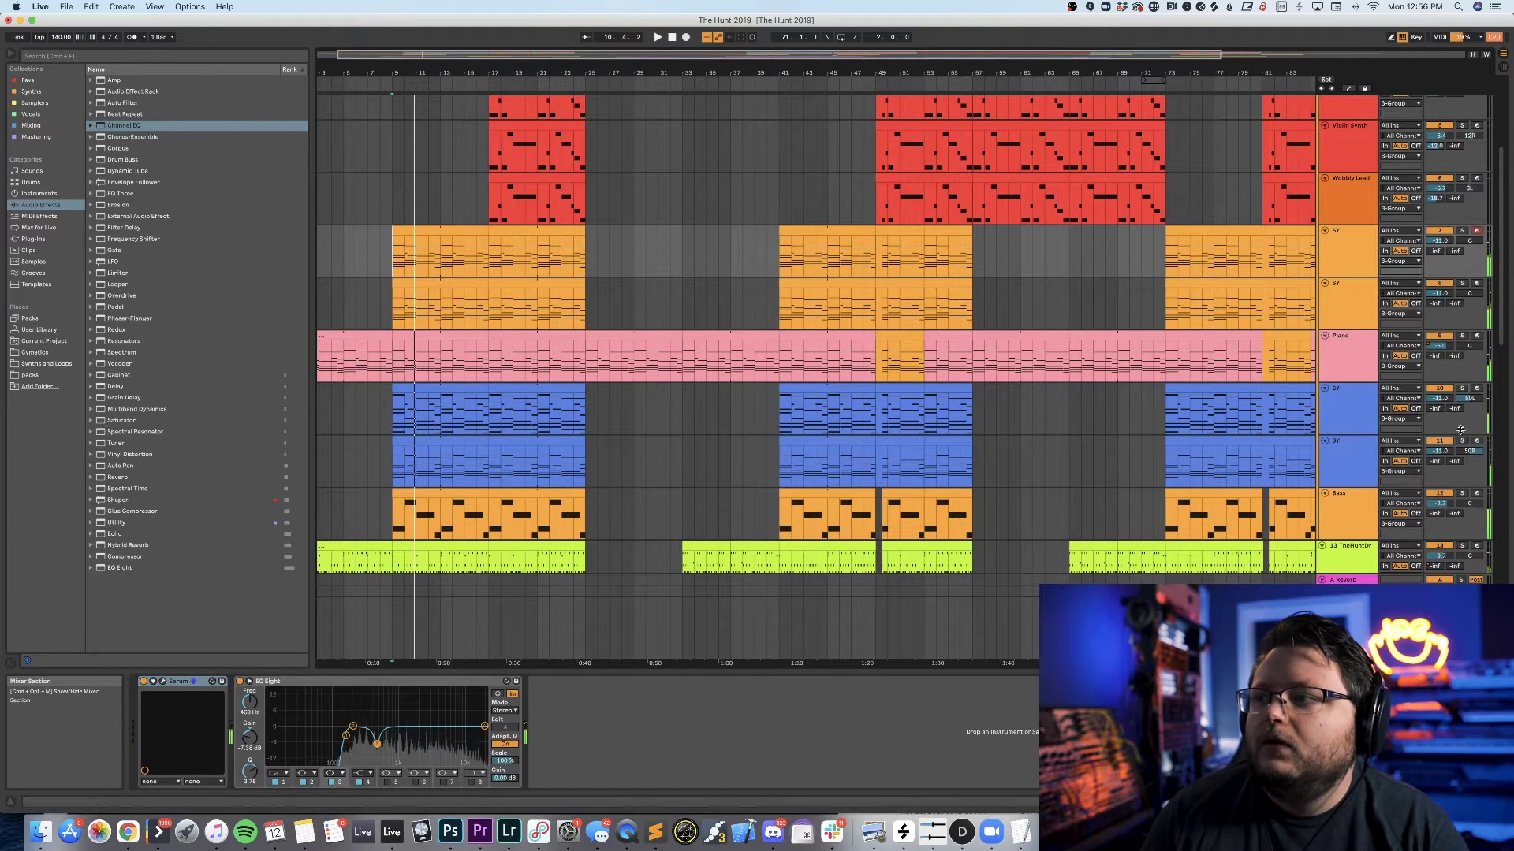
left_click(1463, 442)
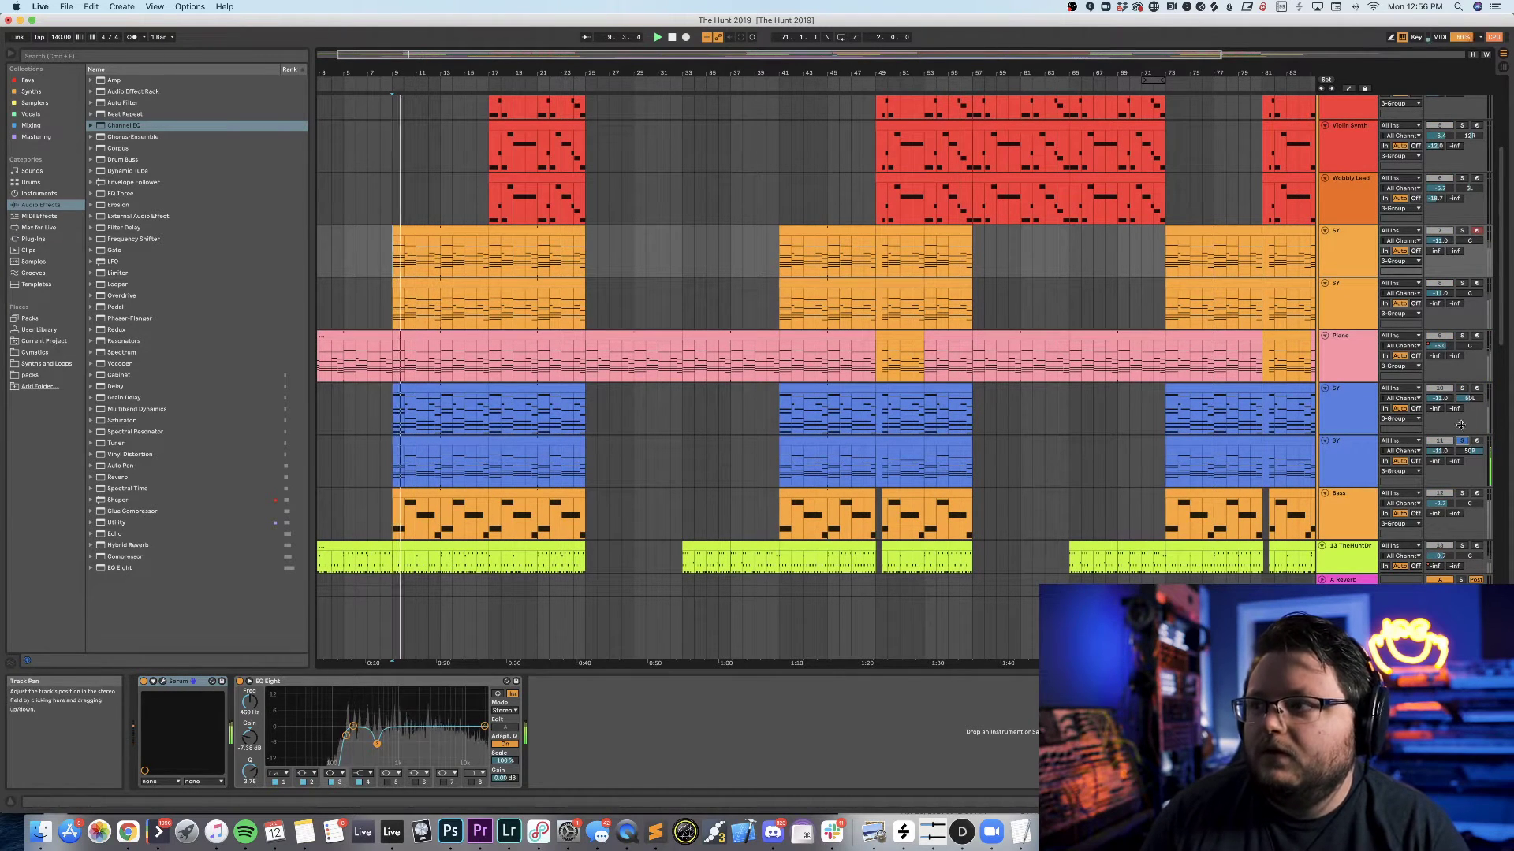
left_click(1463, 442)
left_click(1352, 406)
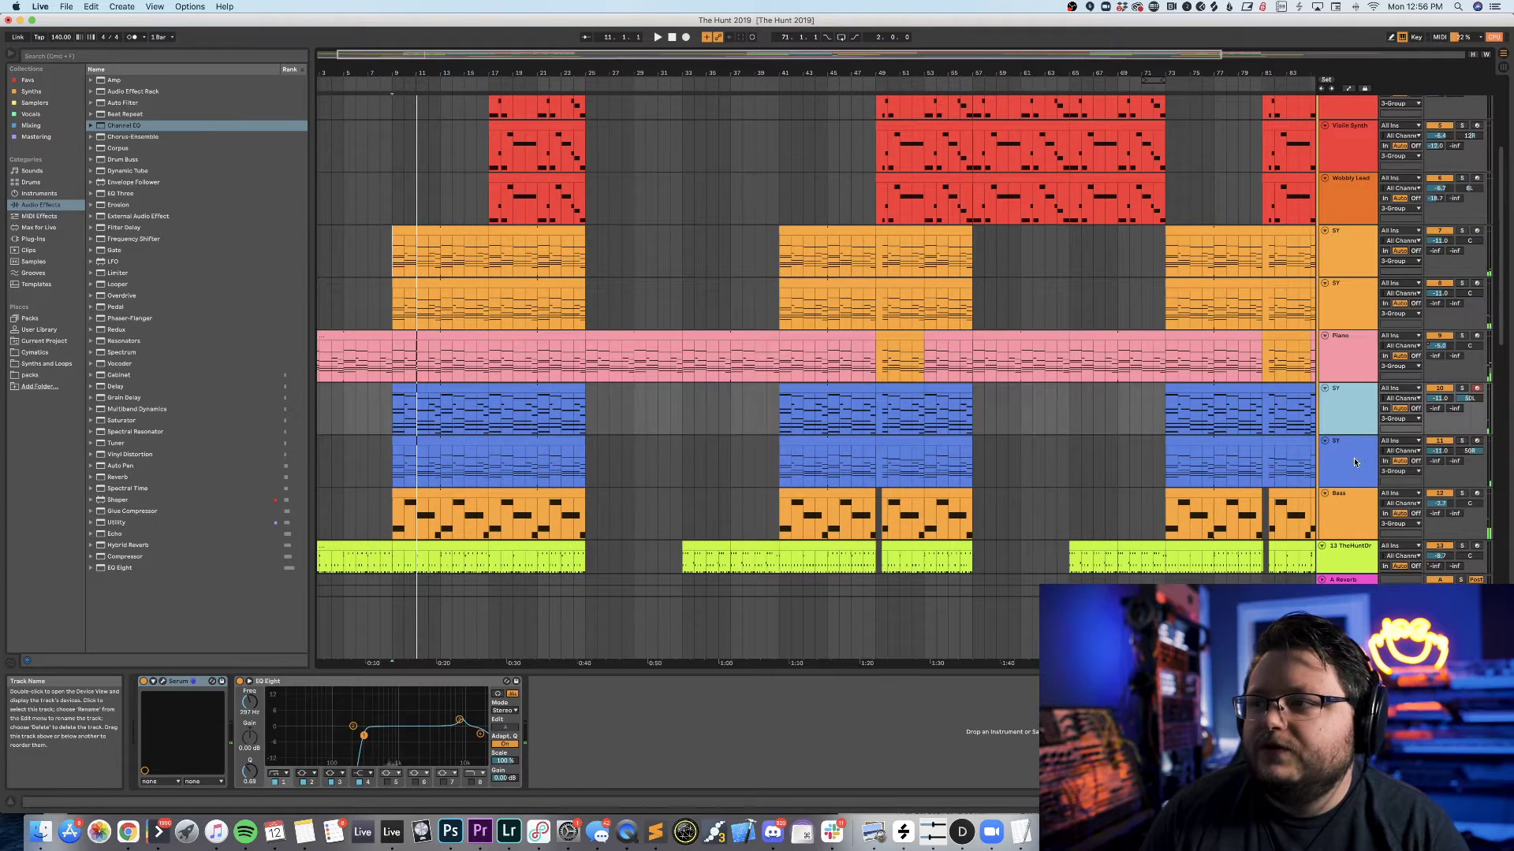
Select the Bass track to show its devices and audition it soloed from bar 9.
scroll(1364, 410, "down", 3)
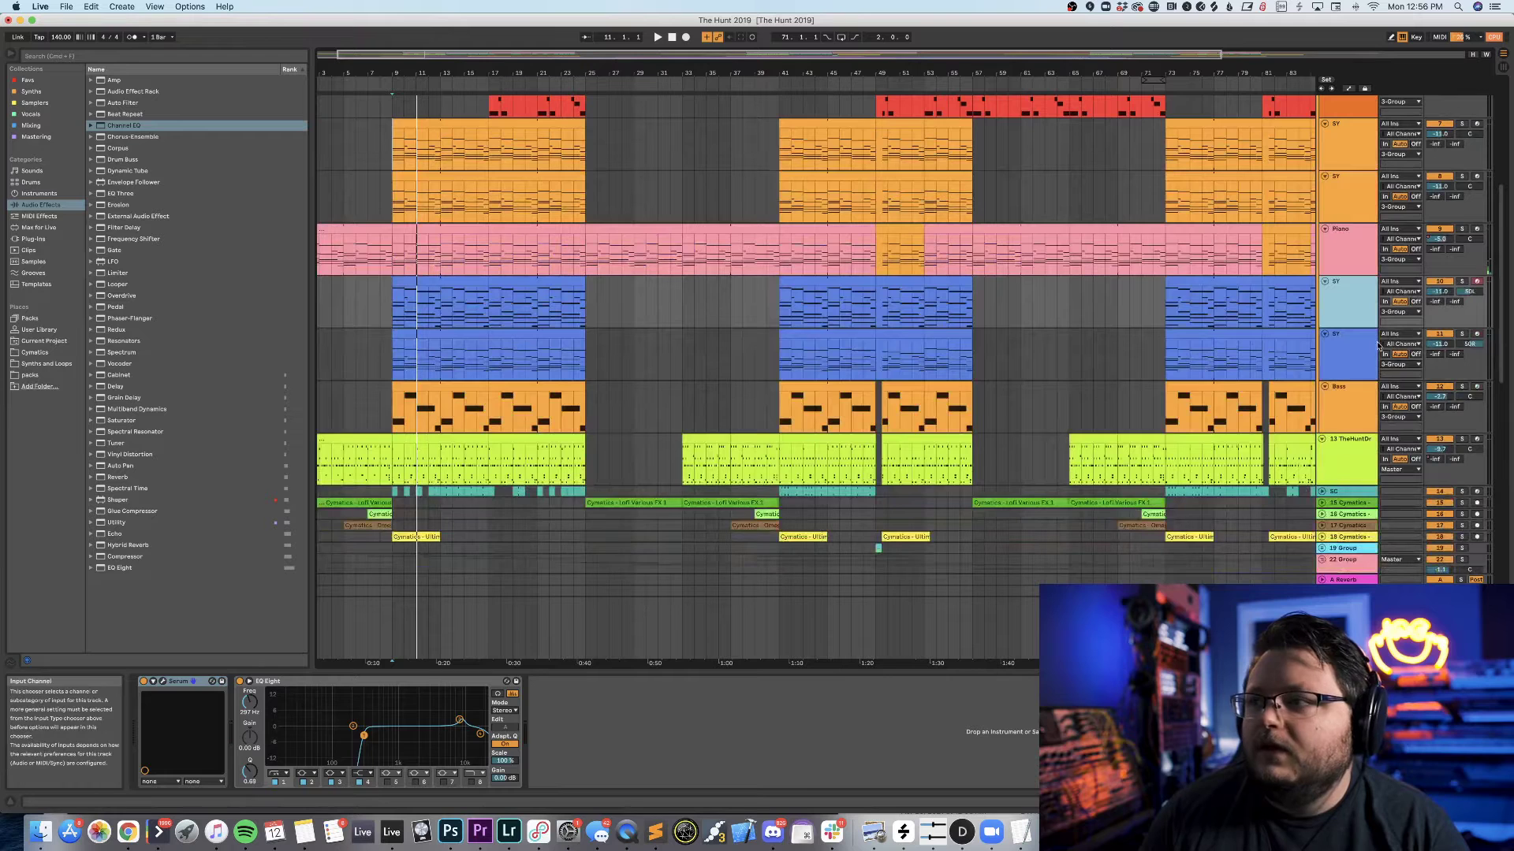
left_click(1353, 389)
key("space")
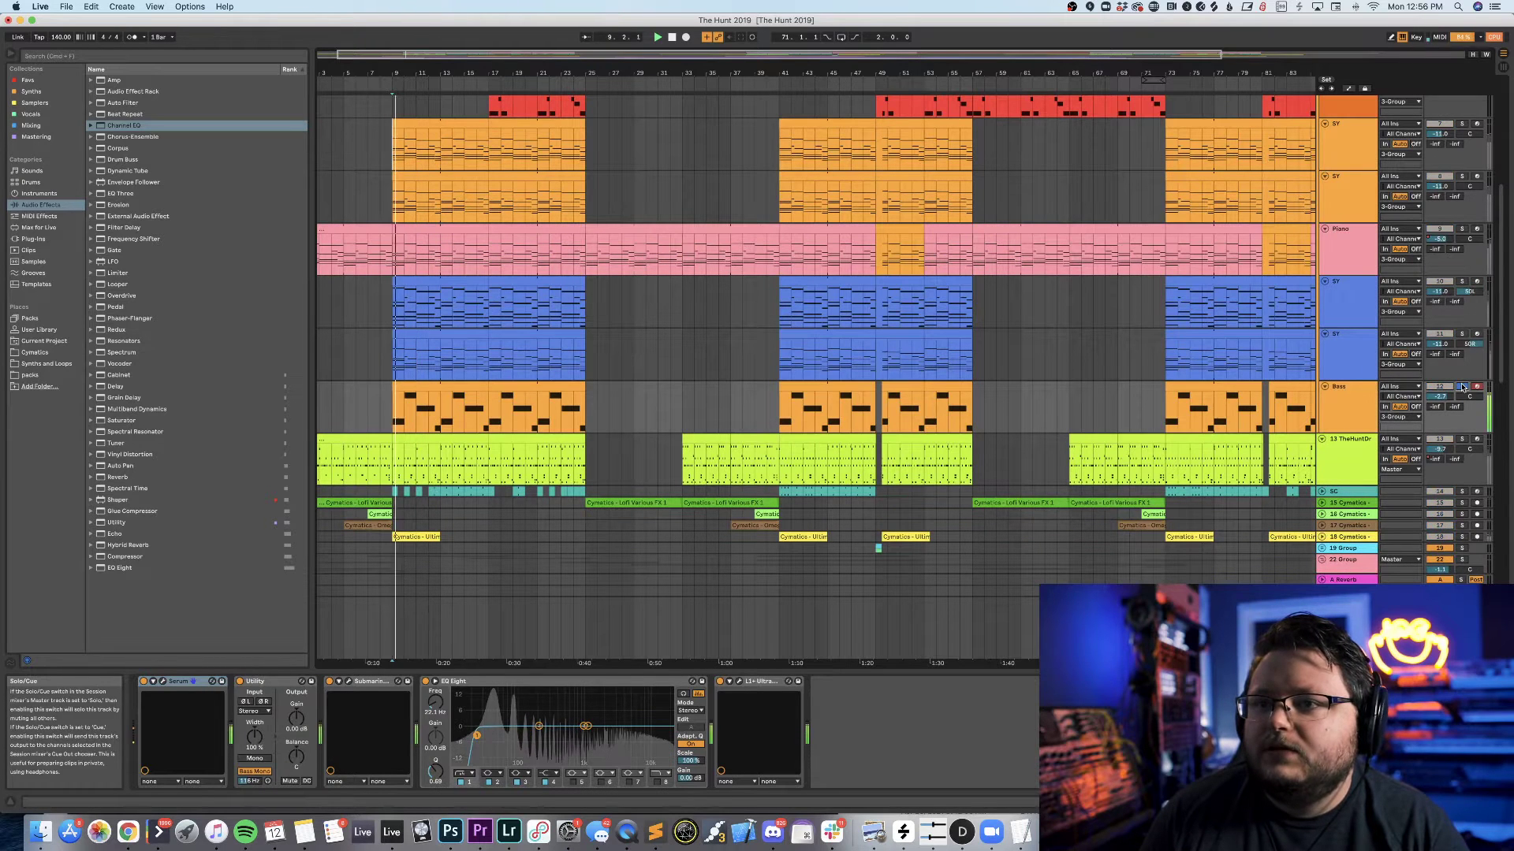
left_click(1463, 387)
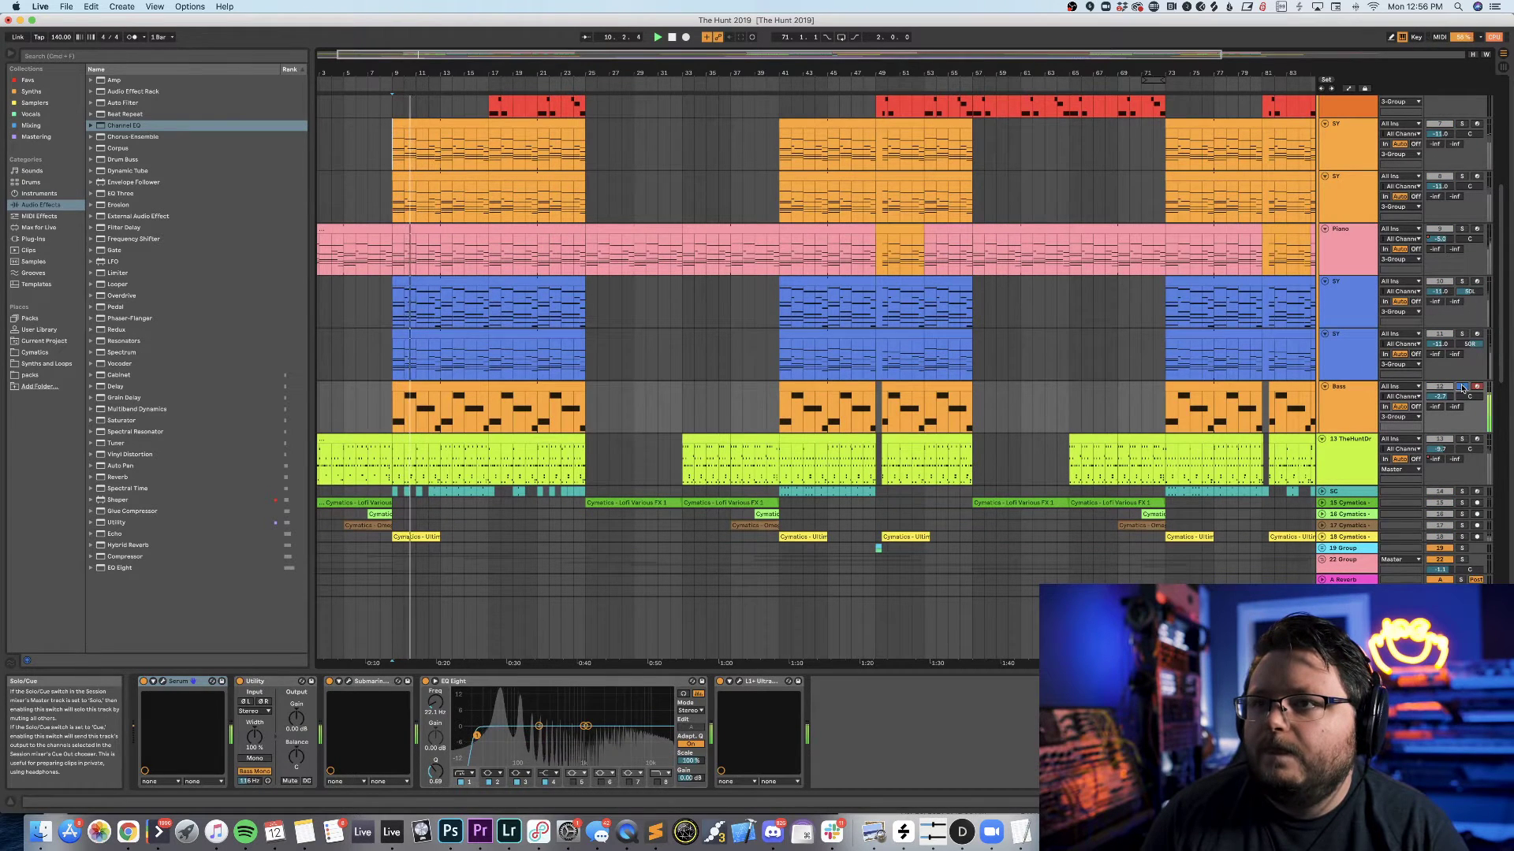
Place the insert marker at bar 17 and compare the device chains of the two Violin Synth tracks and the Wobbly Lead.
scroll(466, 246, "up", 7)
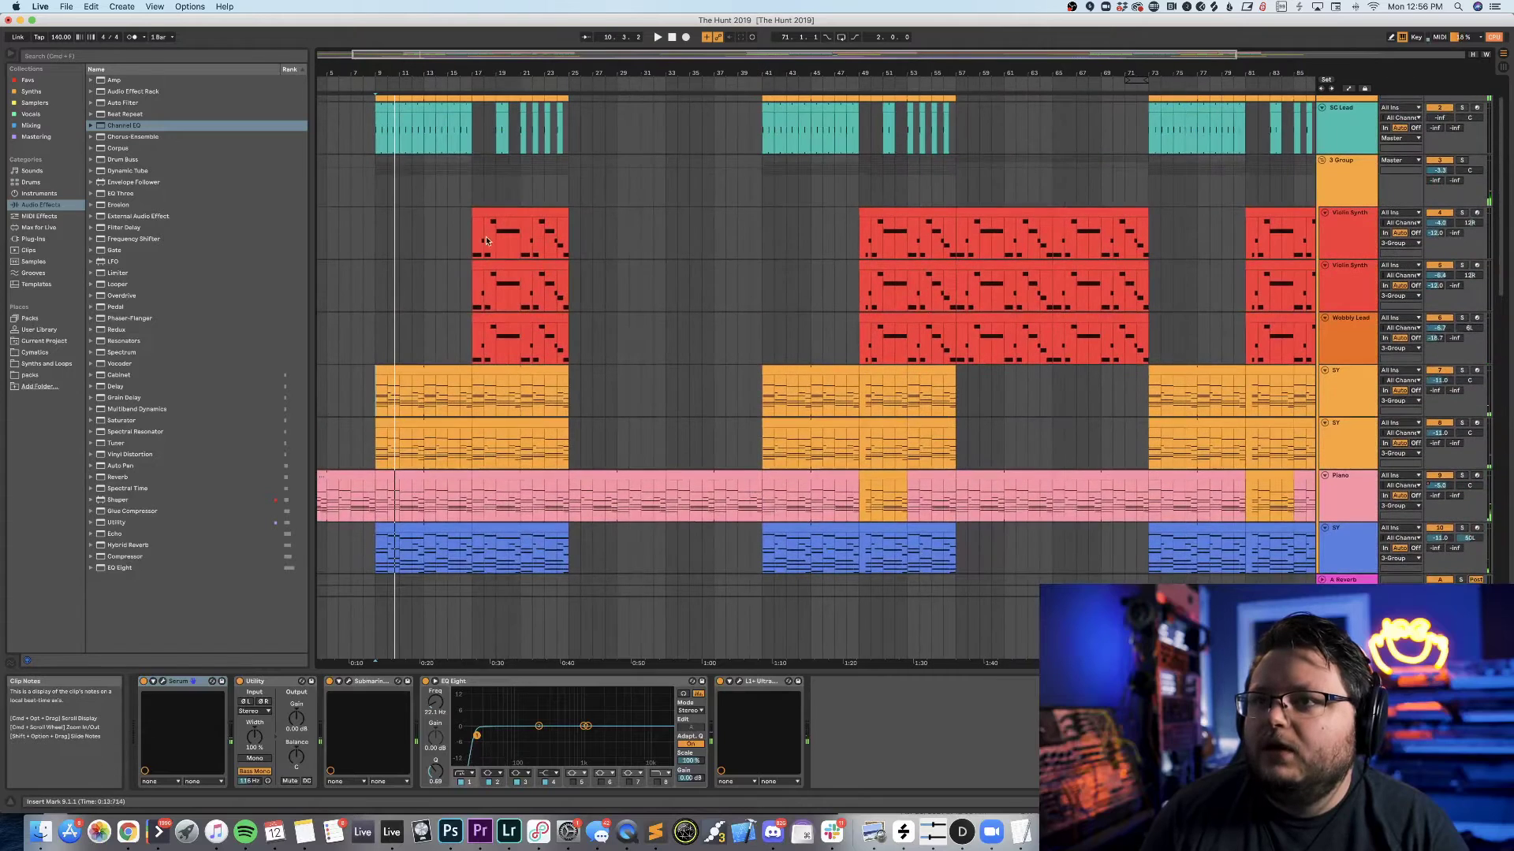
left_click(466, 240)
left_click(1347, 237)
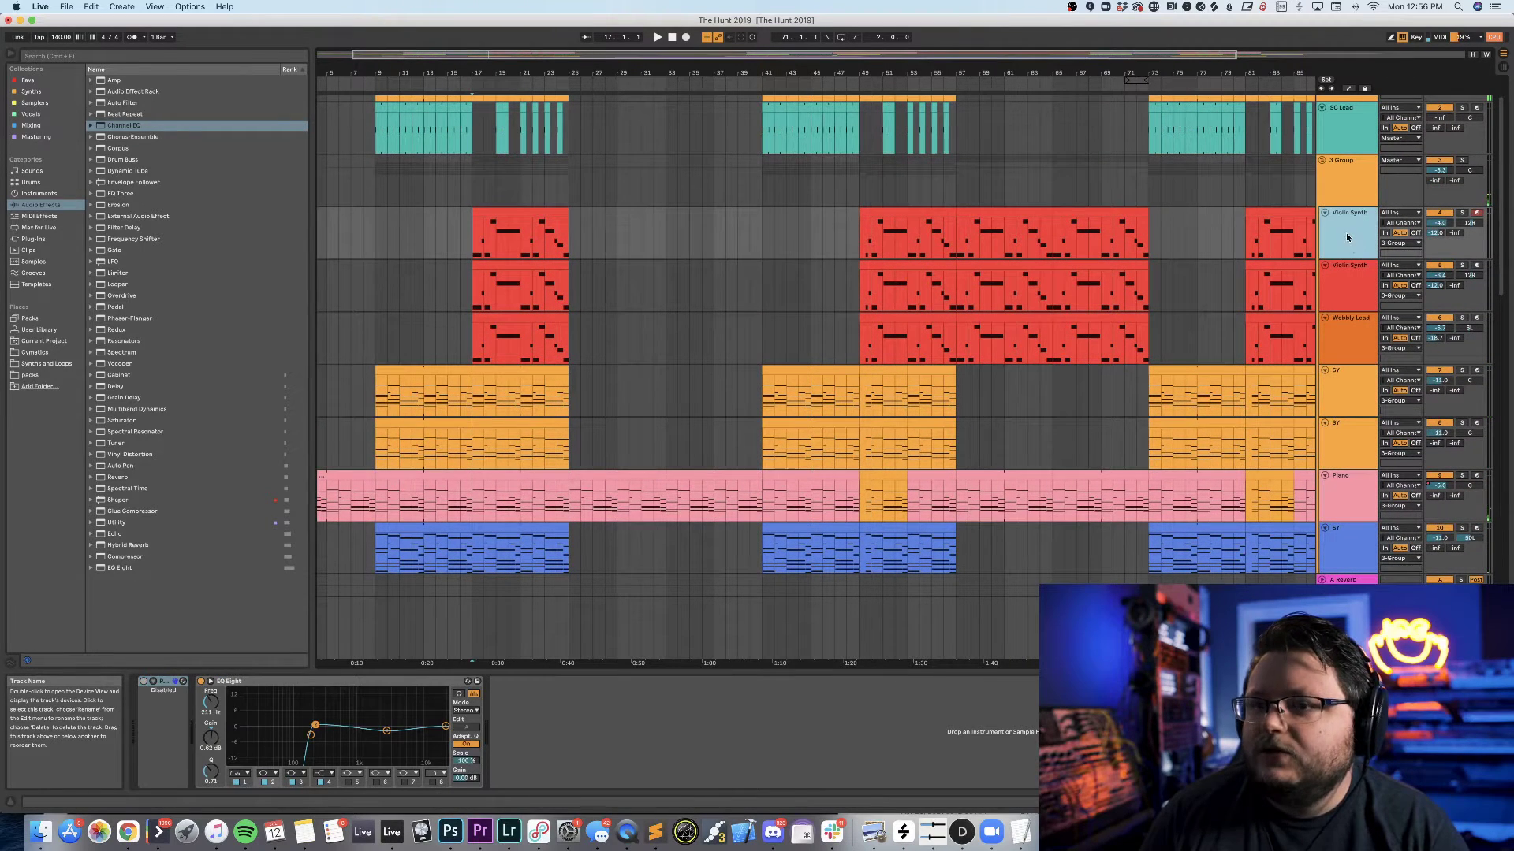
left_click(1354, 273)
left_click(1352, 322)
left_click(1353, 287)
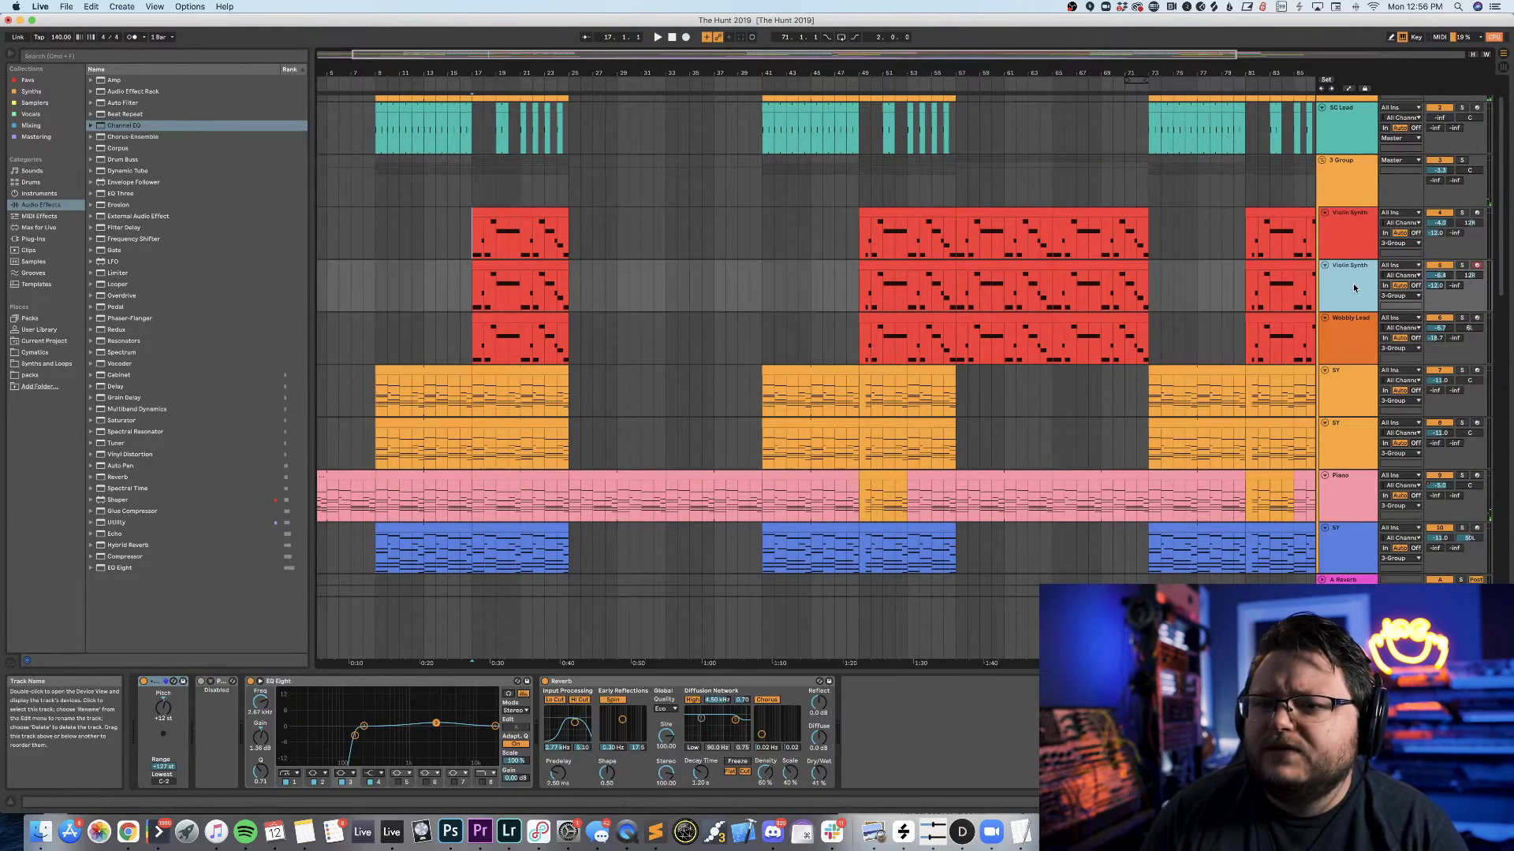
left_click(1344, 256)
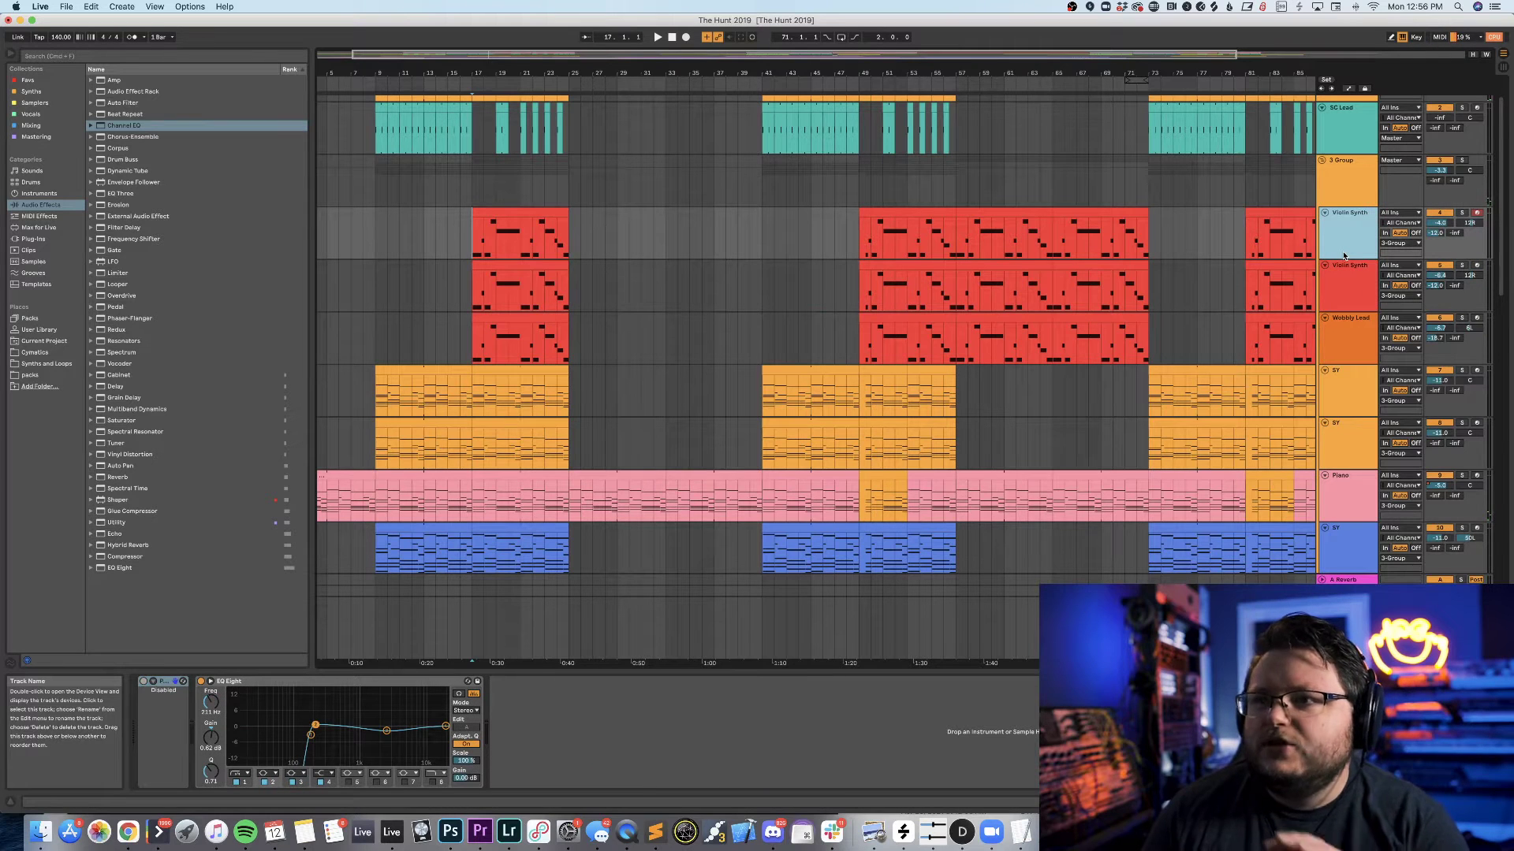
Select the bar 17 clips on both Violin Synth tracks, followed by the matching Wobbly Lead clip.
left_click(523, 211)
left_click(523, 264, "shift")
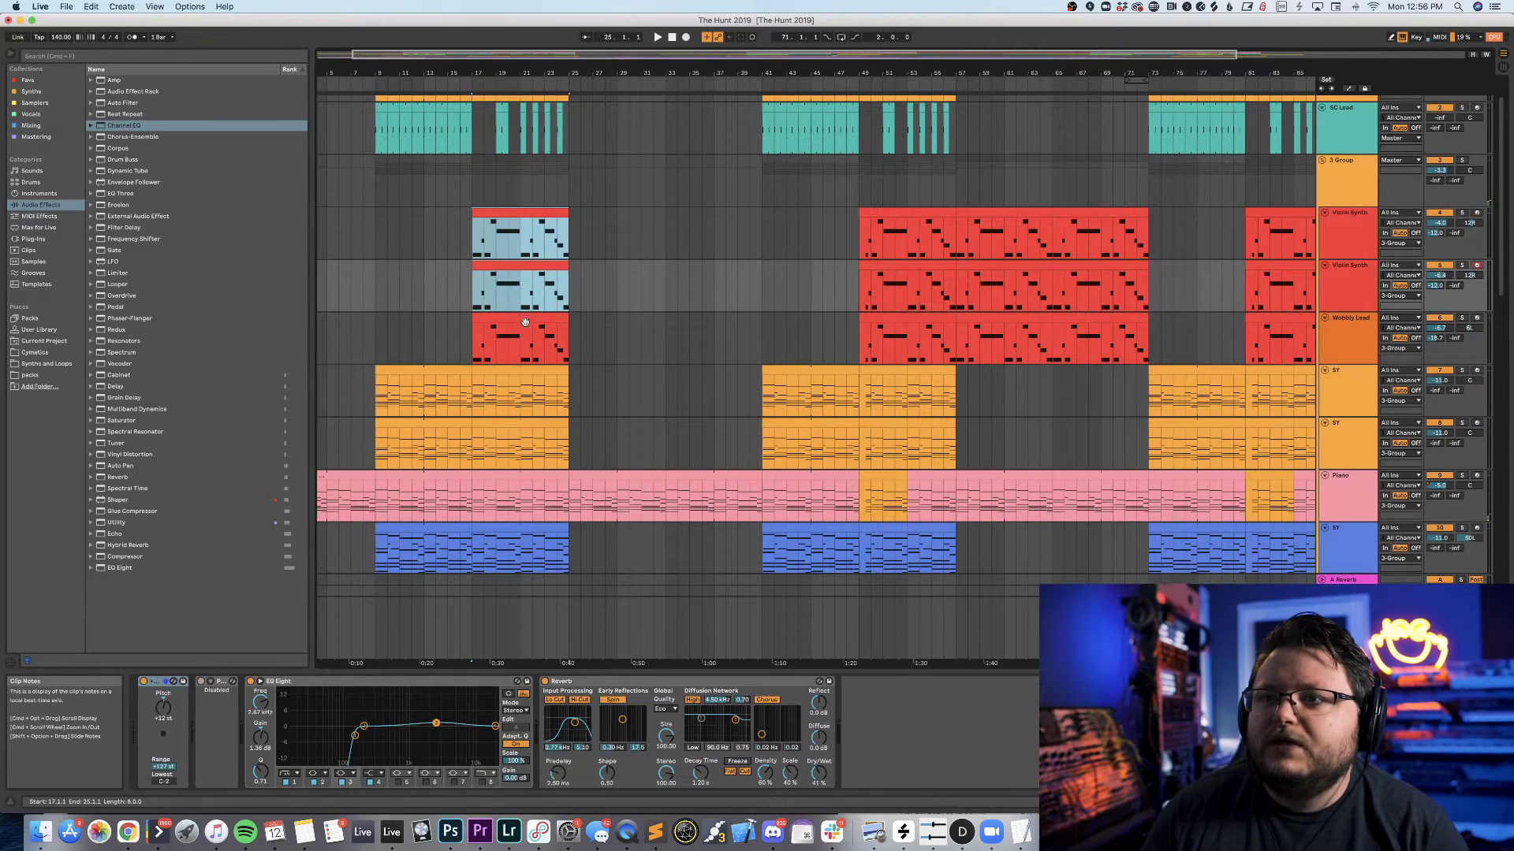
left_click(536, 314)
scroll(536, 315, "up", 2)
scroll(536, 315, "right", 1)
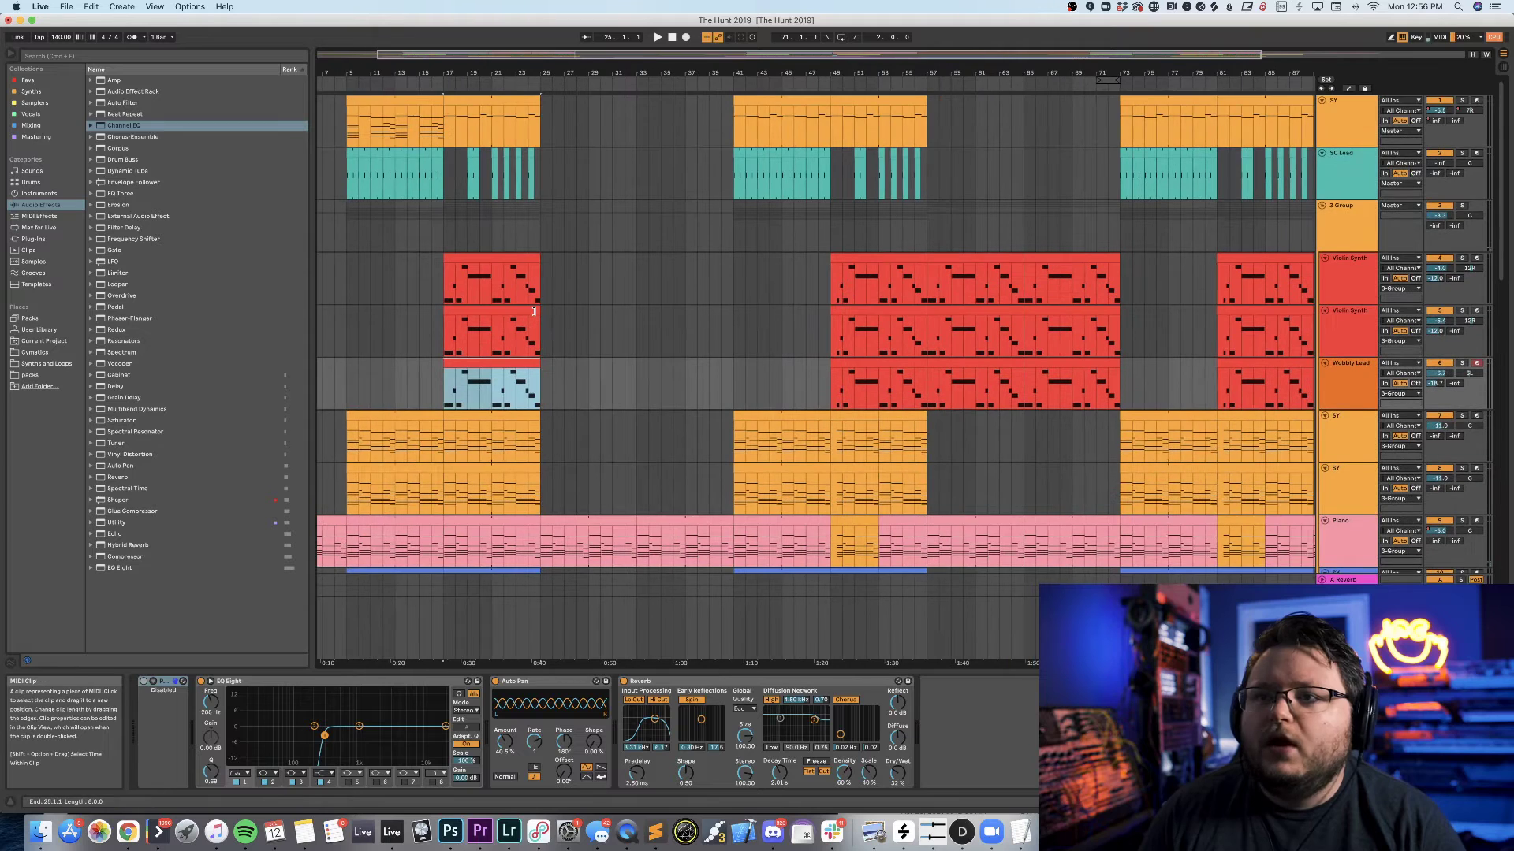
scroll(508, 274, "left", 1)
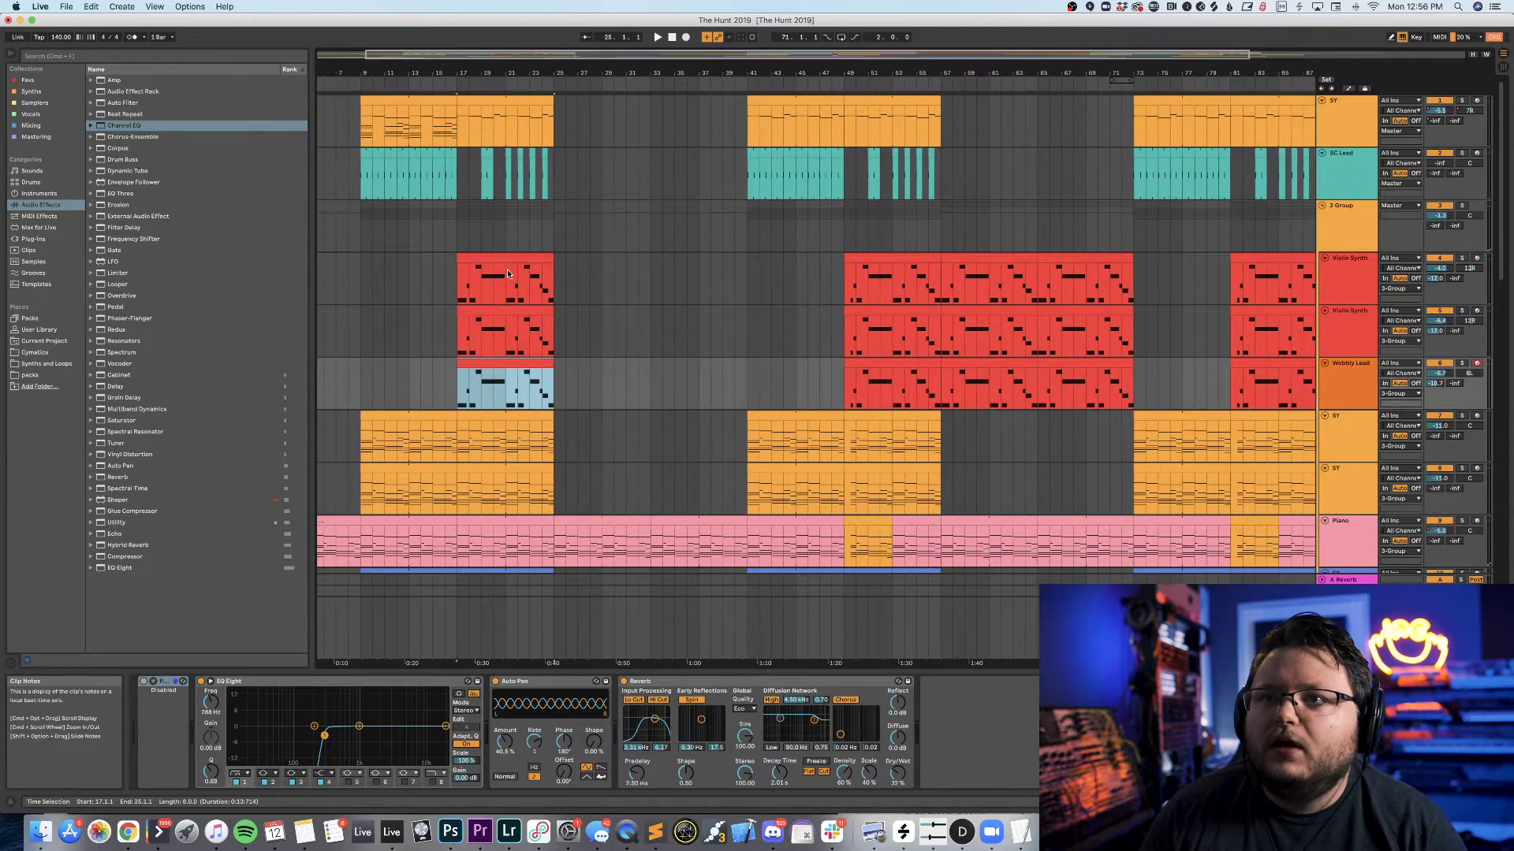
Solo the topmost orange SY track and audition it from bar 17.
left_click(455, 133)
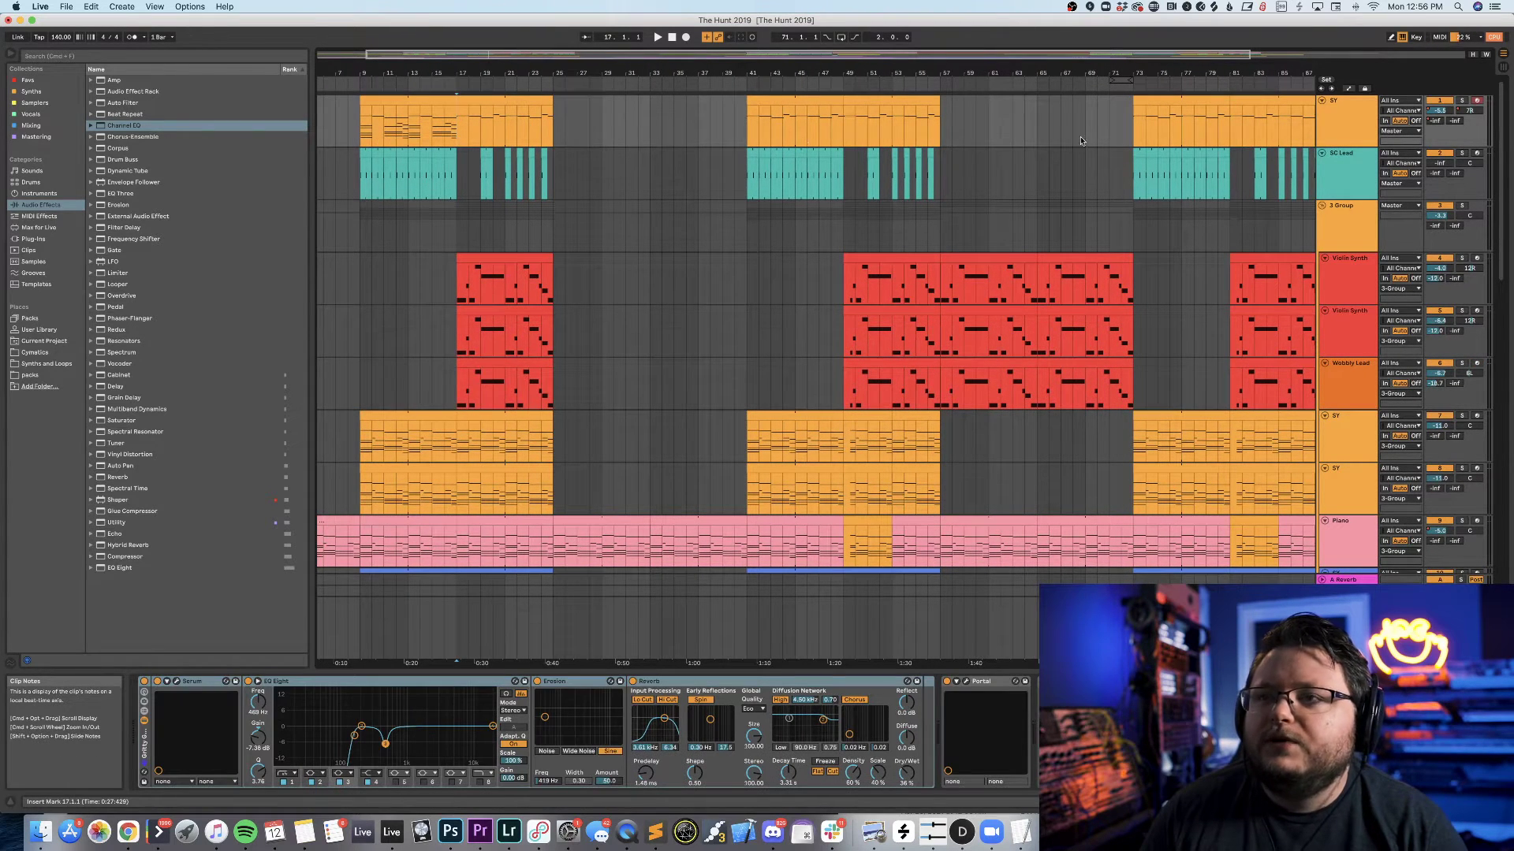
left_click(1461, 100)
key("space")
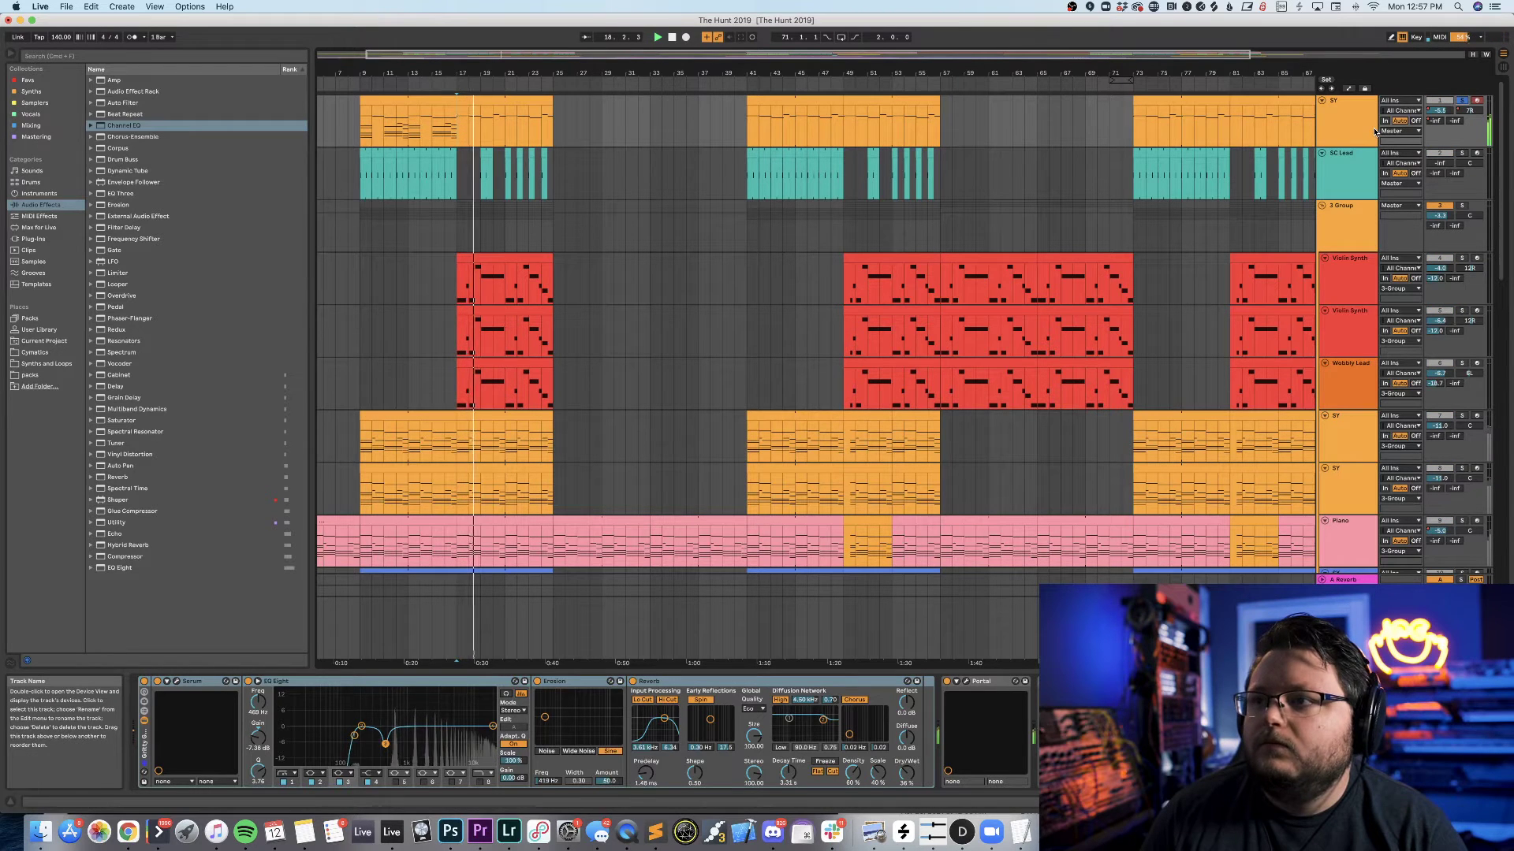
scroll(663, 229, "down", 5)
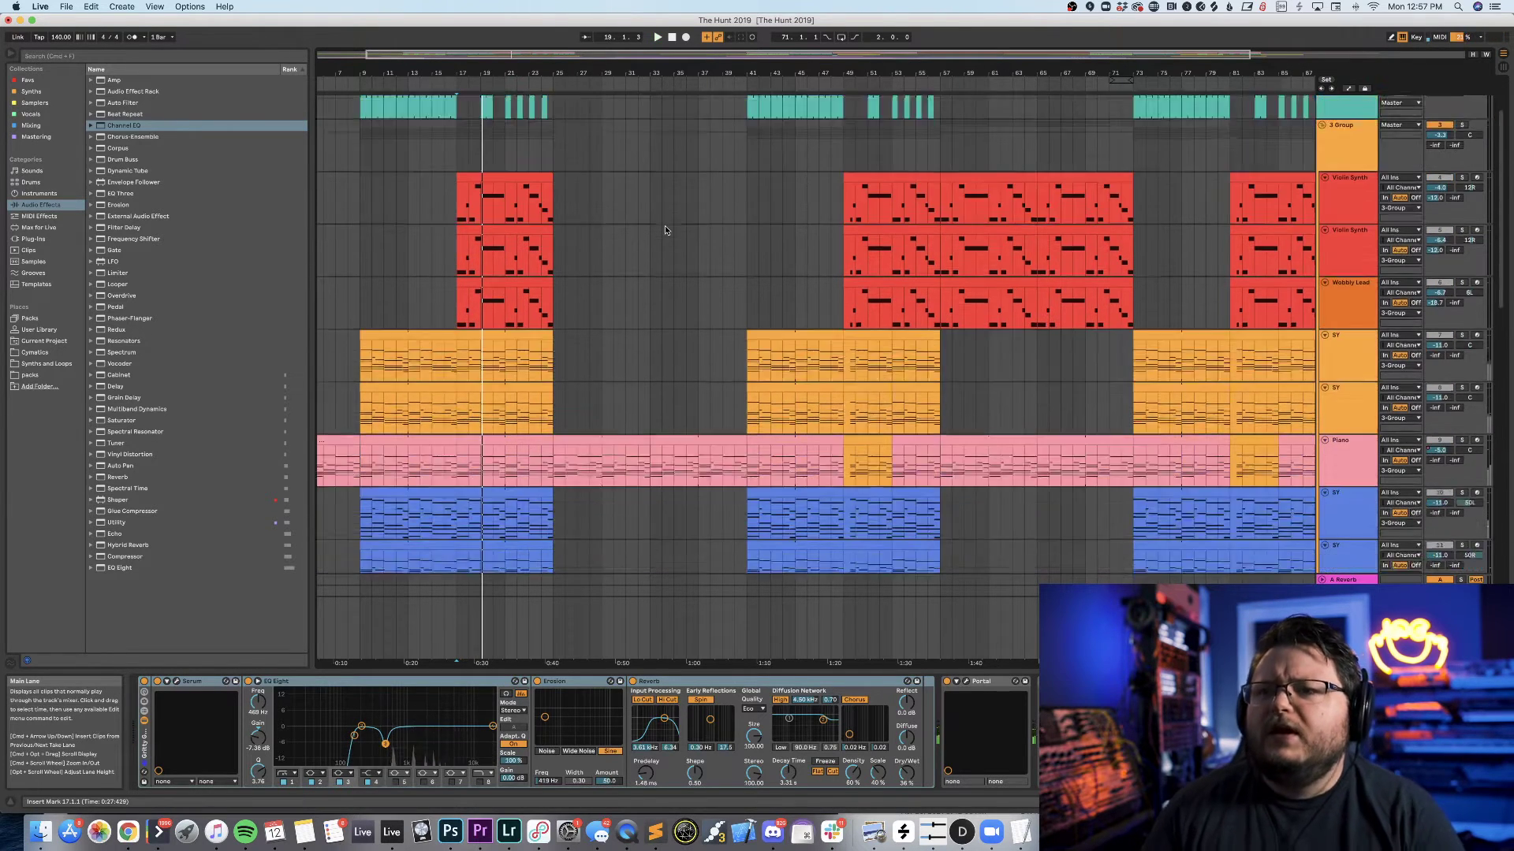
scroll(662, 230, "left", 3)
scroll(662, 229, "up", 5)
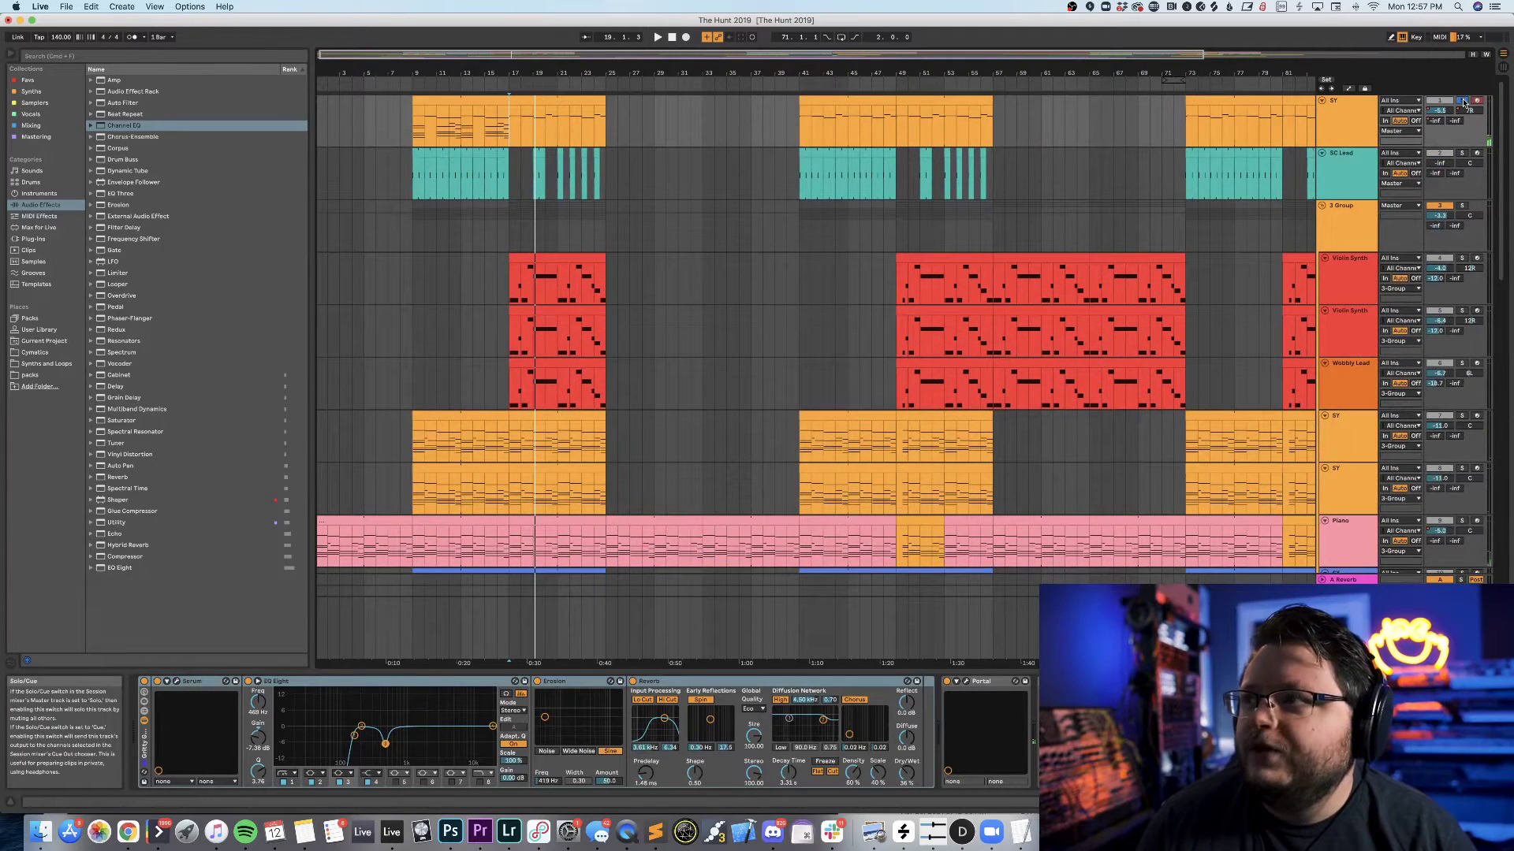
Play the full arrangement from bar 9 while looking down through the tracks to the vocals.
key("space")
left_click(416, 131)
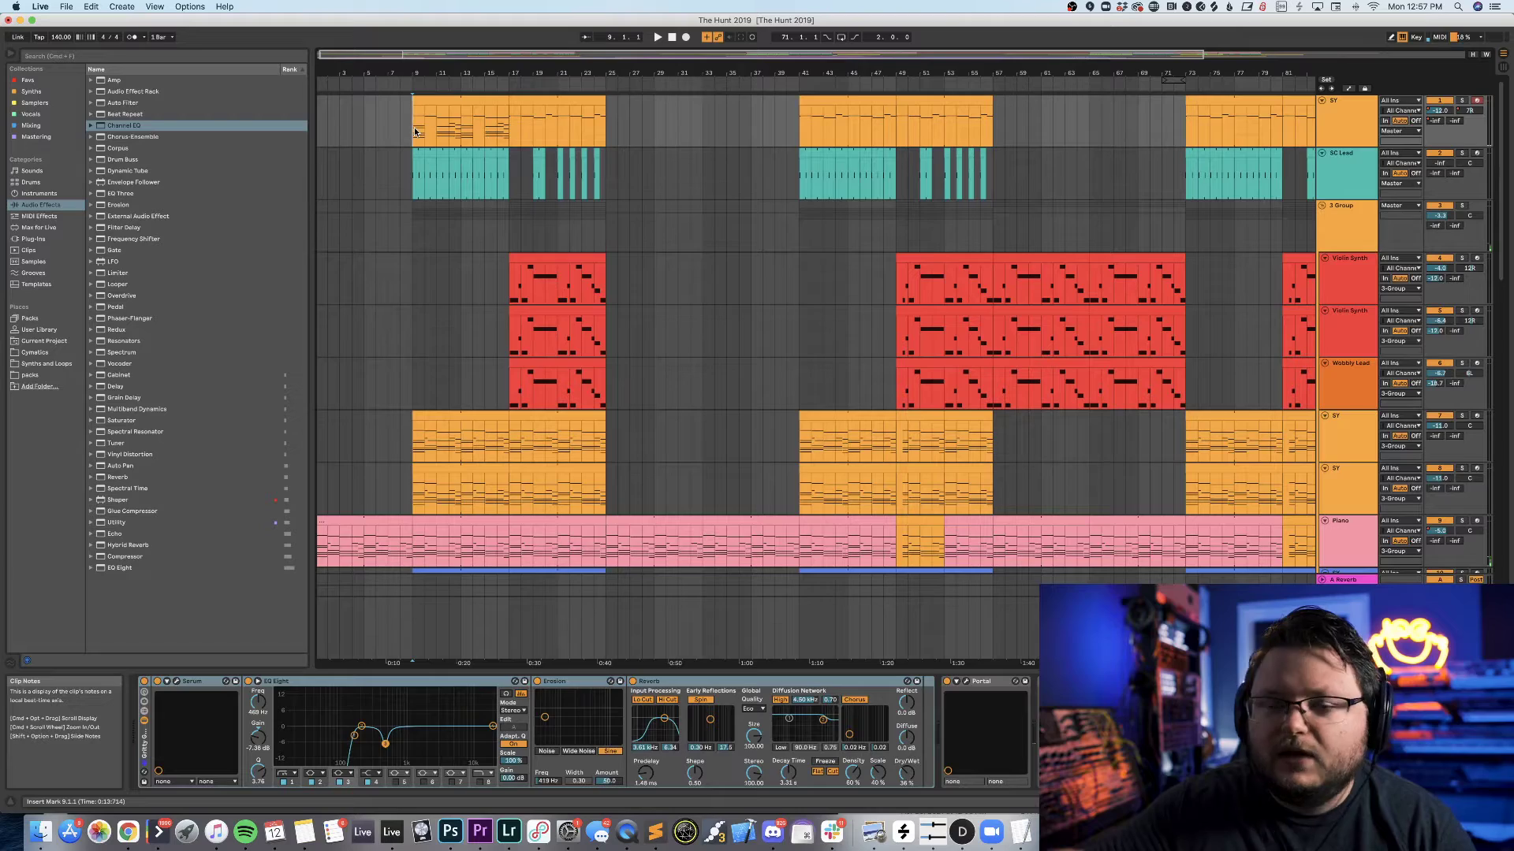
key("space")
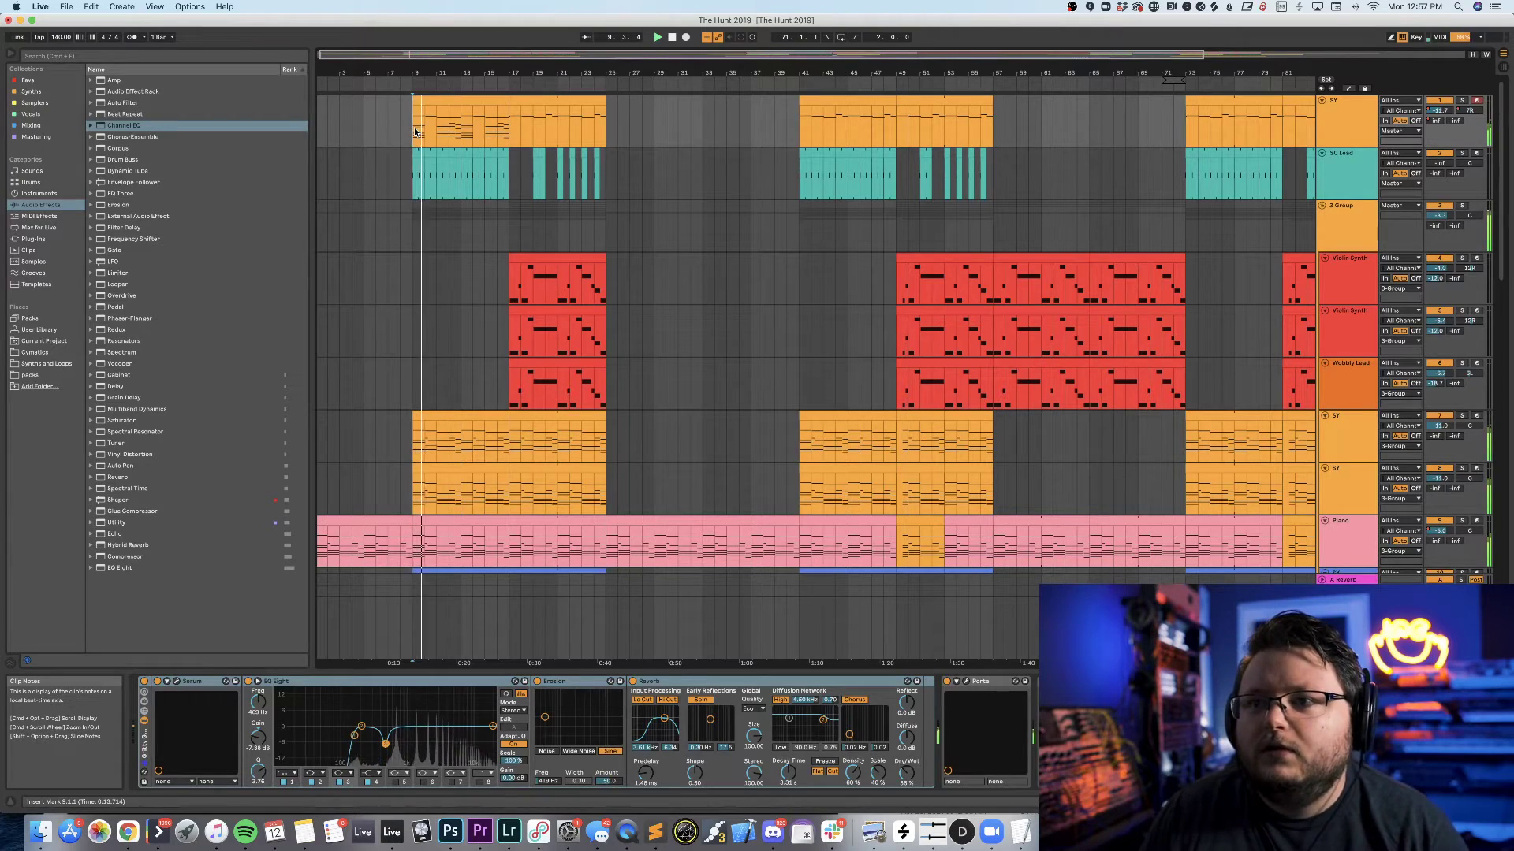
scroll(465, 283, "down", 10)
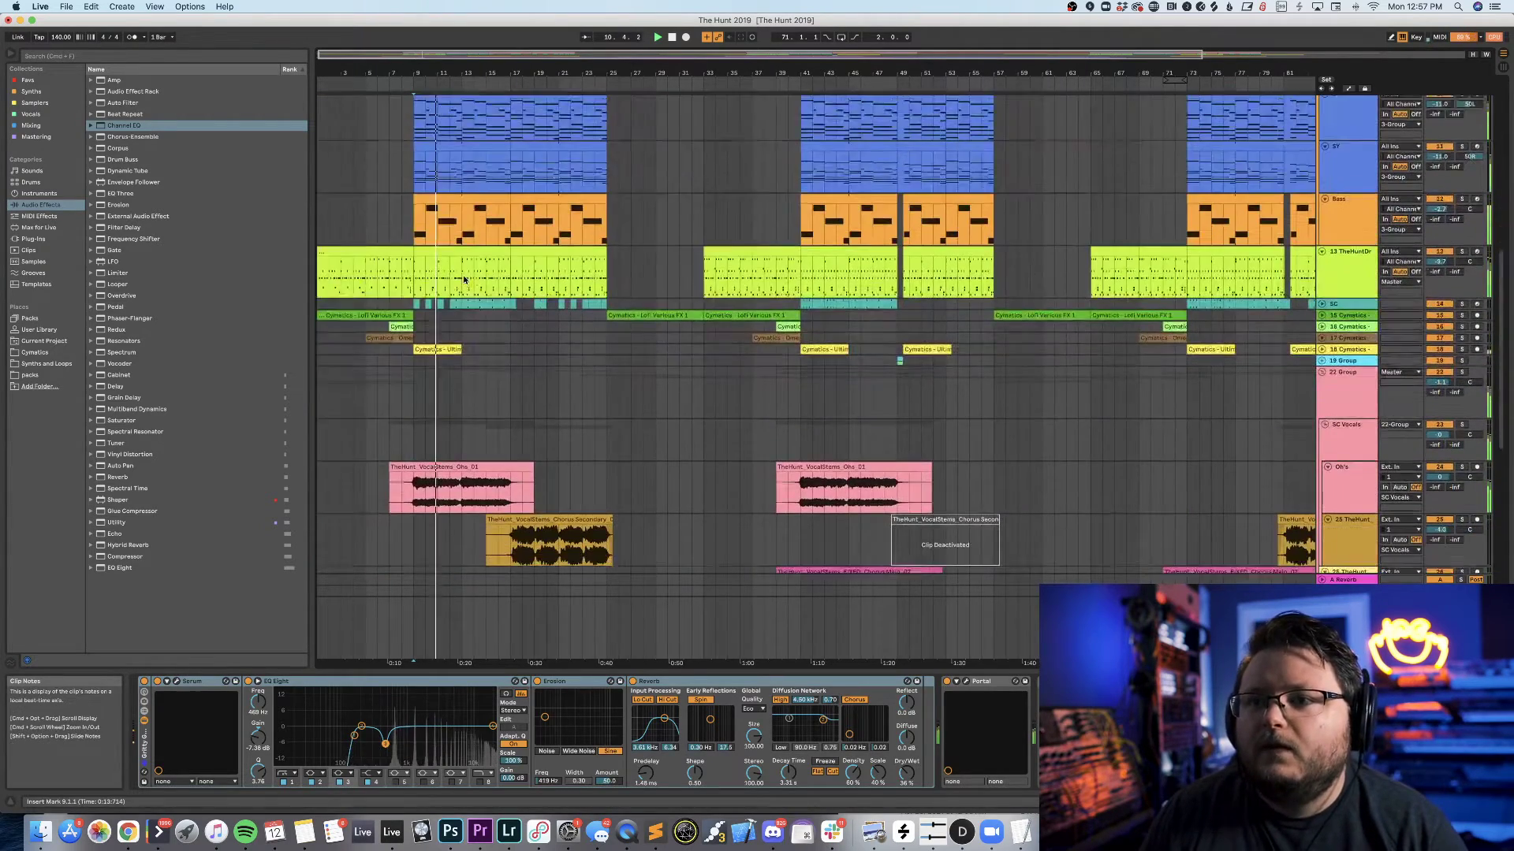
Solo the Oh's vocal track and play it from bar 9.
left_click(1464, 447)
left_click(1464, 447)
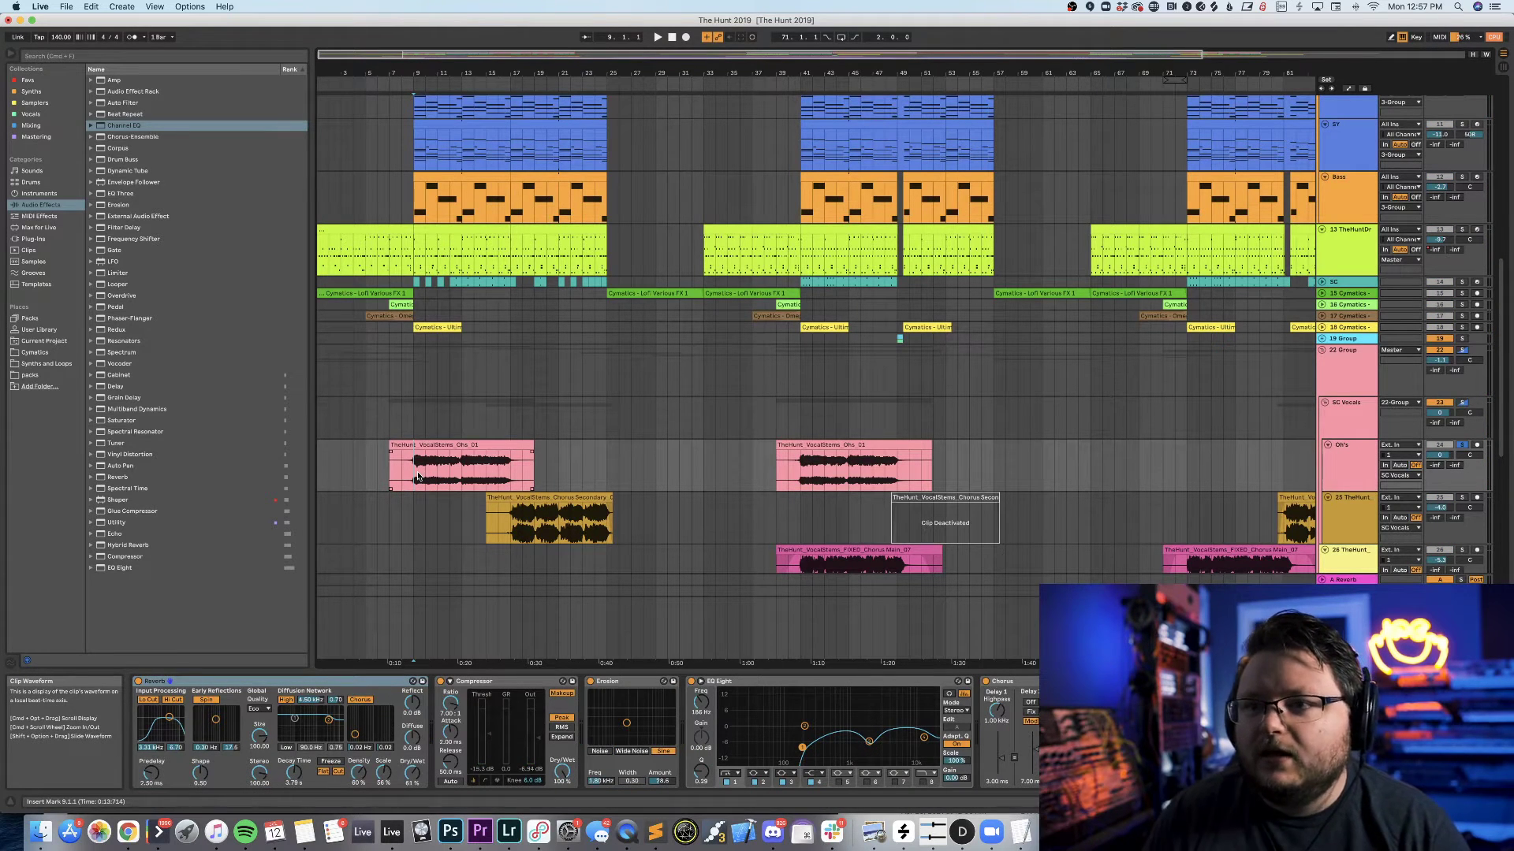
key("space")
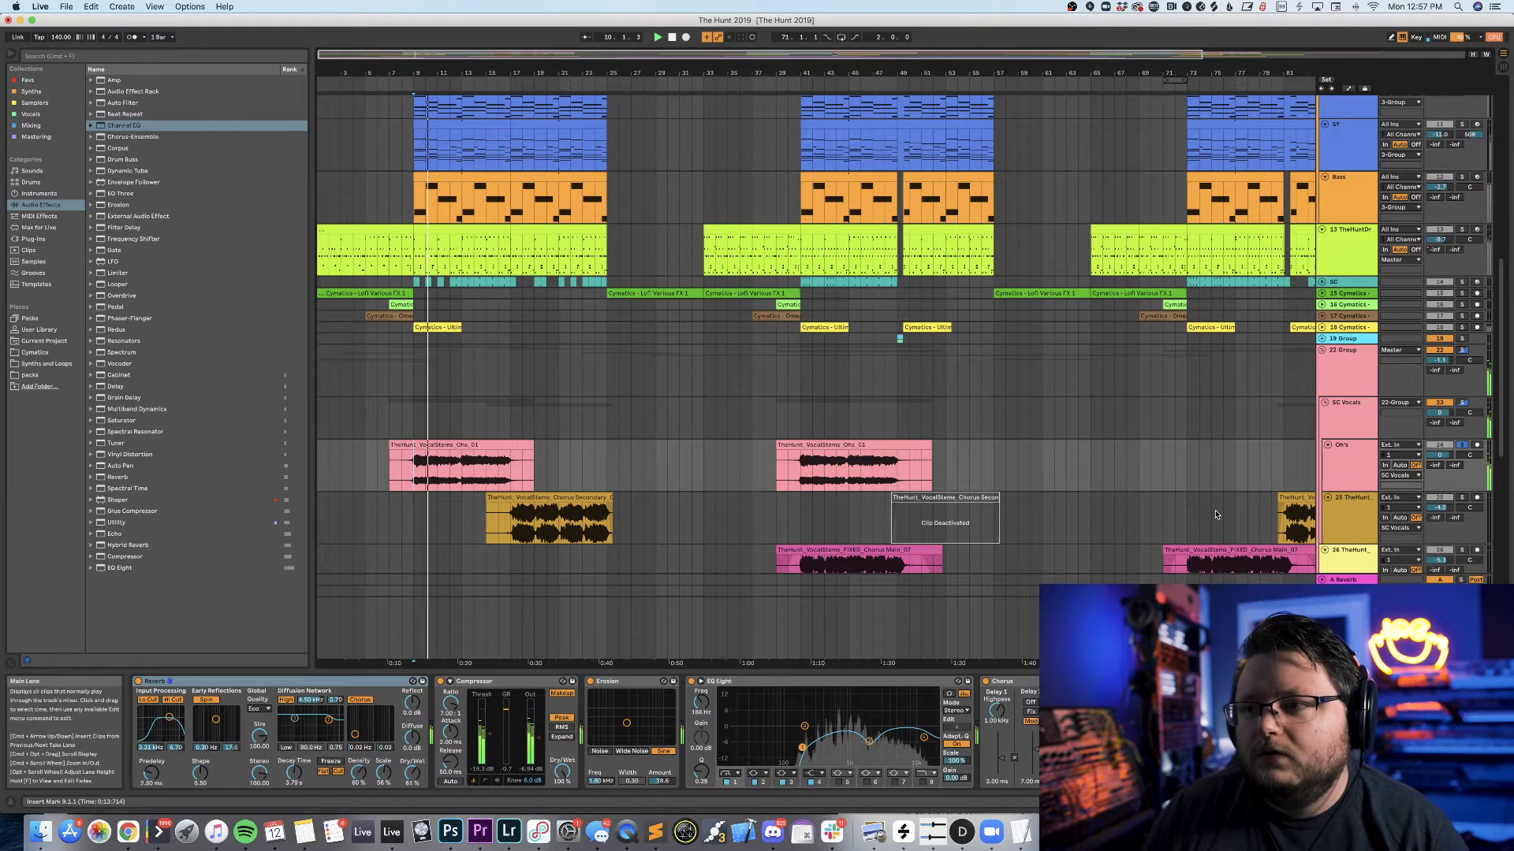
Solo the Chorus Secondary vocal track below the Oh's and audition its clip from bar 17.
left_click(1461, 499)
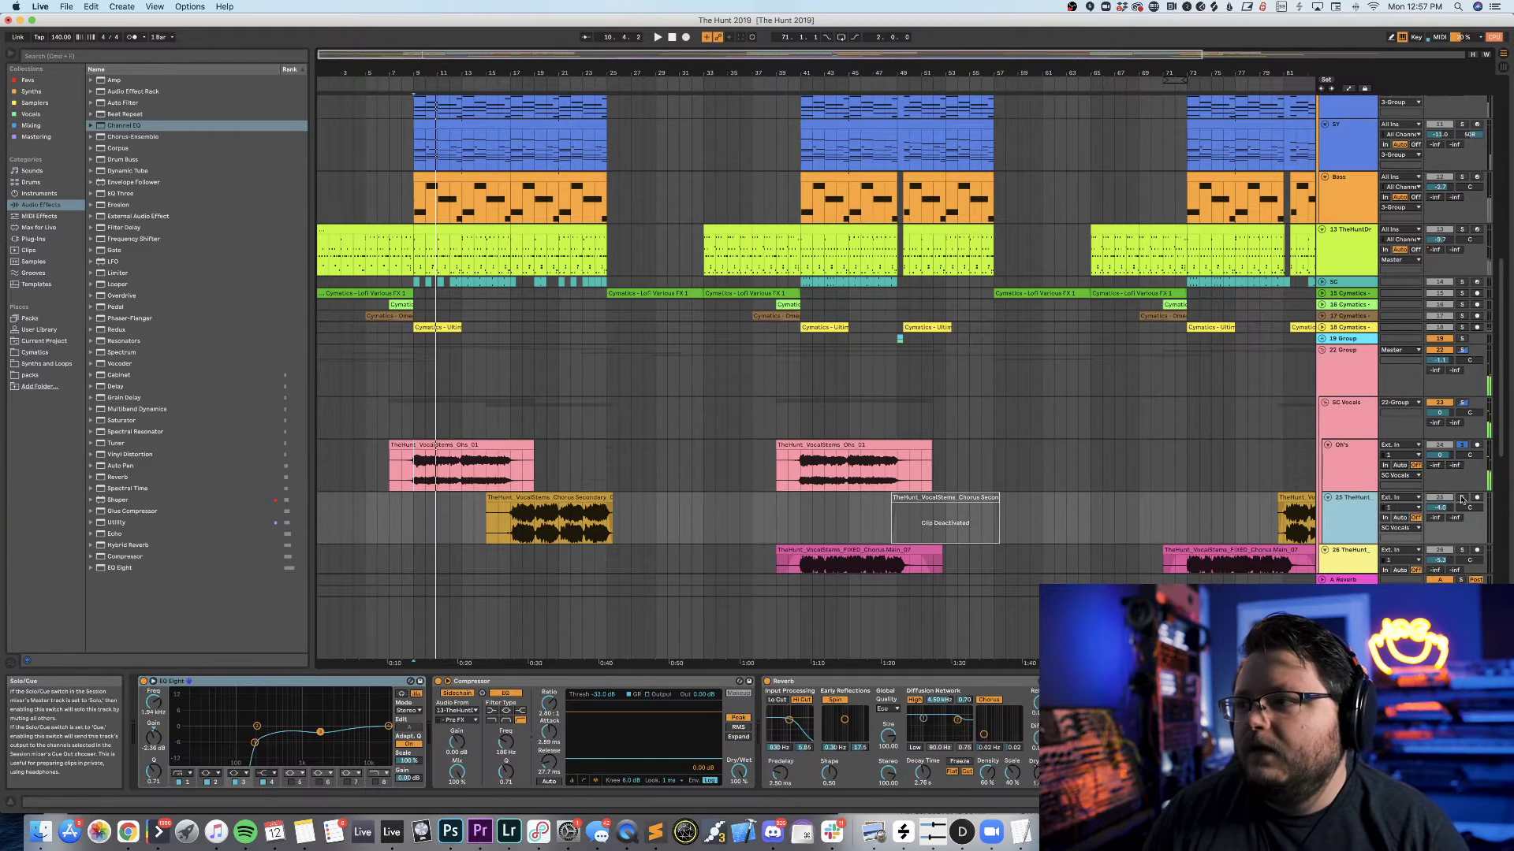
left_click(1461, 499)
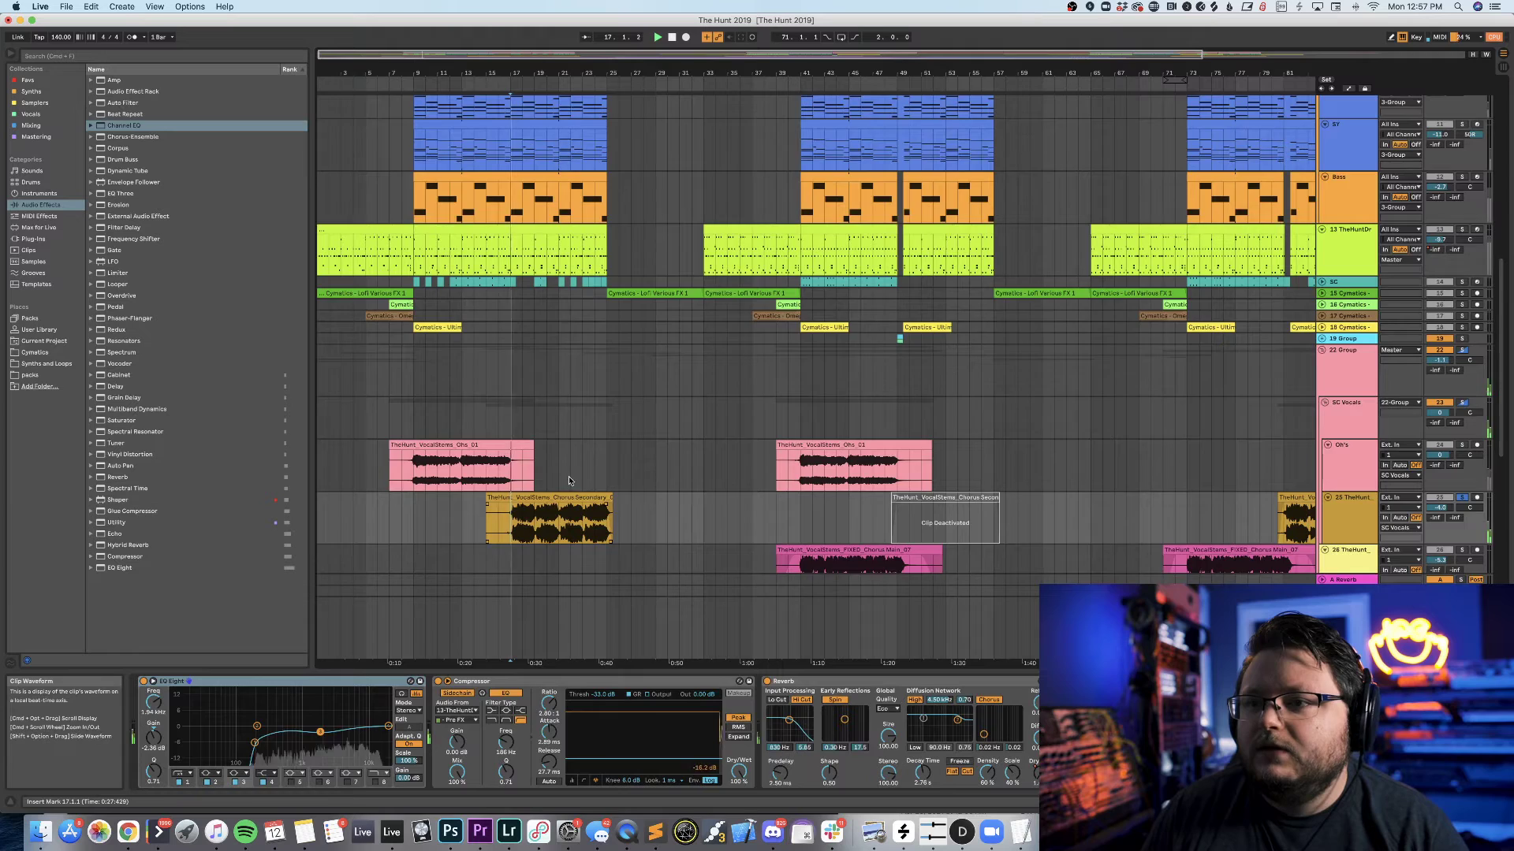
scroll(570, 478, "down", 5)
scroll(569, 478, "up", 2)
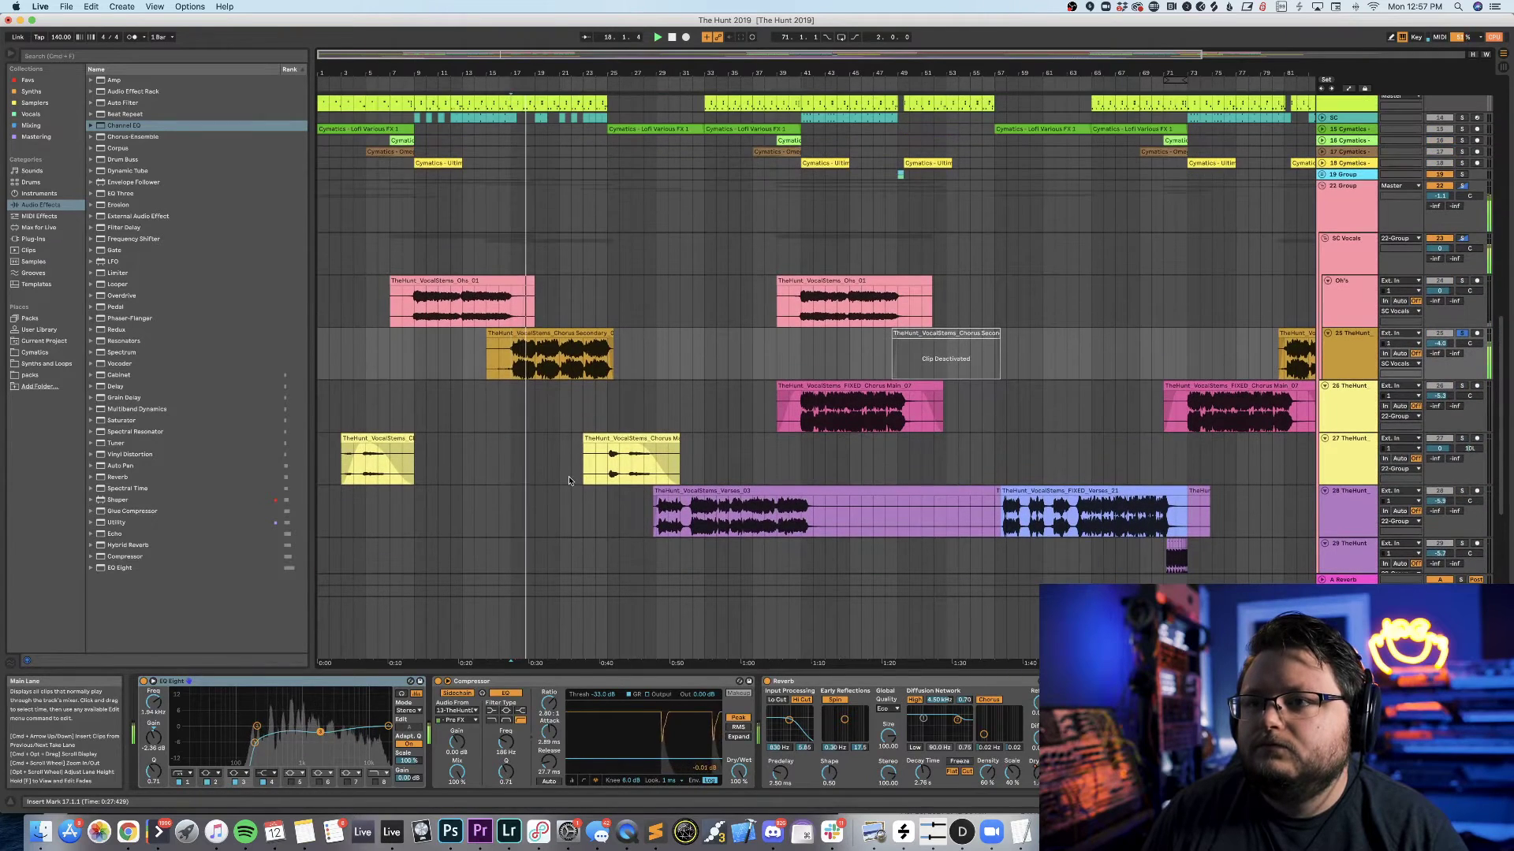
left_click(1366, 359)
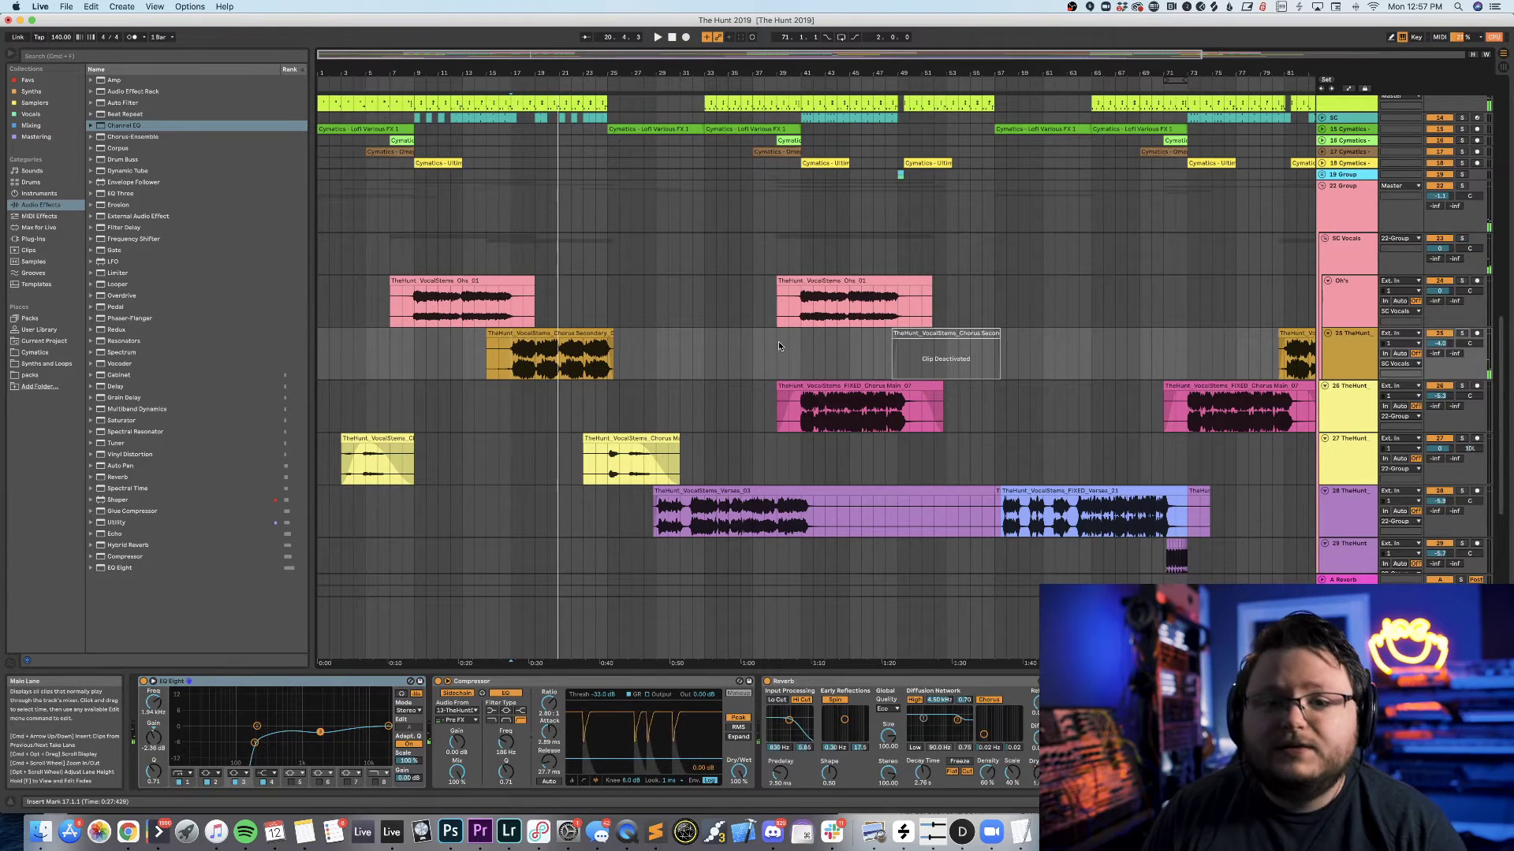
Return to the synth tracks and place the insert marker at bar 17 on the lower orange SY track.
scroll(778, 345, "up", 6)
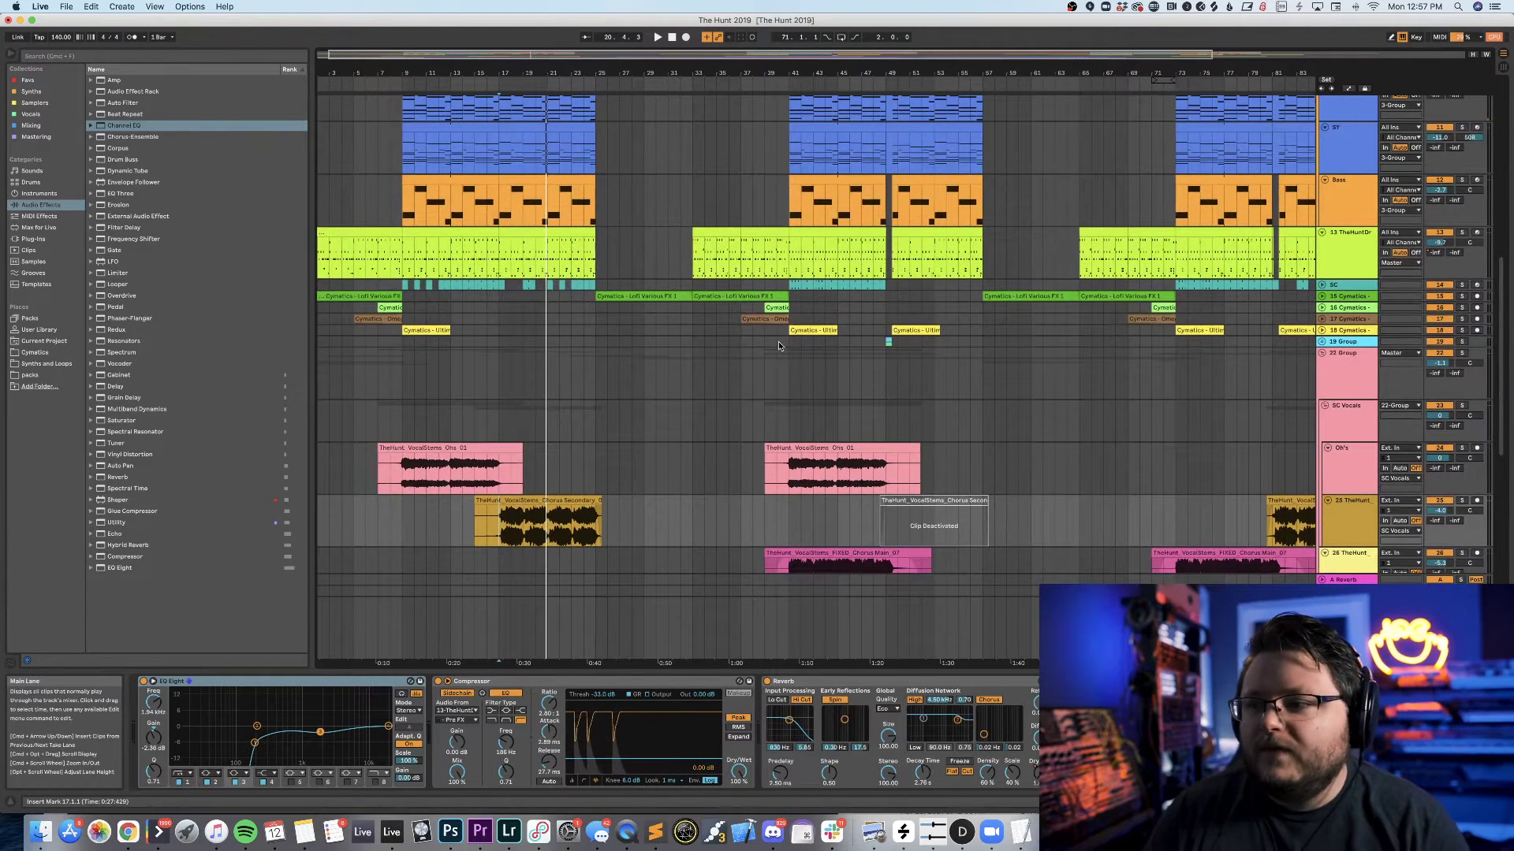
scroll(650, 348, "up", 6)
scroll(651, 352, "up", 10)
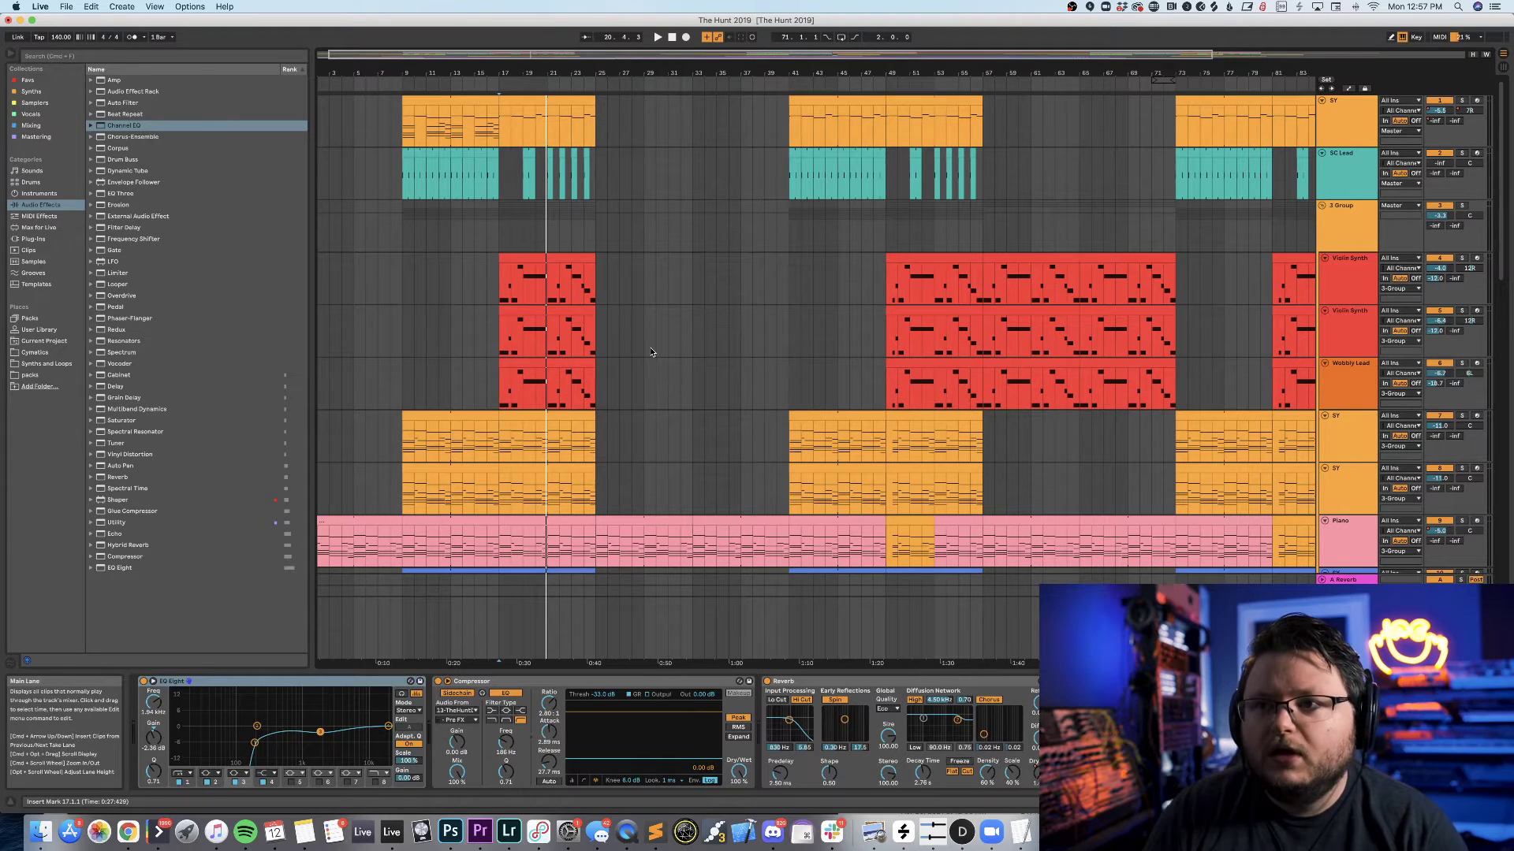
scroll(608, 366, "down", 5)
scroll(526, 254, "down", 2)
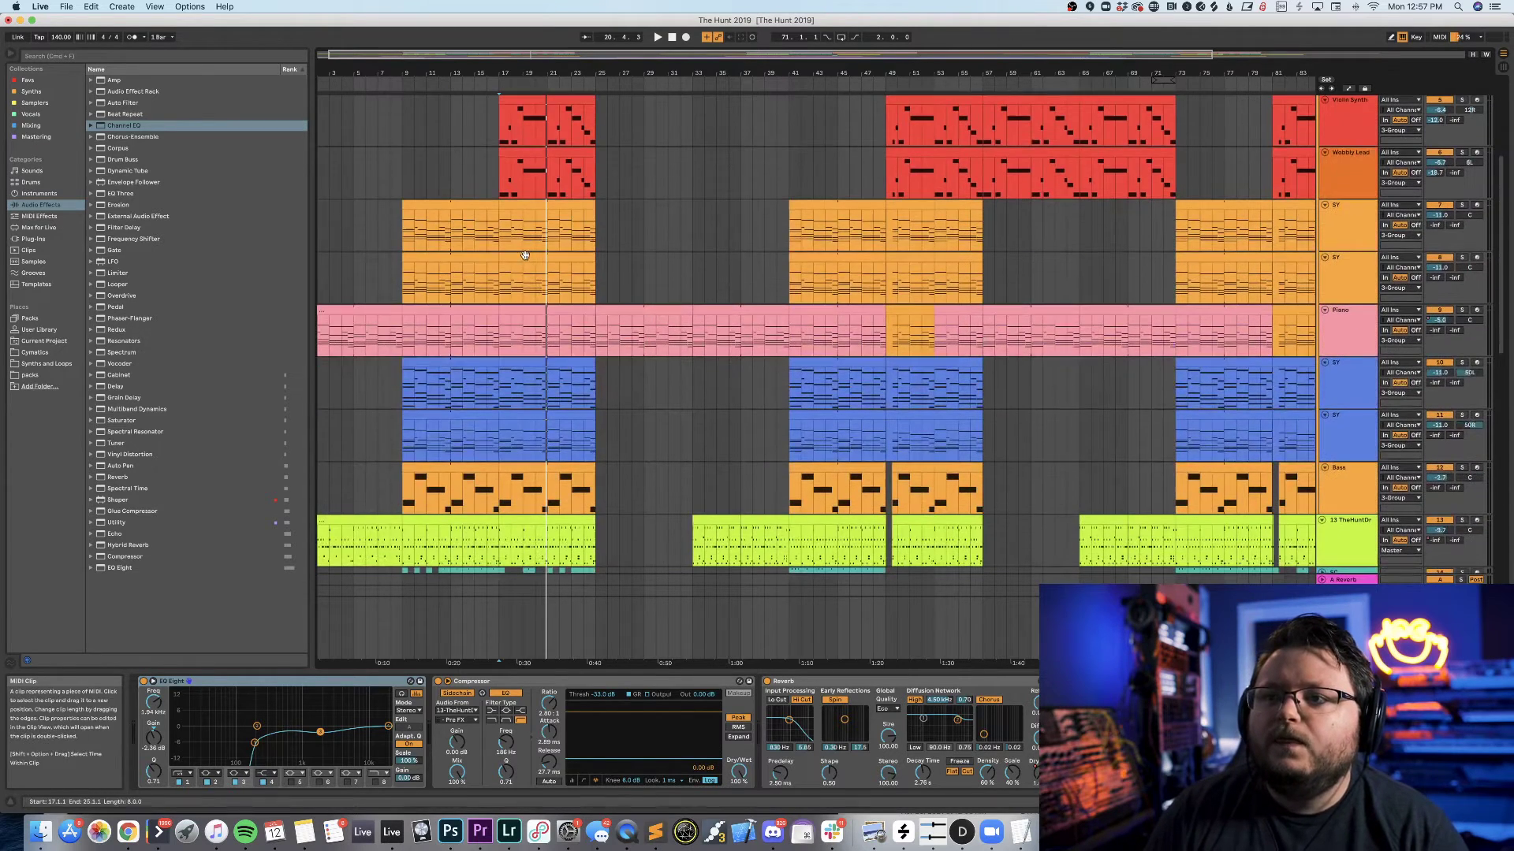
left_click(501, 239)
left_click(499, 271)
Show the upper blue SY track's devices, and select the bar 17 clips on the lower blue and both orange SY tracks in turn.
scroll(499, 272, "down", 2)
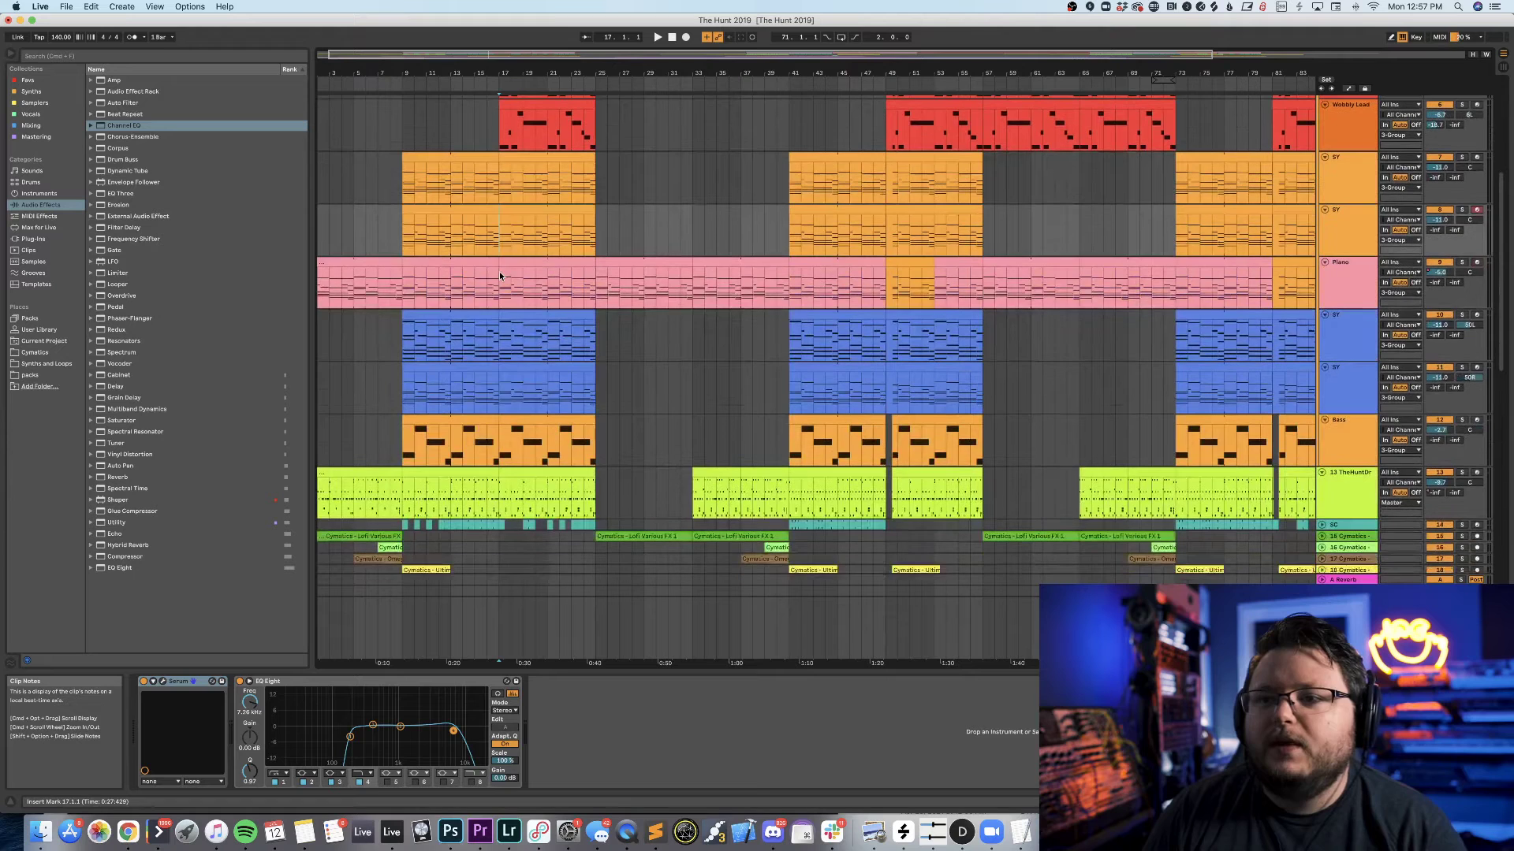
left_click(533, 351)
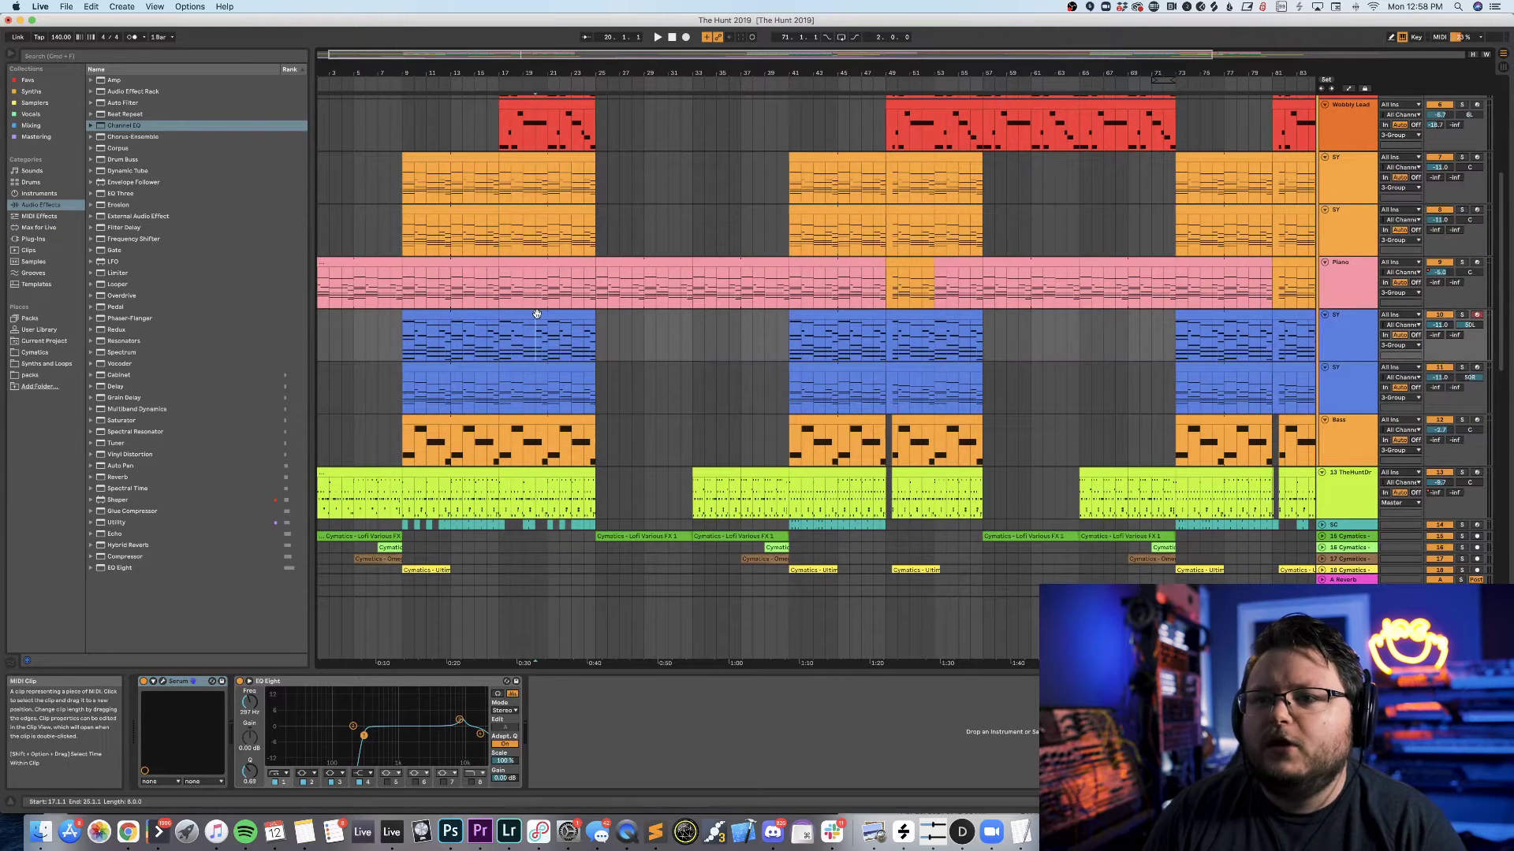
left_click(534, 366)
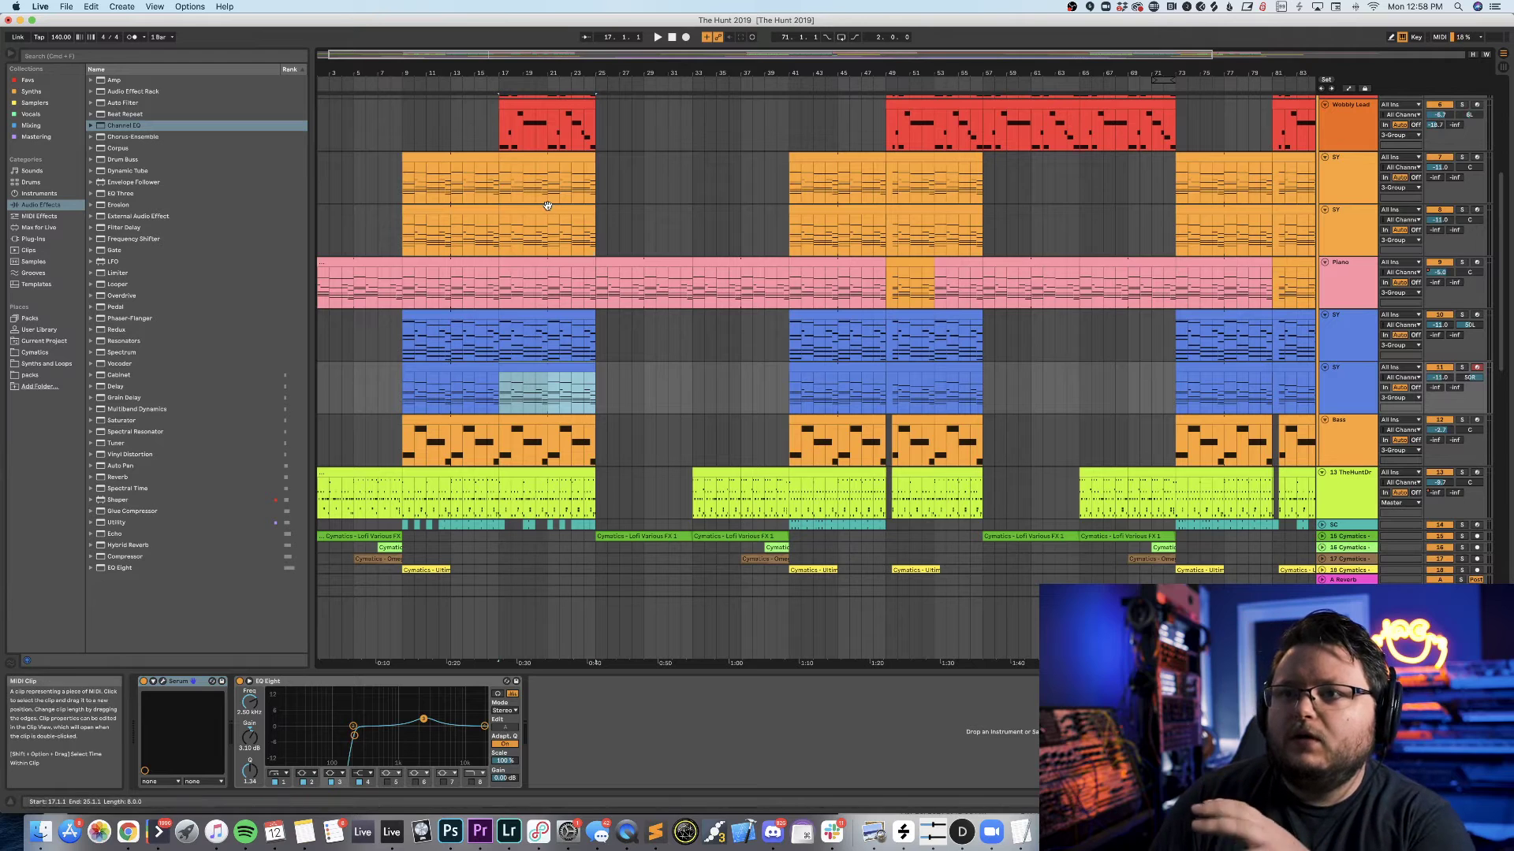
left_click(542, 232)
left_click(542, 161)
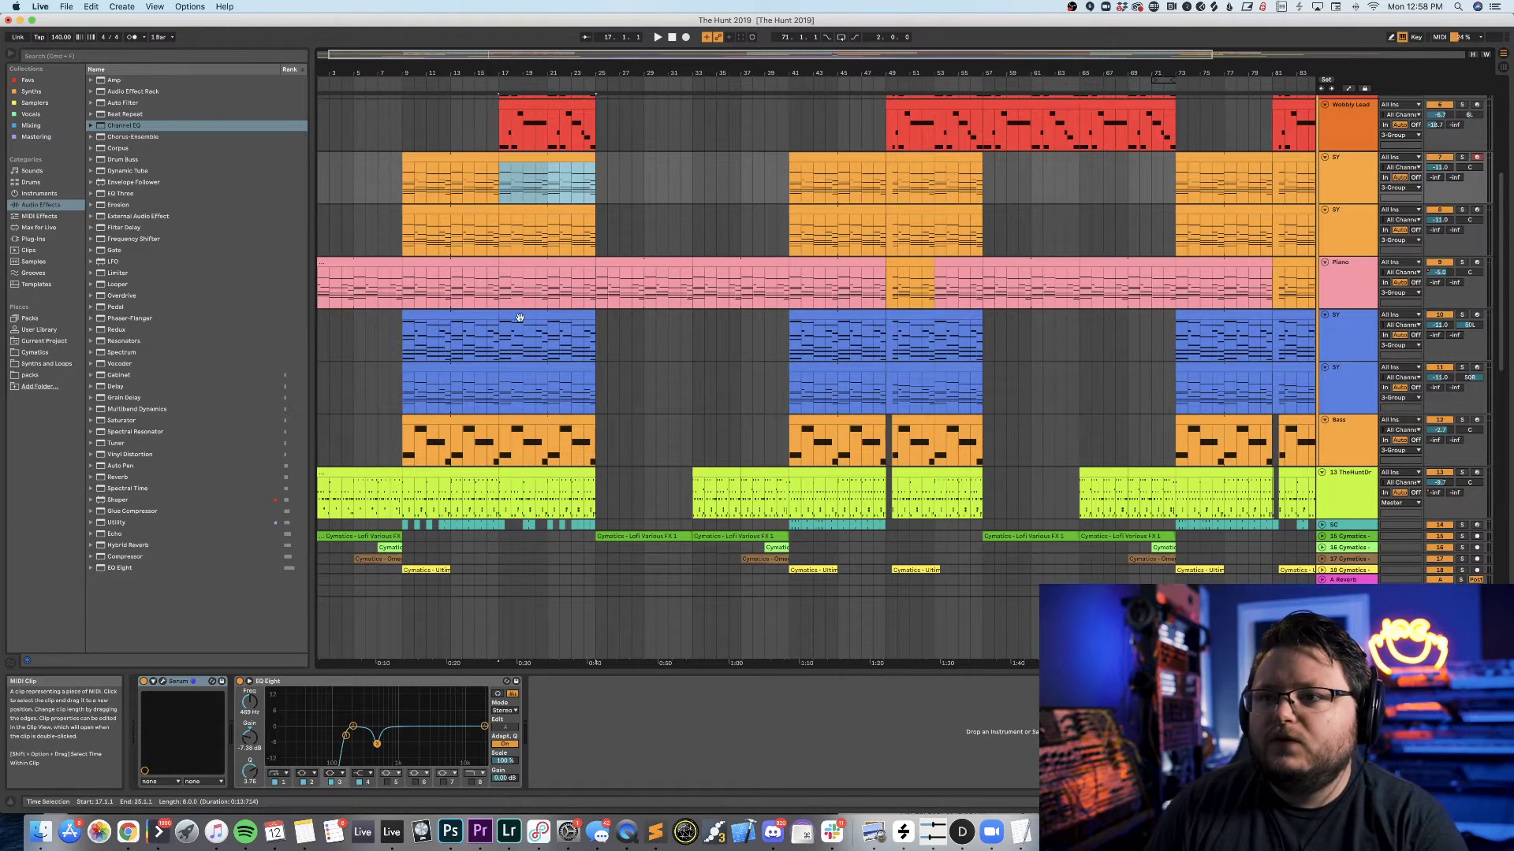
Show the Piano track's devices with the insert marker at bar 17, and look over the surrounding synth tracks.
left_click(534, 340)
left_click(500, 282)
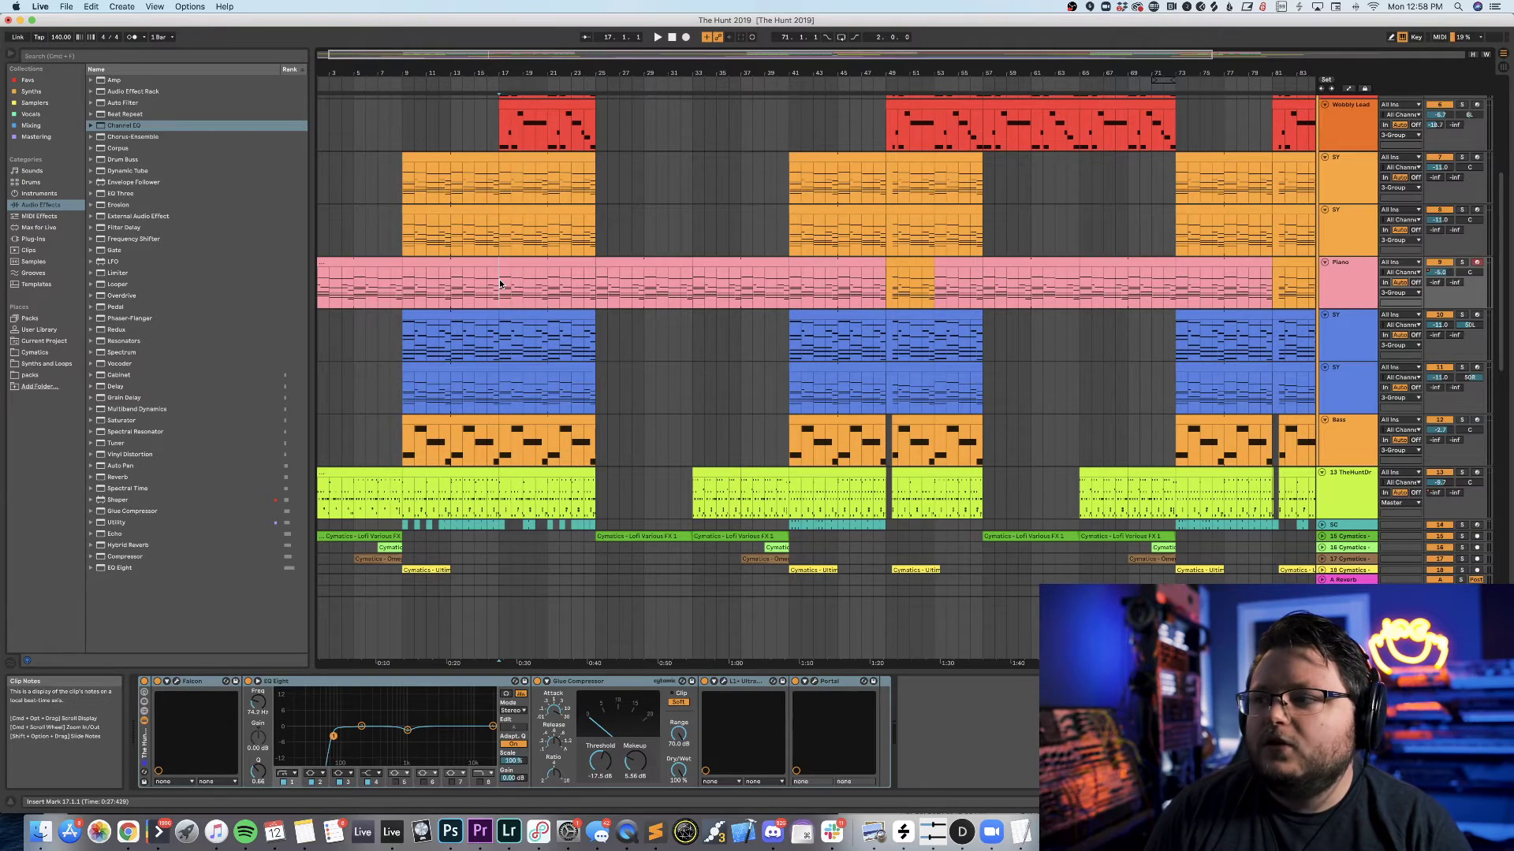
scroll(499, 279, "down", 10)
scroll(499, 279, "up", 6)
scroll(499, 279, "up", 4)
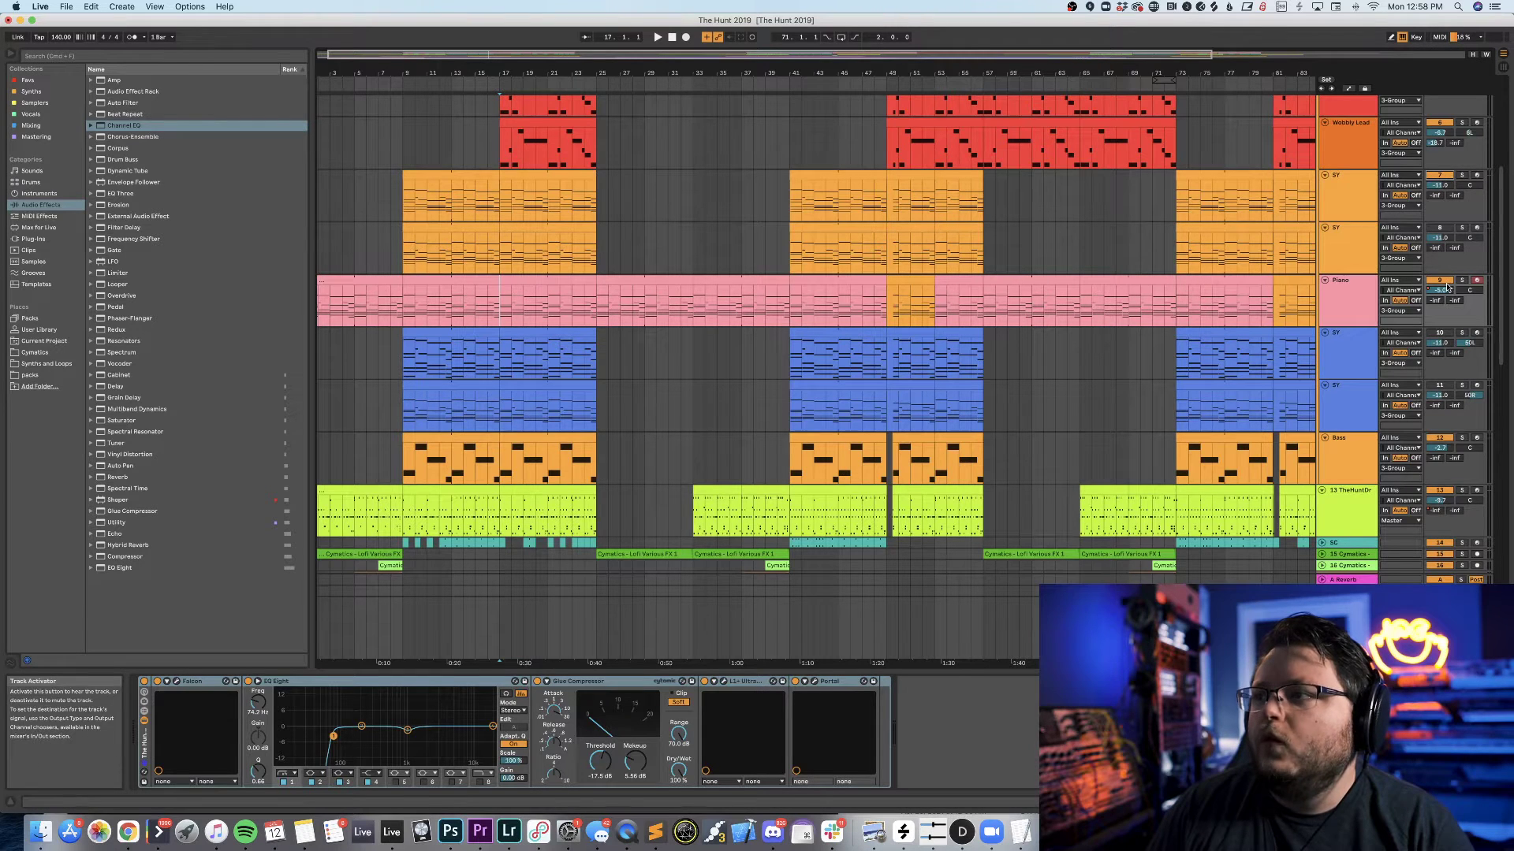
scroll(789, 354, "up", 5)
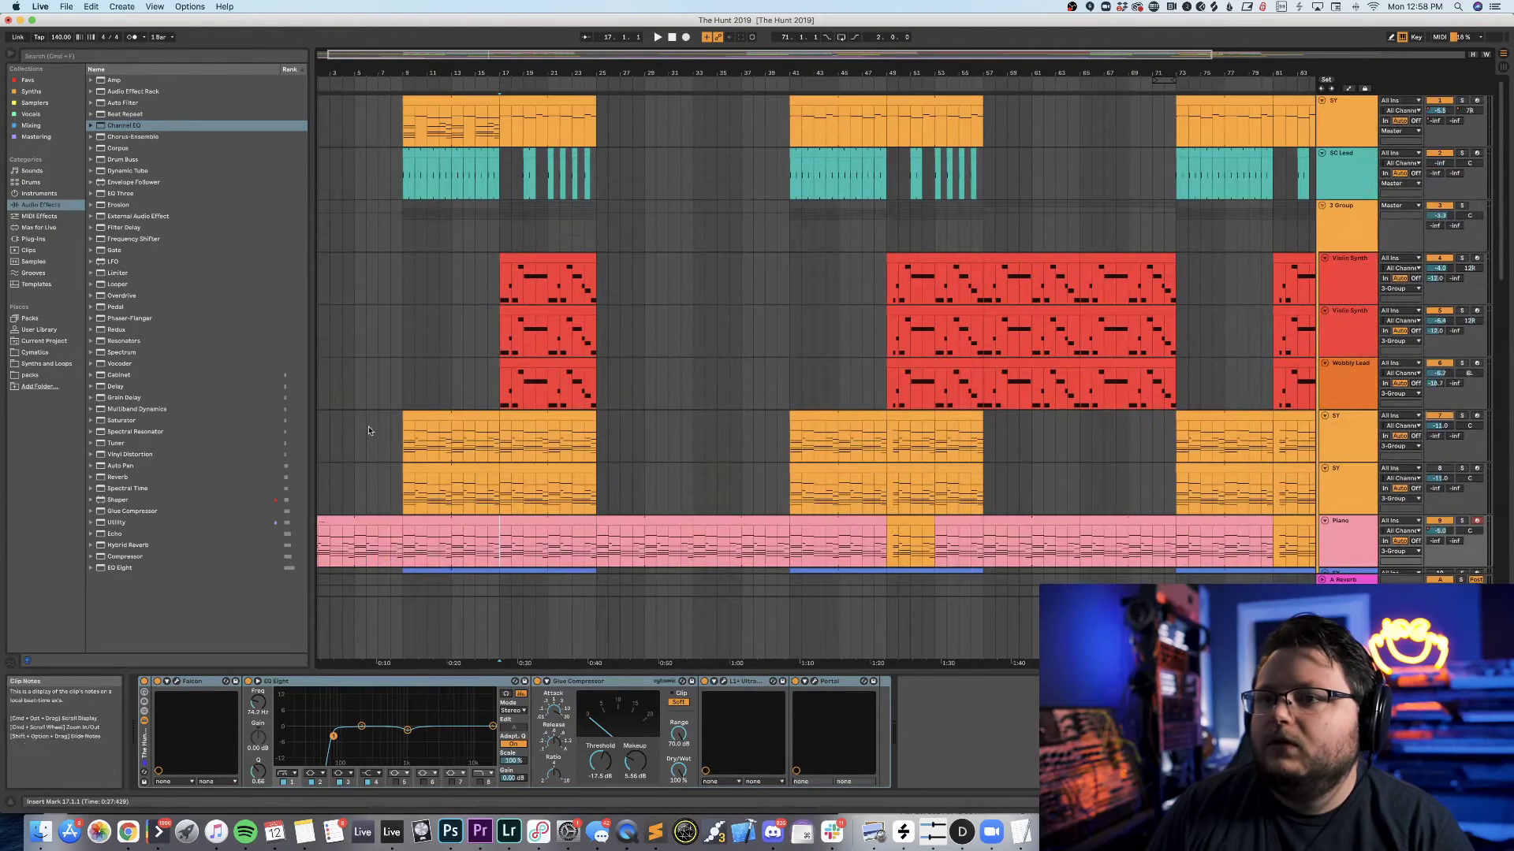
Place the insert marker at bar 9 on the upper orange SY track and audition the layered synths from there.
left_click(402, 437)
key("space")
scroll(615, 407, "down", 4)
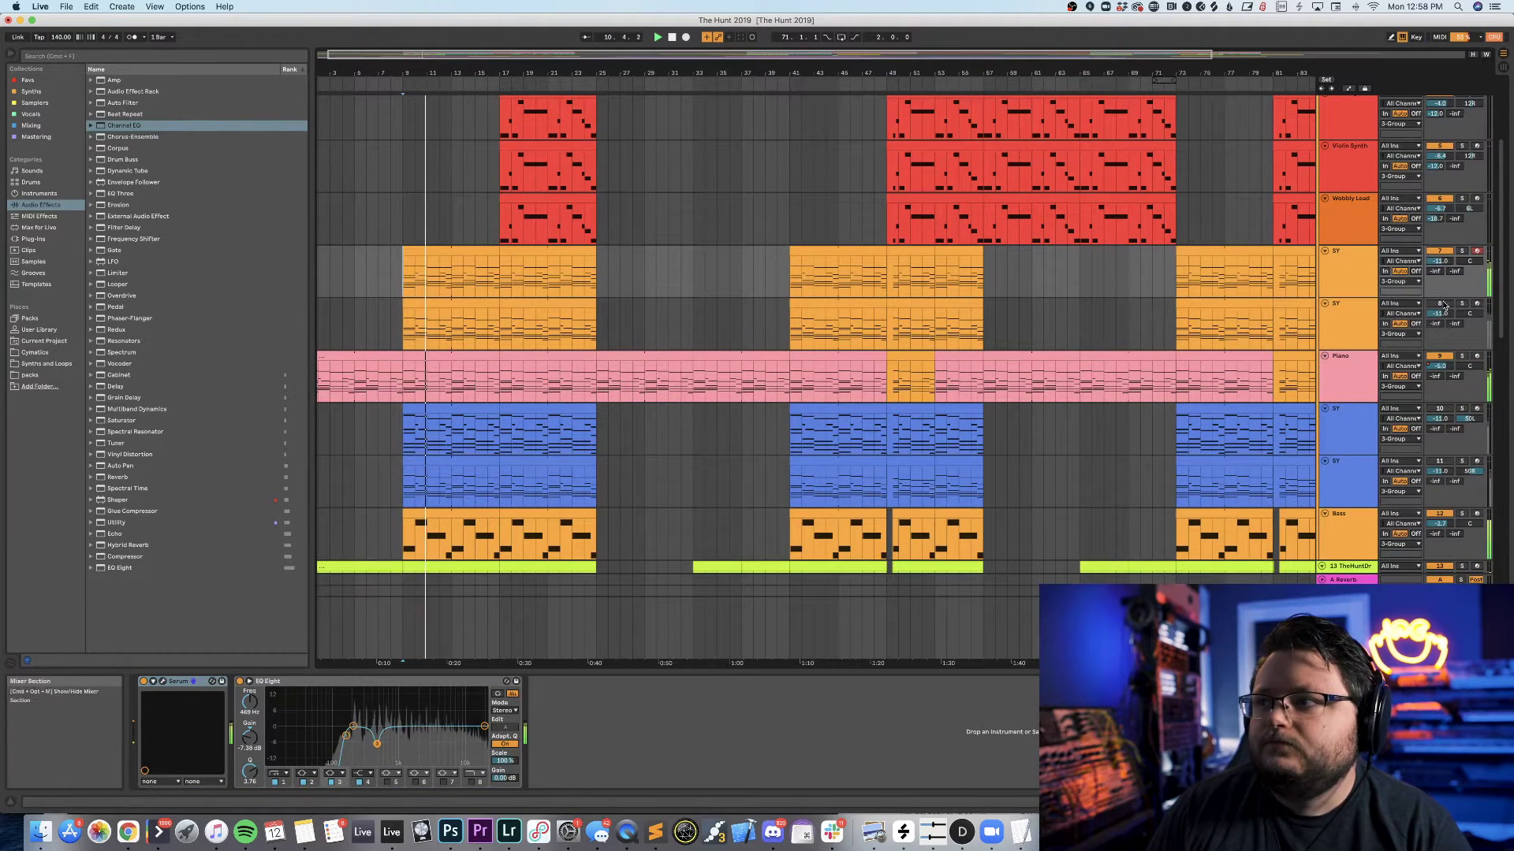
key("space")
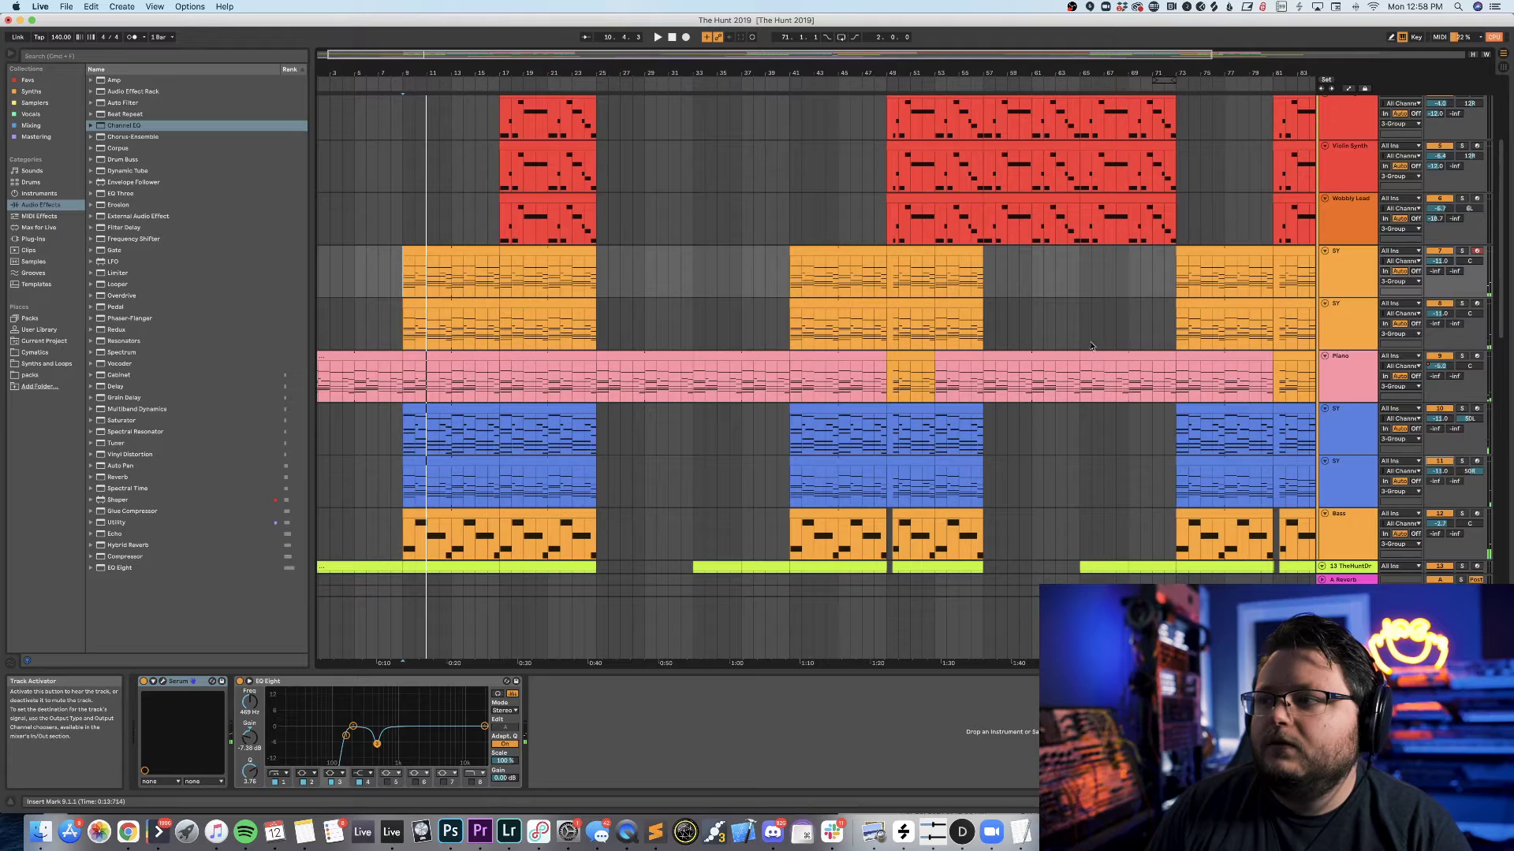
key("space")
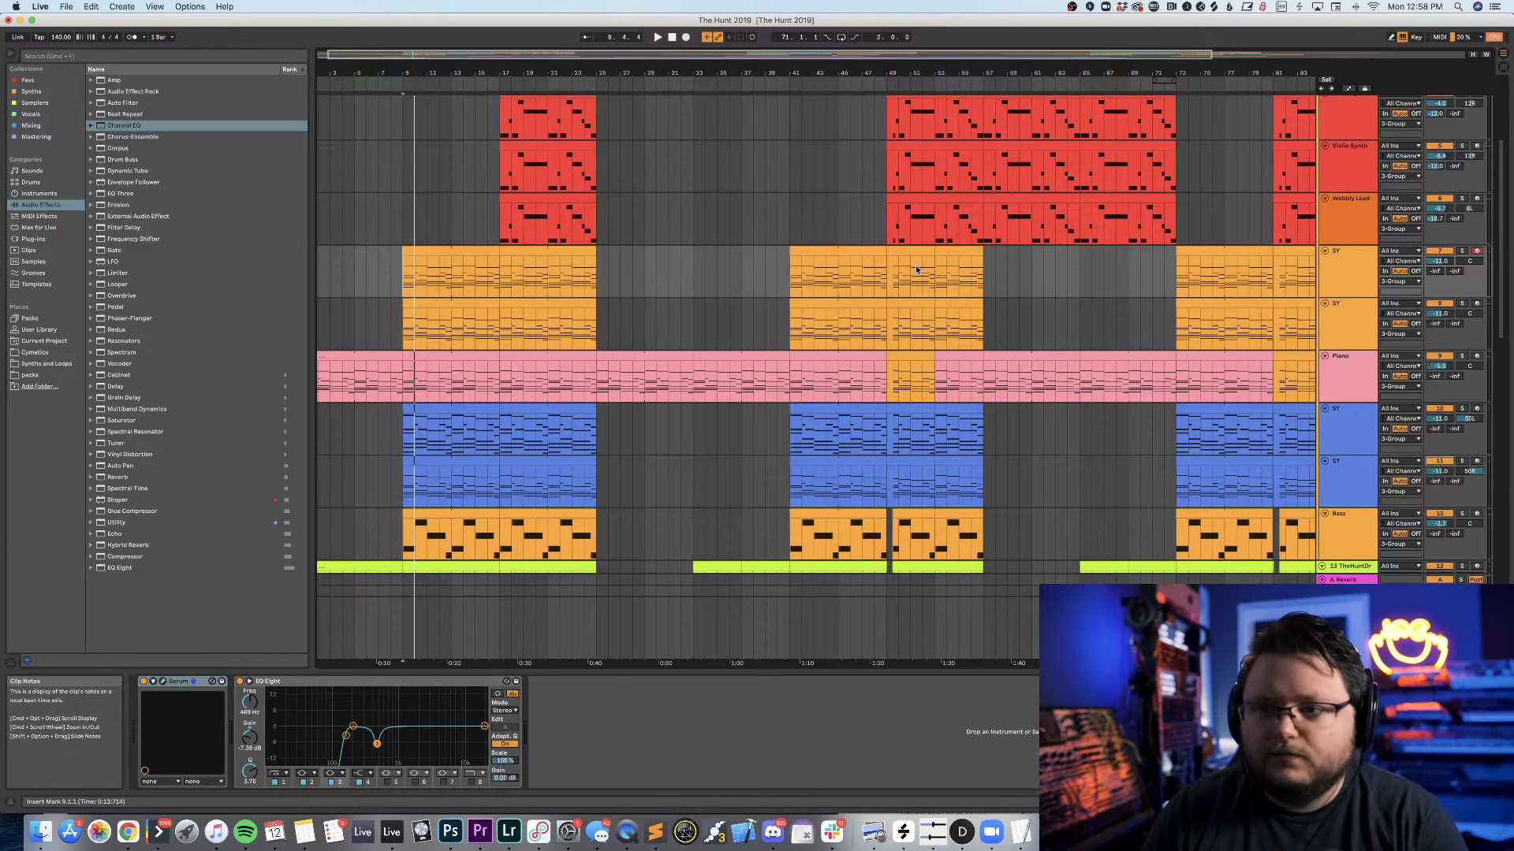
Show the lower orange SY track's devices at bar 25 and look over the arrangement from the lead synths to the vocal stems.
left_click(597, 331)
scroll(597, 332, "down", 3)
scroll(598, 332, "down", 9)
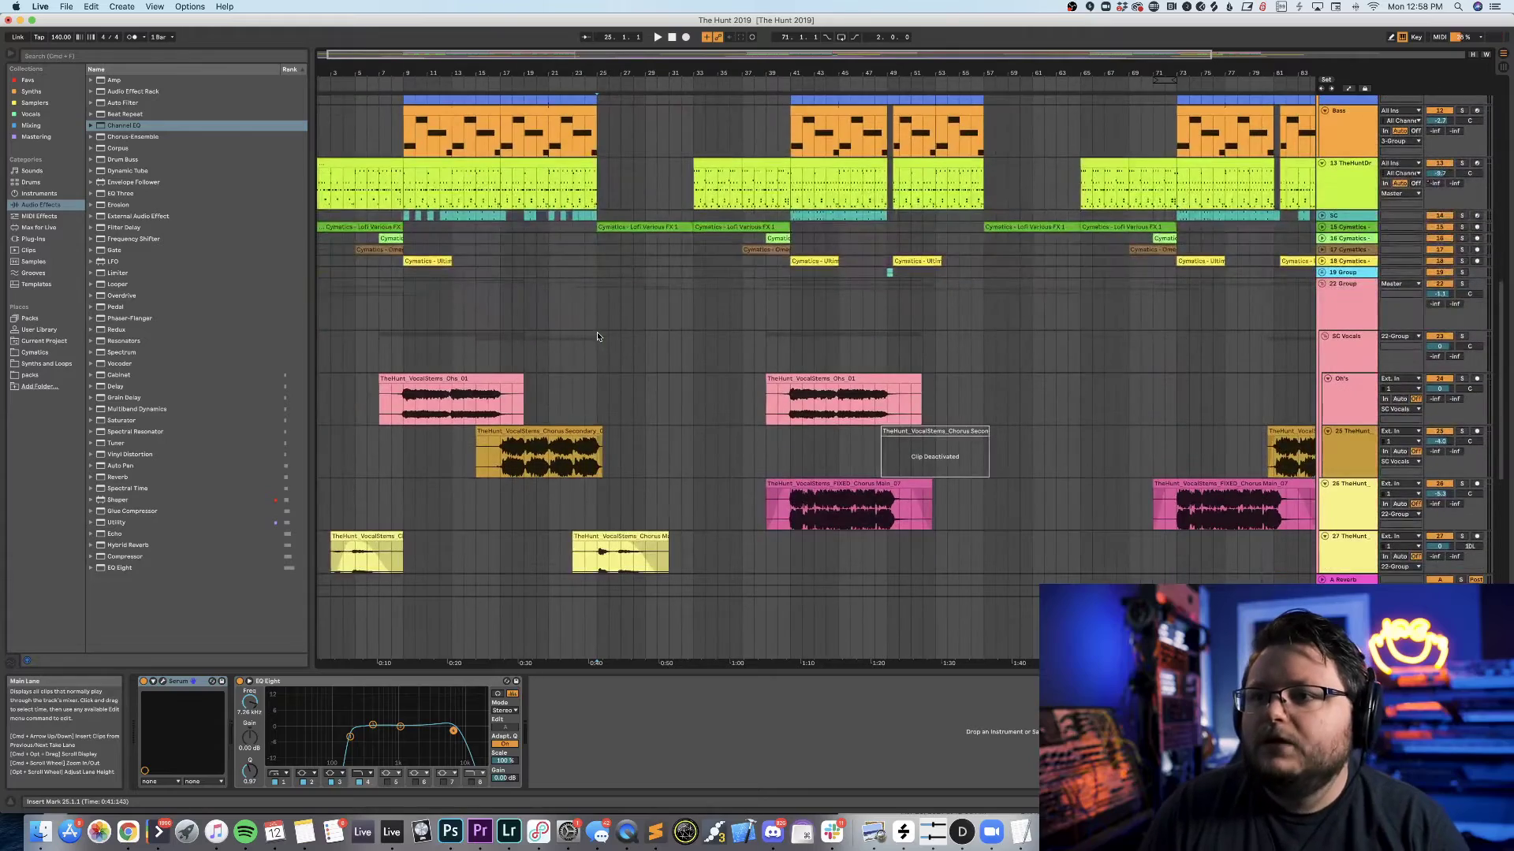
scroll(597, 333, "up", 8)
scroll(598, 337, "up", 2)
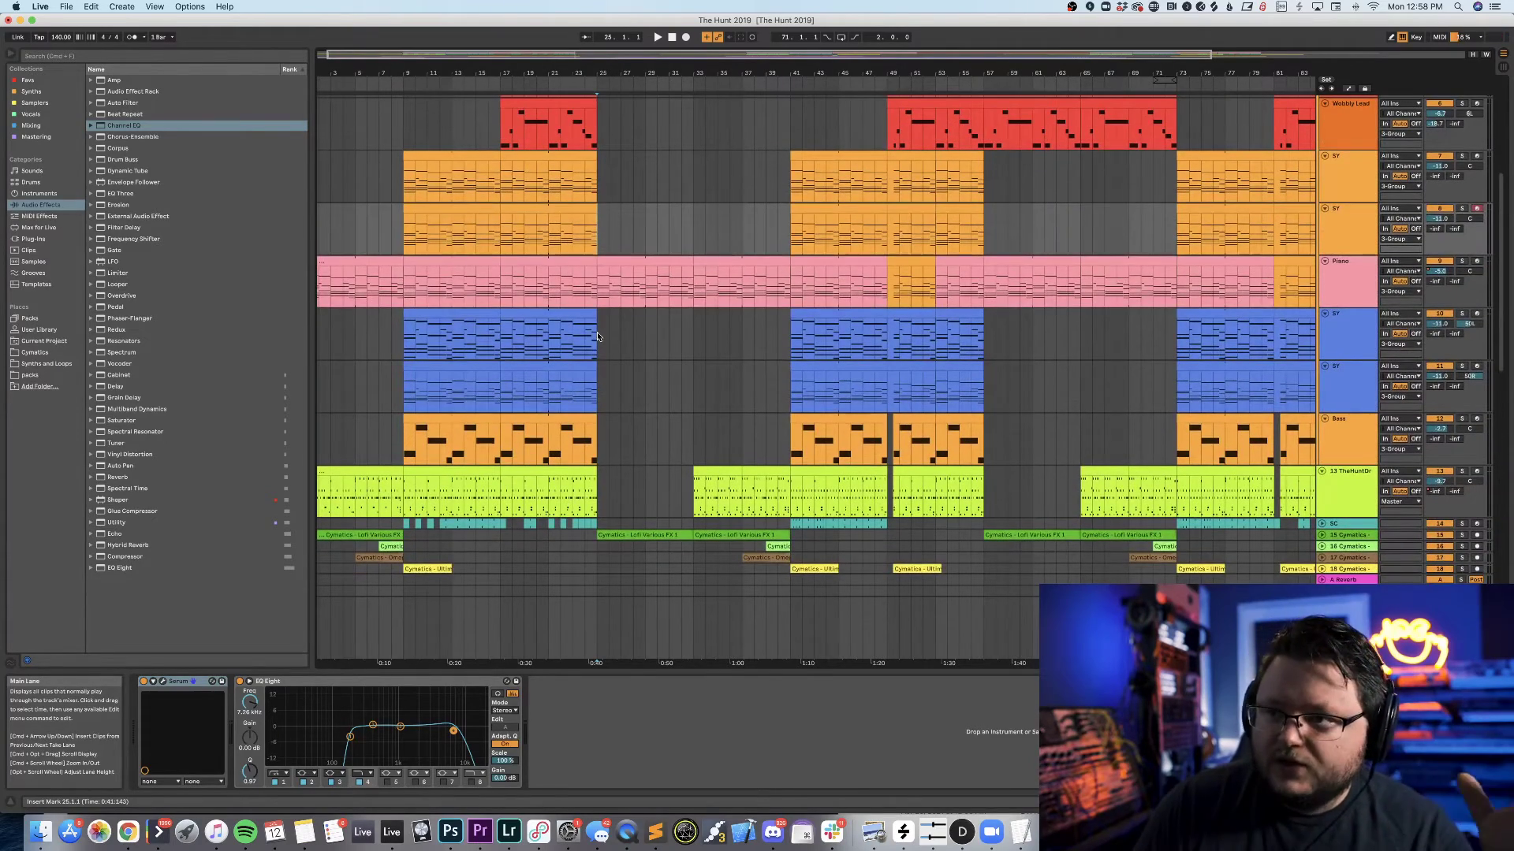
scroll(598, 337, "up", 4)
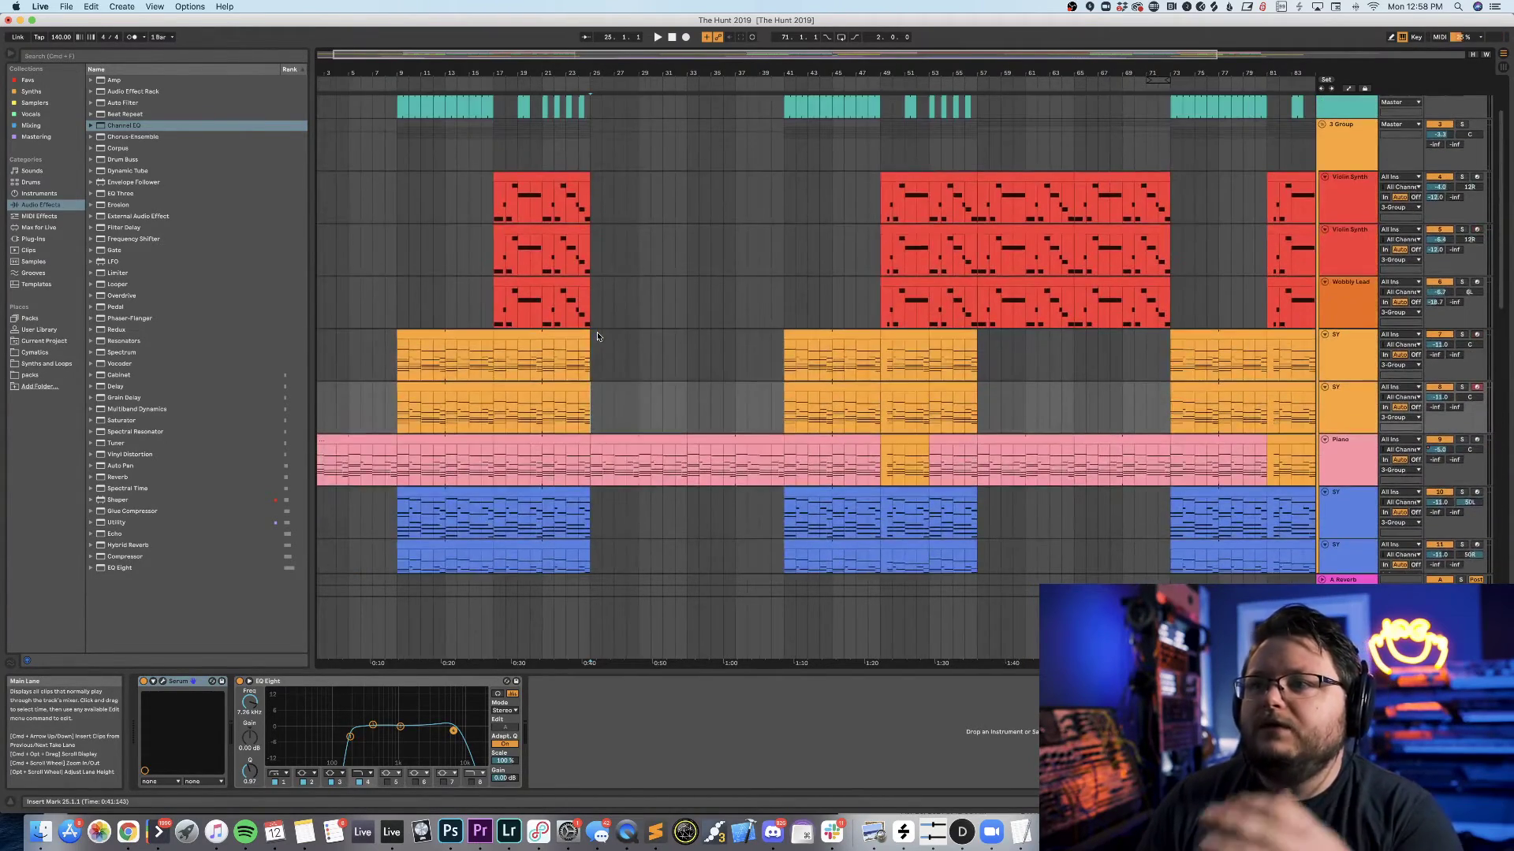
scroll(597, 337, "down", 1)
scroll(598, 337, "up", 3)
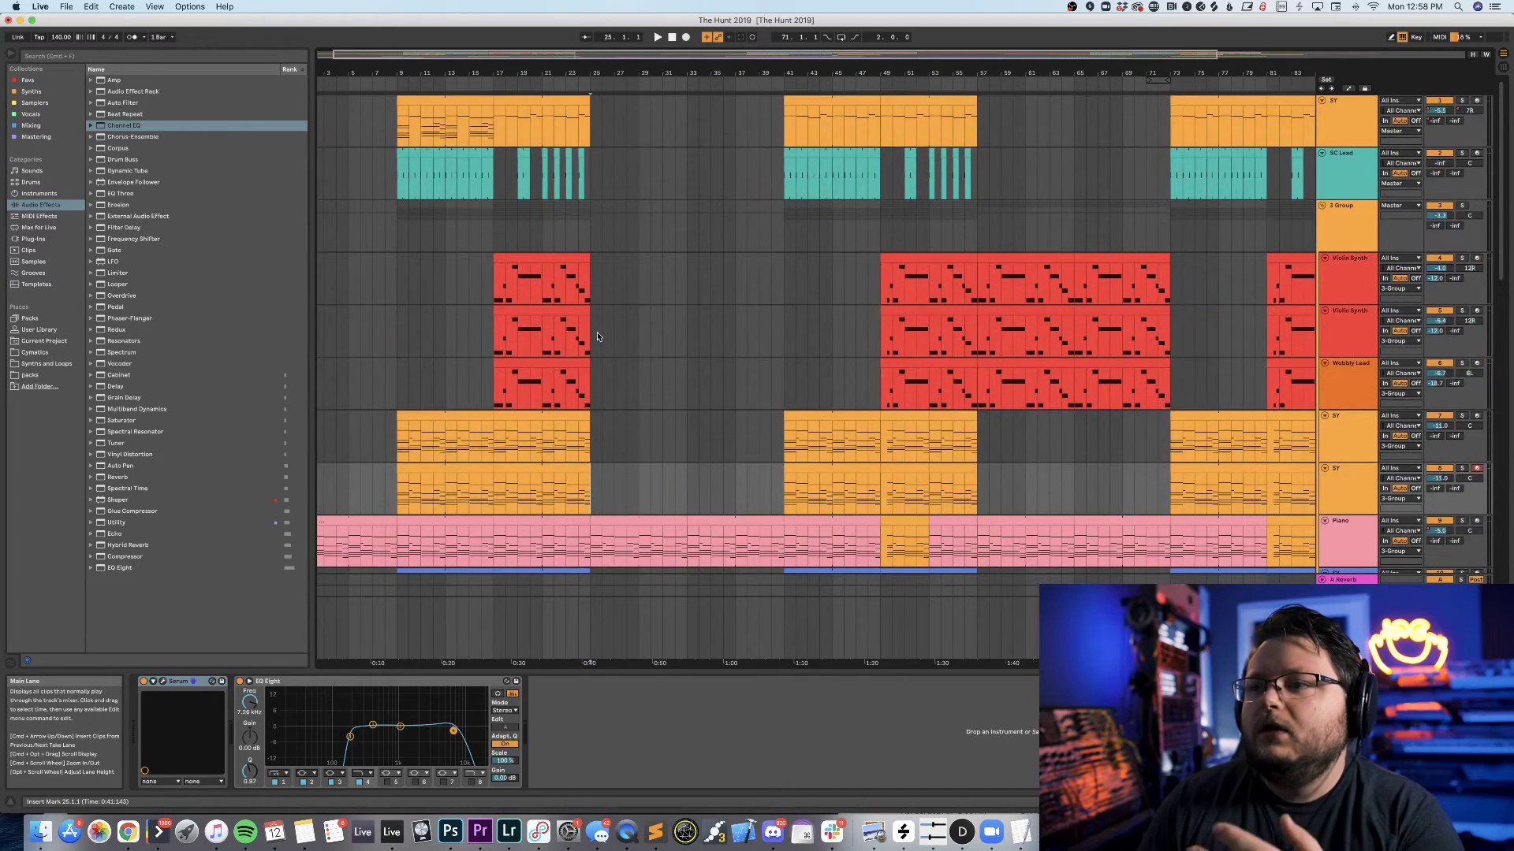
scroll(598, 337, "down", 12)
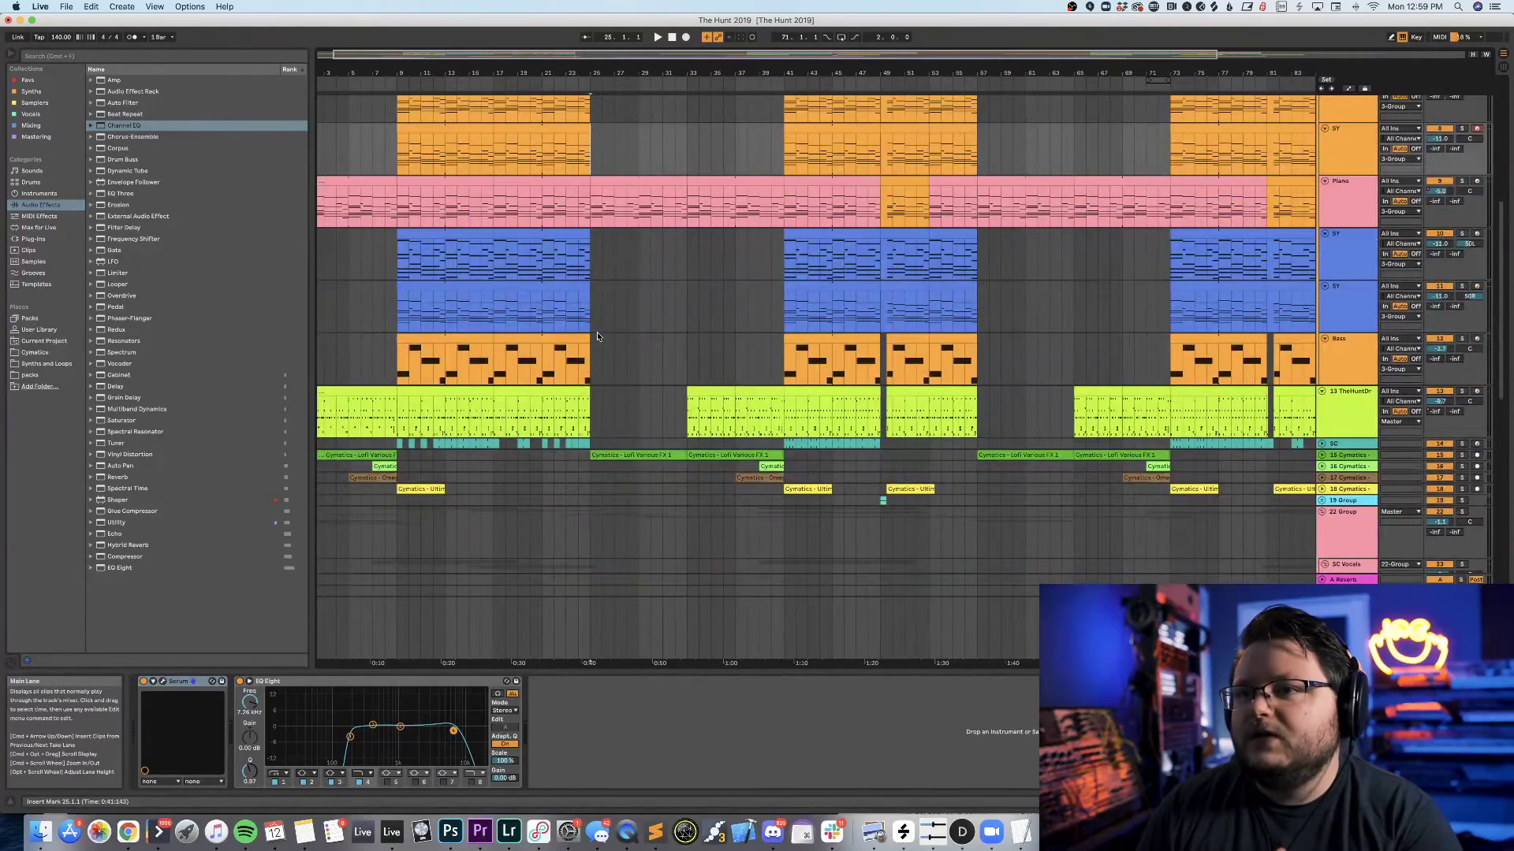
scroll(597, 336, "down", 6)
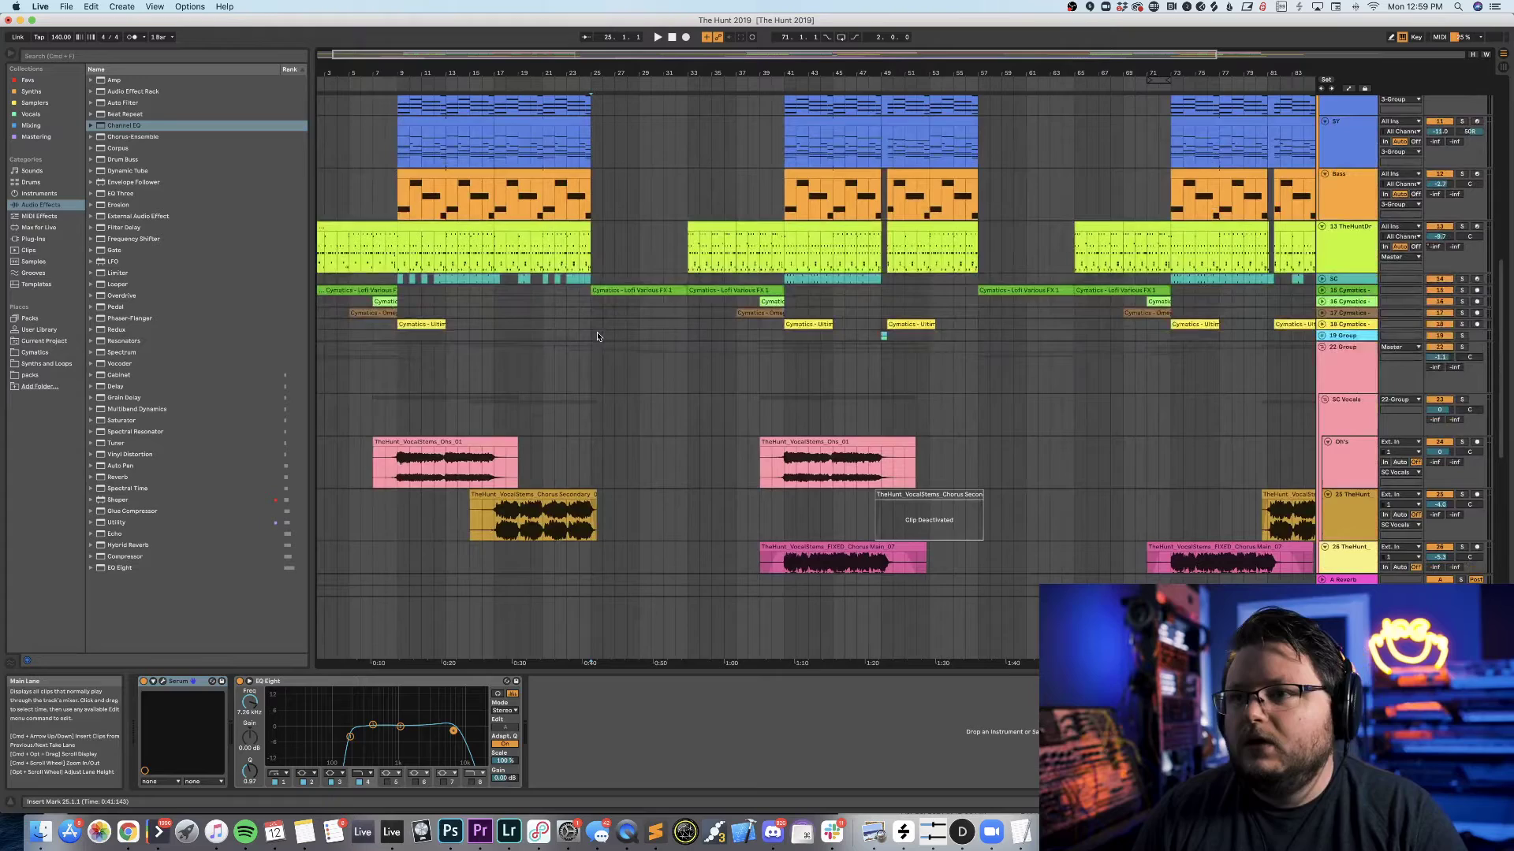
scroll(597, 337, "down", 10)
scroll(598, 335, "up", 4)
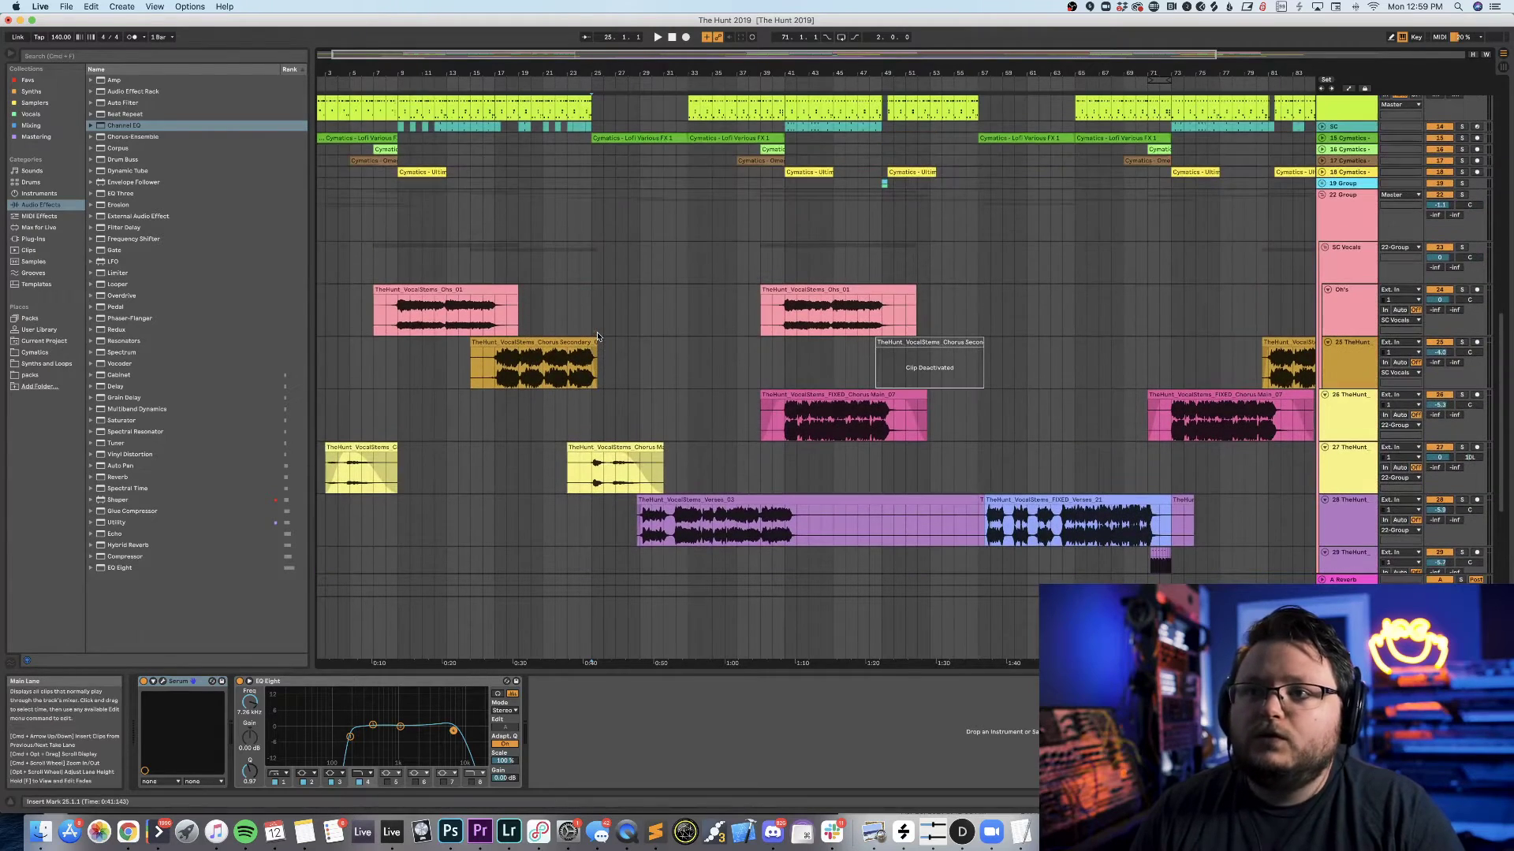
Select the 22 Group vocal group to show its devices and examine the vocal tracks inside it.
left_click(856, 358)
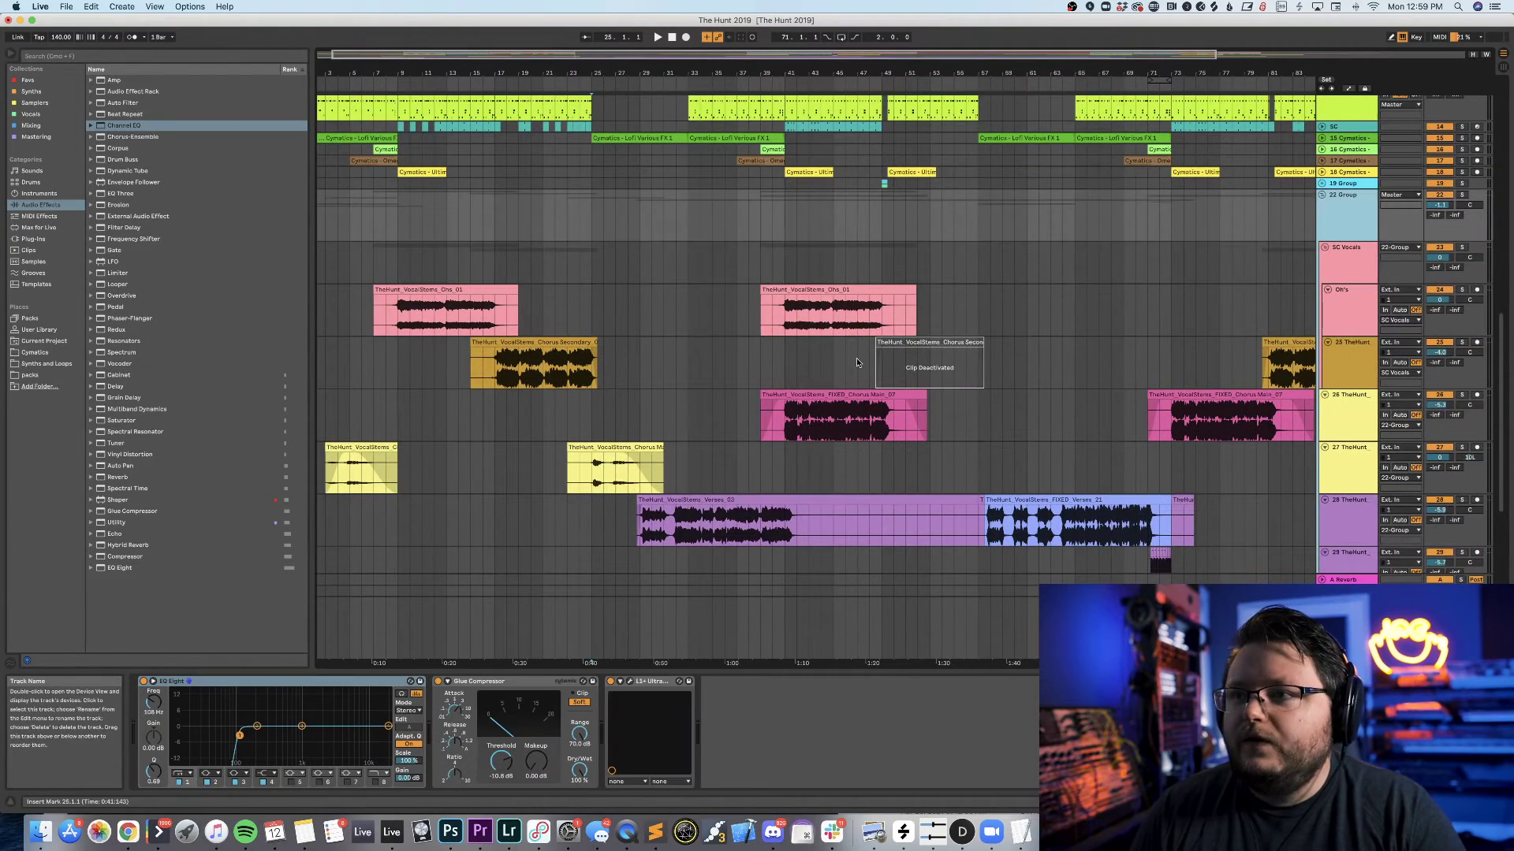
scroll(861, 355, "down", 8)
scroll(860, 354, "up", 9)
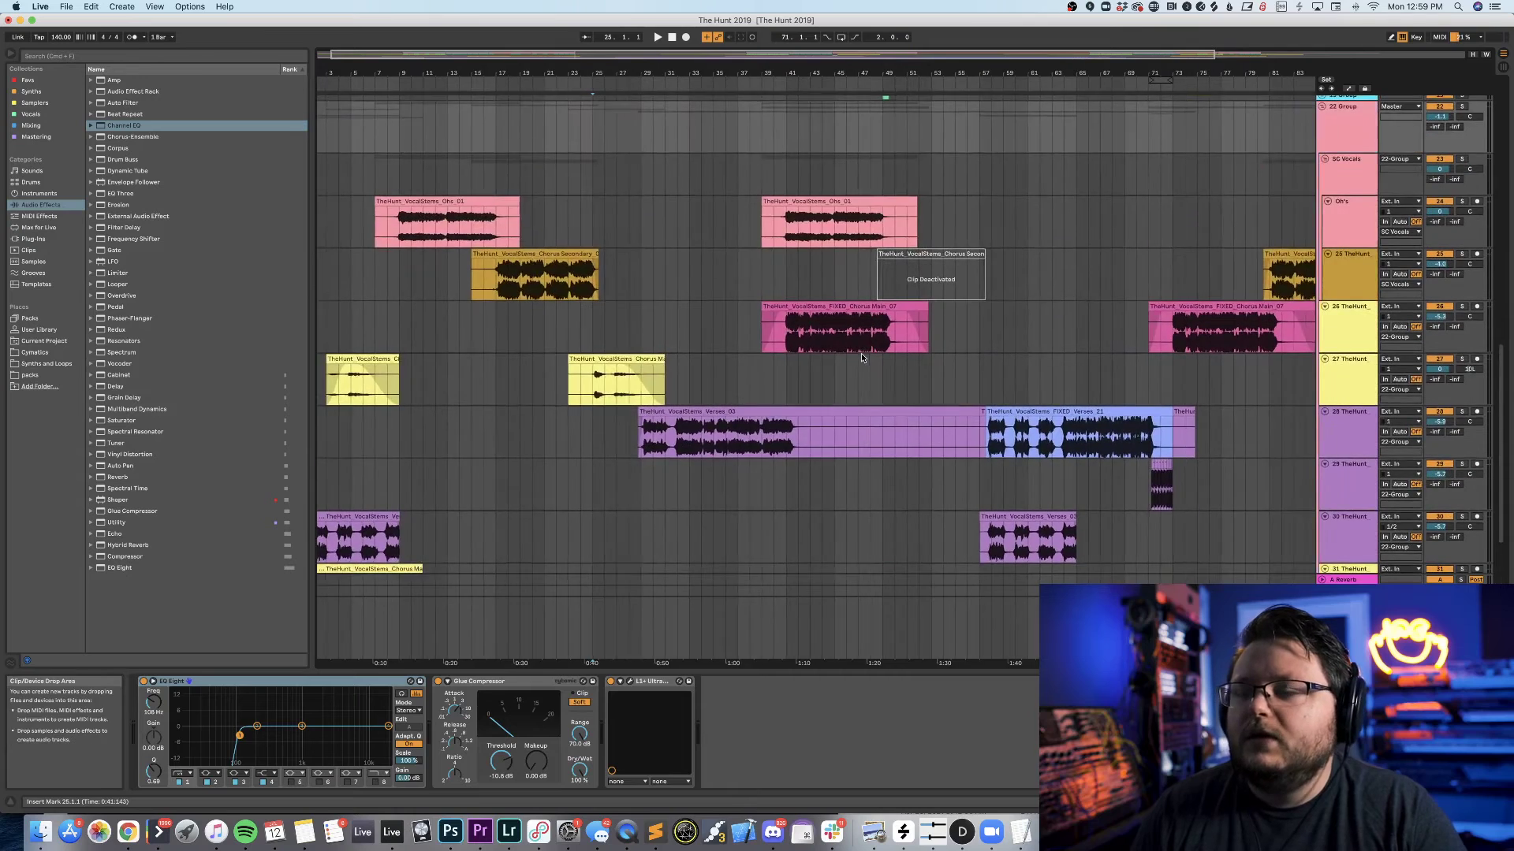
scroll(862, 356, "left", 3)
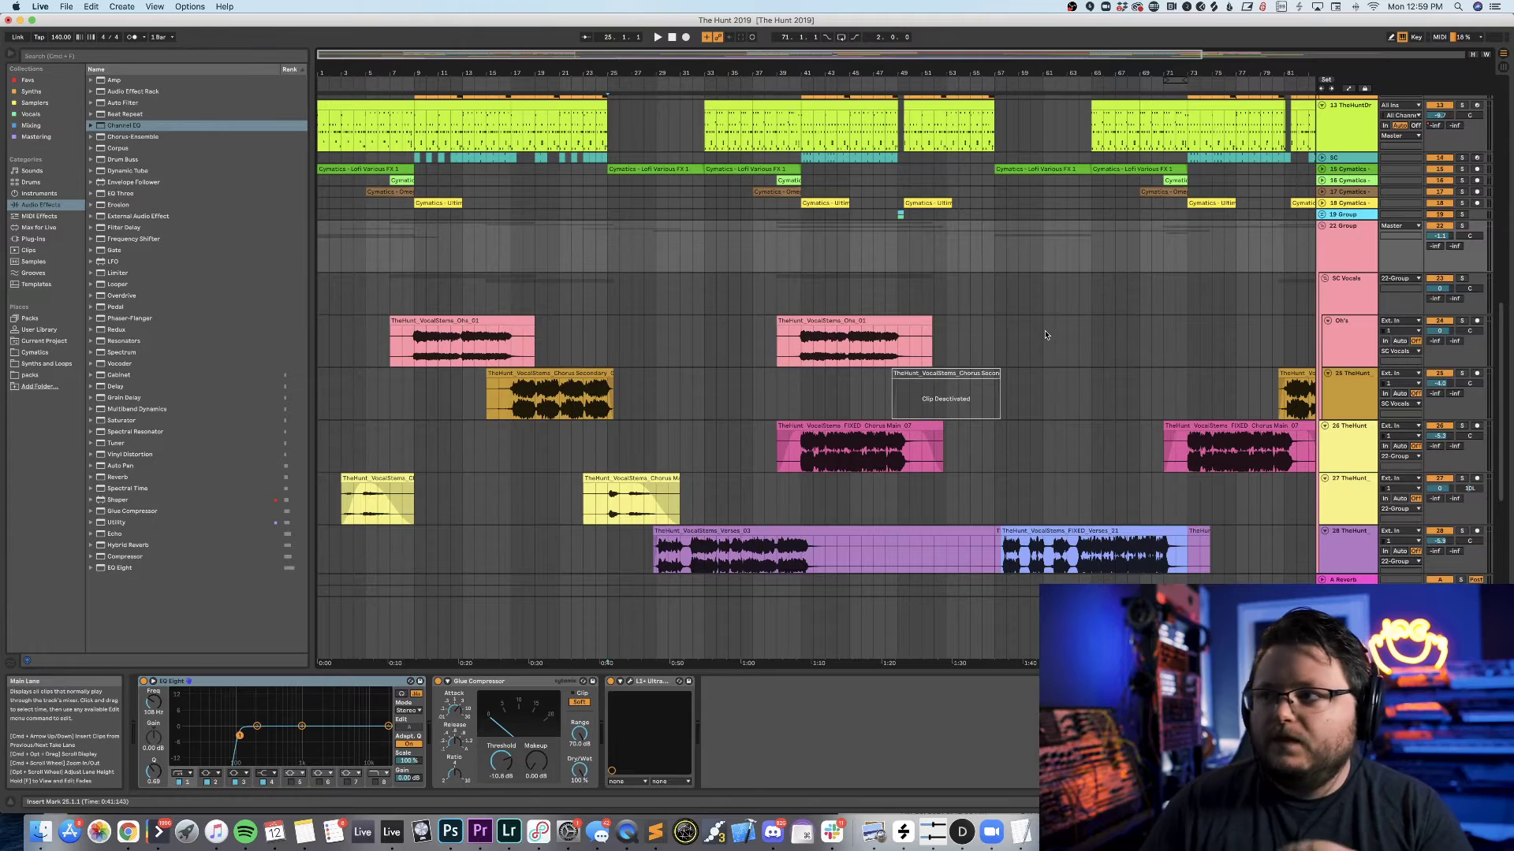
scroll(1214, 304, "down", 5)
scroll(1169, 325, "down", 6)
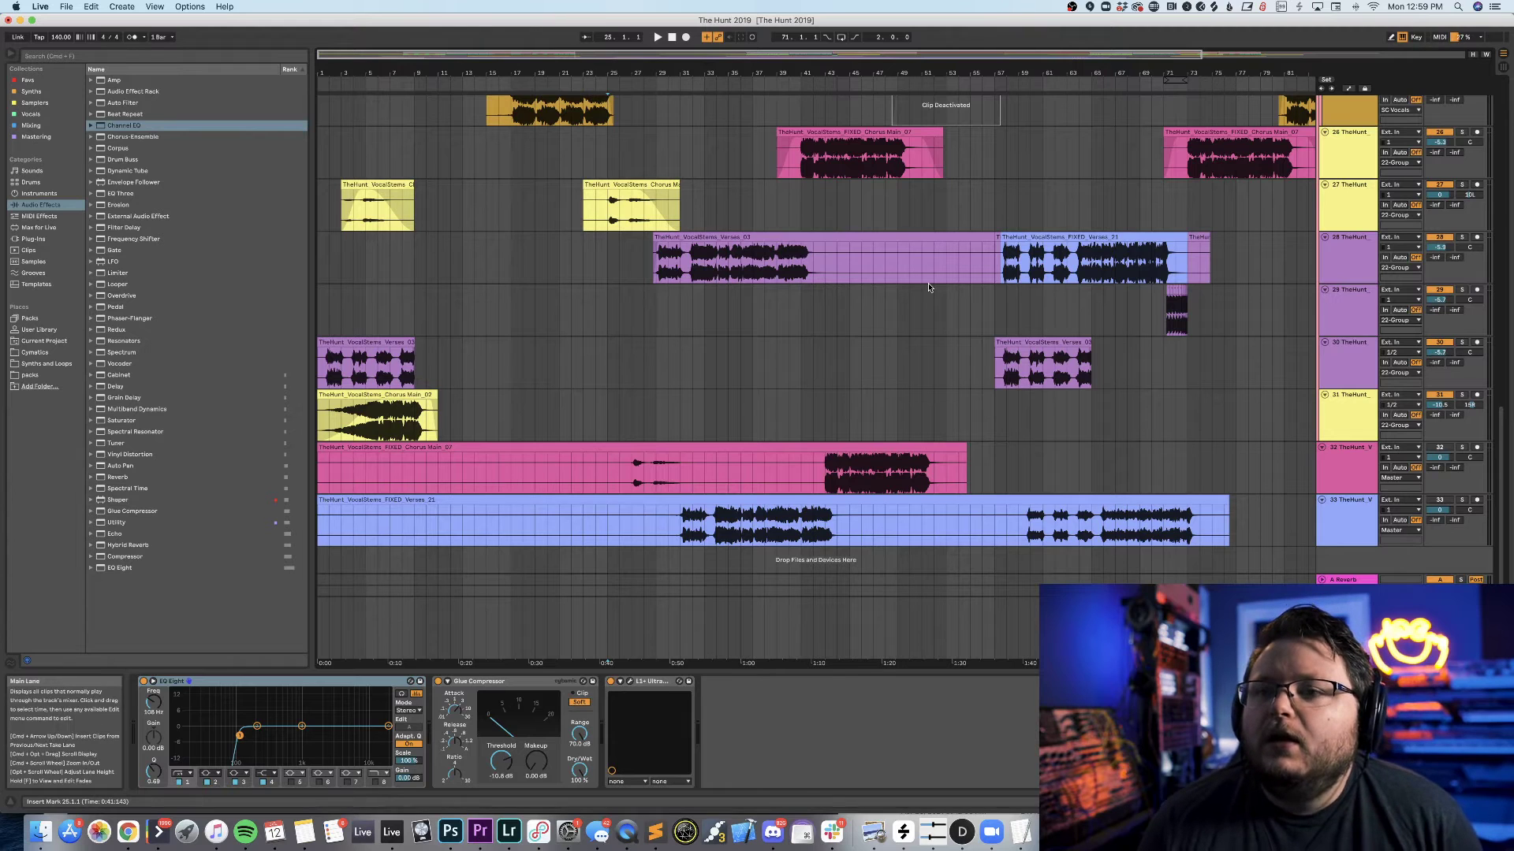
Place the insert marker at bar 2 in track 30's first Verses clip to show the track's devices.
left_click(327, 373)
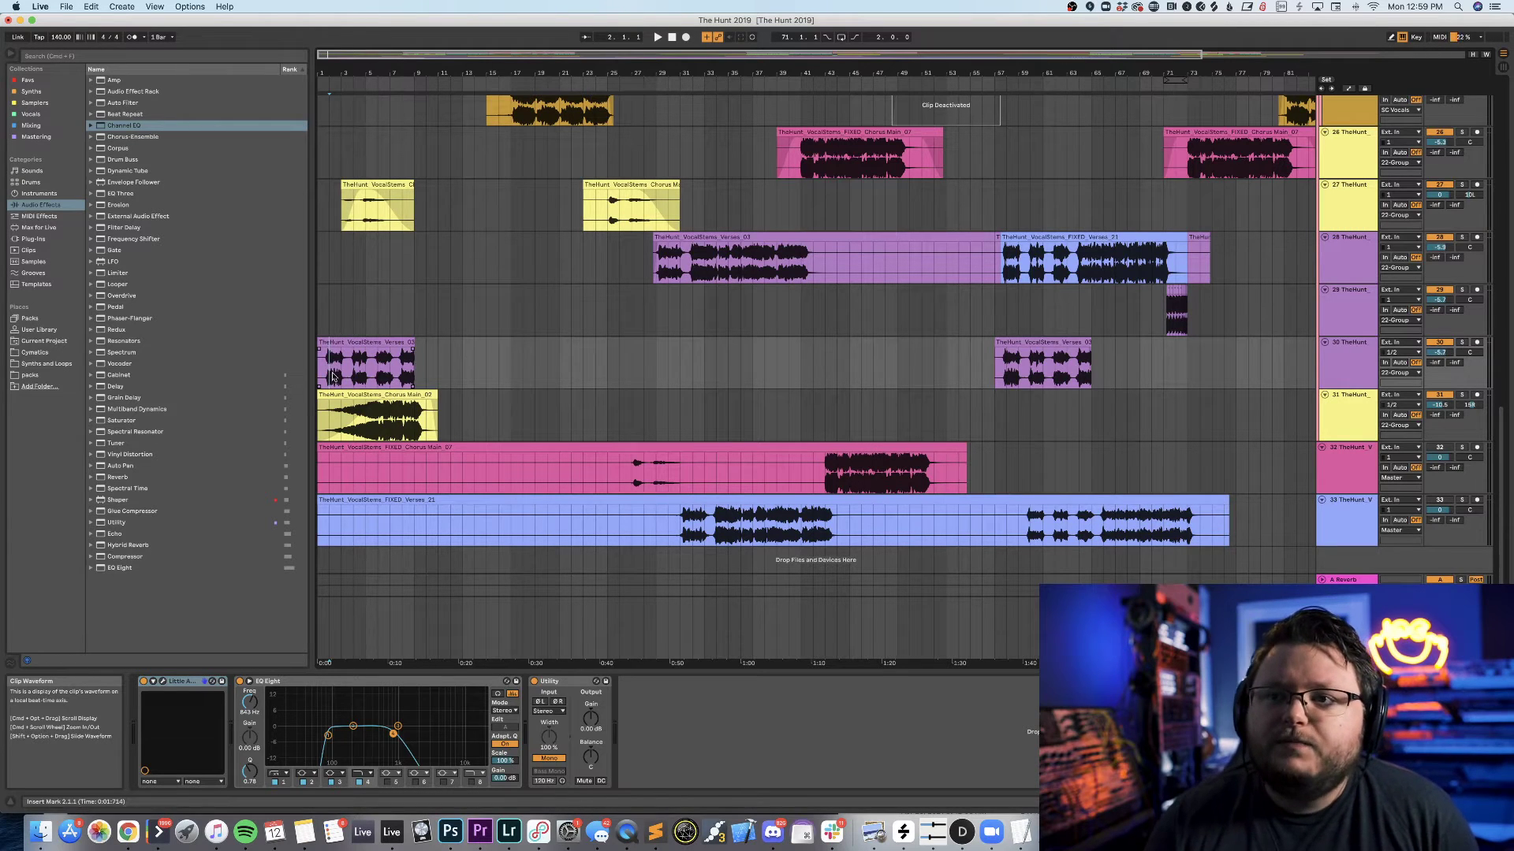
left_click(359, 338)
left_click(329, 389)
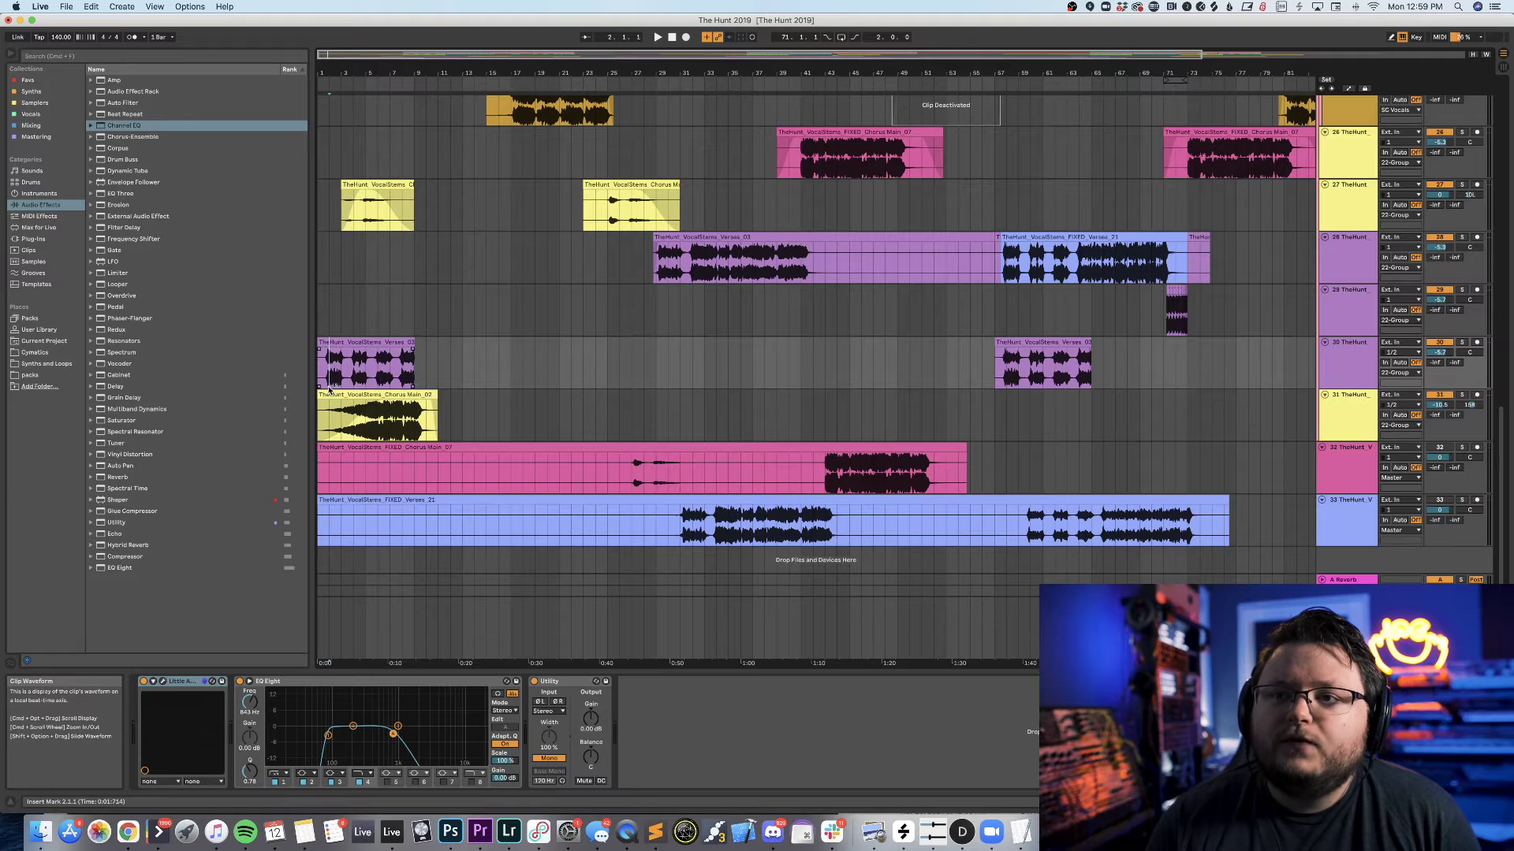
Select bars 9 to 18 of the Oh's clip, and place the insert marker at bar 25 on track 27.
scroll(335, 383, "up", 4)
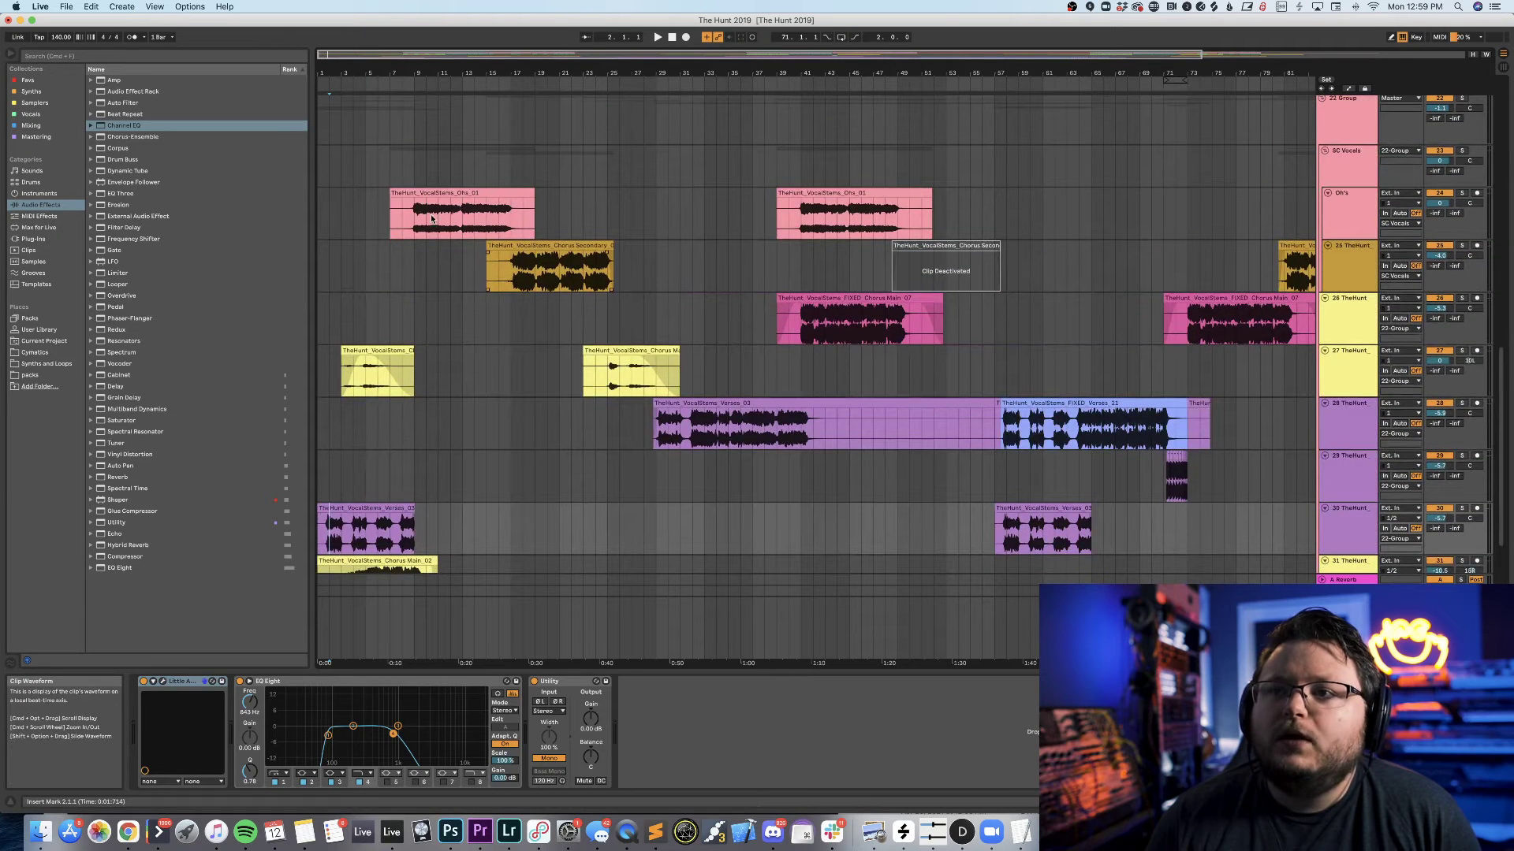
left_click(513, 315)
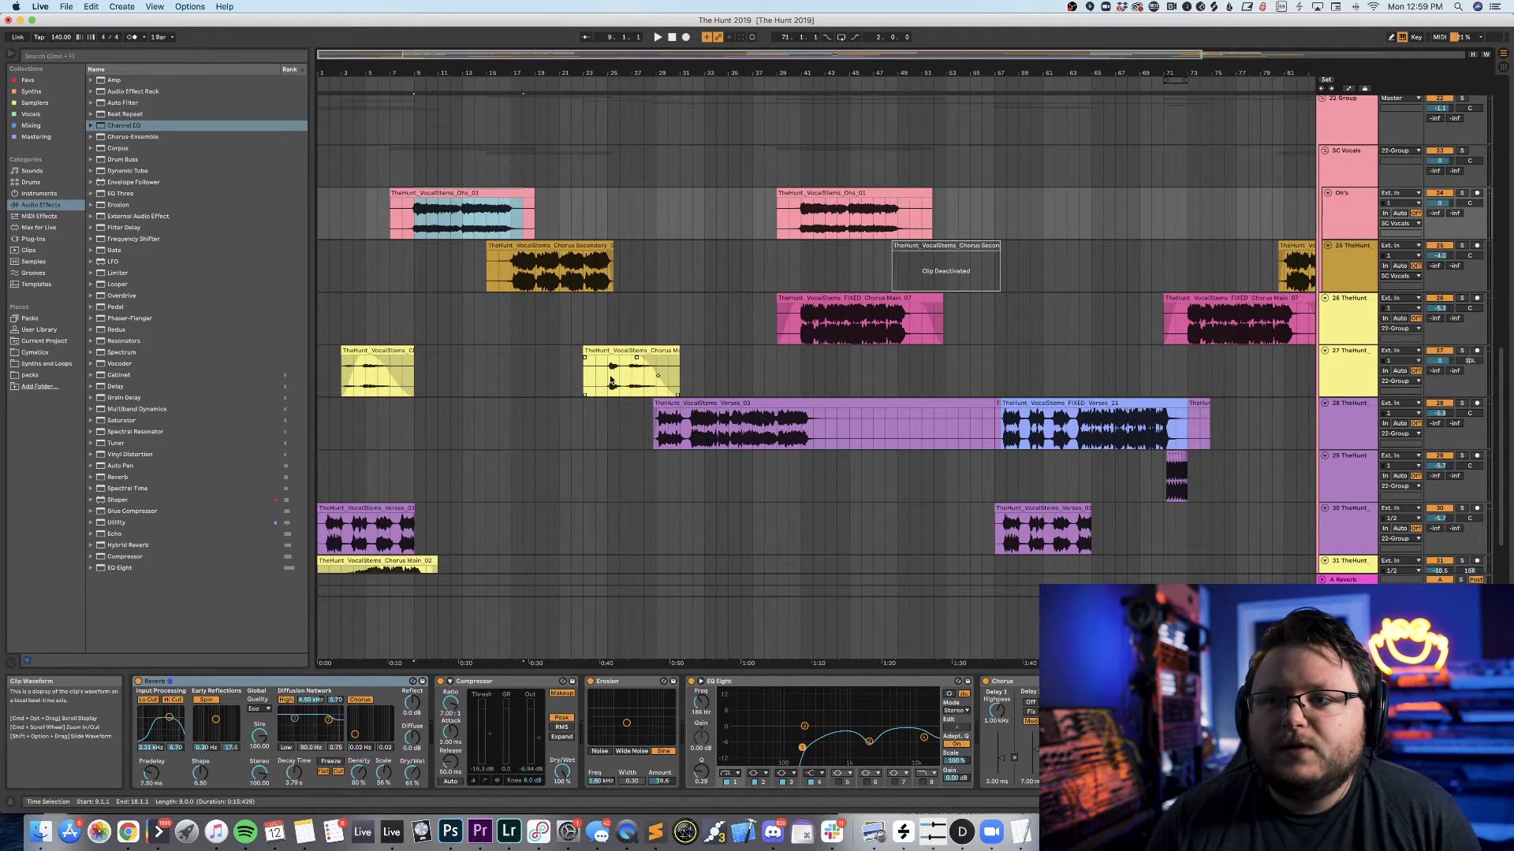
left_click(611, 381)
scroll(613, 379, "down", 4)
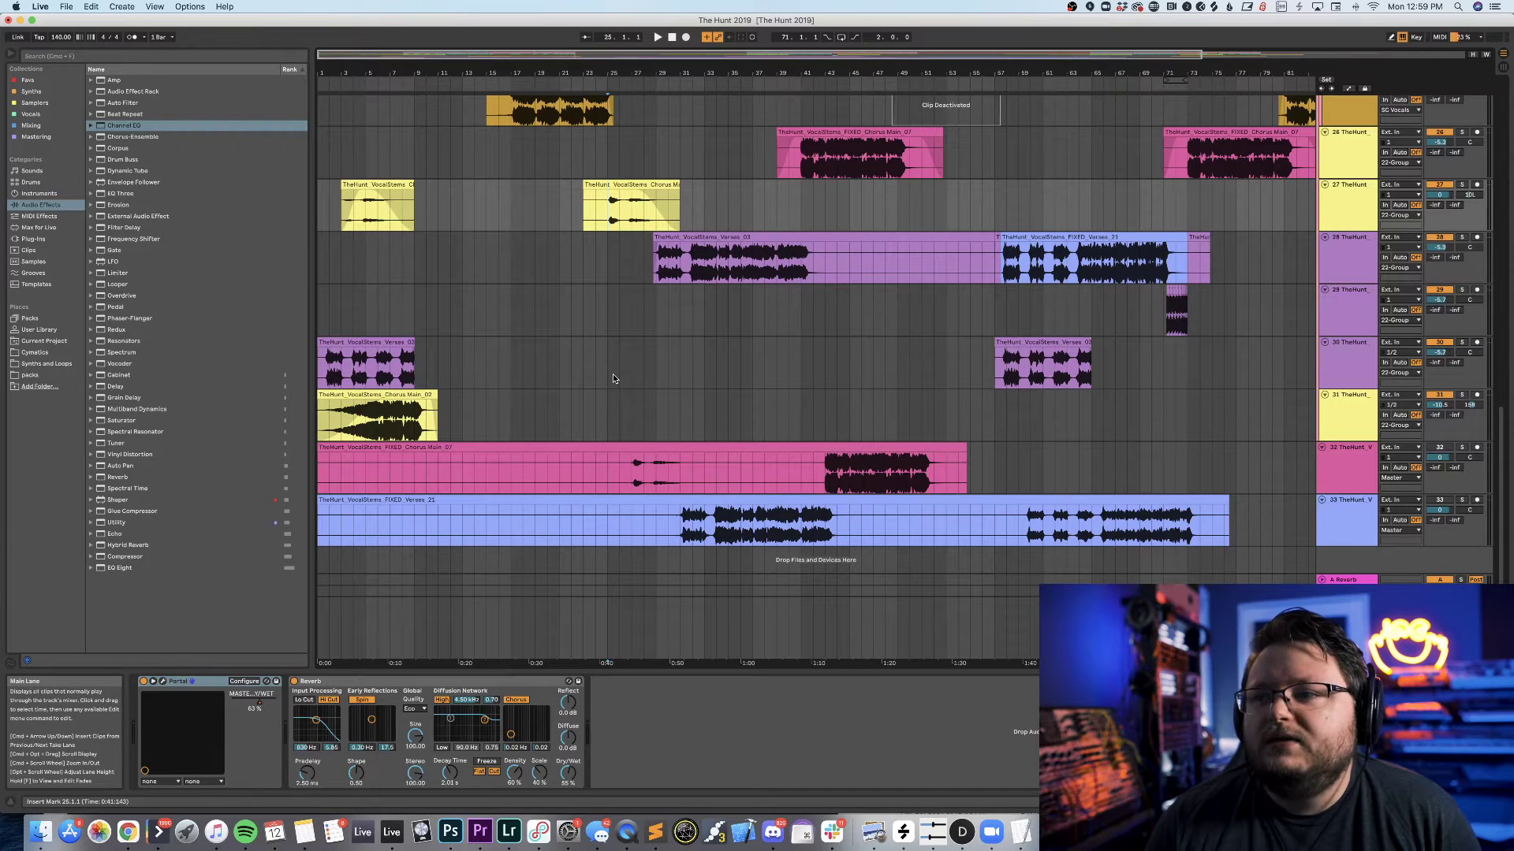
Fold tracks 32 and 33, which hold the FIXED Chorus Main and FIXED Verses vocal stems.
left_click(1322, 447)
left_click(1322, 459)
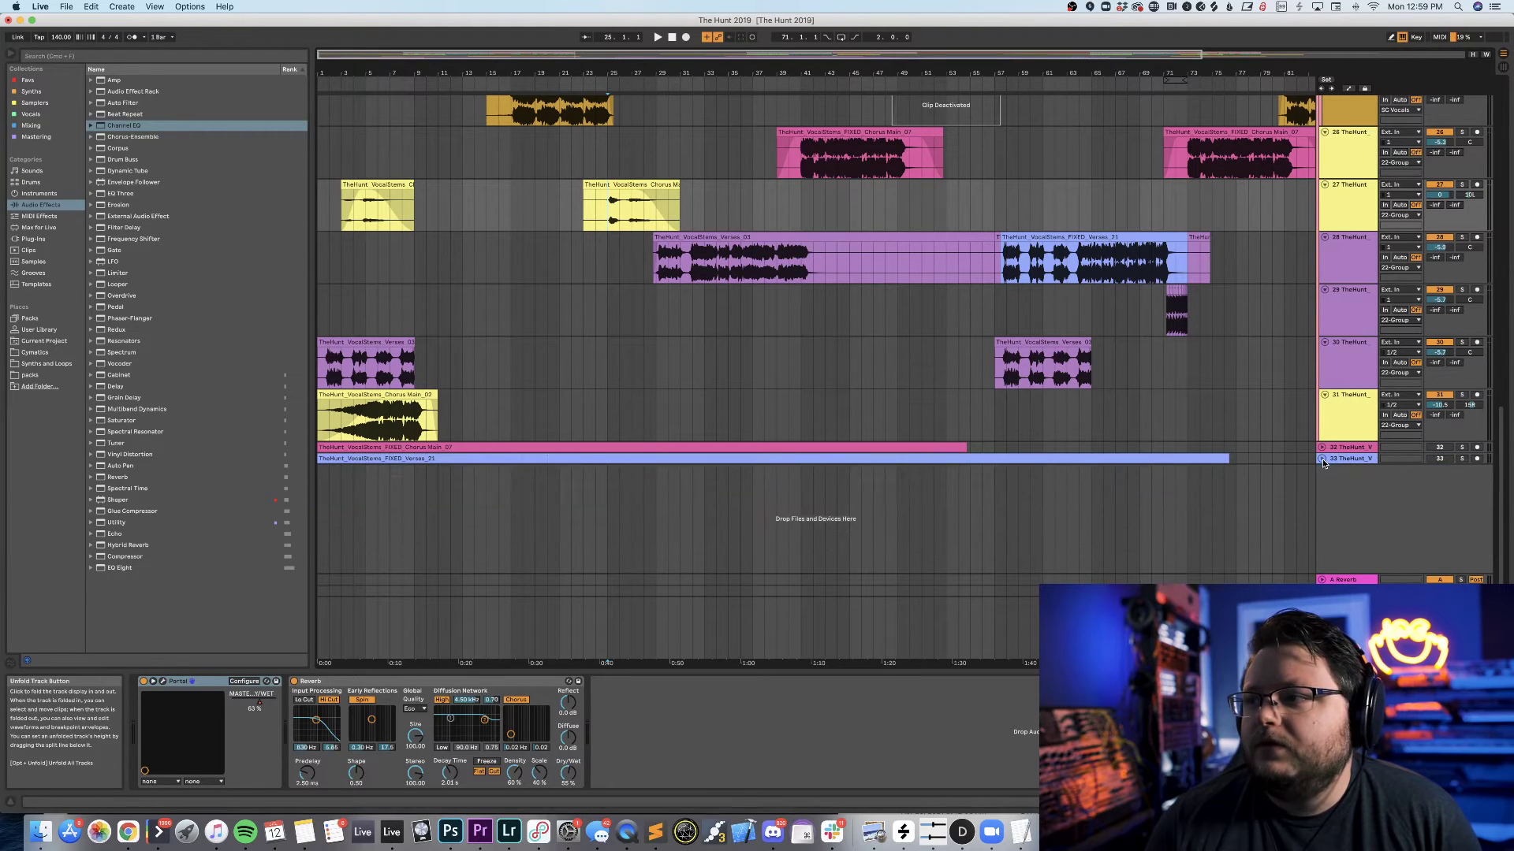
scroll(1016, 355, "up", 4)
scroll(1015, 359, "up", 1)
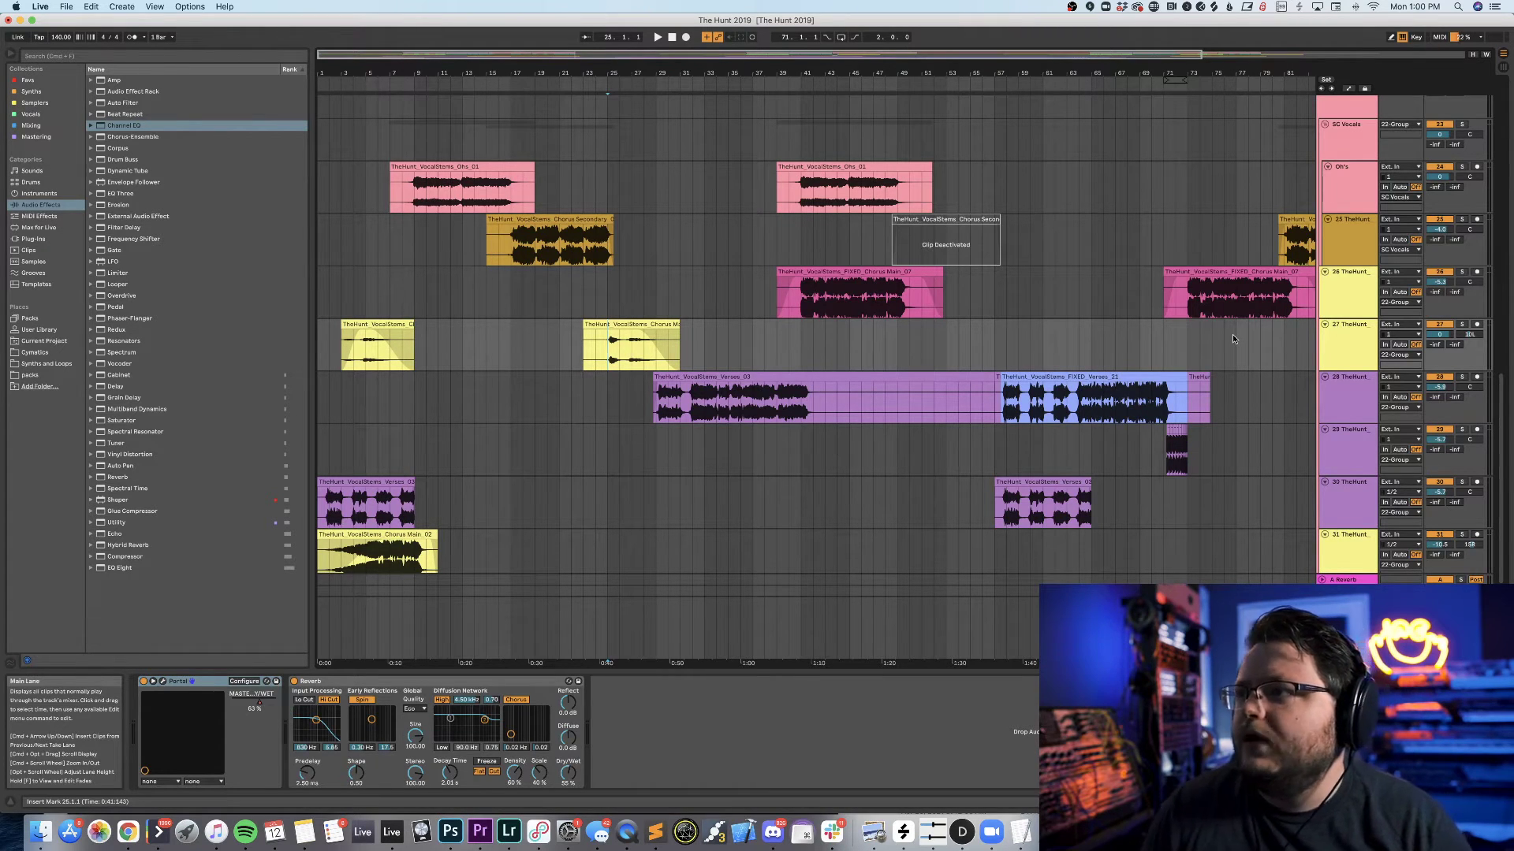
Look over the whole arrangement from vocals to synths and back, and place the insert marker at bar 9 on the Oh's track.
scroll(1235, 339, "up", 1)
scroll(1235, 339, "down", 3)
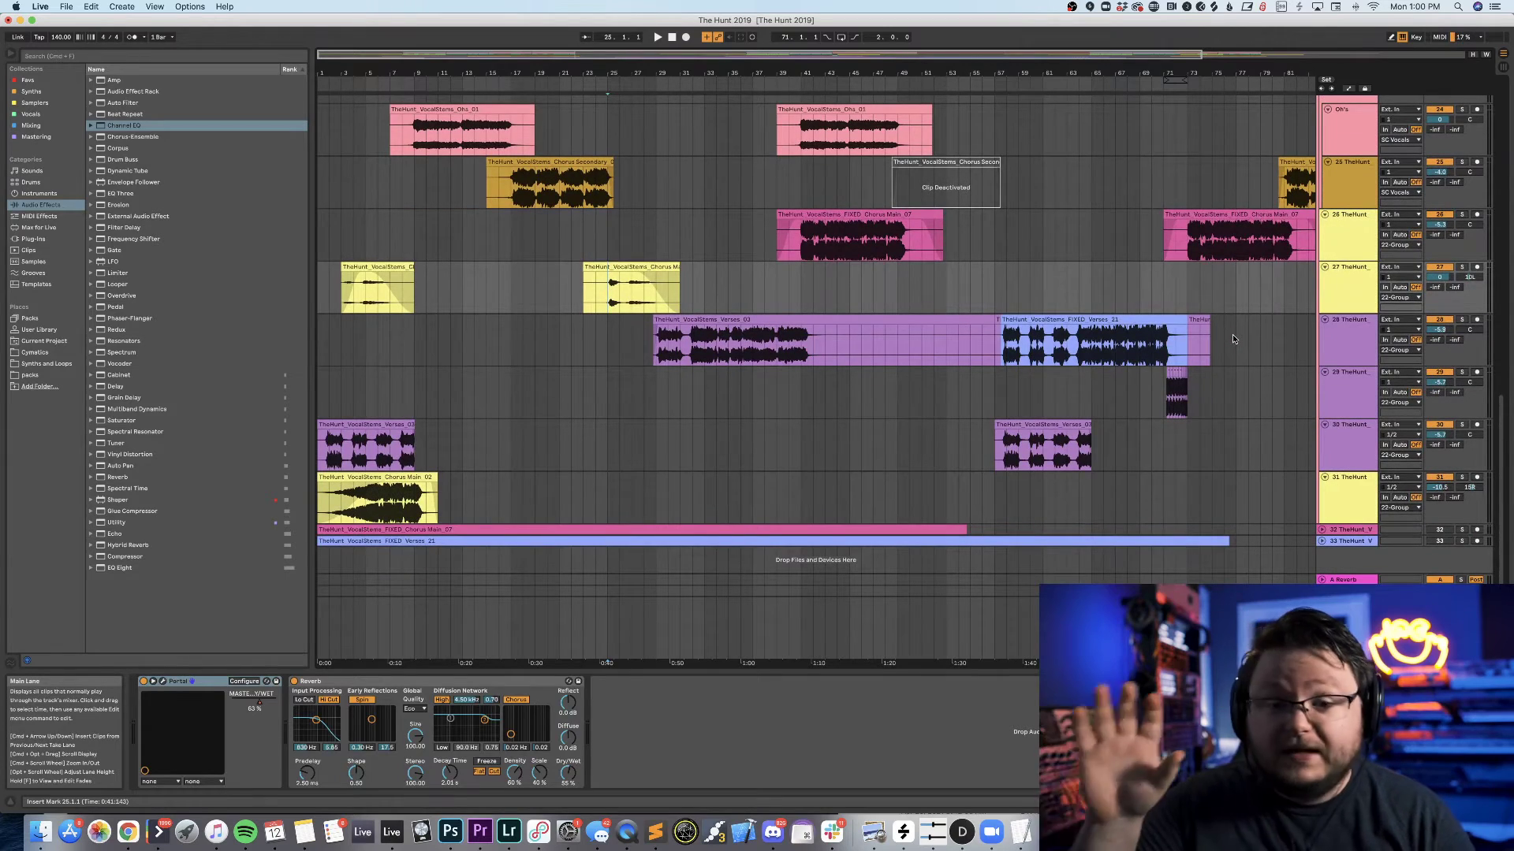
scroll(969, 276, "up", 6)
scroll(693, 169, "up", 6)
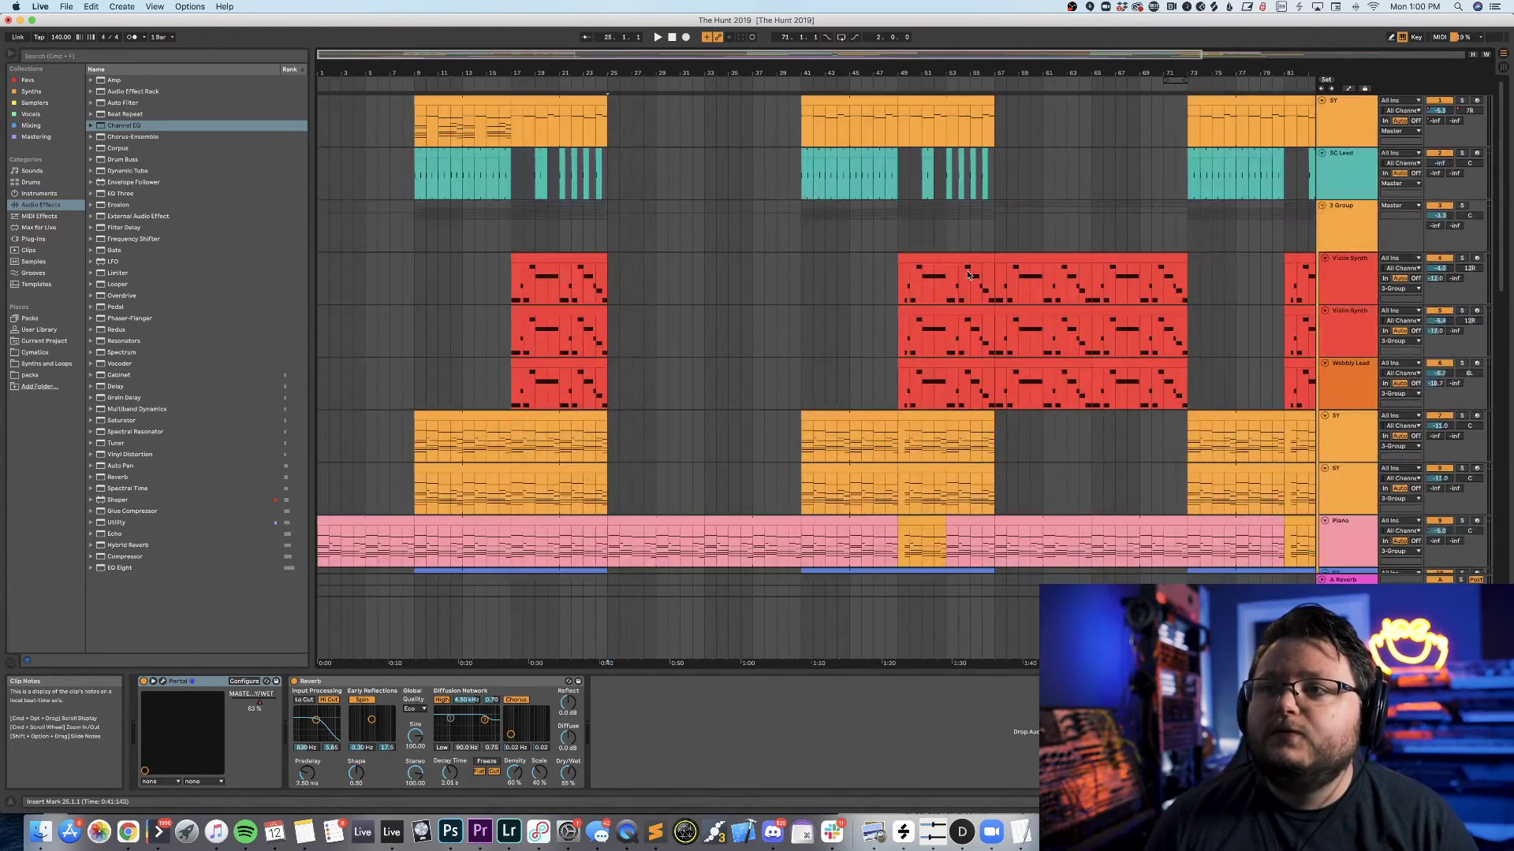
scroll(688, 177, "down", 5)
scroll(688, 177, "down", 6)
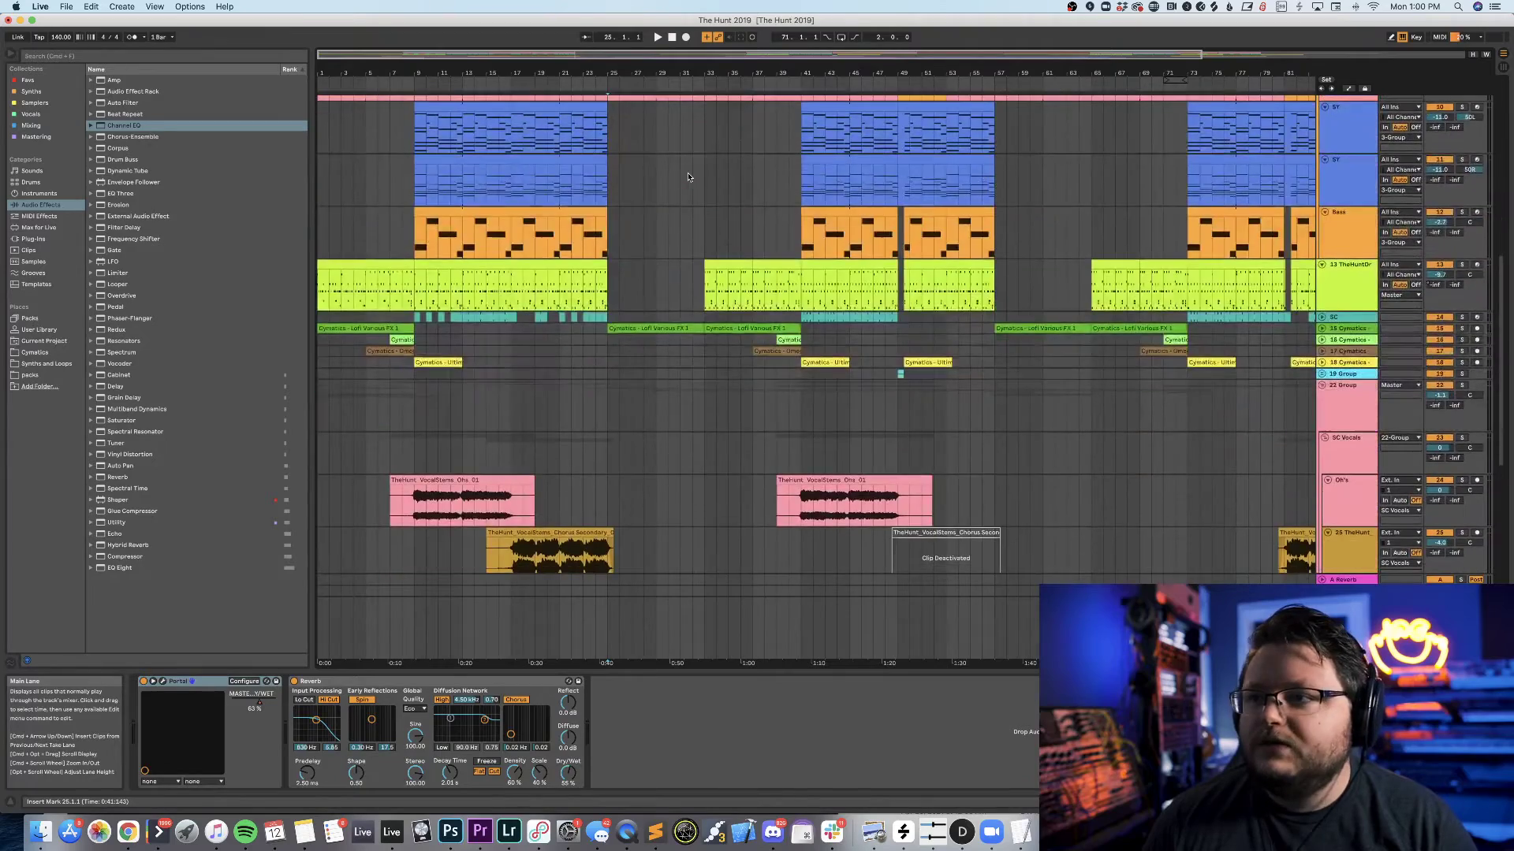
scroll(688, 176, "down", 1)
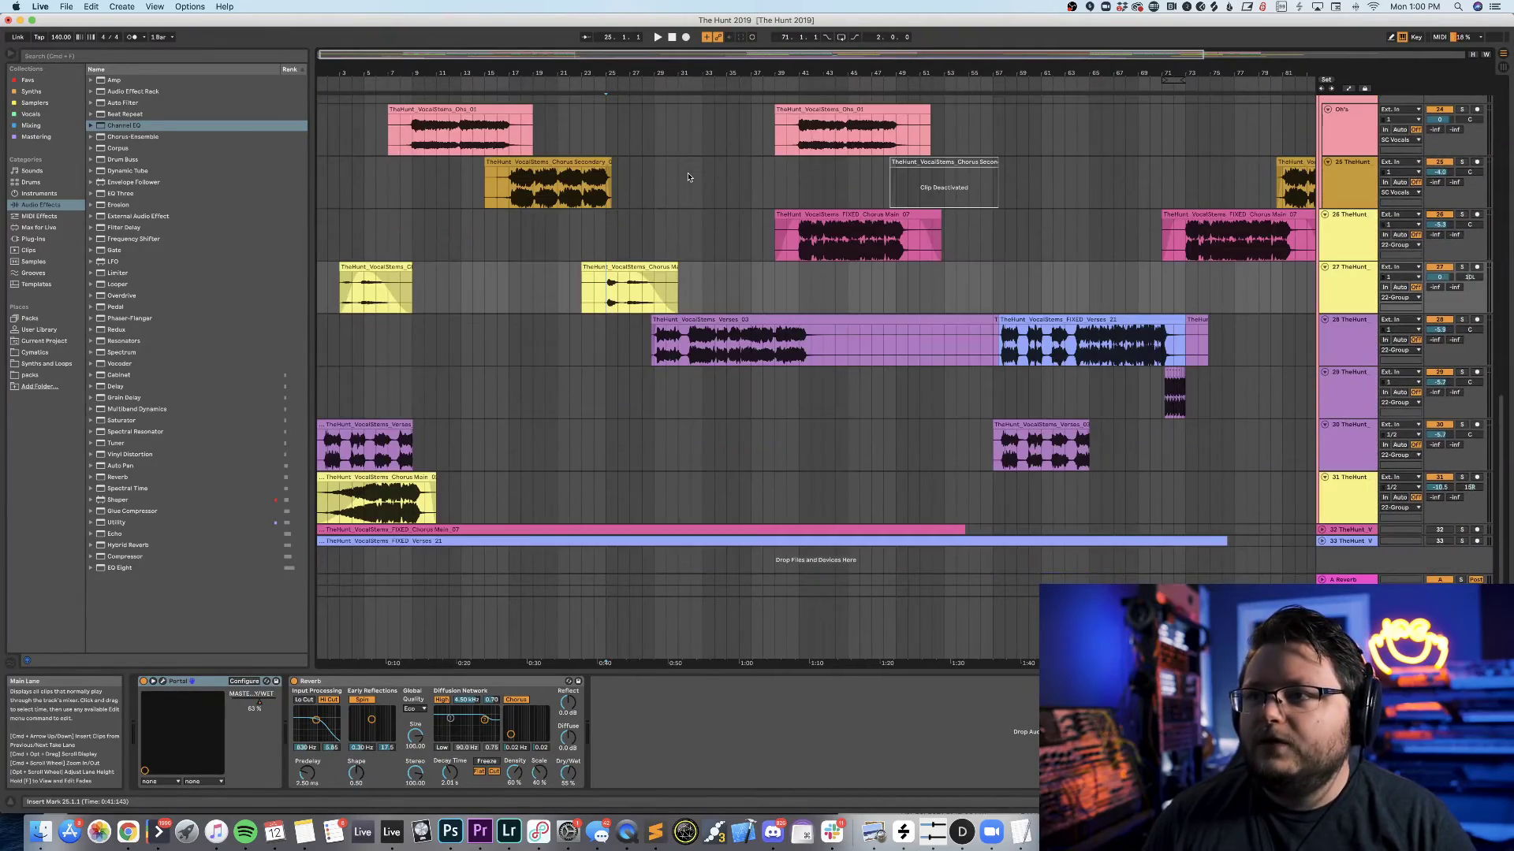
scroll(688, 177, "up", 3)
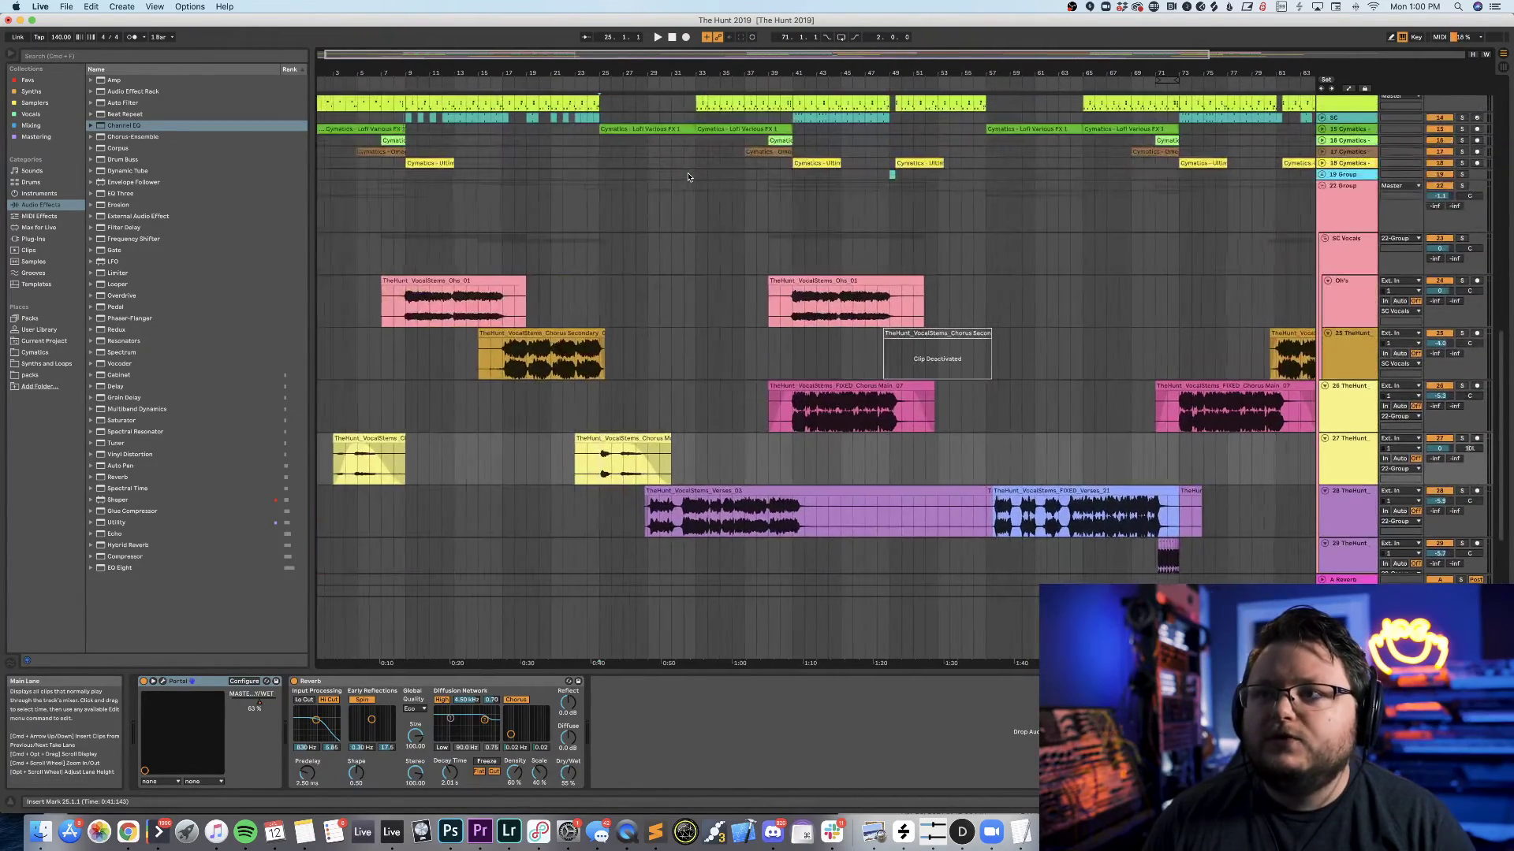
left_click(414, 306)
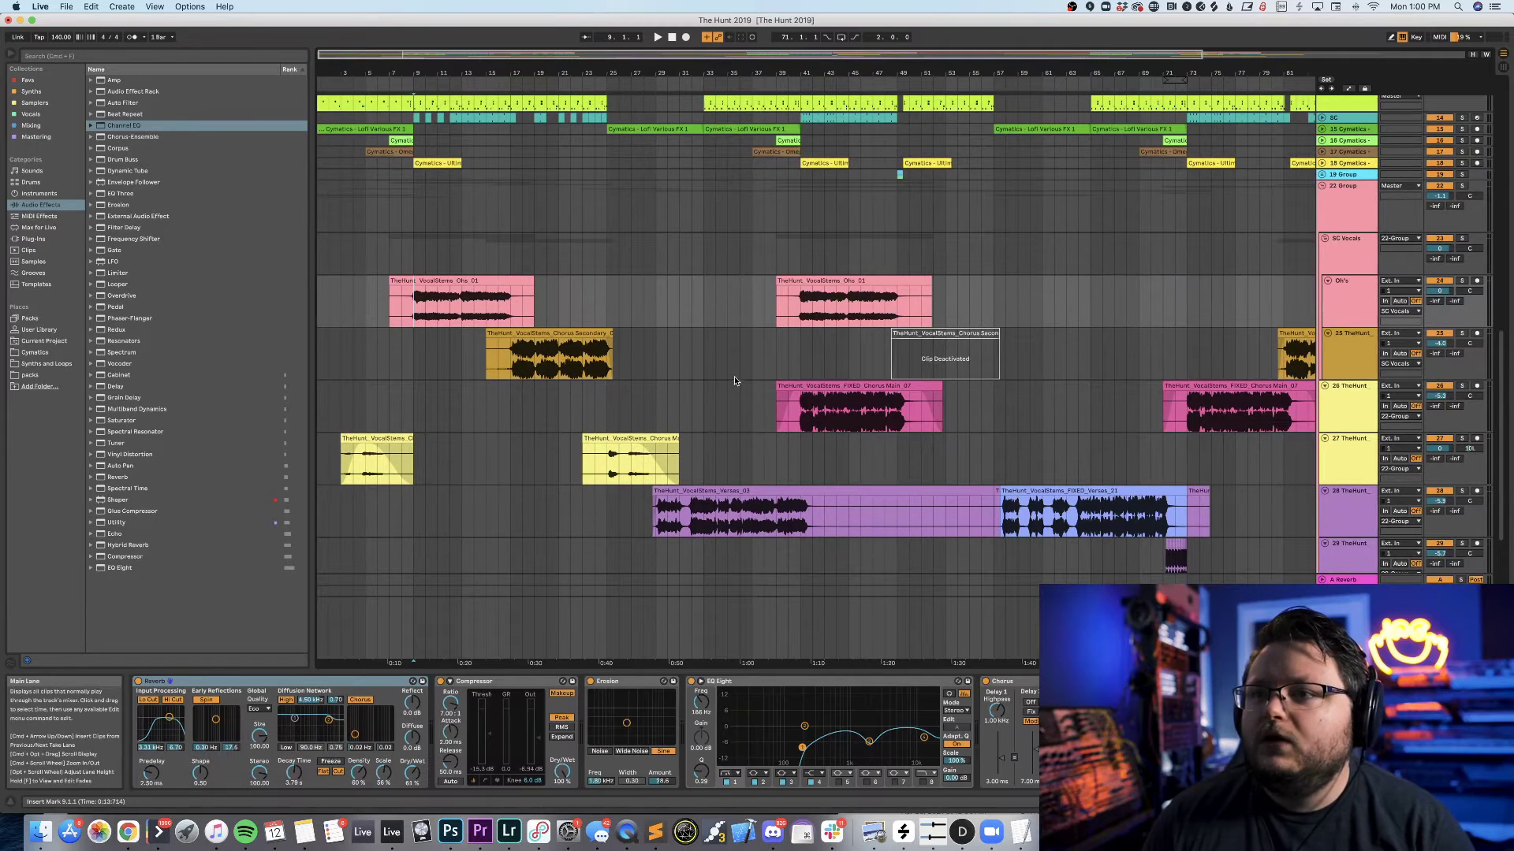
Solo the purple Verses vocal track 28 and audition its clip from bar 32.
scroll(625, 408, "down", 2)
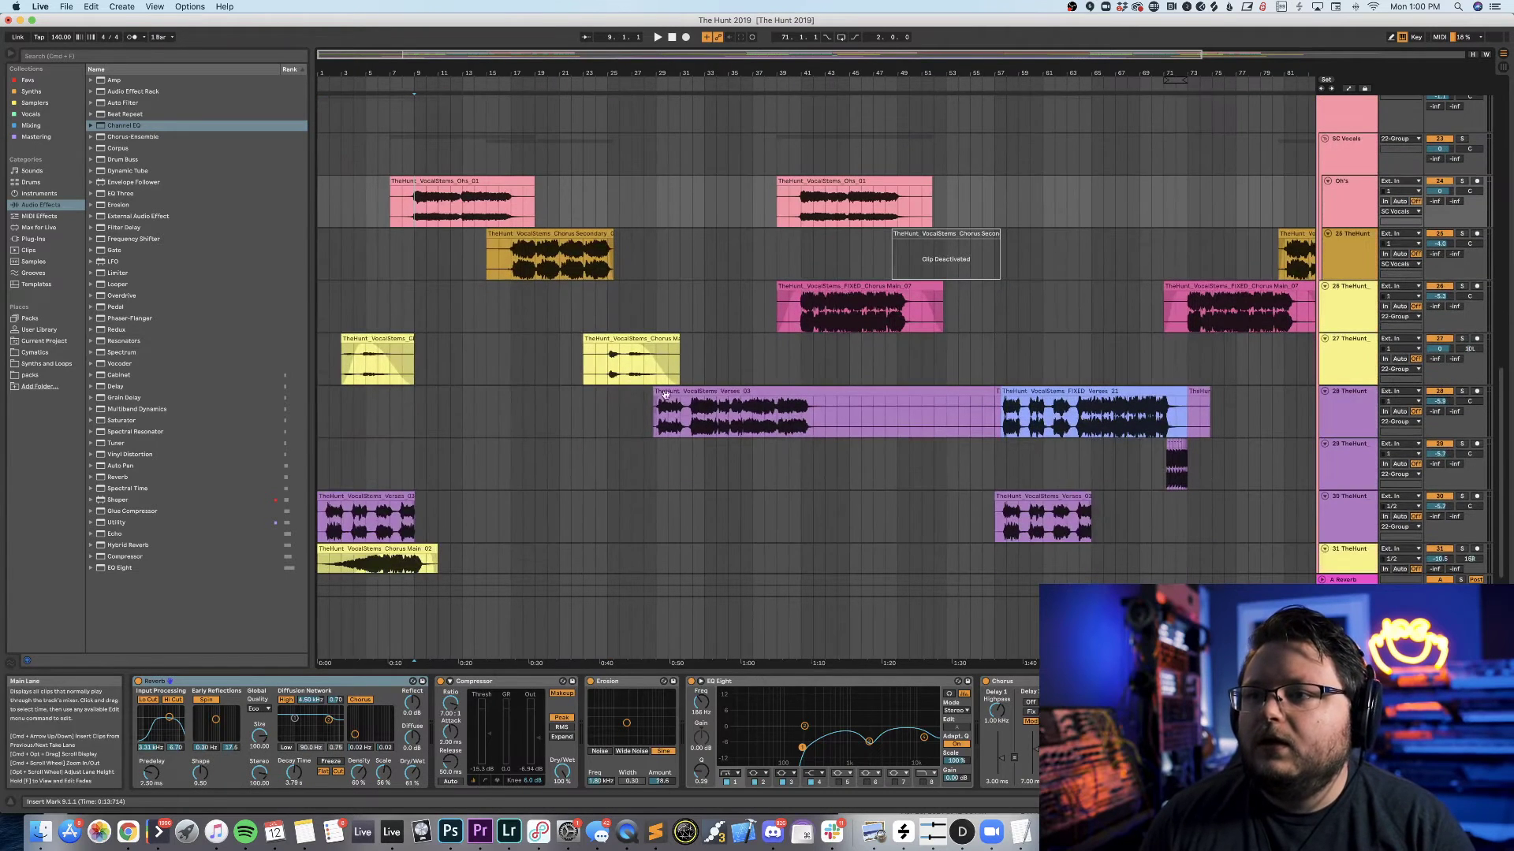
left_click(694, 423)
left_click(1459, 393)
key("space")
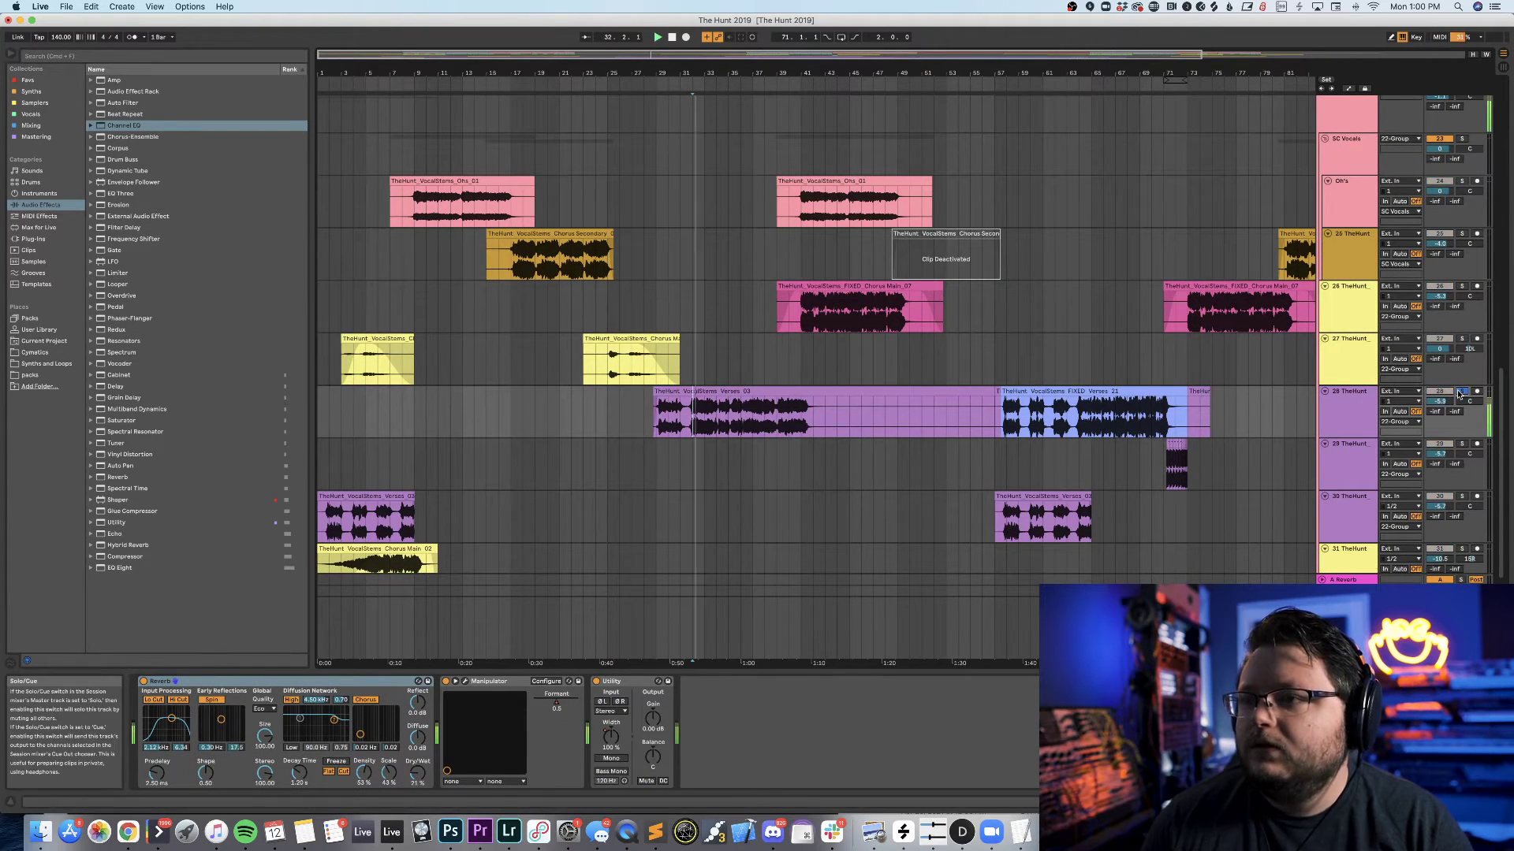
left_click(1354, 409)
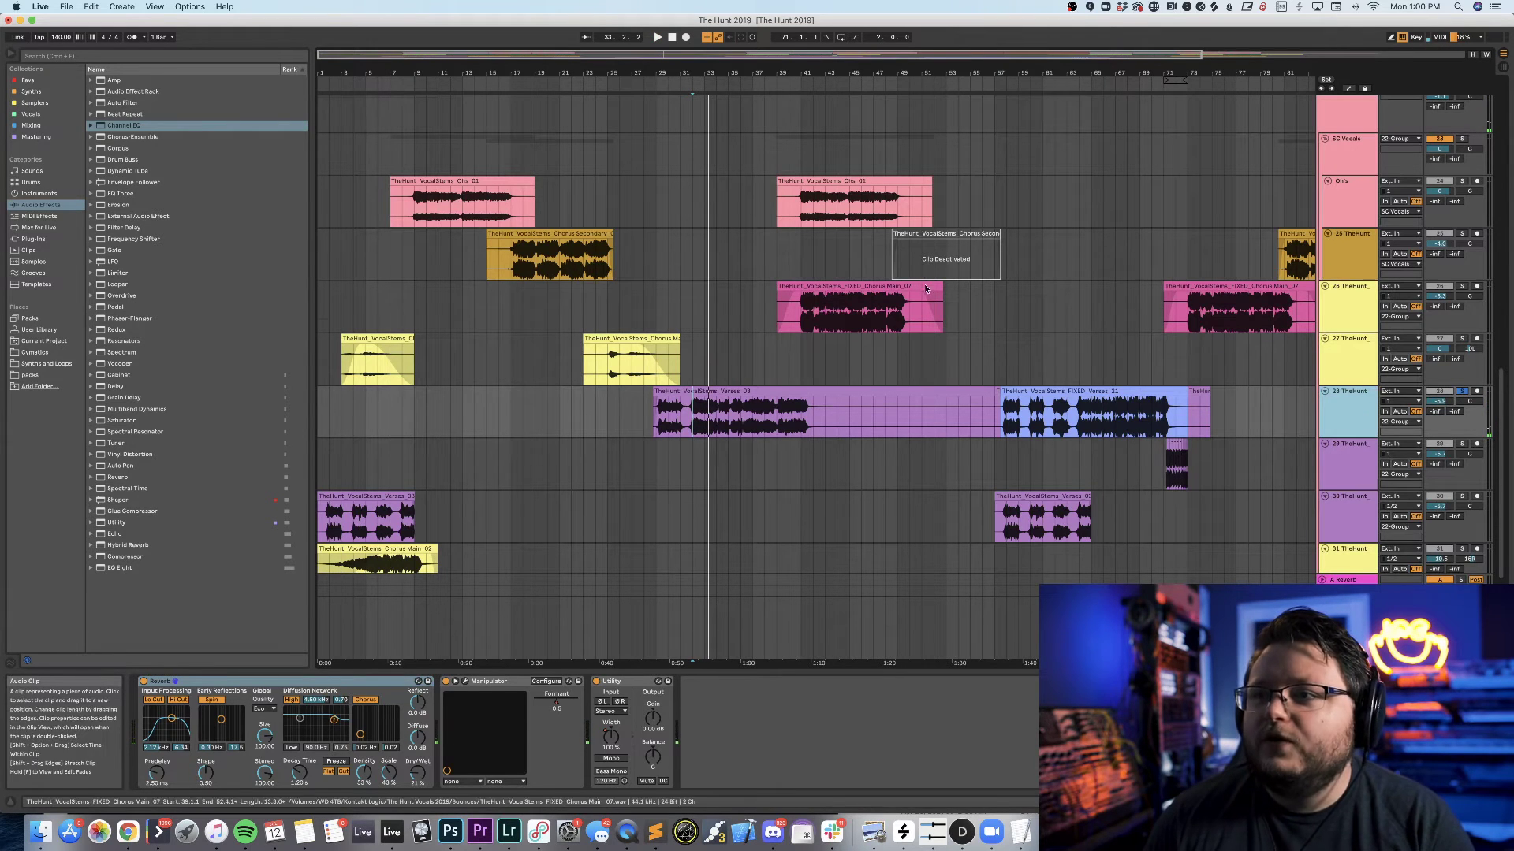
scroll(926, 290, "down", 3)
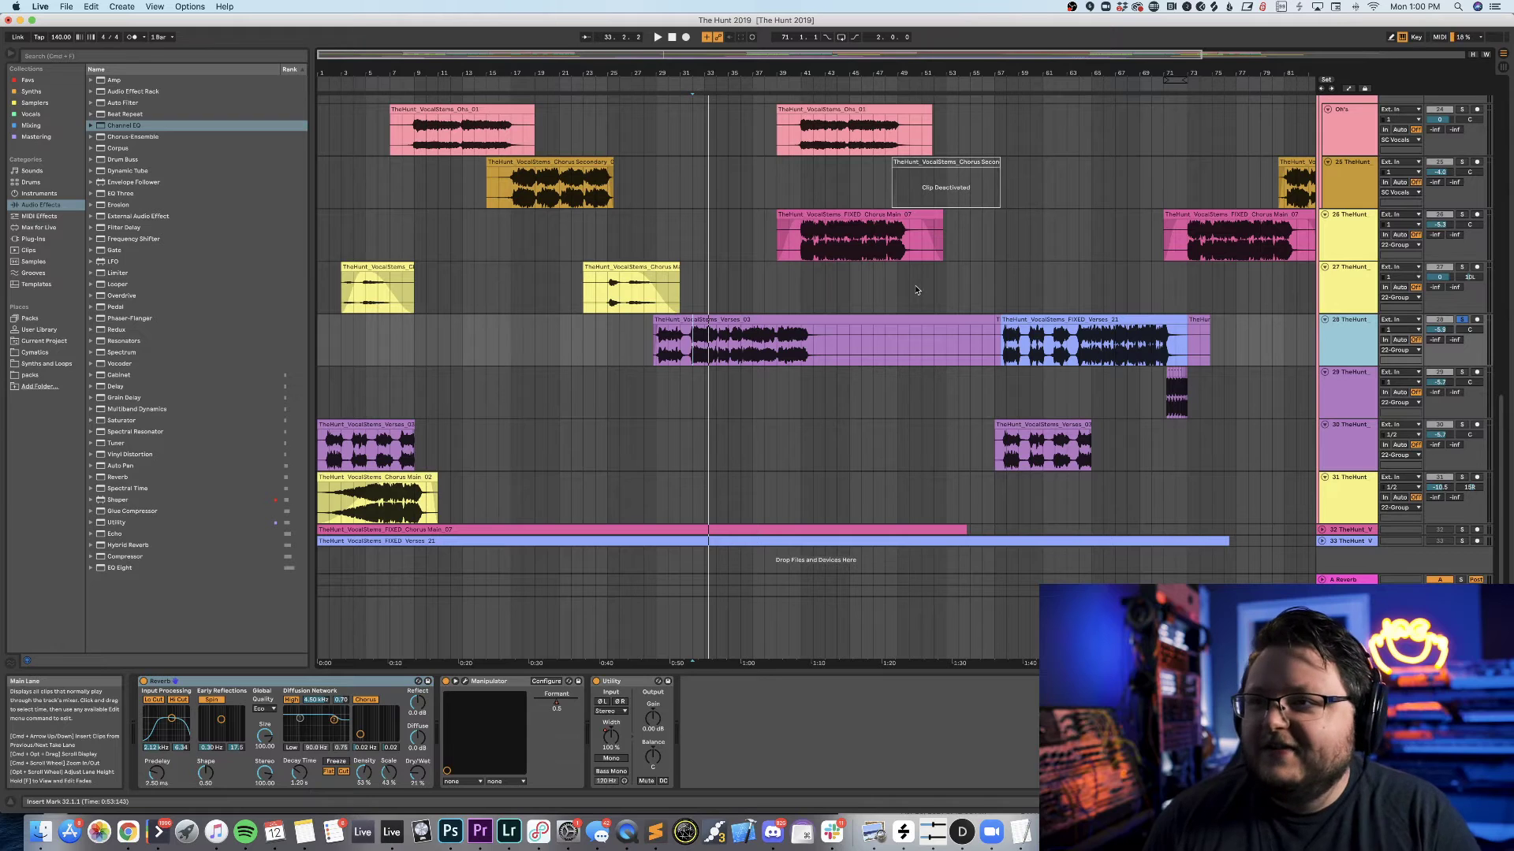
key("space")
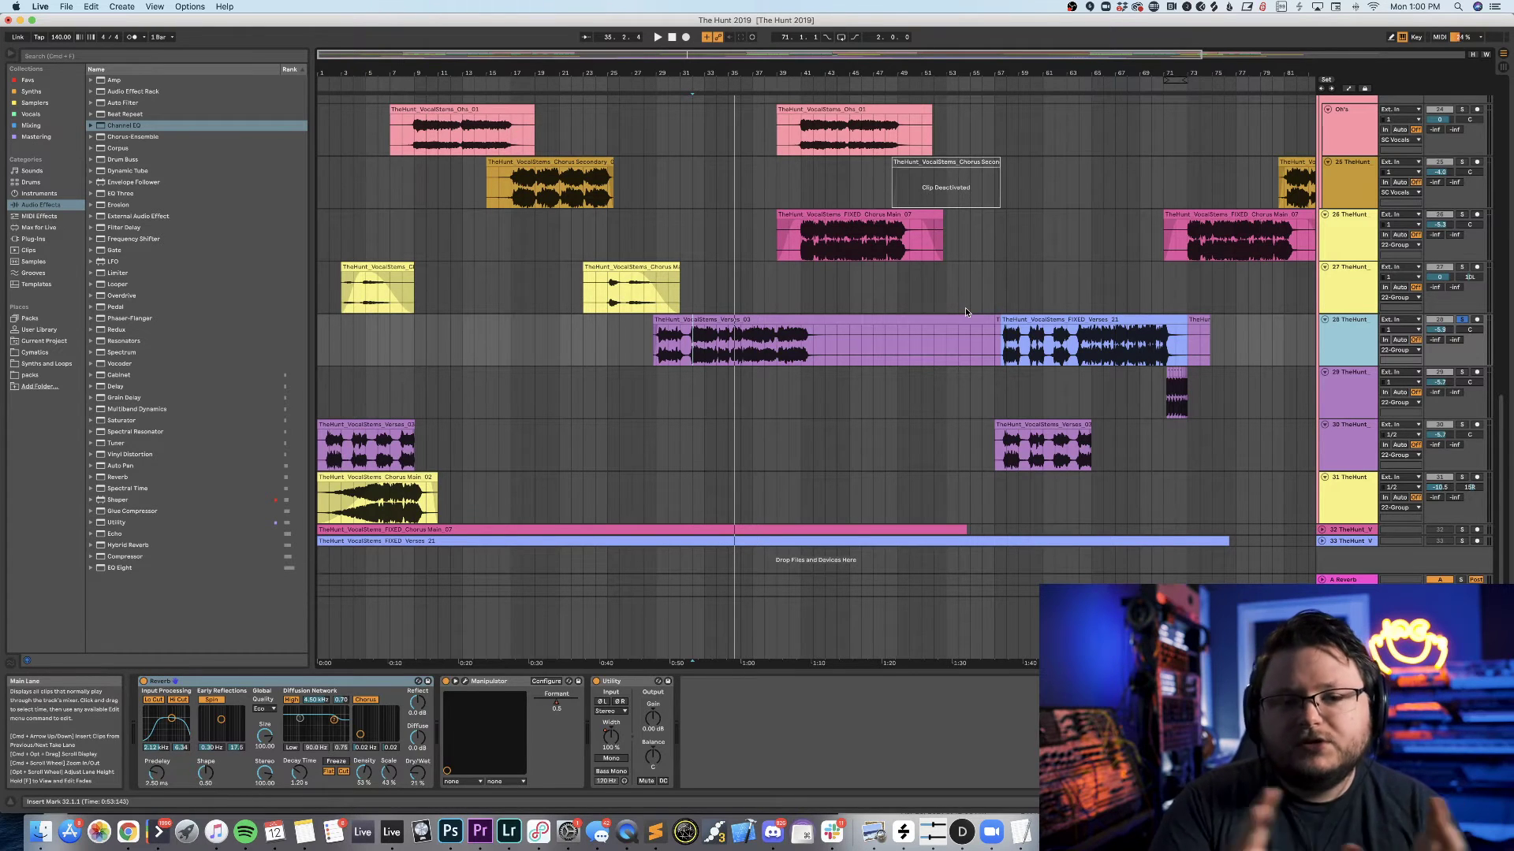
Place the insert marker at bar 29 on the purple Verses track 28, and solo the vocal group 22.
left_click(657, 354)
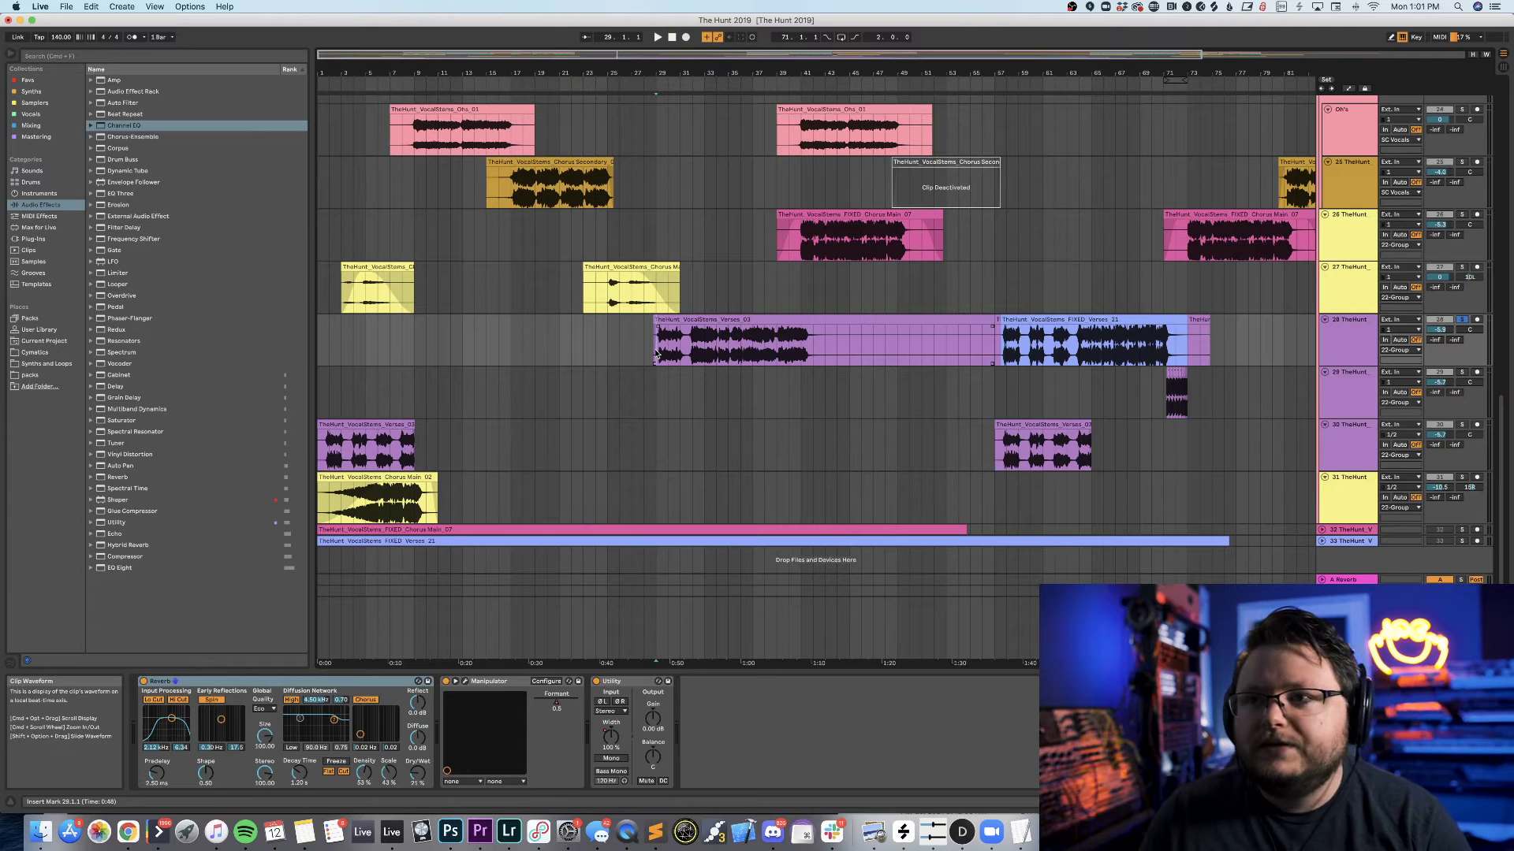
scroll(656, 354, "up", 1)
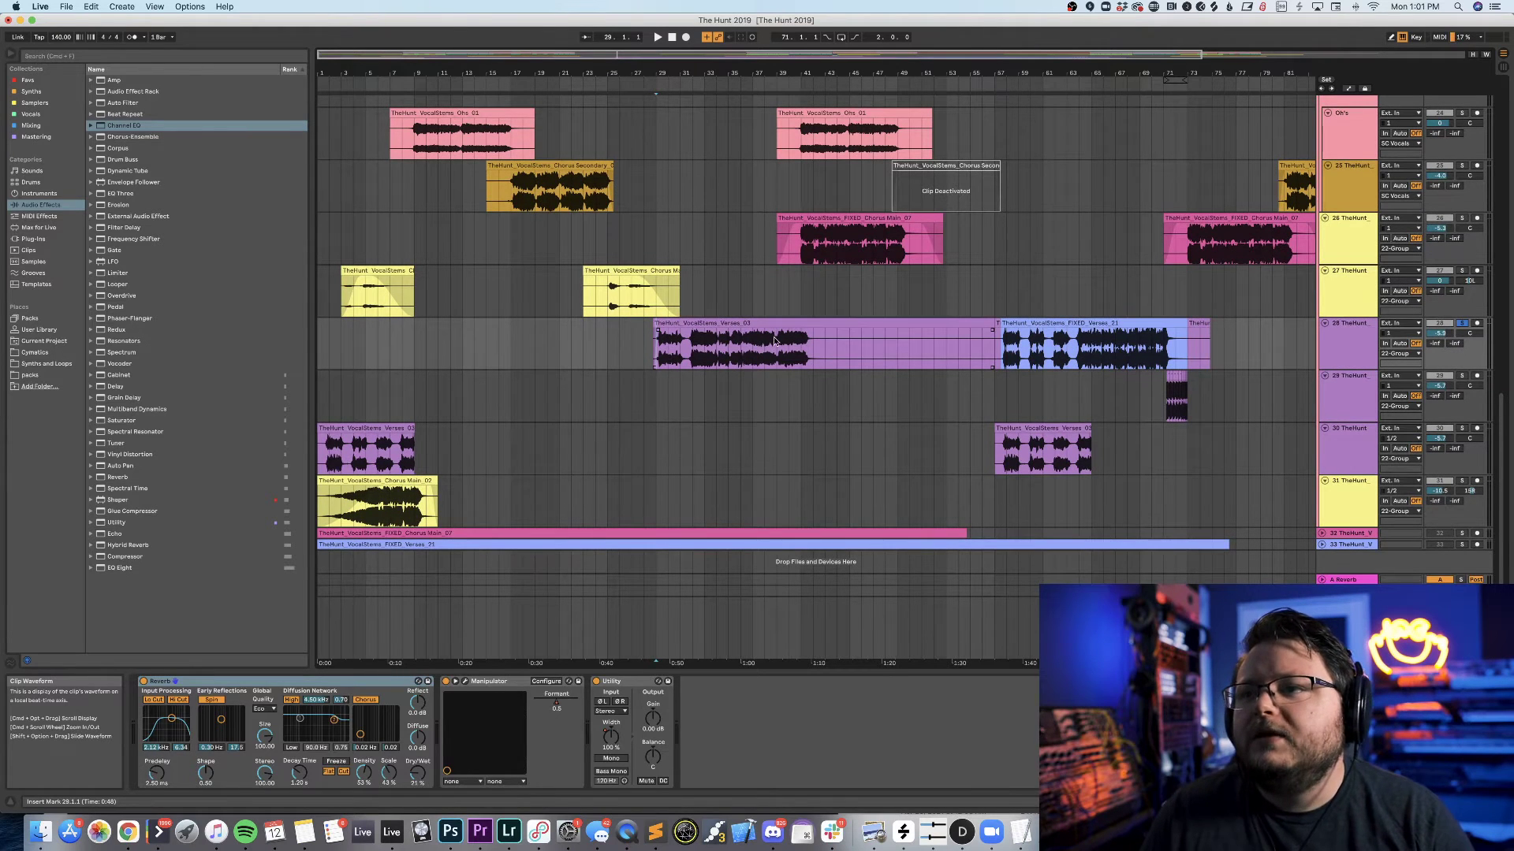
scroll(1108, 250, "up", 5)
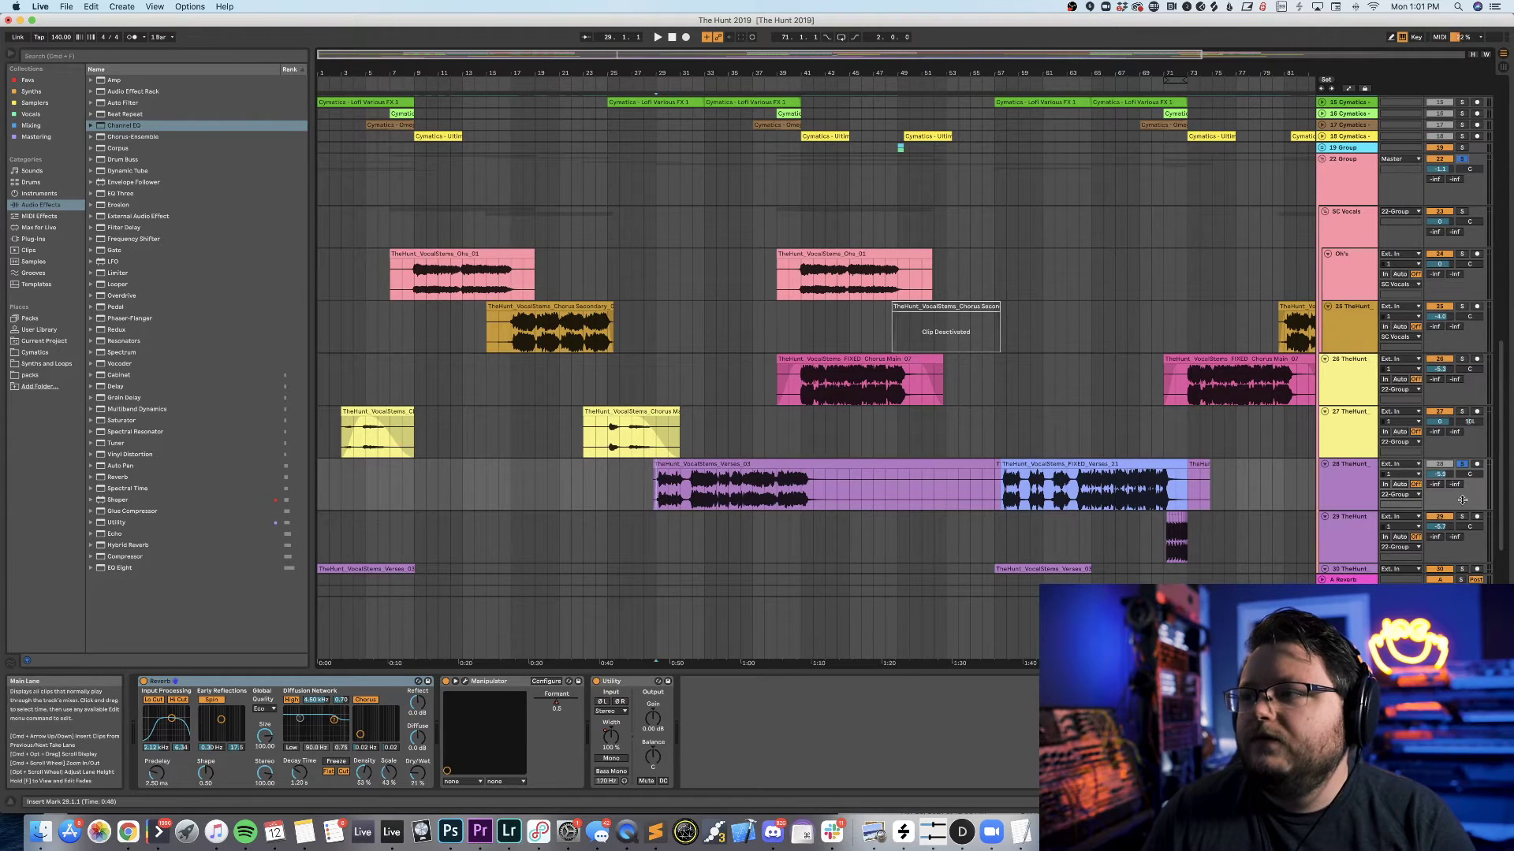
left_click(1462, 160)
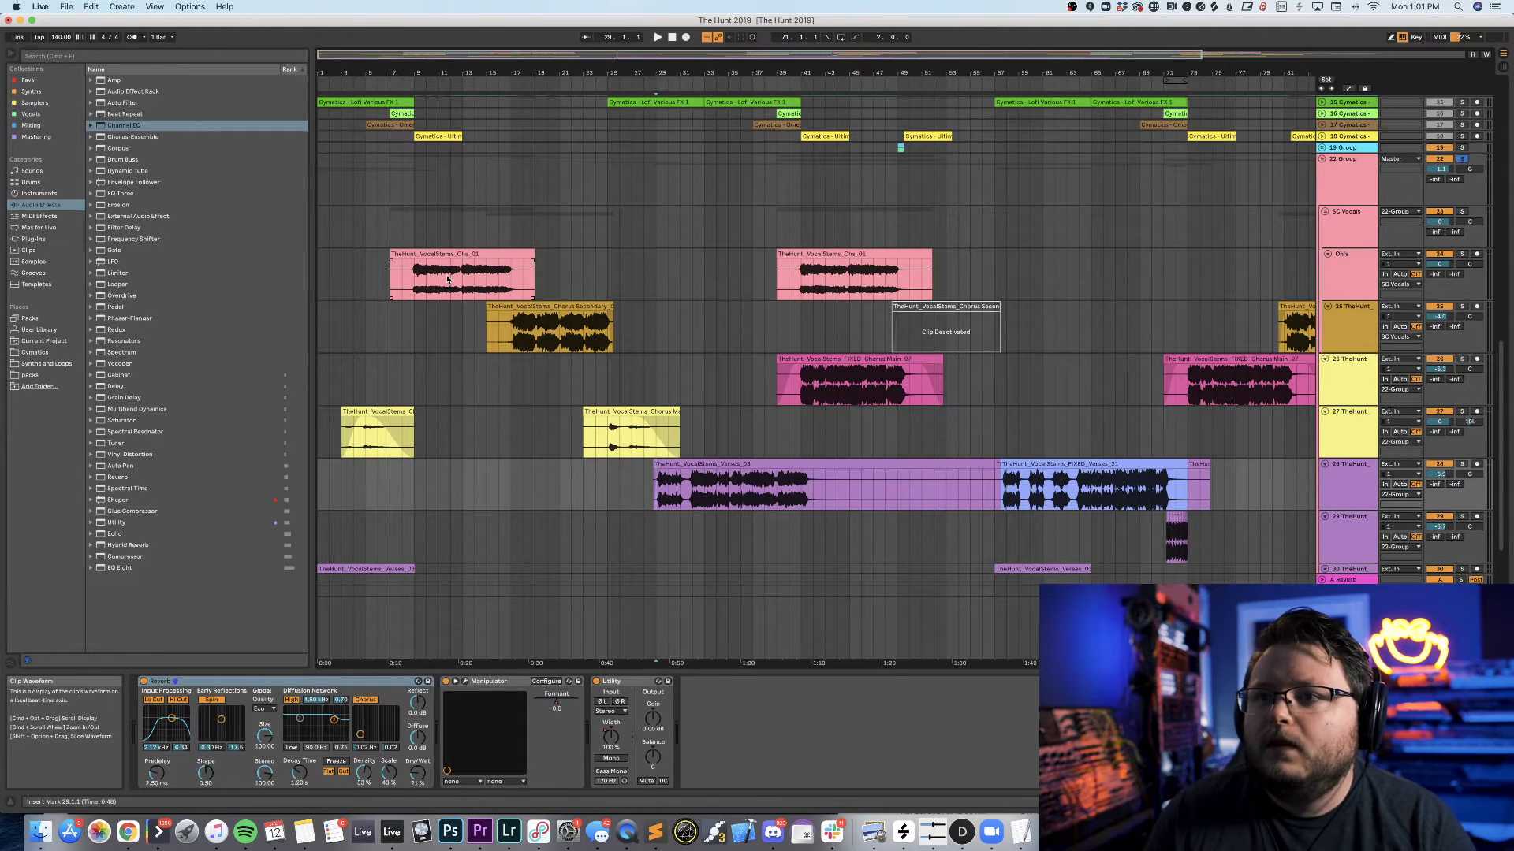
Audition the soloed vocal group from bar 37 through the second chorus, and stop playback.
scroll(747, 418, "down", 4)
scroll(747, 419, "down", 1)
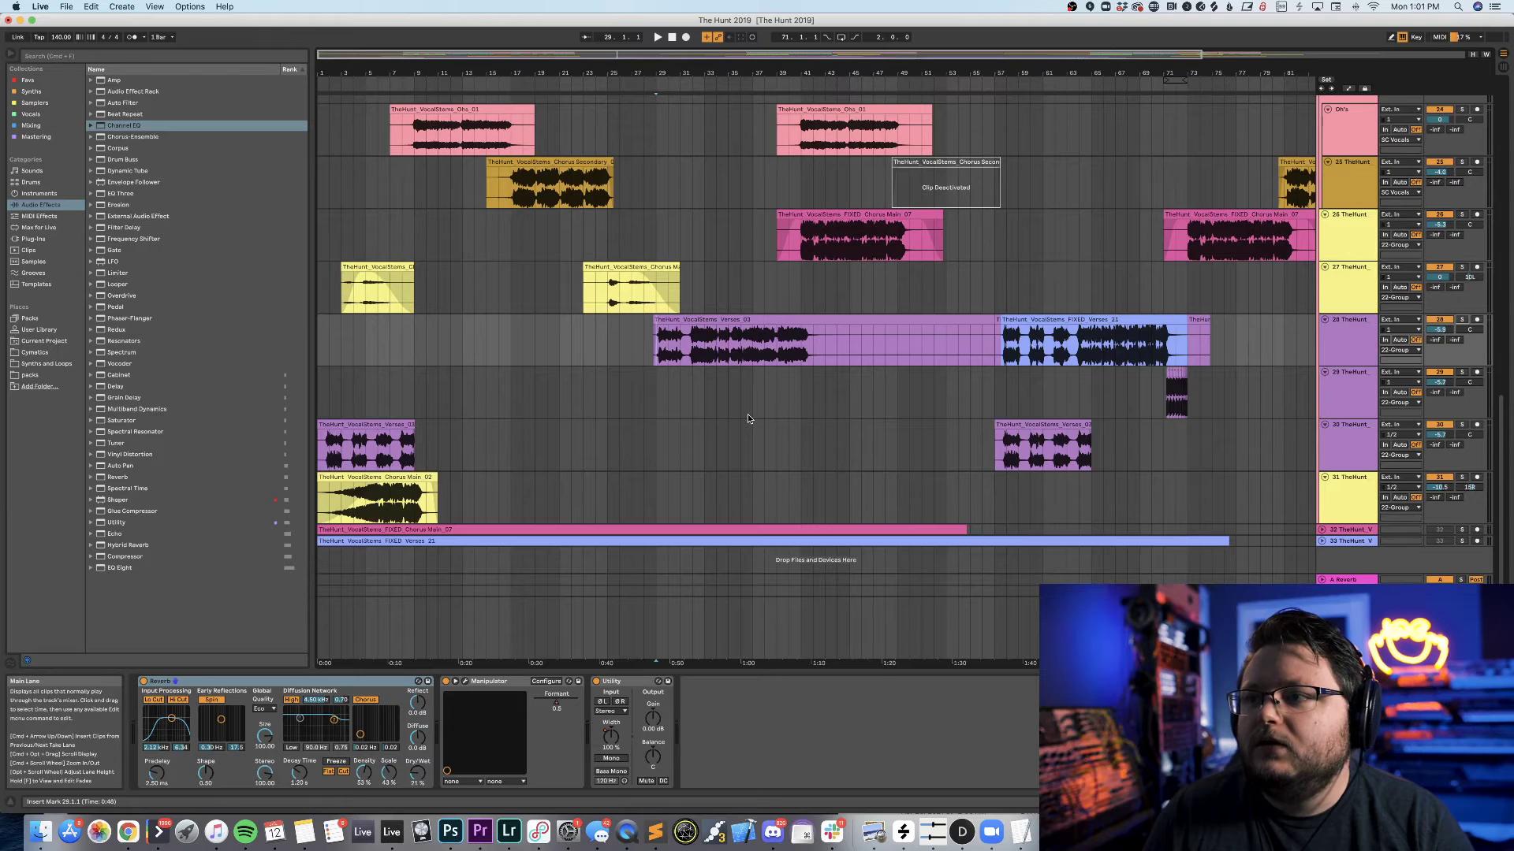
scroll(747, 418, "up", 3)
left_click(758, 447)
key("space")
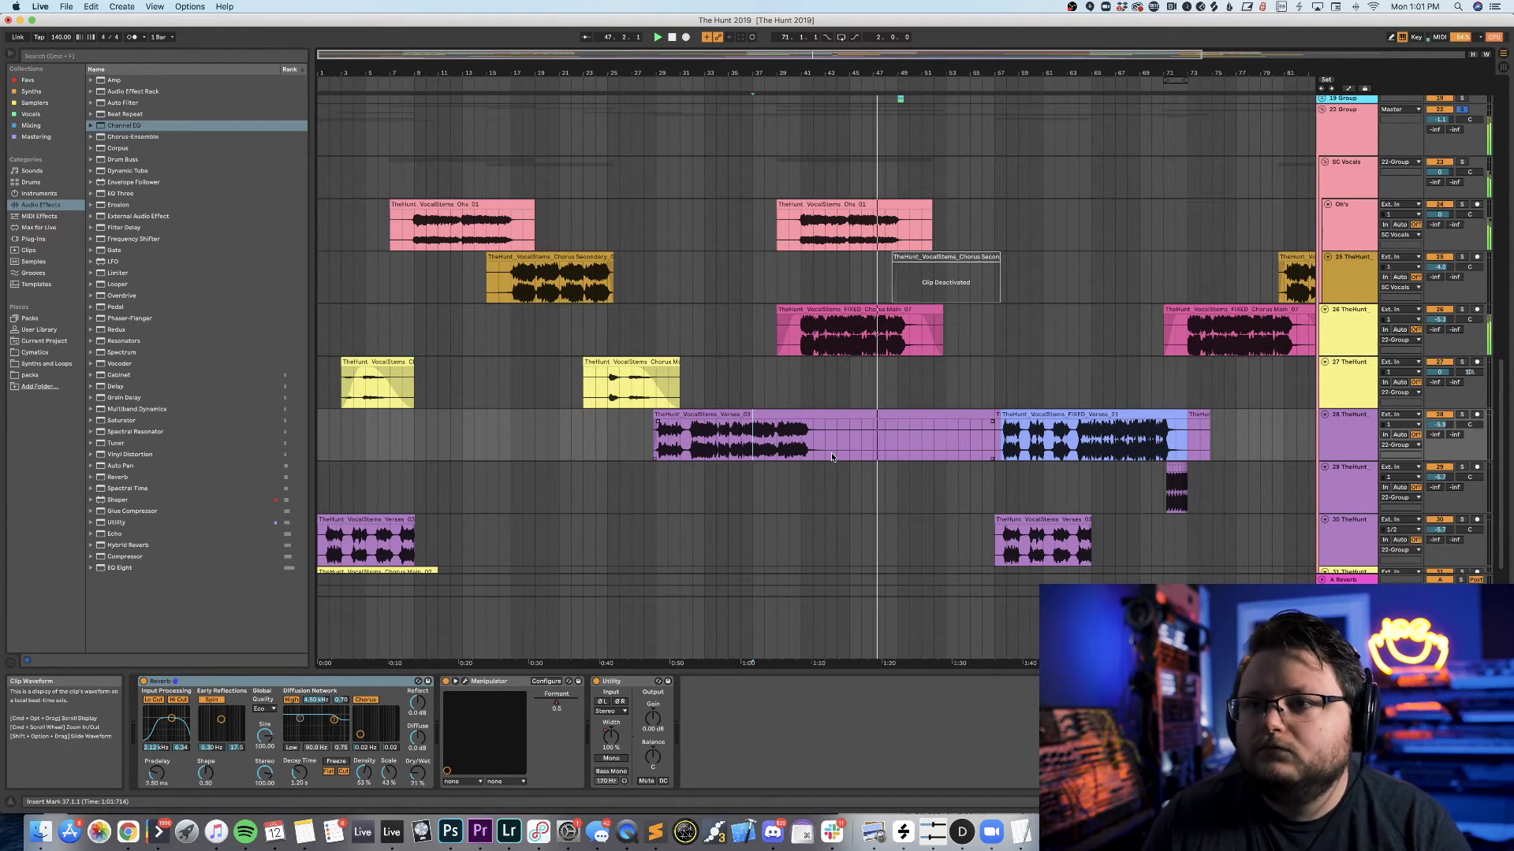
scroll(831, 456, "down", 5)
scroll(831, 457, "right", 3)
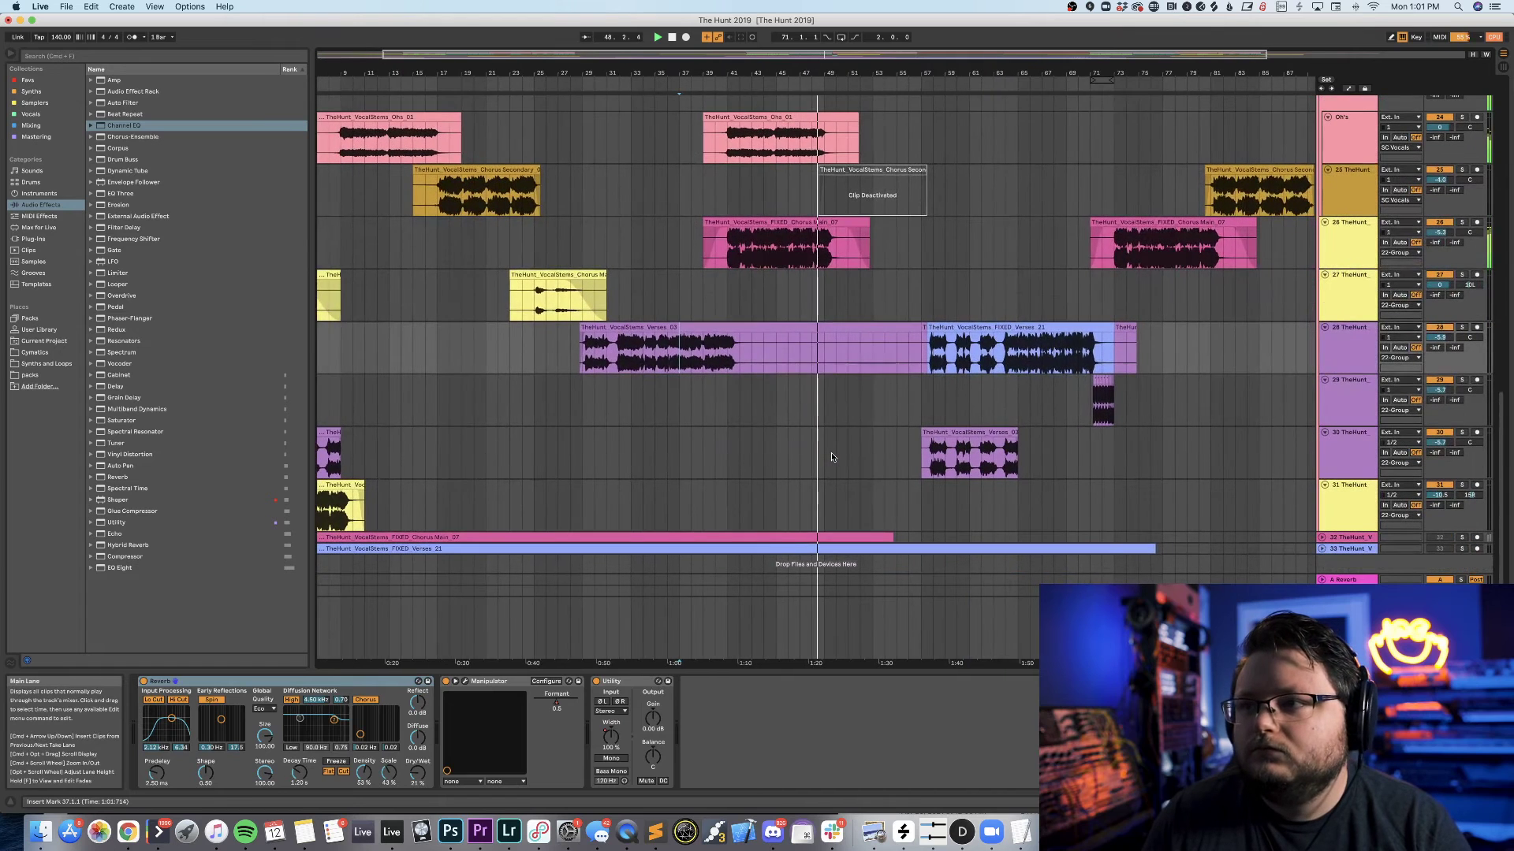
scroll(831, 453, "right", 2)
scroll(831, 453, "up", 3)
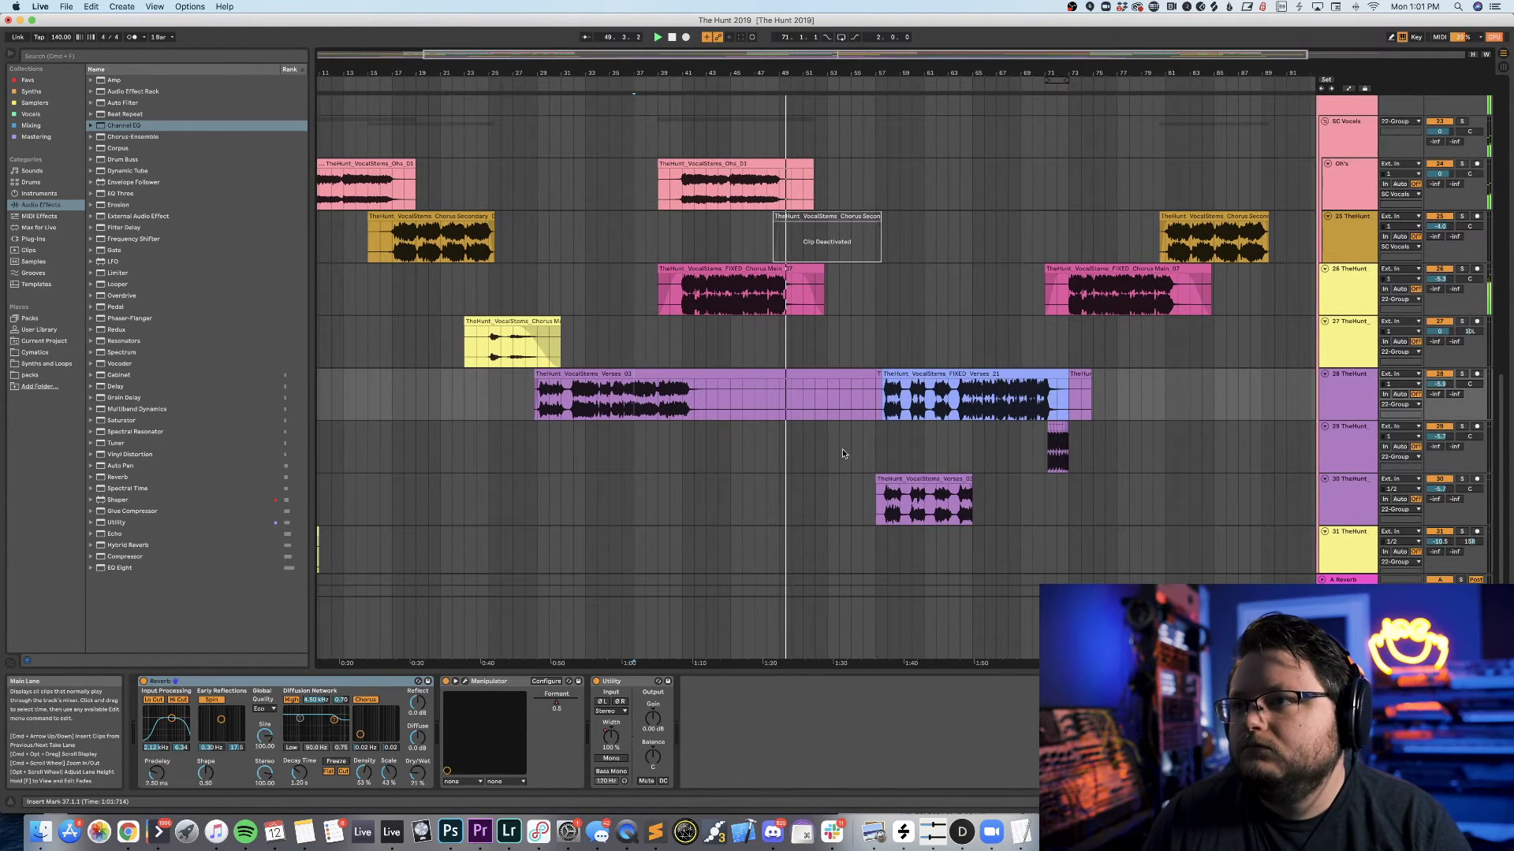
key("space")
Solo the Oh's track and audition its second clip from bar 41.
left_click(1443, 151)
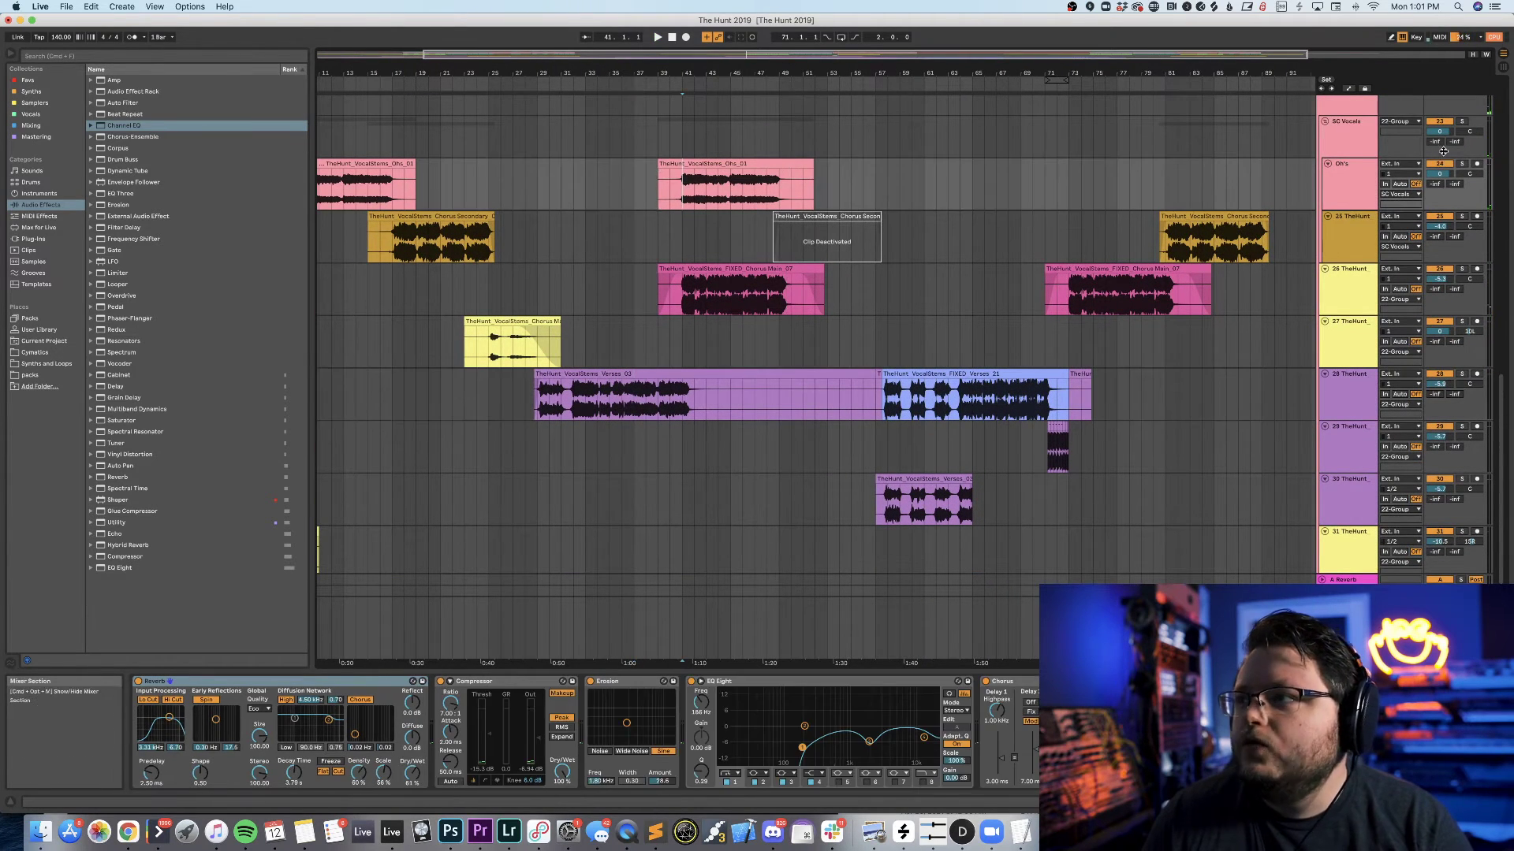
key("space")
scroll(831, 379, "up", 4)
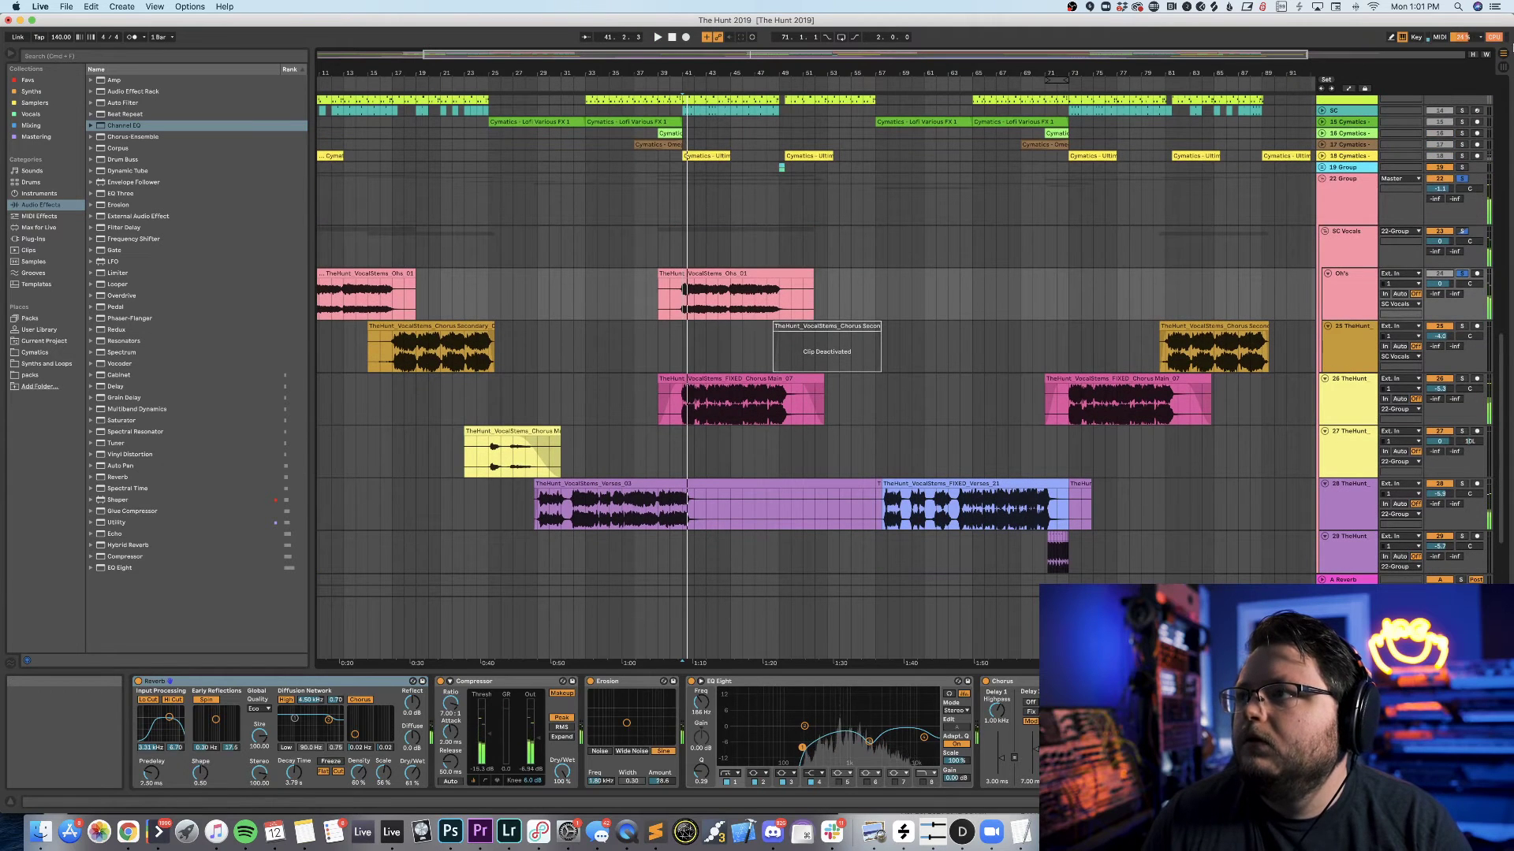
scroll(1439, 379, "up", 3)
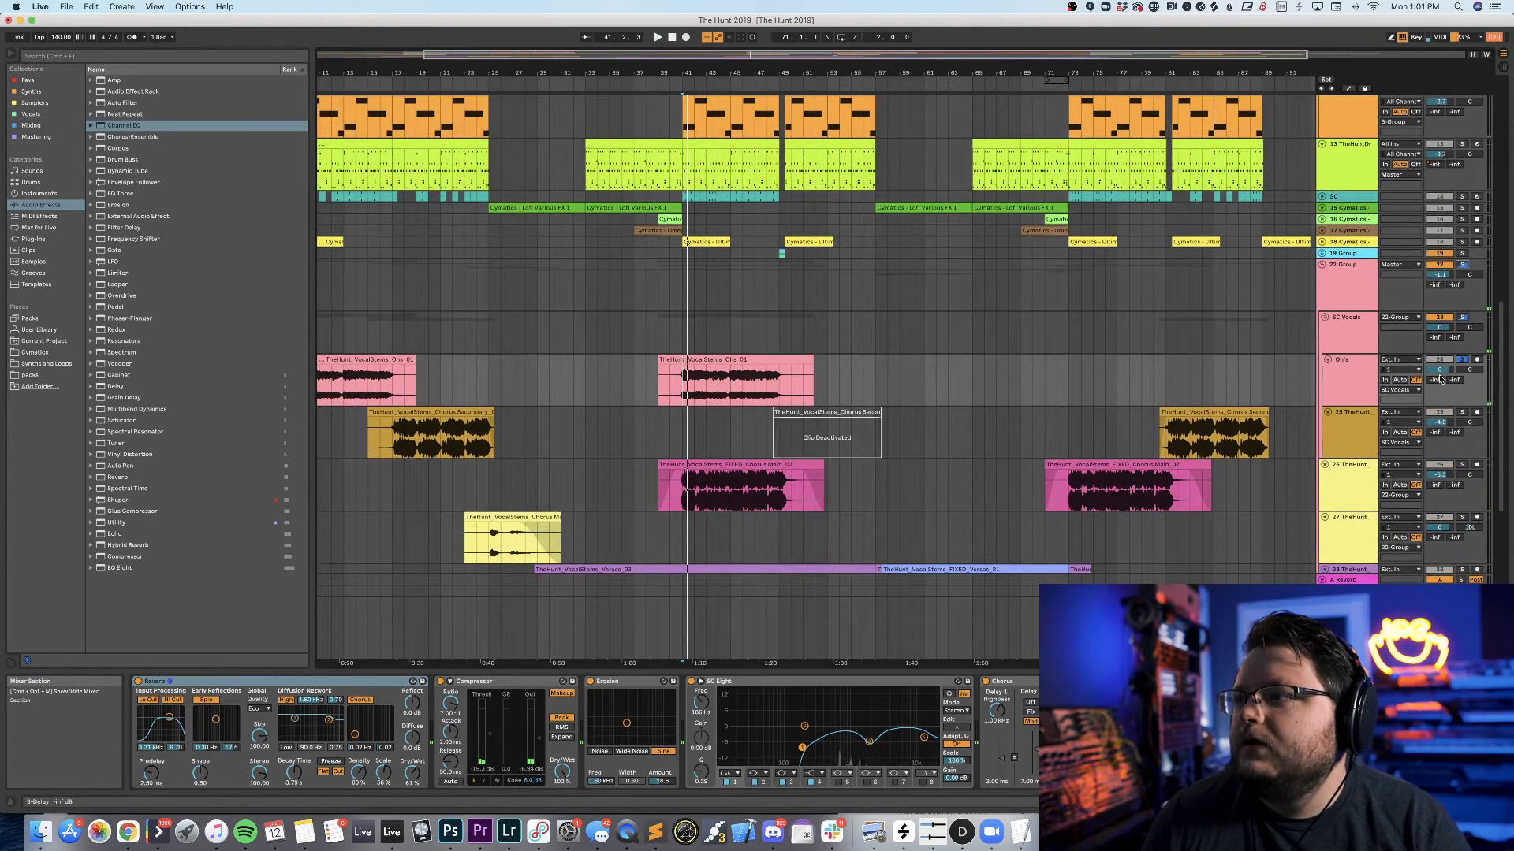
scroll(1010, 339, "down", 2)
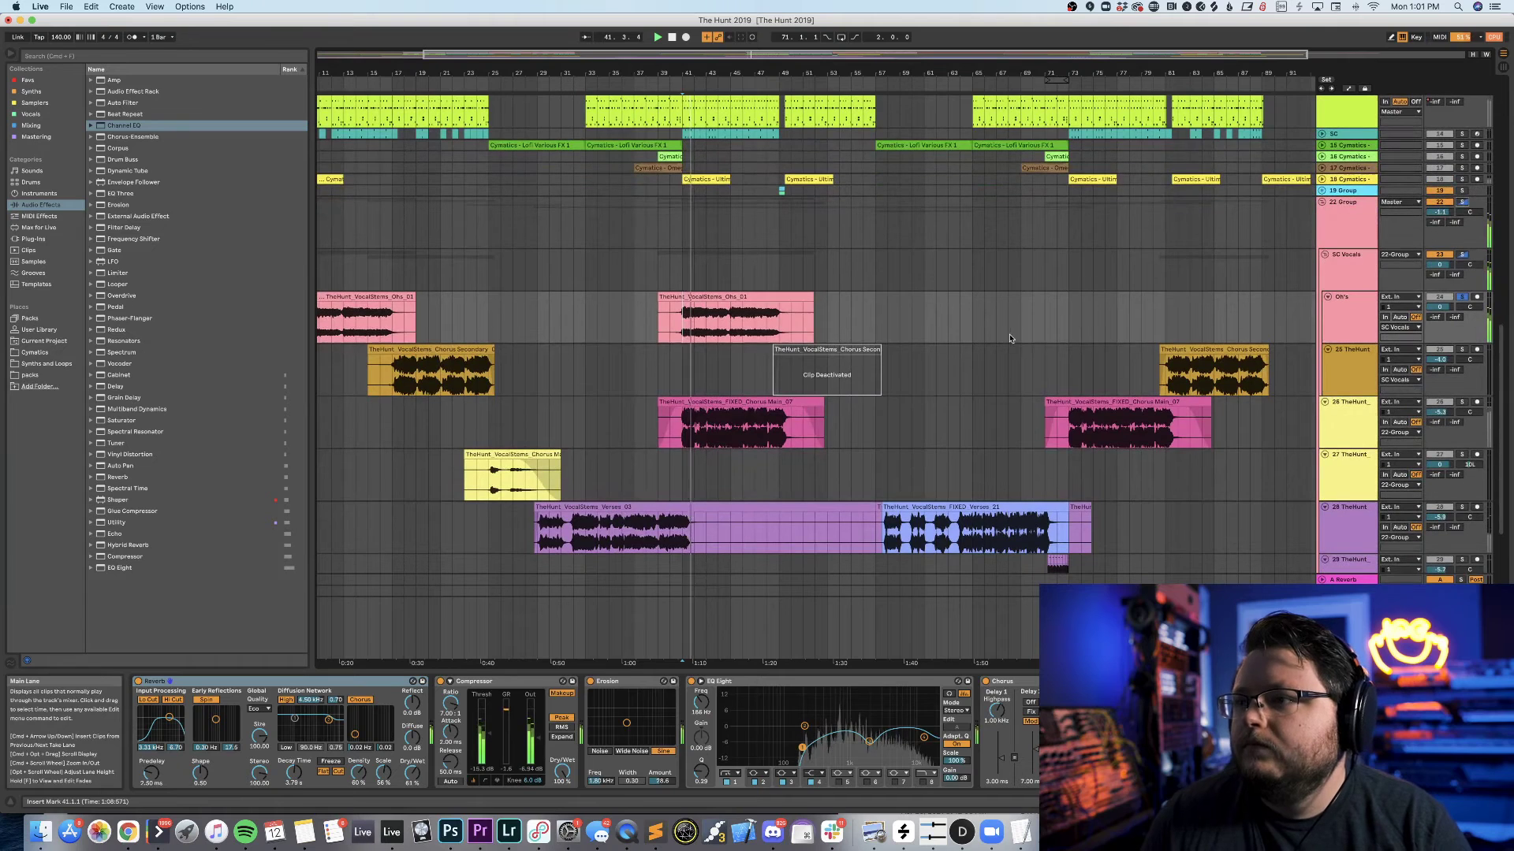
Solo track 26 with the FIXED Chorus Main clips and audition it from bar 41.
left_click(1463, 403)
key("space")
key("space")
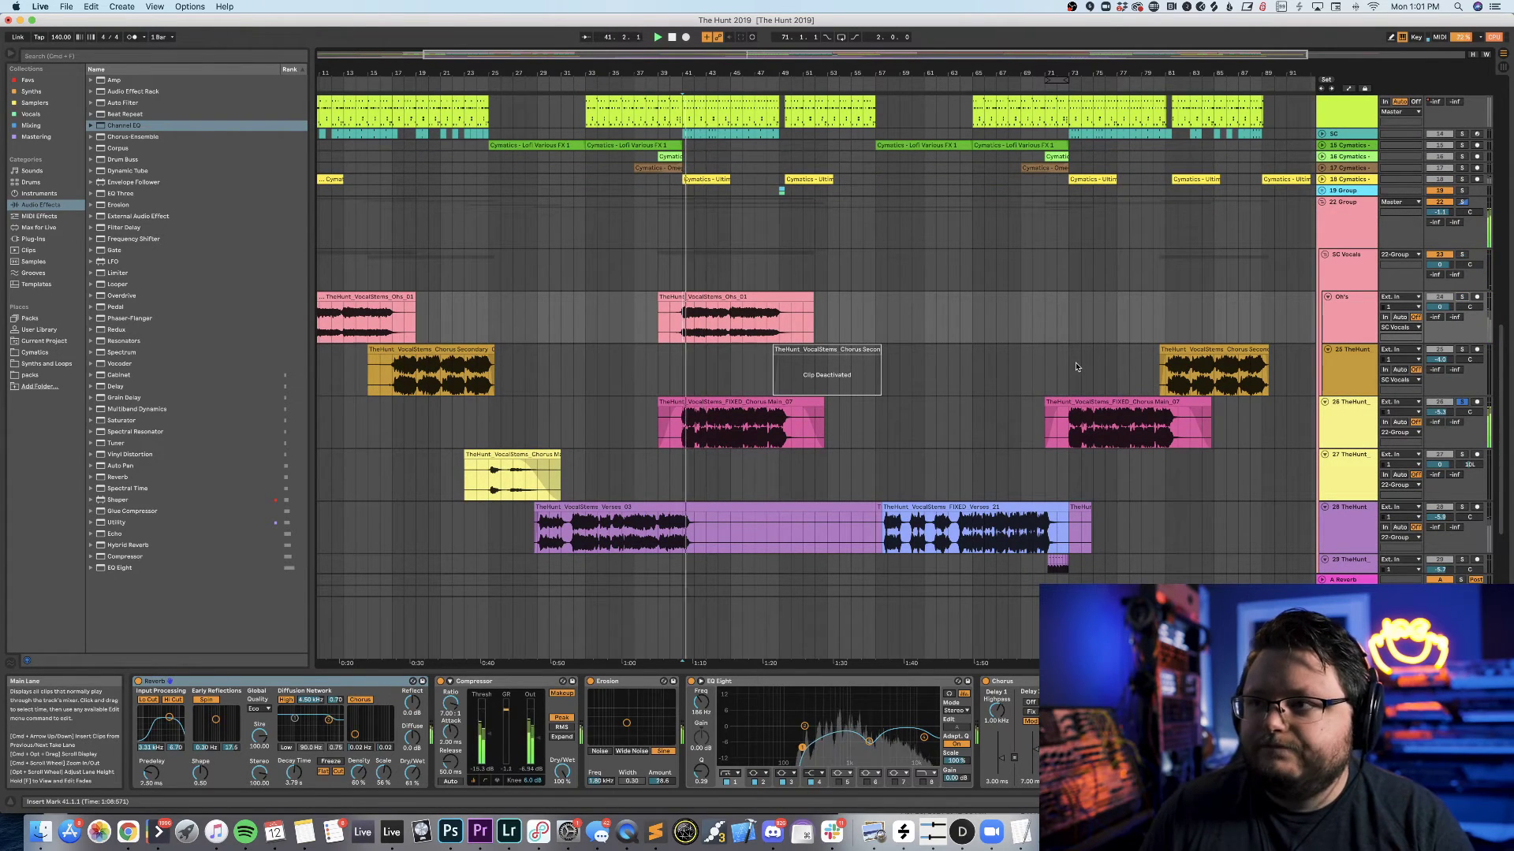
Compare the effect chains on the vocal tracks 25, 26, 28 and Oh's.
left_click(1345, 435)
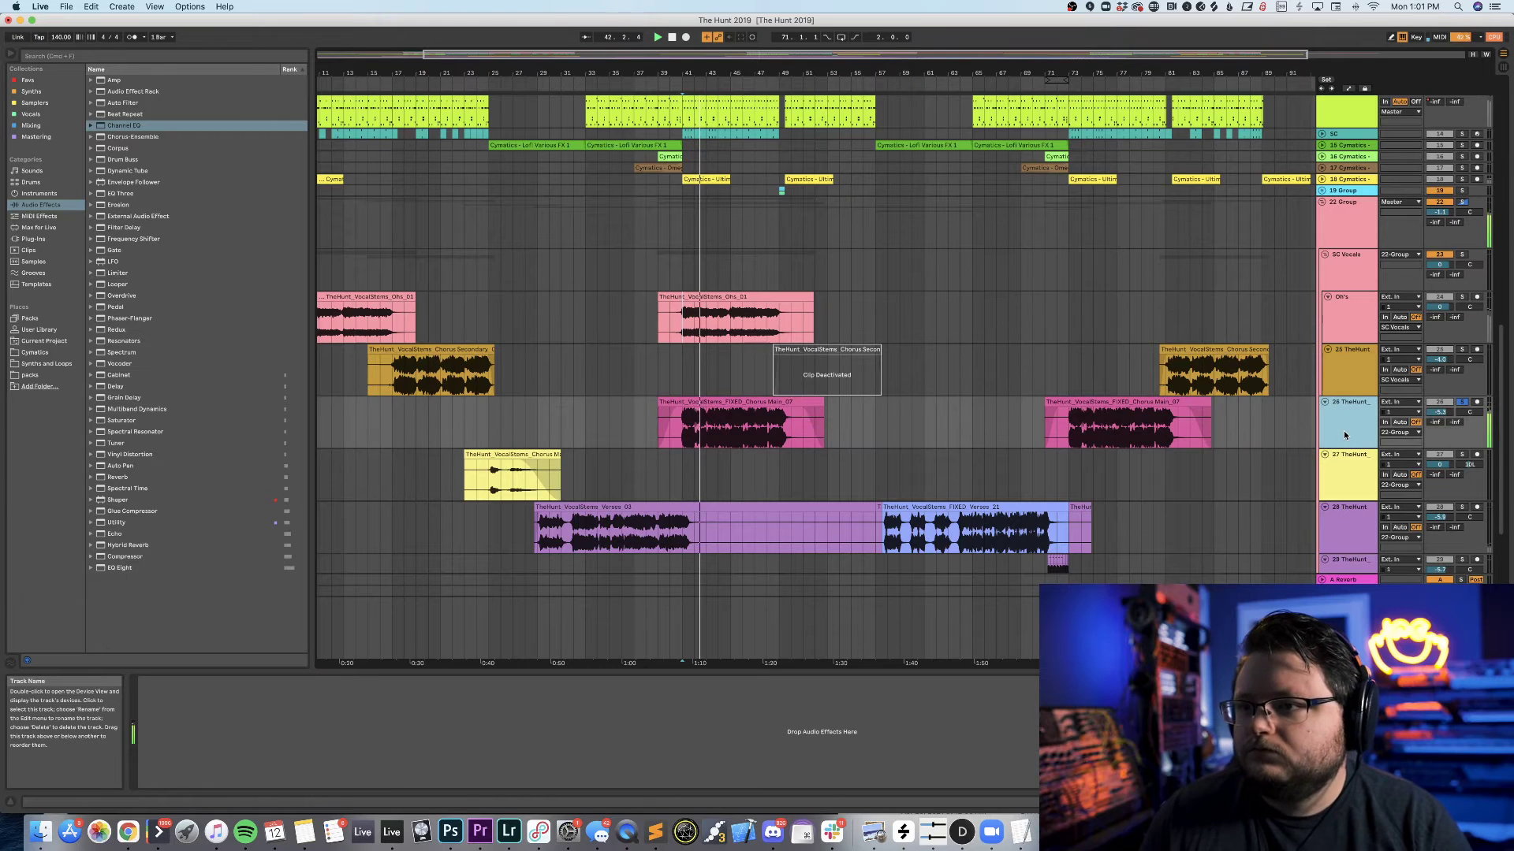
left_click(1366, 365)
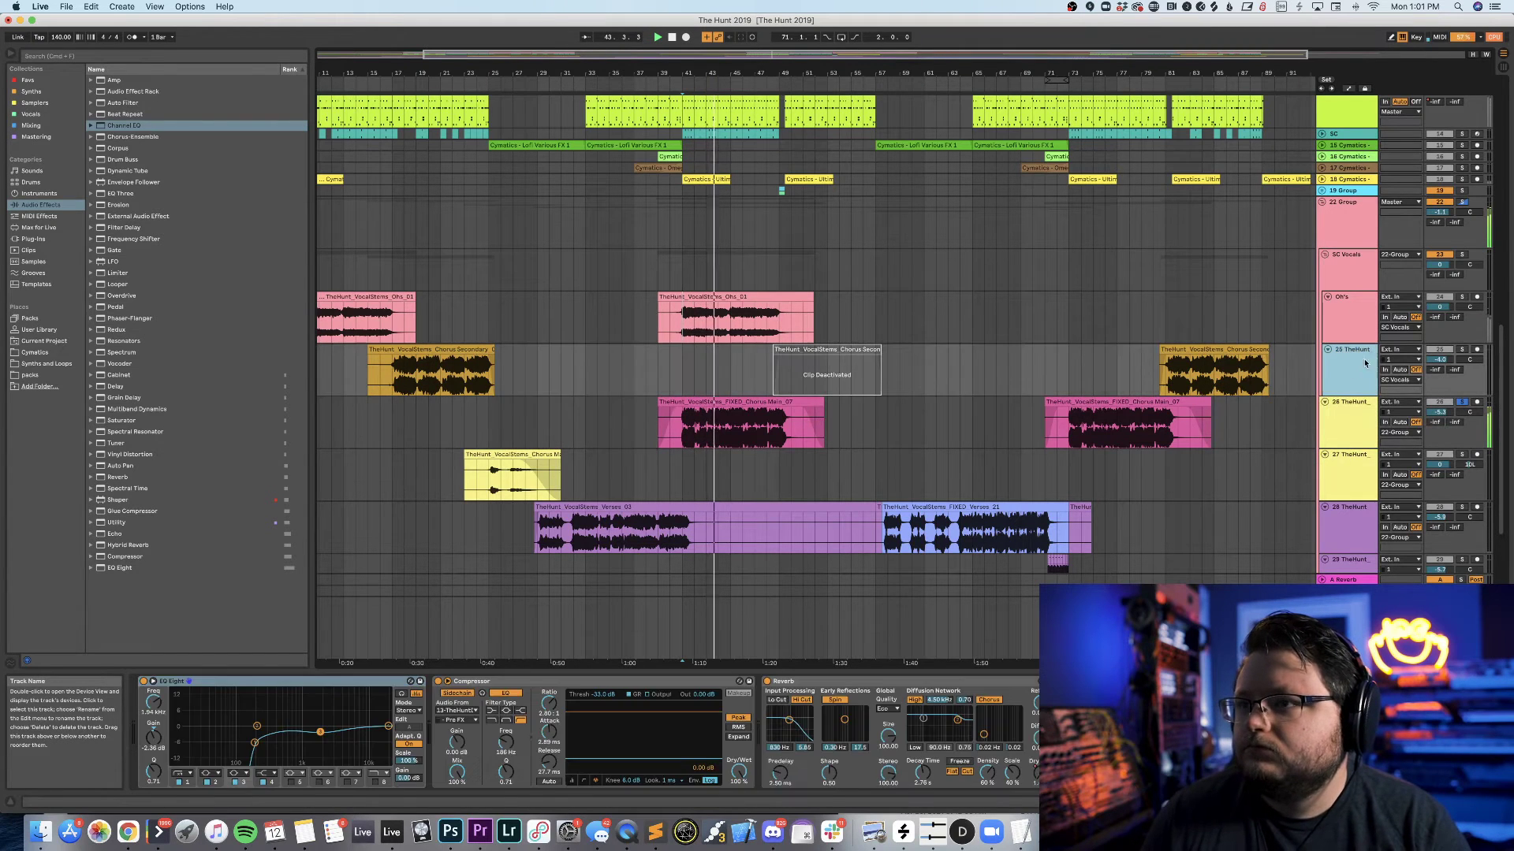
left_click(1360, 330)
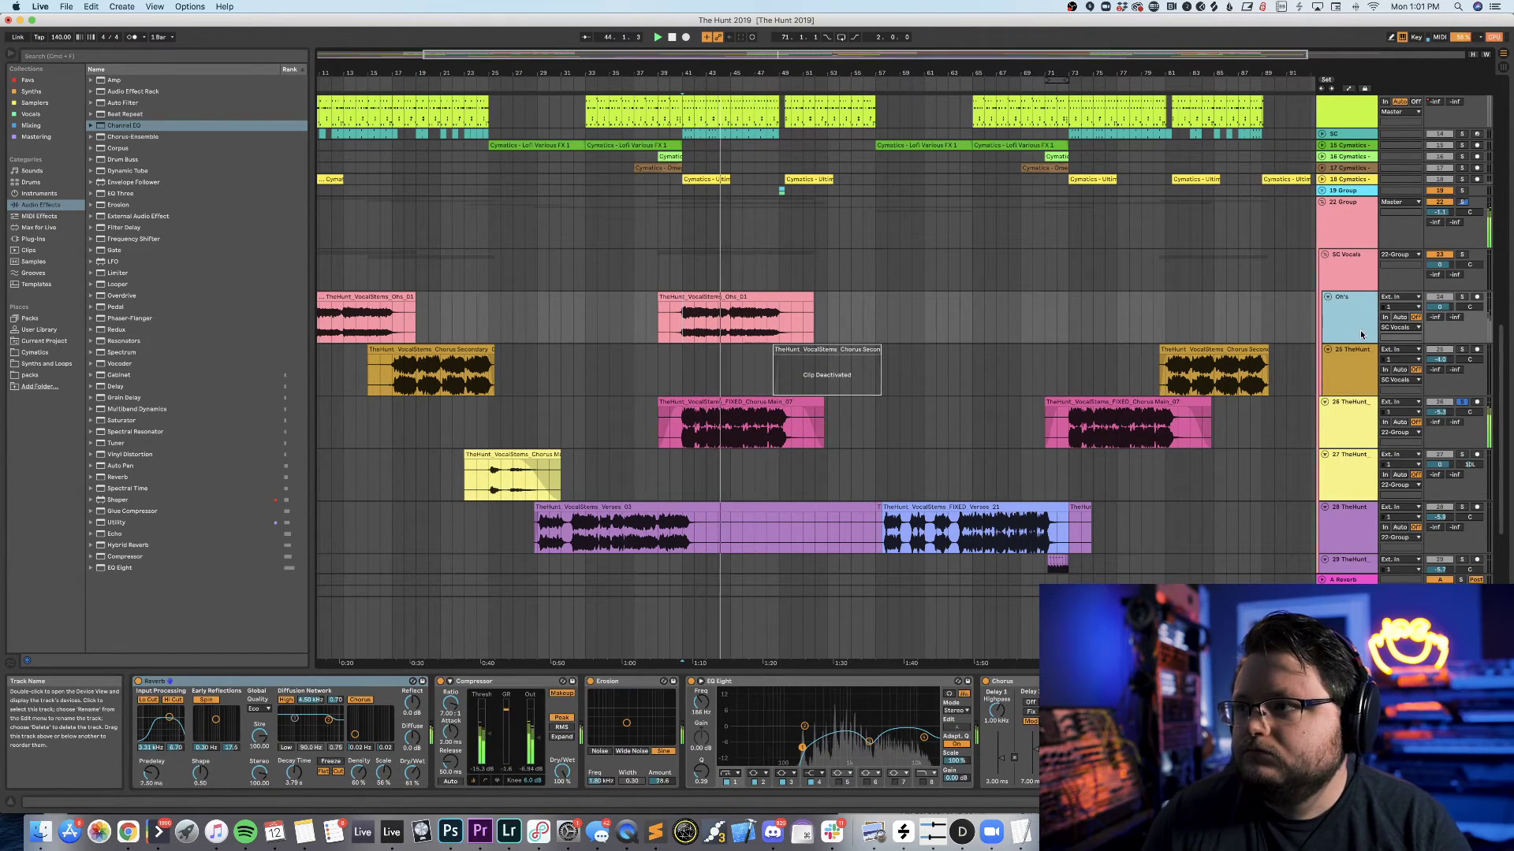
left_click(1359, 421)
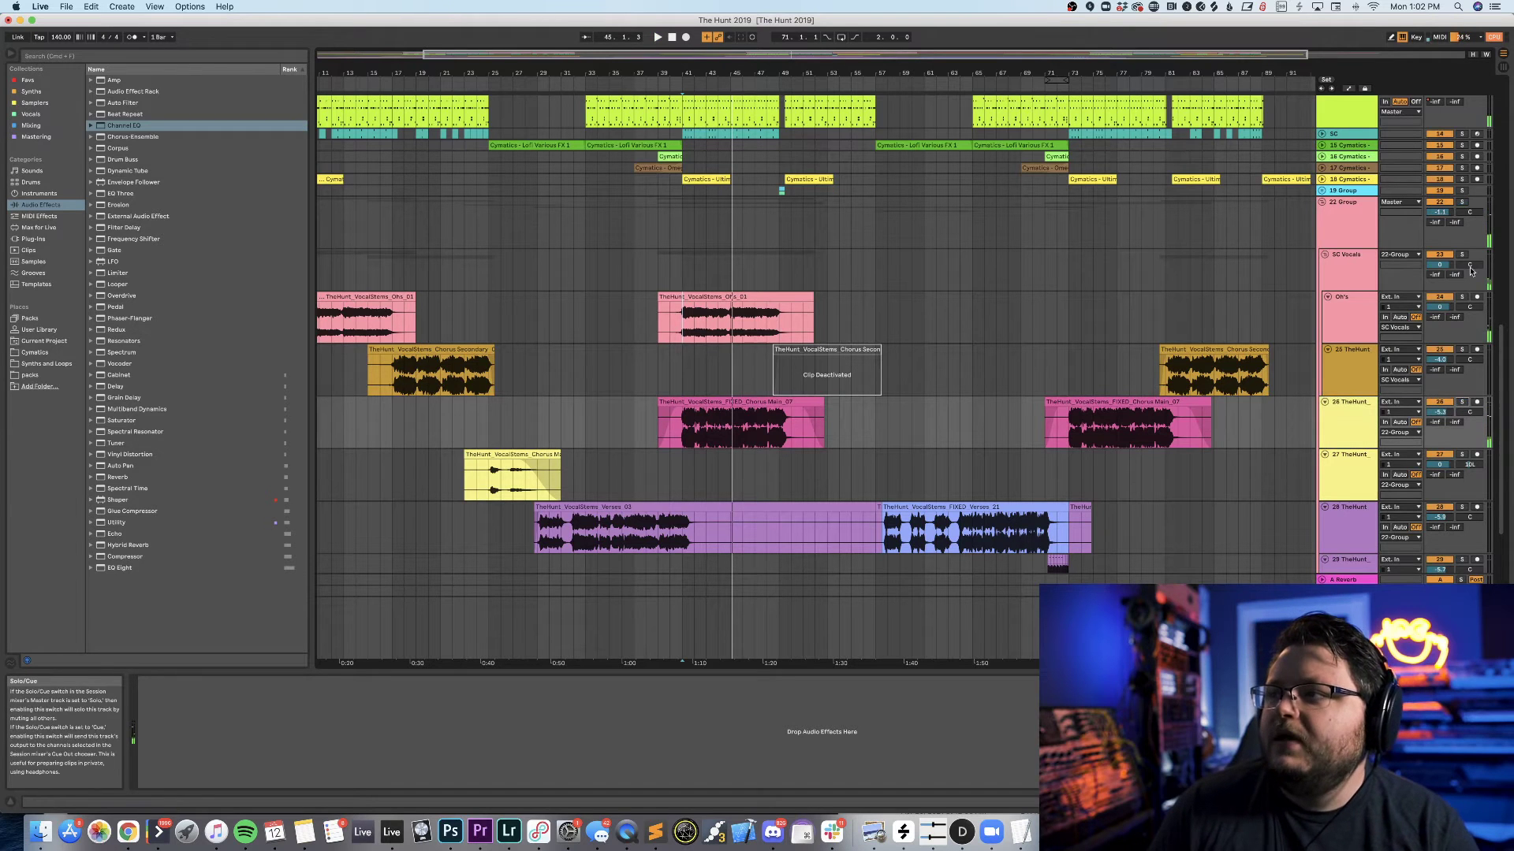
left_click(1347, 418)
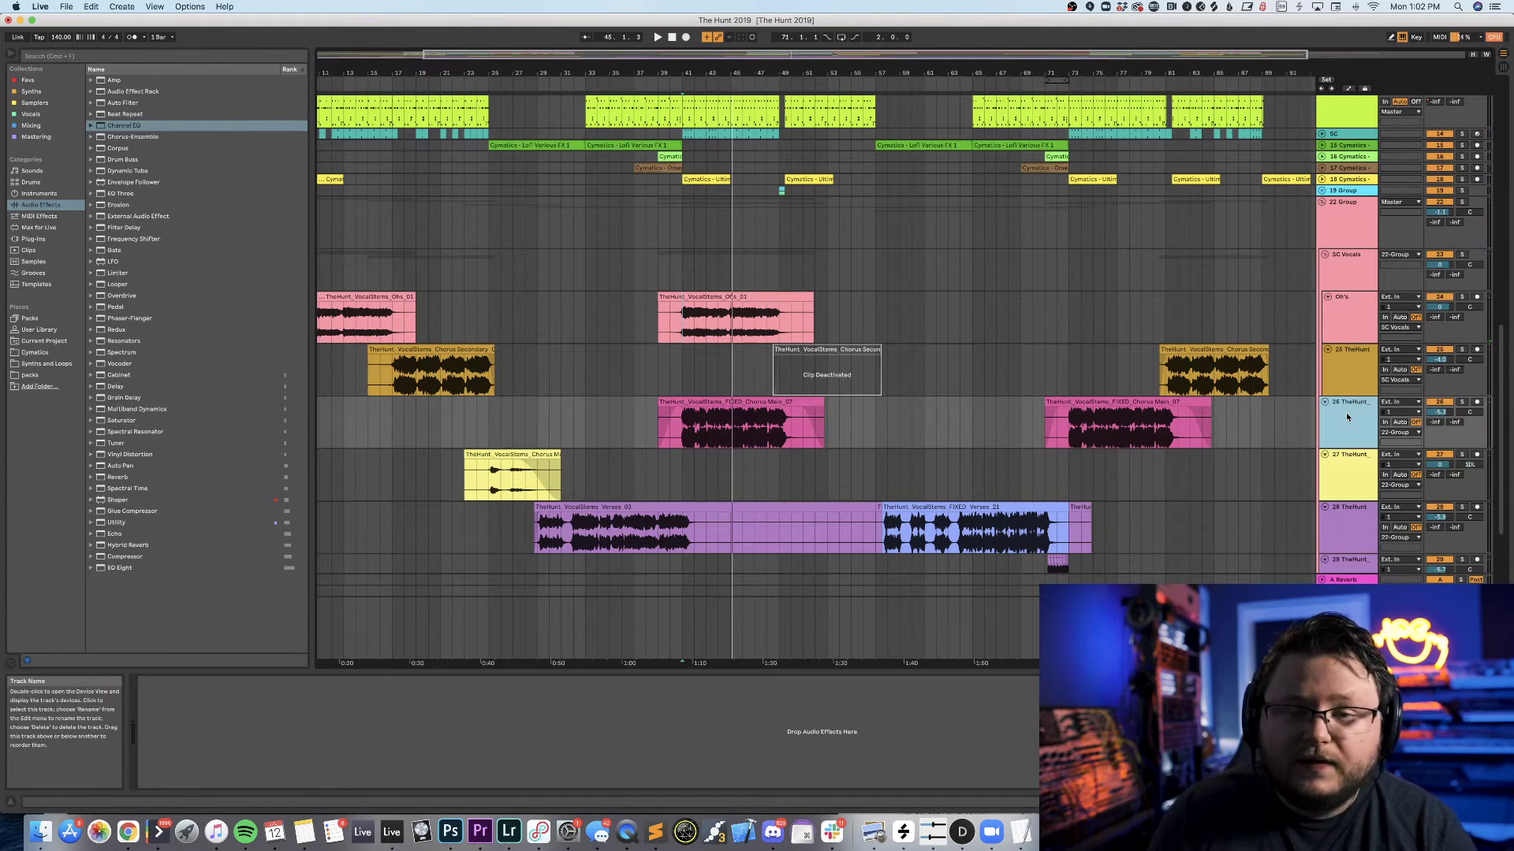
left_click(1342, 513)
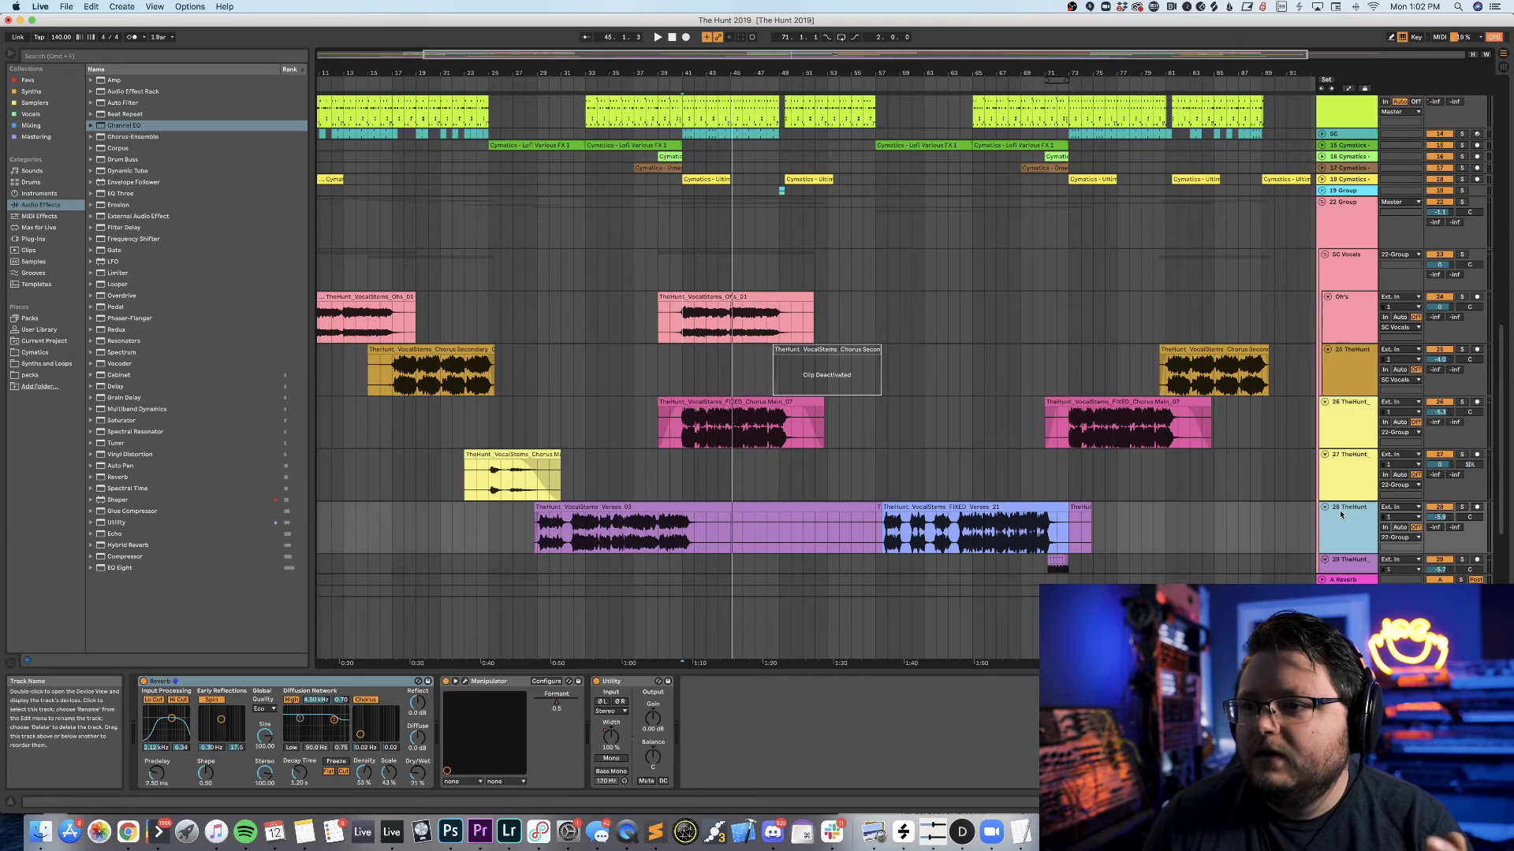
left_click(1350, 317)
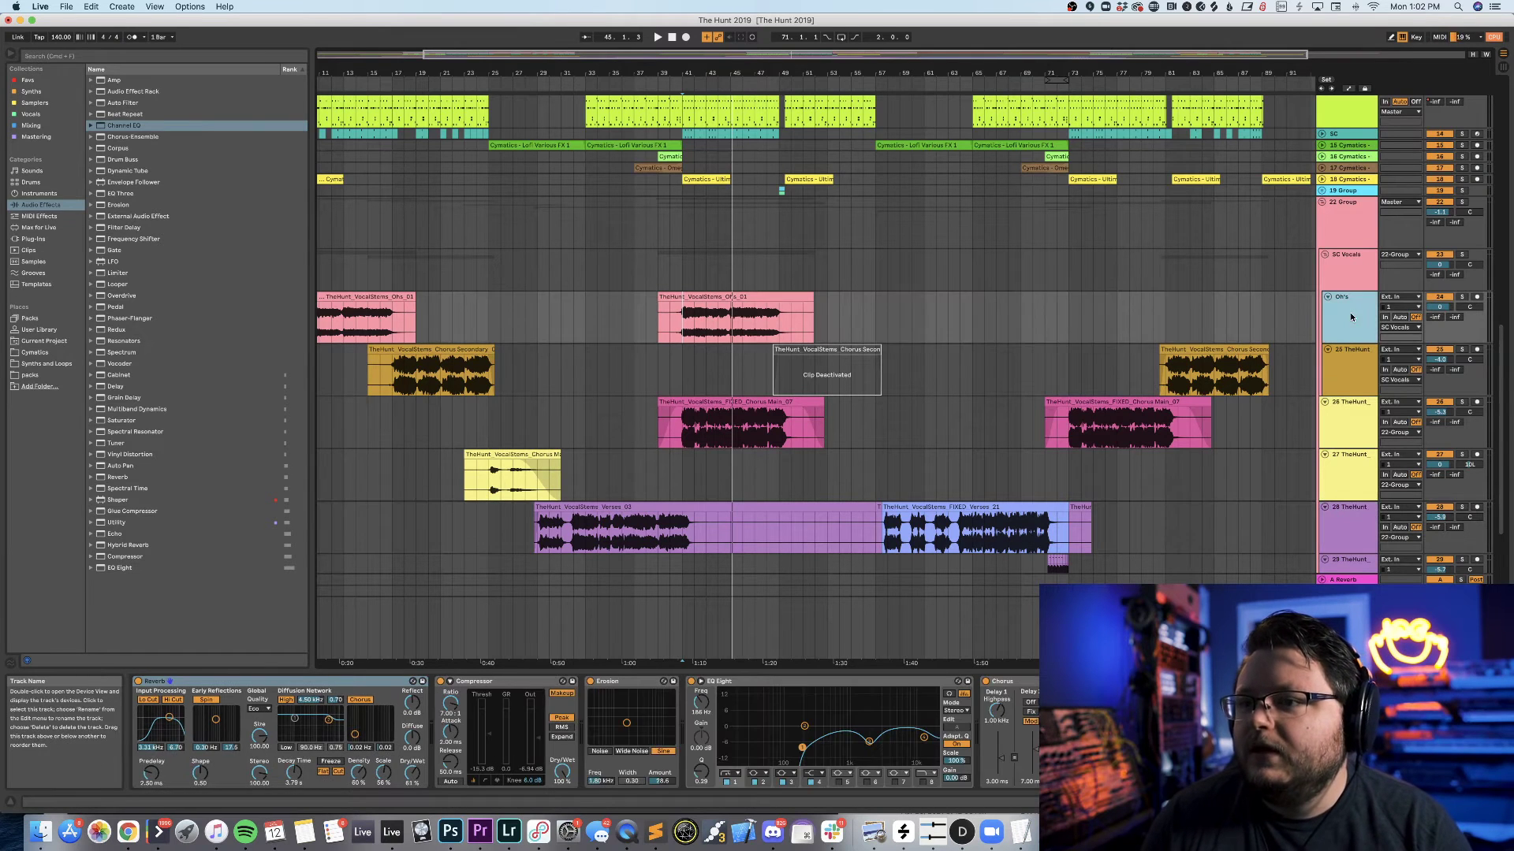
Place the insert marker at bar 39 on track 28, and inspect its Manipulator plug-in window before closing it.
scroll(792, 365, "down", 3)
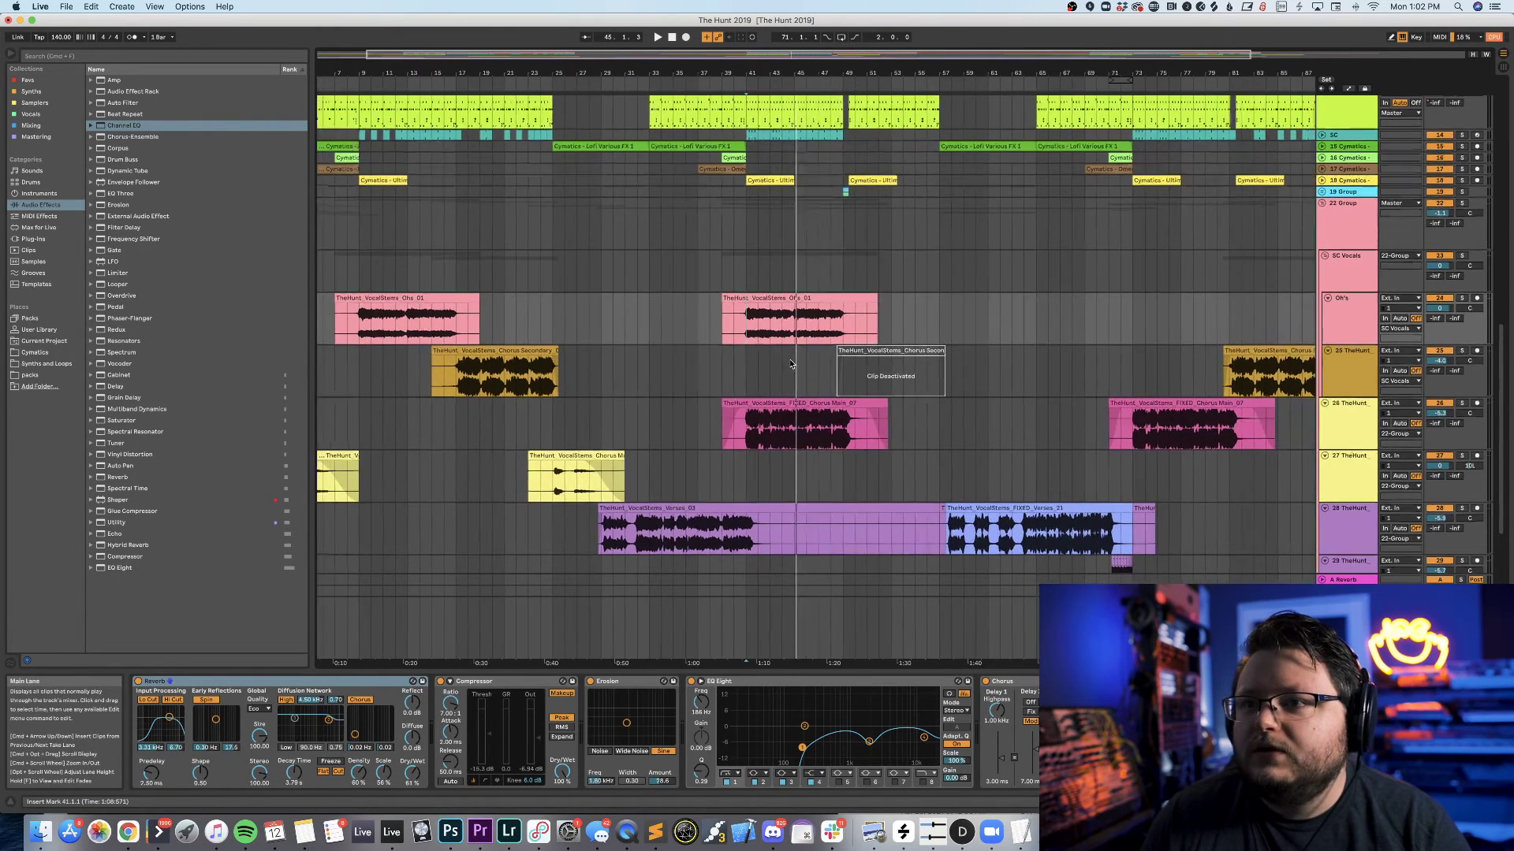
scroll(792, 364, "down", 1)
left_click(944, 462)
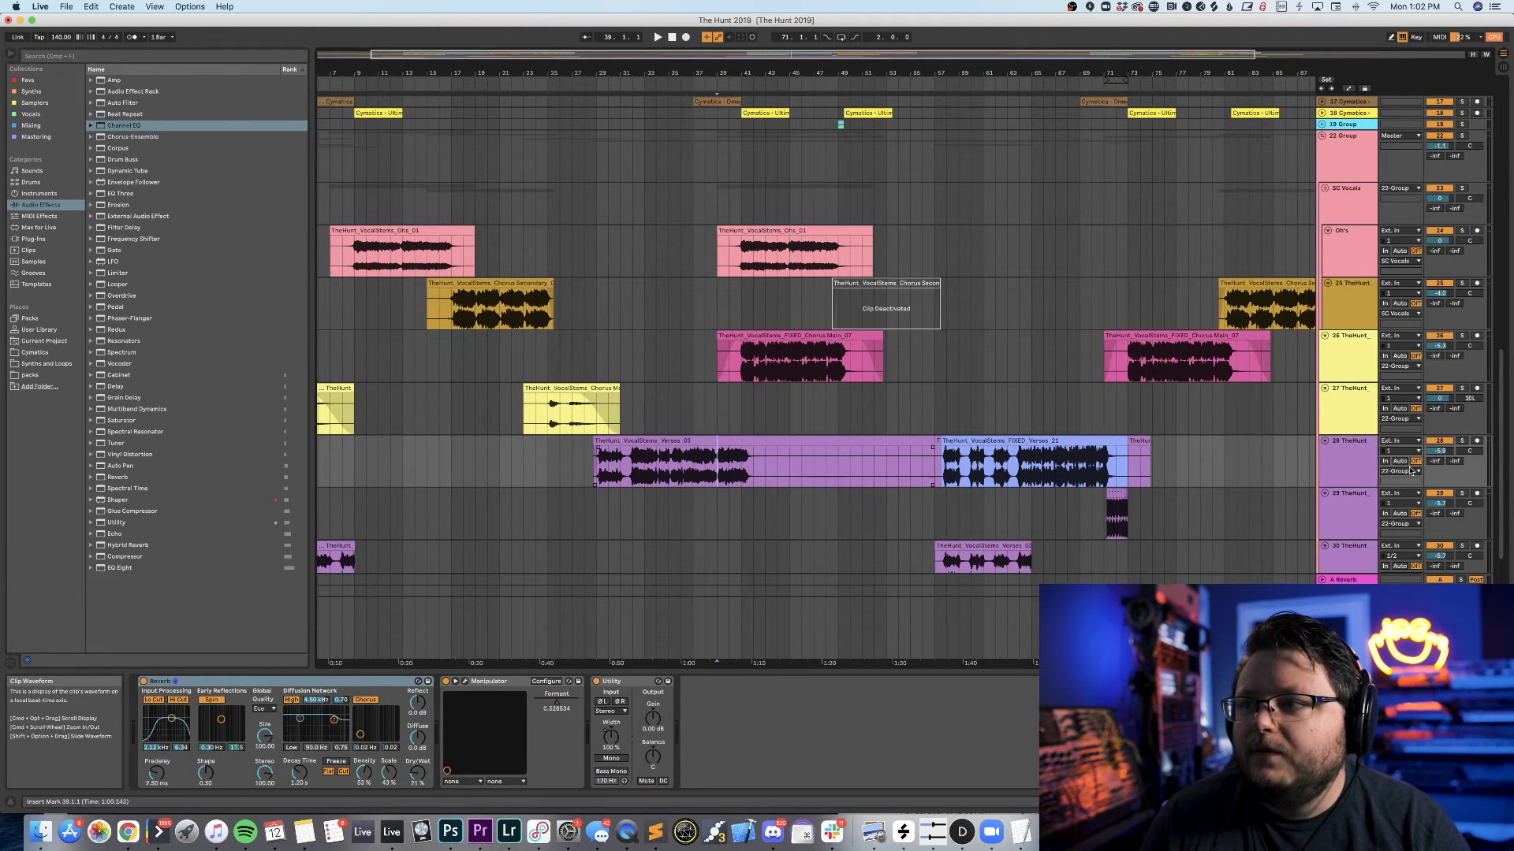
left_click(465, 681)
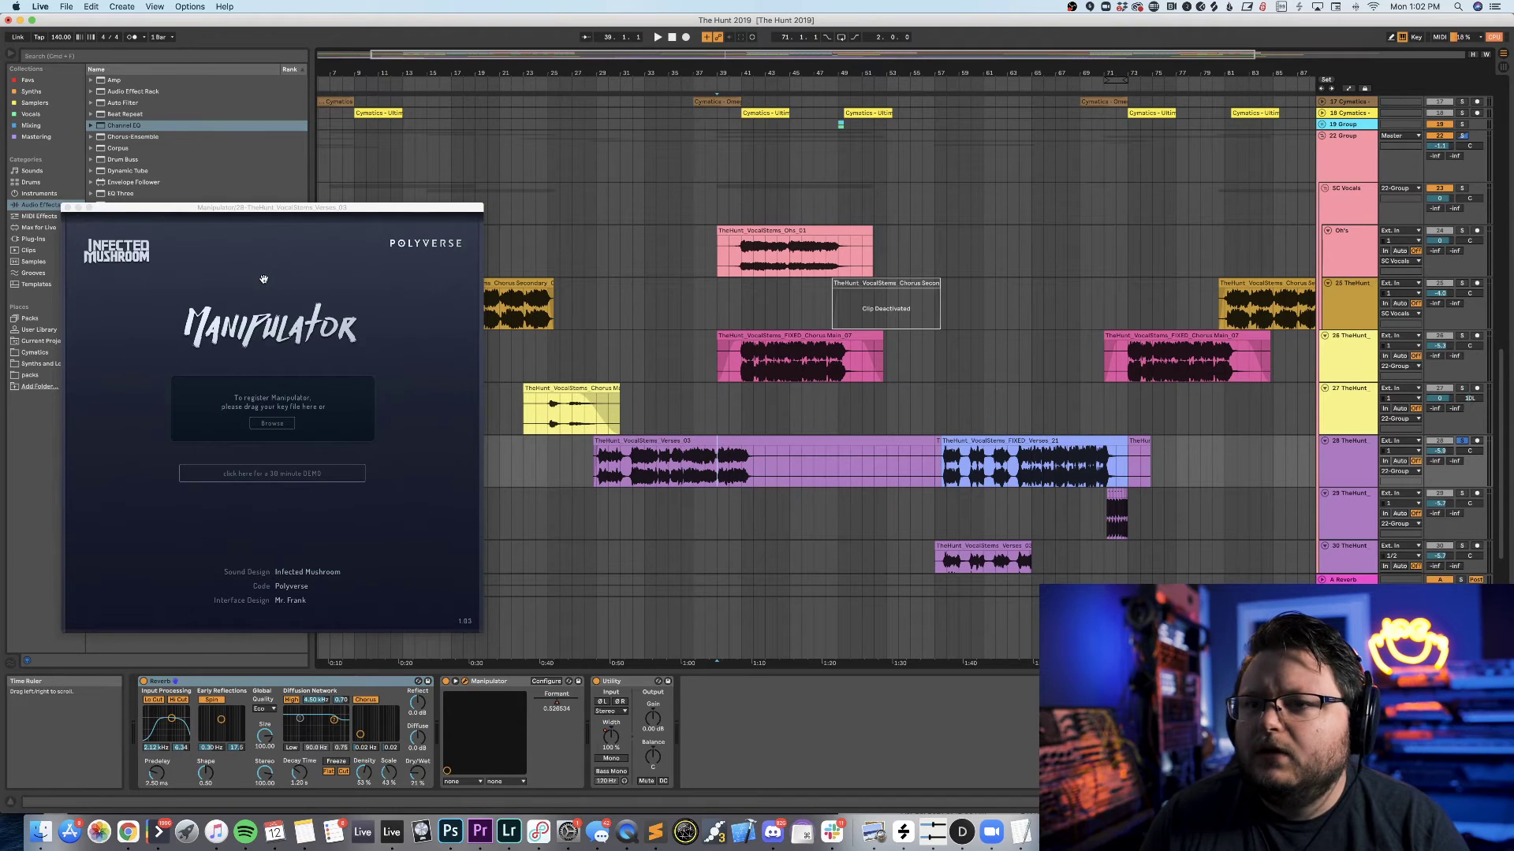
left_click_drag(255, 209, 1065, 198)
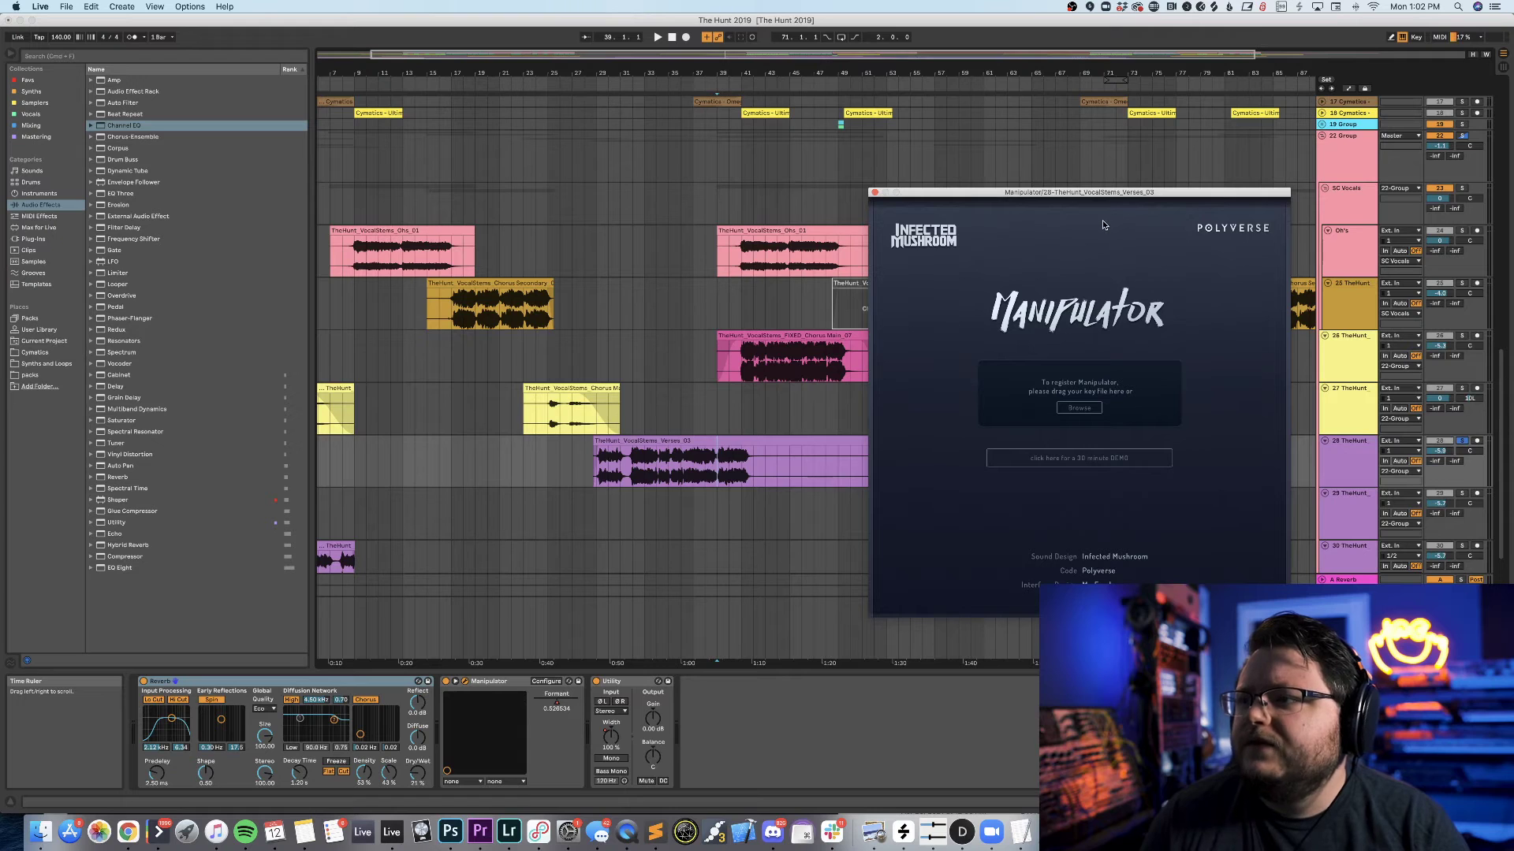
left_click(874, 192)
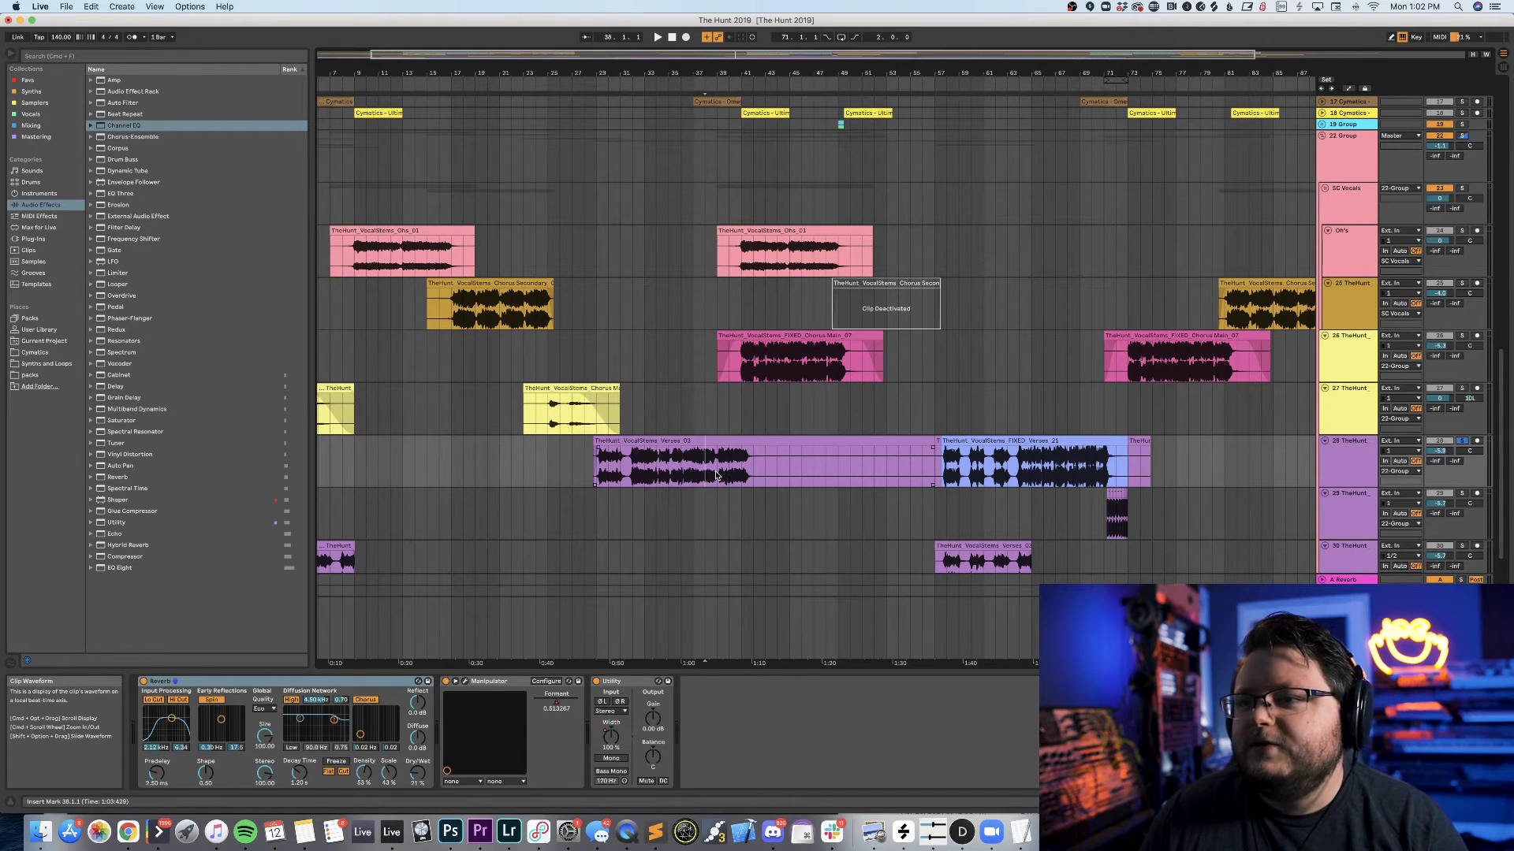
Audition the end of the soloed Verses vocal on track 28 around bars 39 to 41.
key("space")
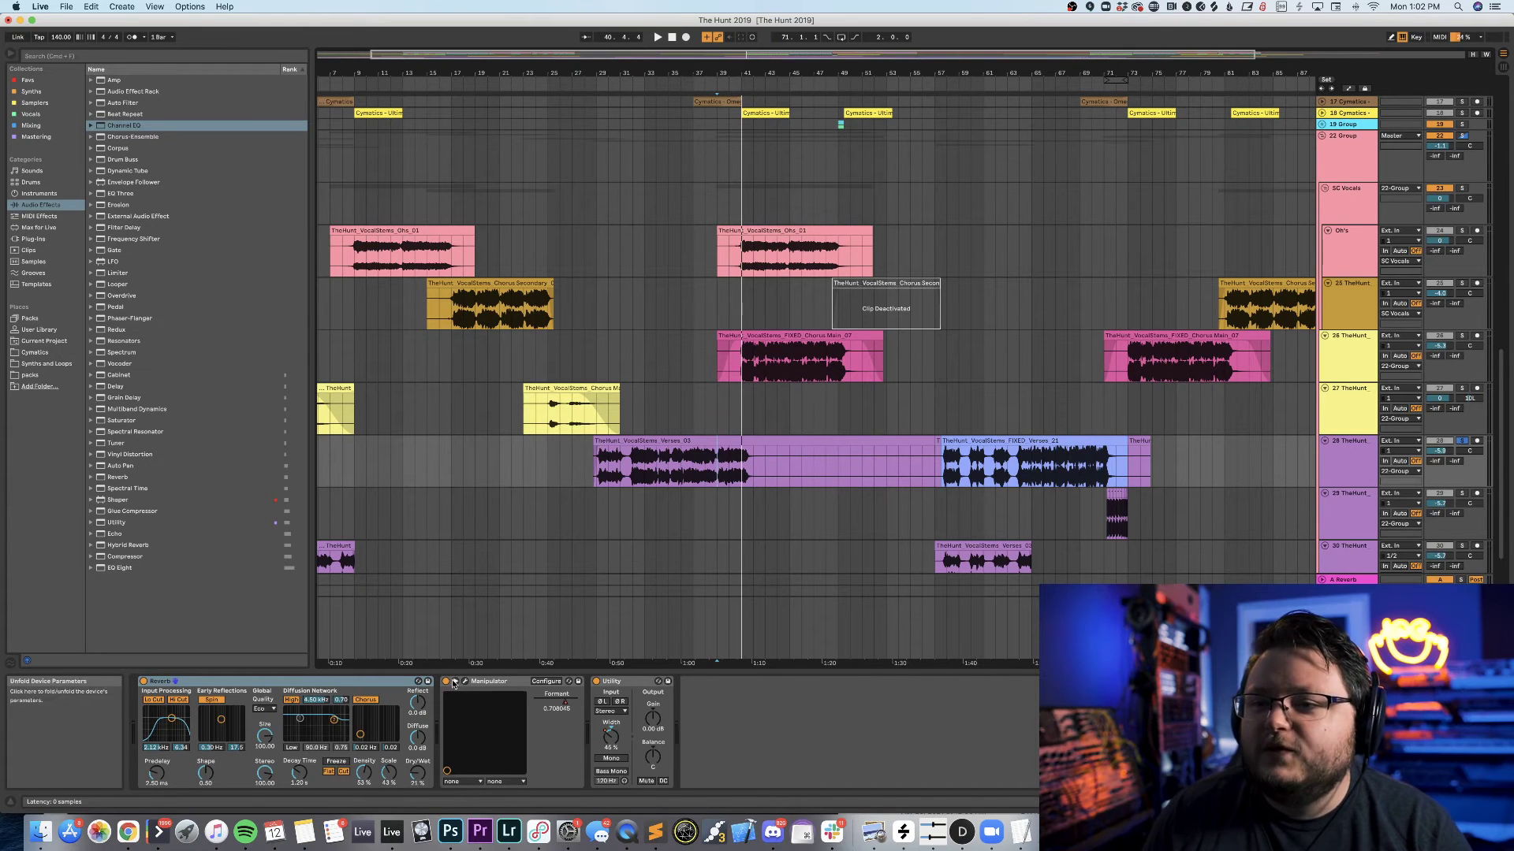
key("space")
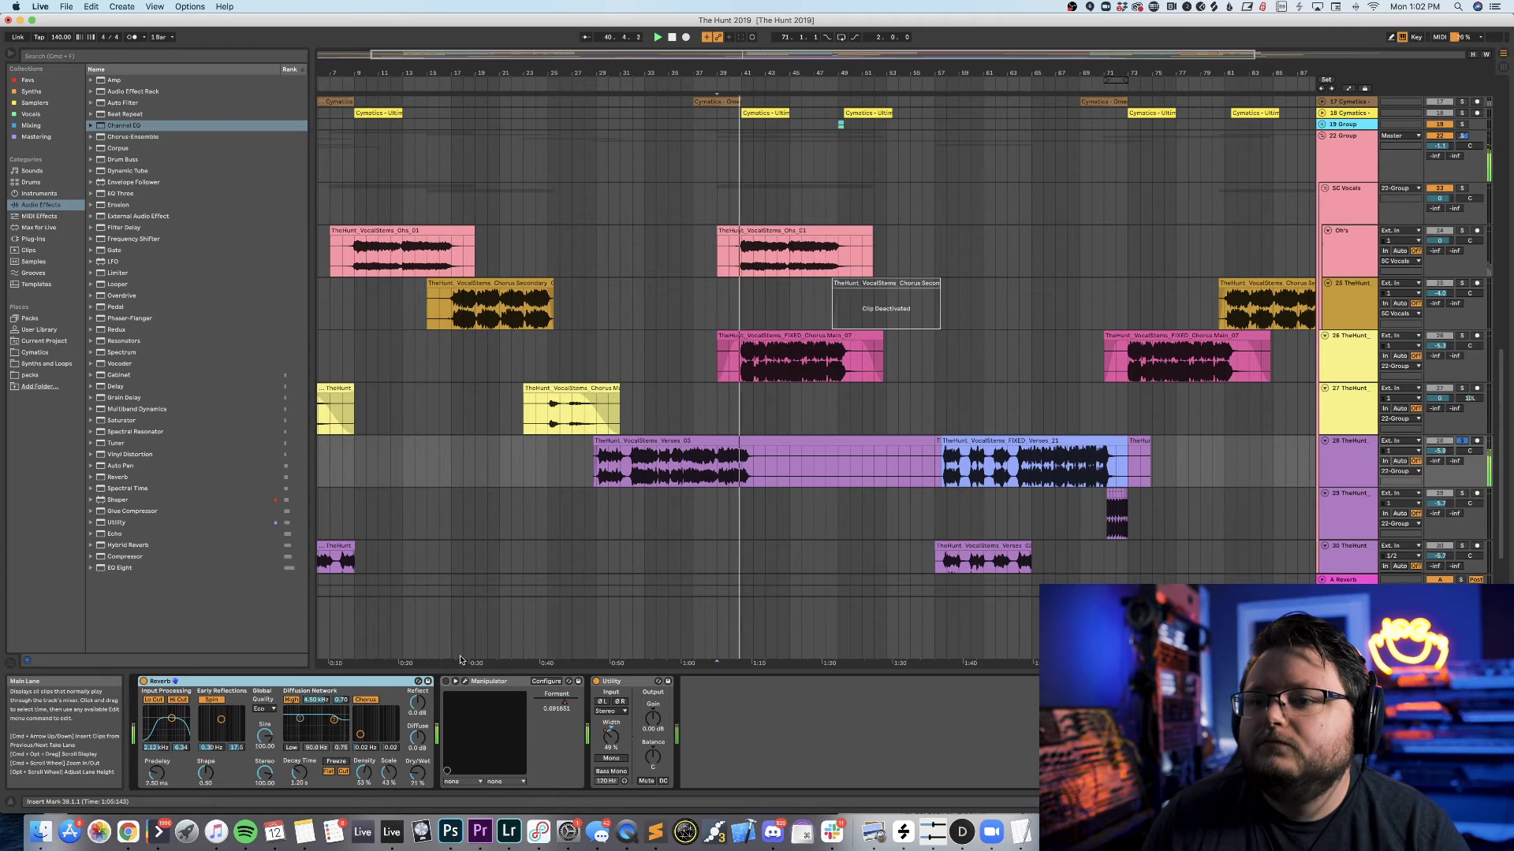
key("space")
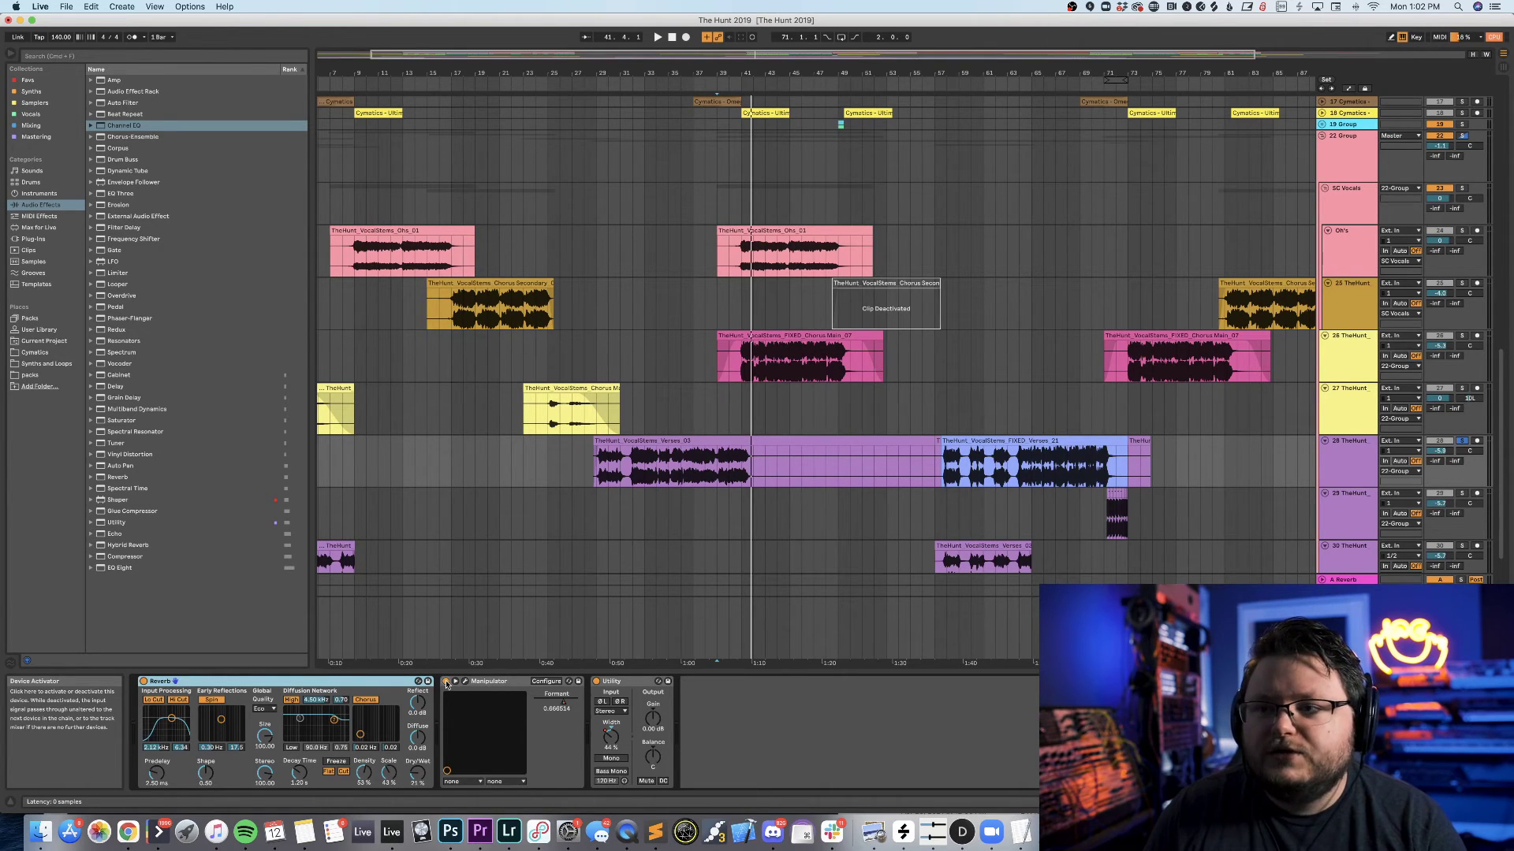
Toggle the Manipulator on track 28 while replaying the vocal from bar 39 to compare the sound.
left_click(446, 682)
key("space")
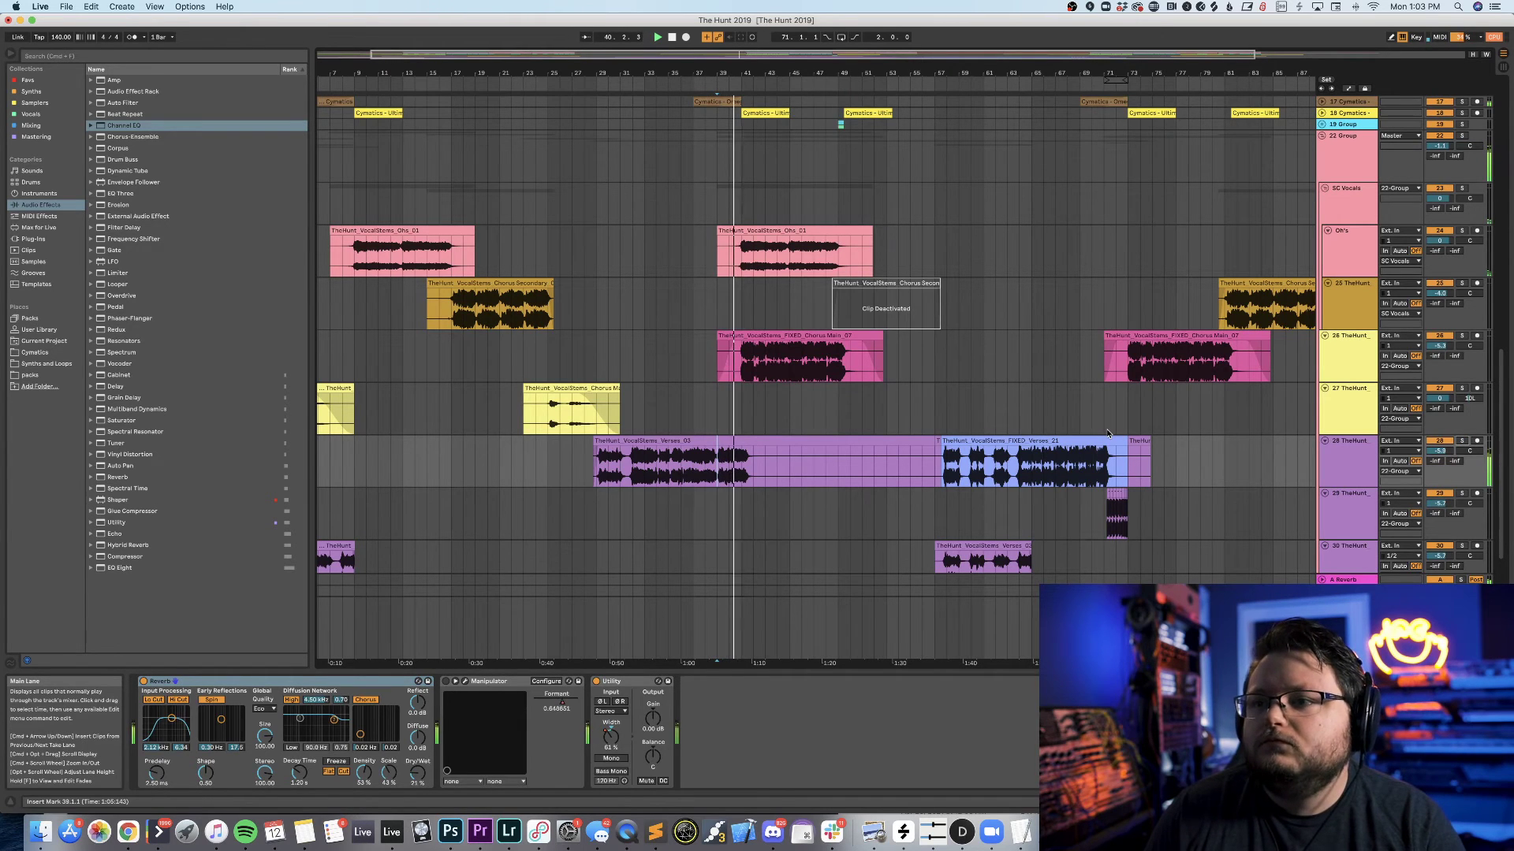
left_click(446, 683)
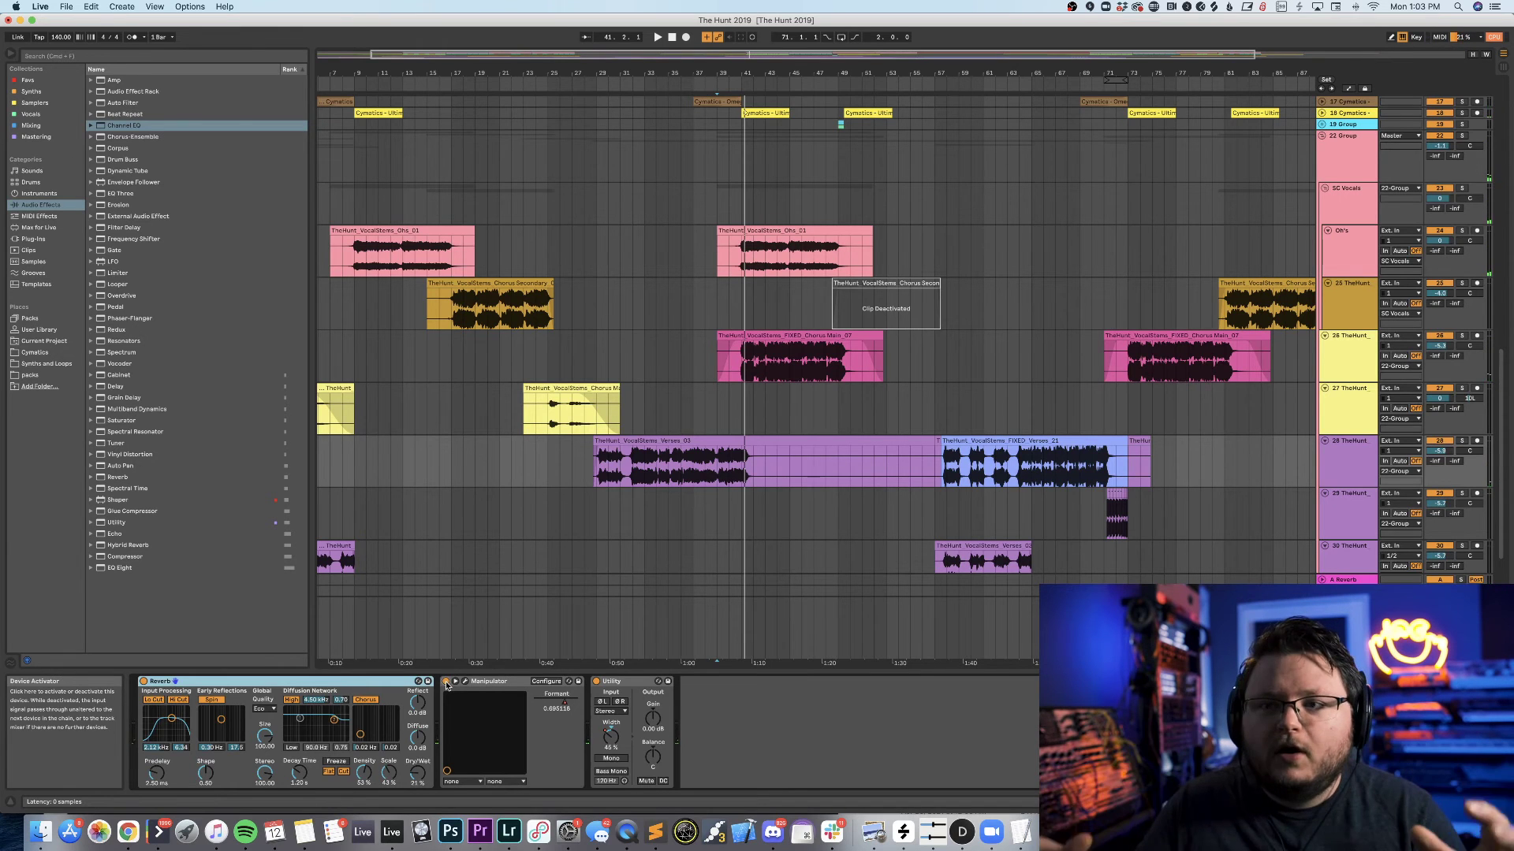
key("space")
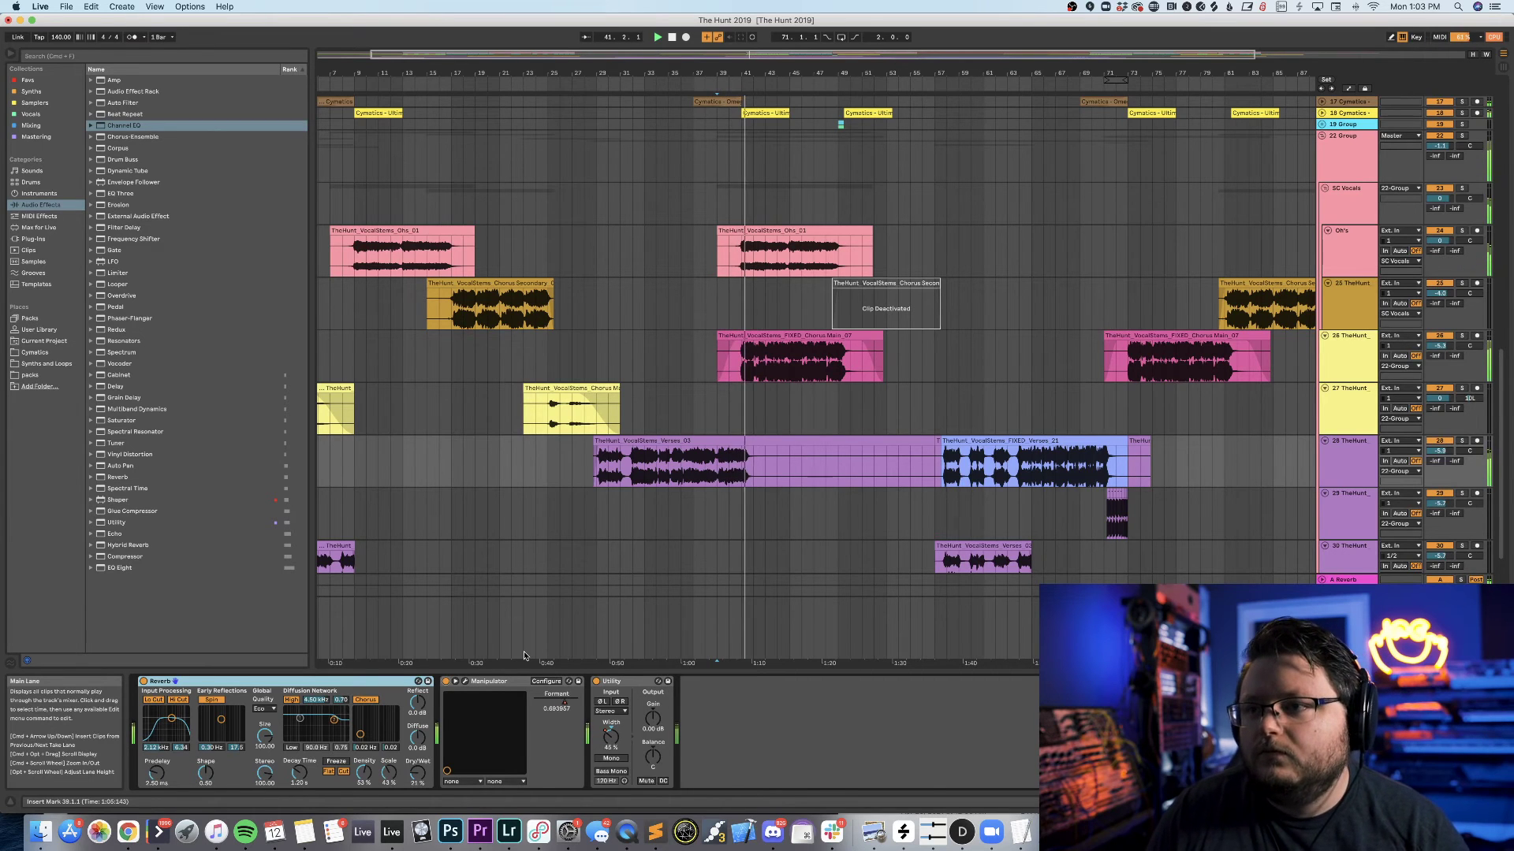
Select track 28's Utility device, and show the automation lanes to examine the track's Manipulator Formant envelope.
left_click(620, 682)
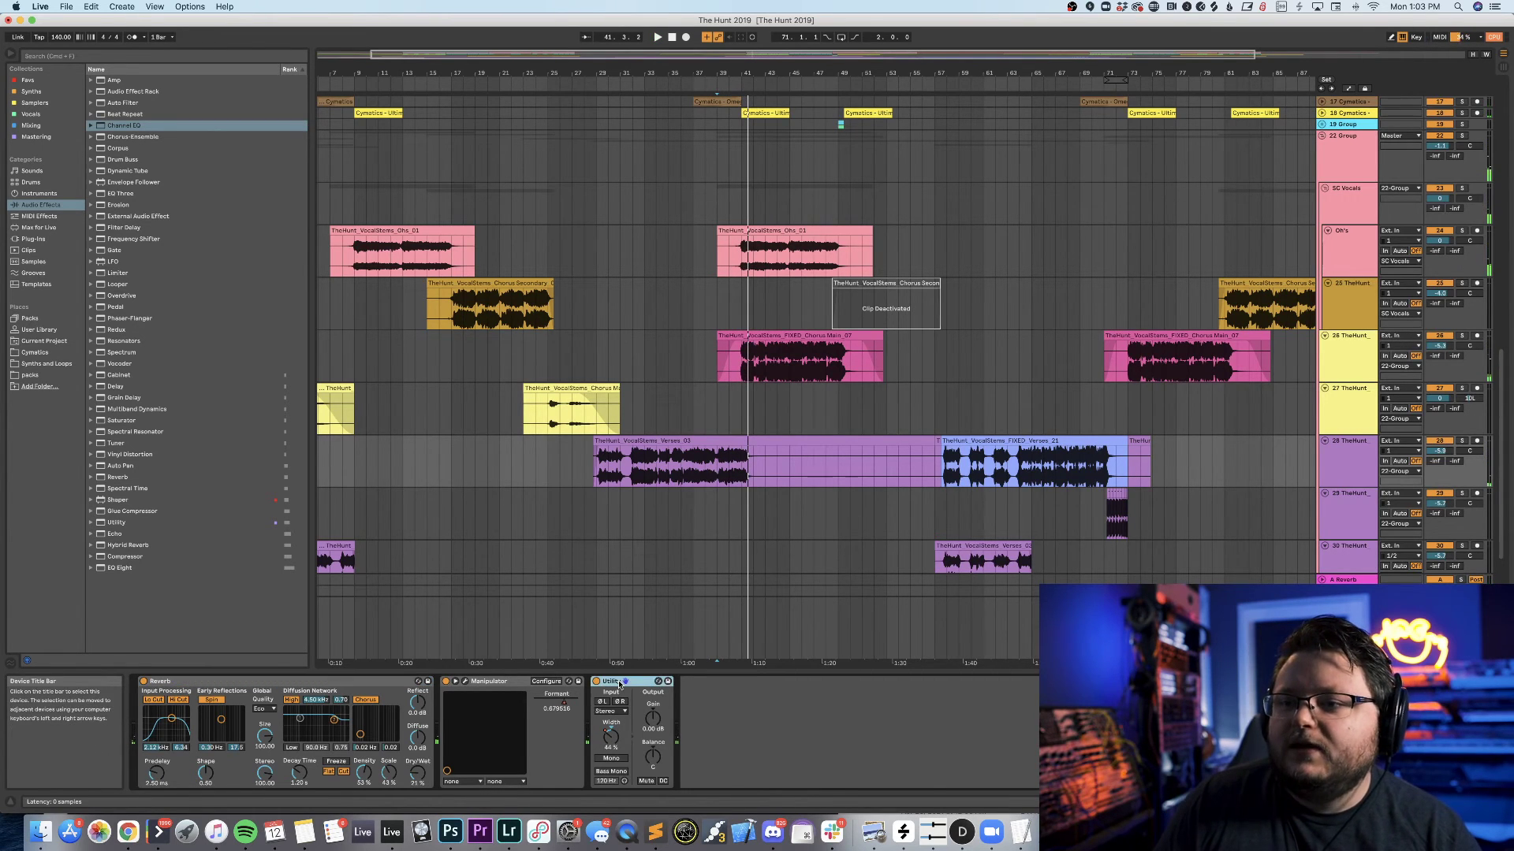
left_click(762, 632)
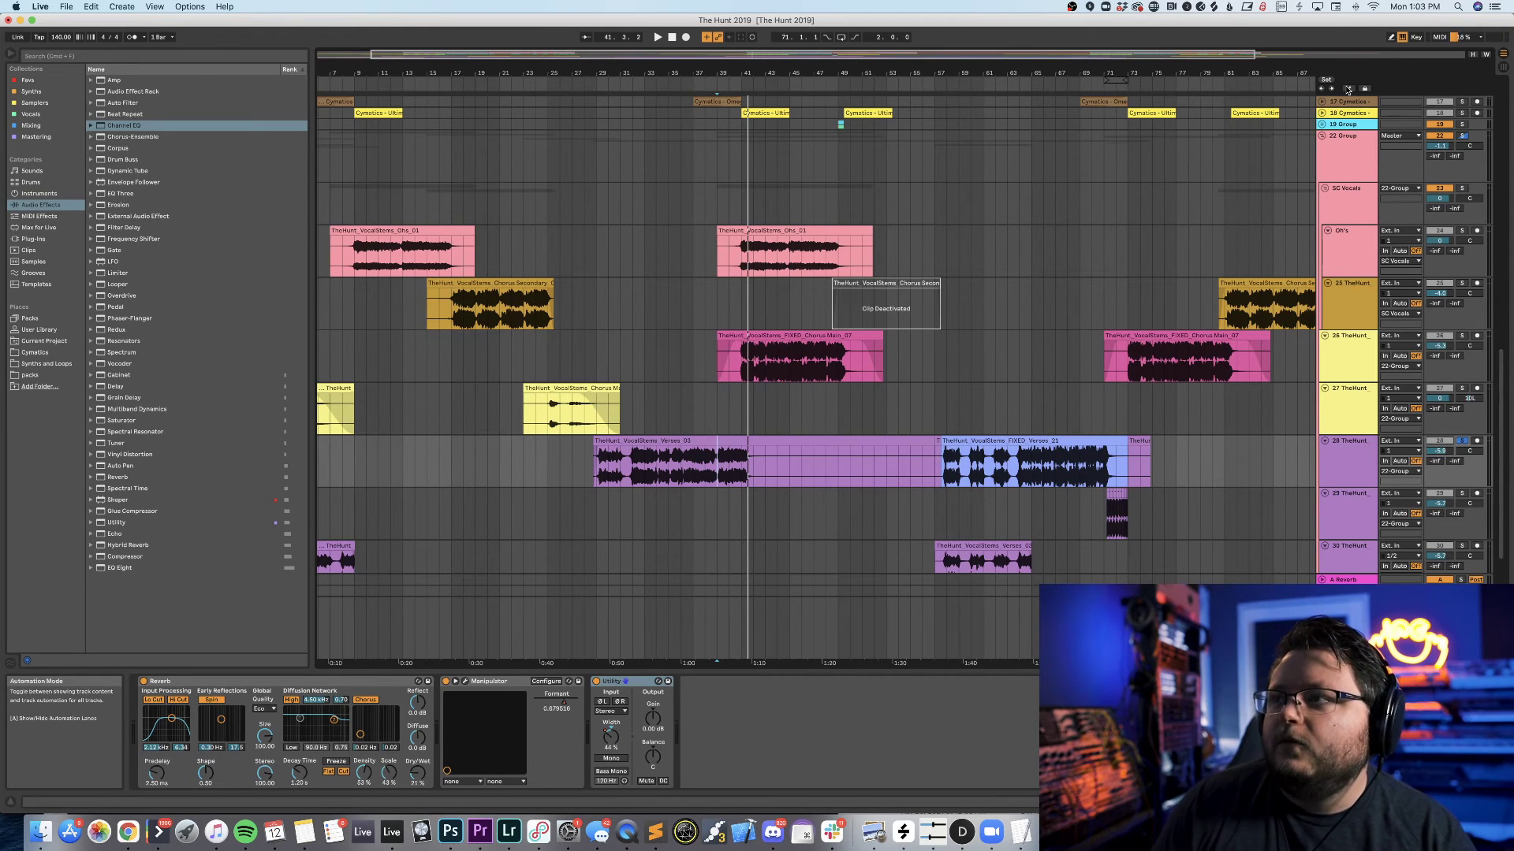
key("a")
left_click(1337, 481)
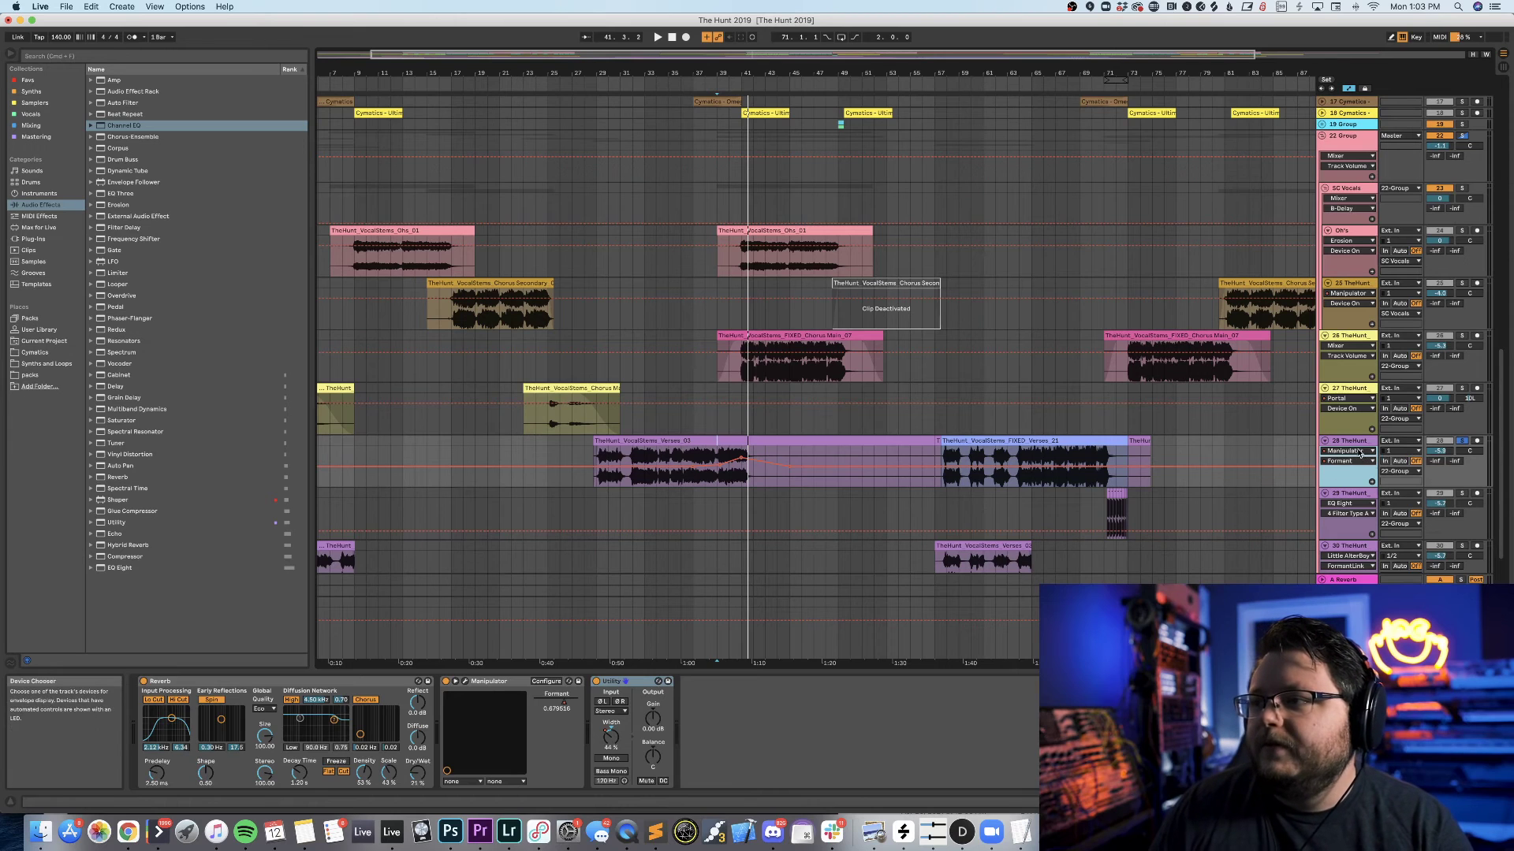
Examine the Utility Stereo Width envelope on track 28 at bar 41, and hide the automation lanes.
left_click(1348, 487)
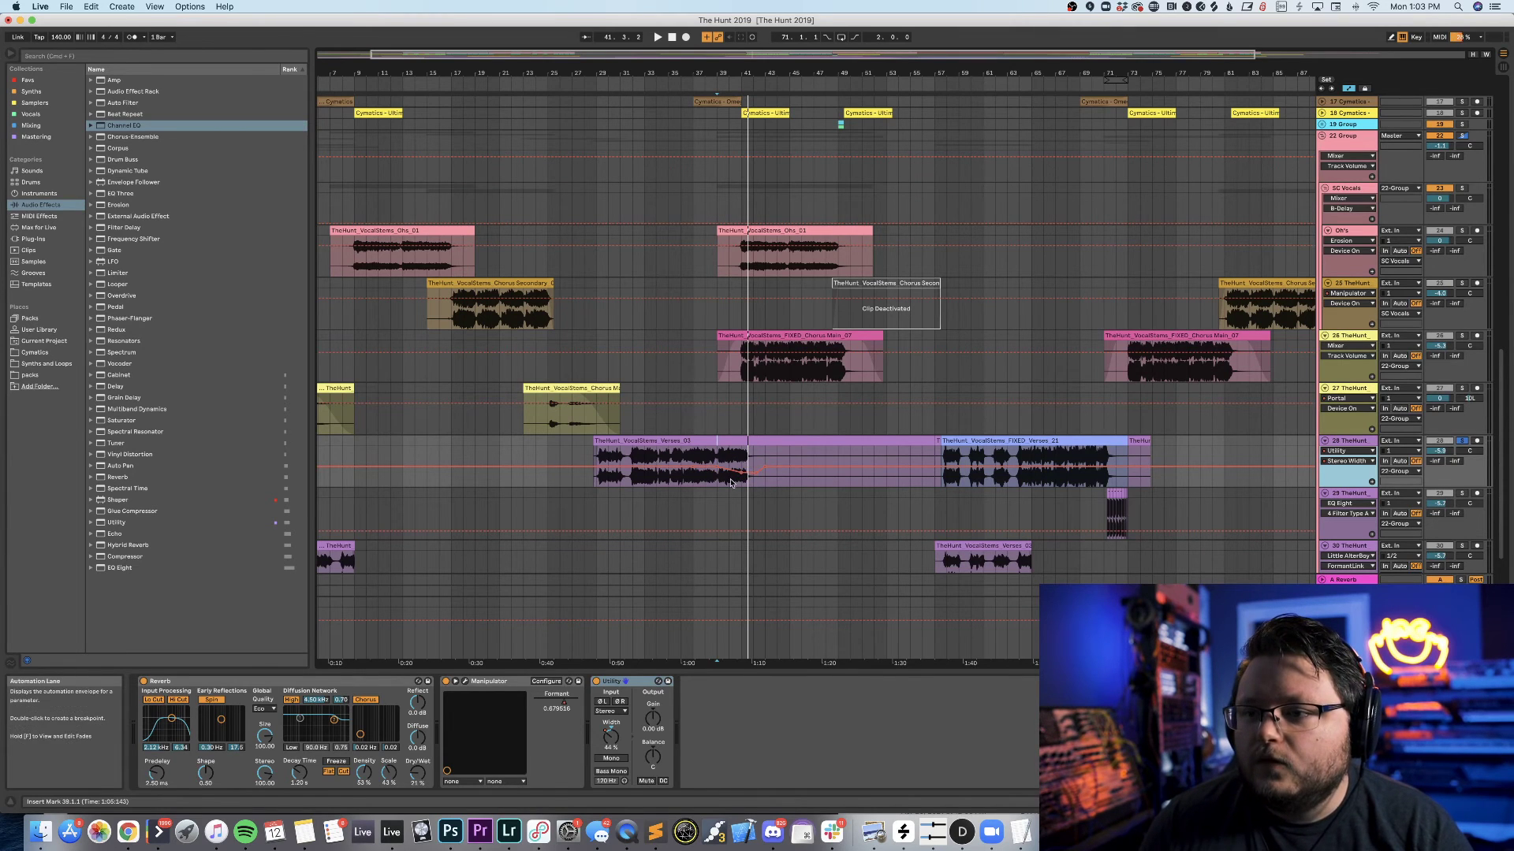
left_click(738, 455)
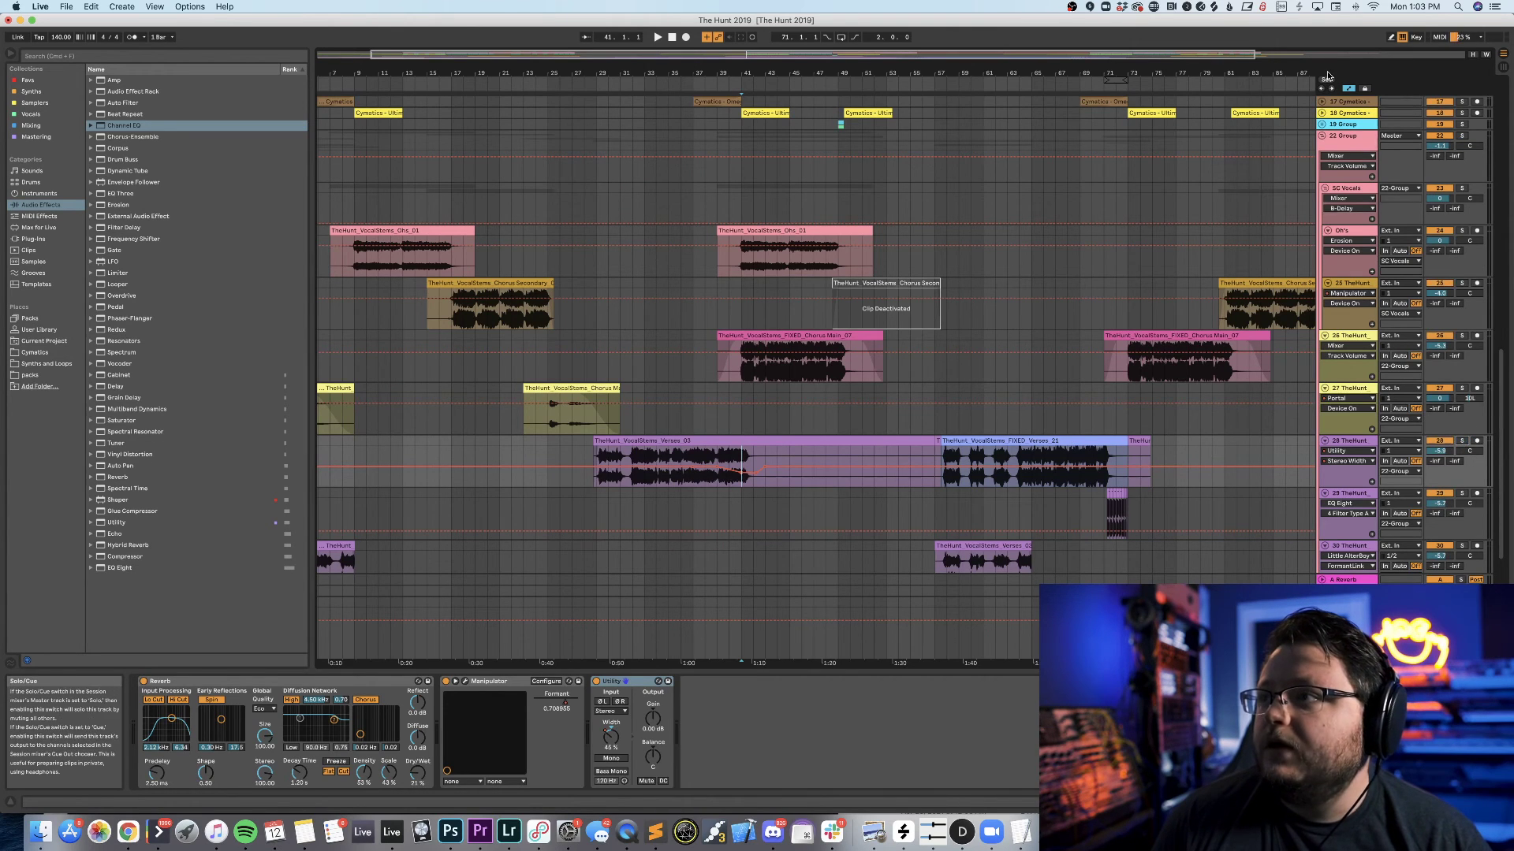
left_click(1348, 89)
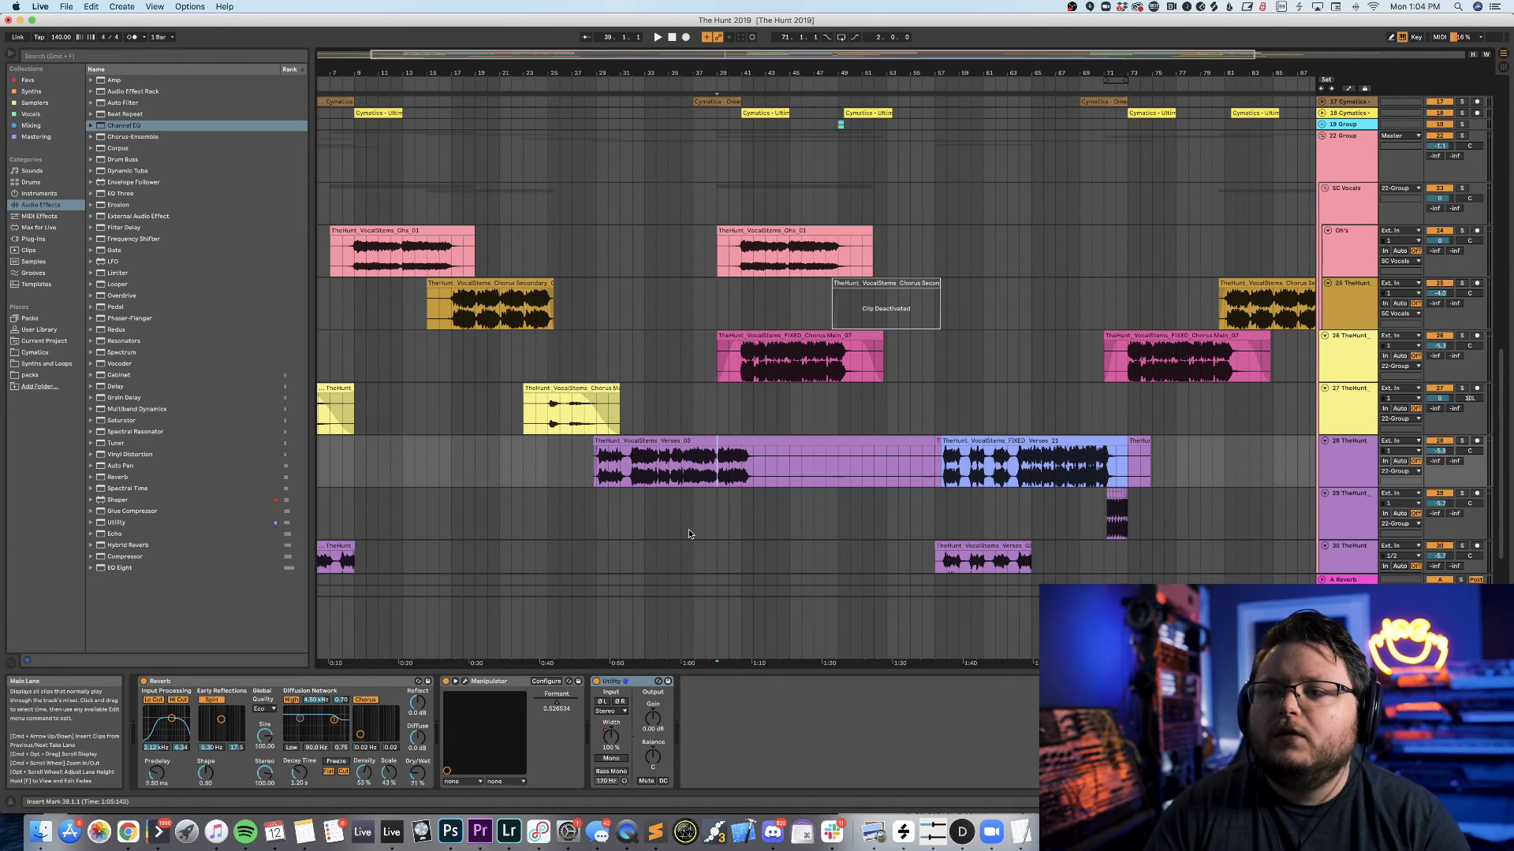
Select track 26 with the FIXED Chorus Main clips, and switch to OBS.
scroll(845, 470, "right", 5)
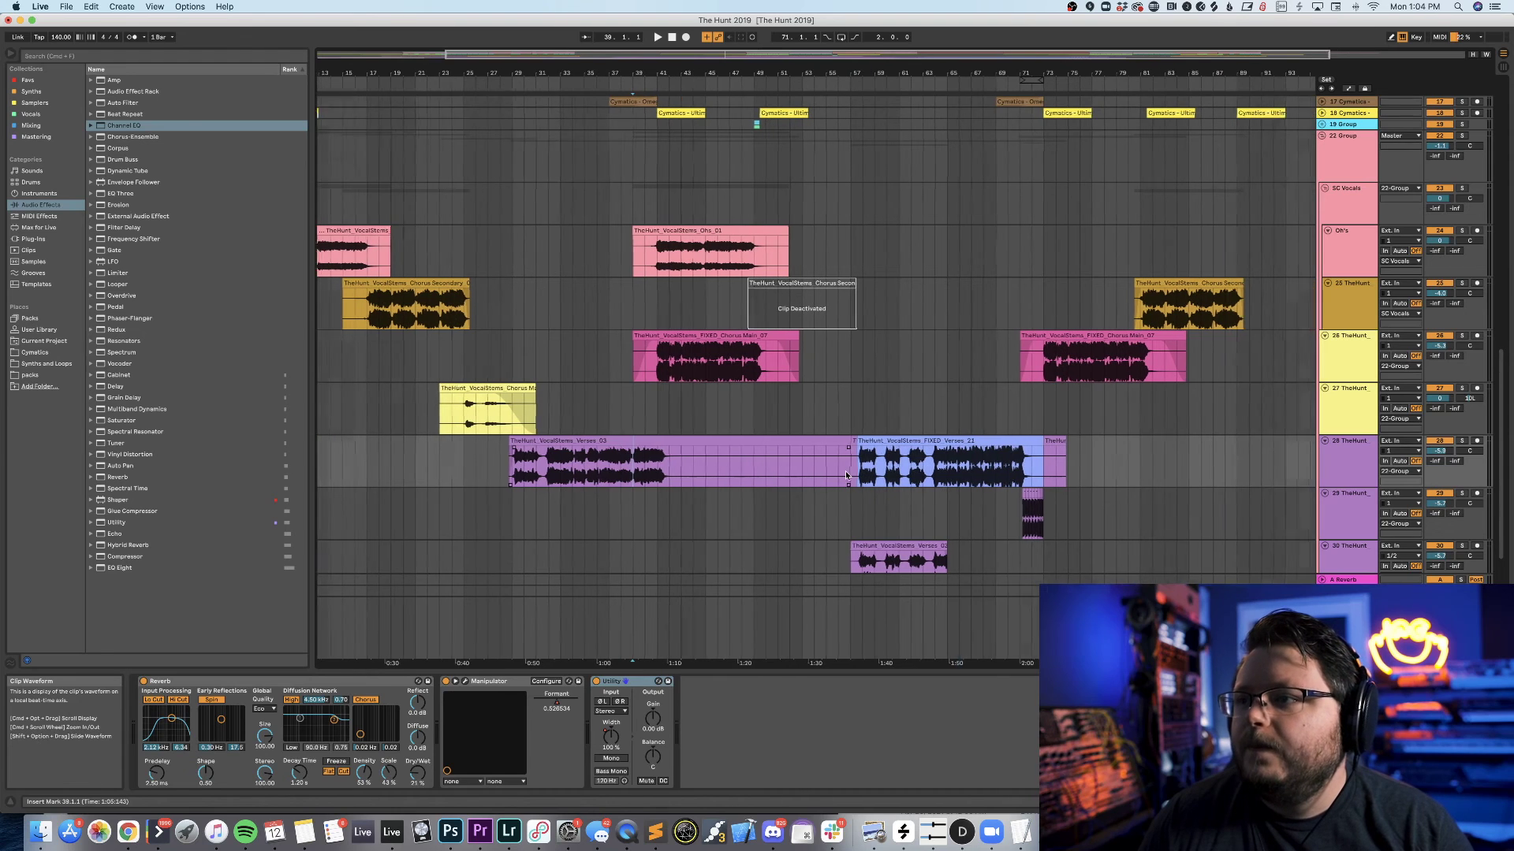
left_click(1354, 365)
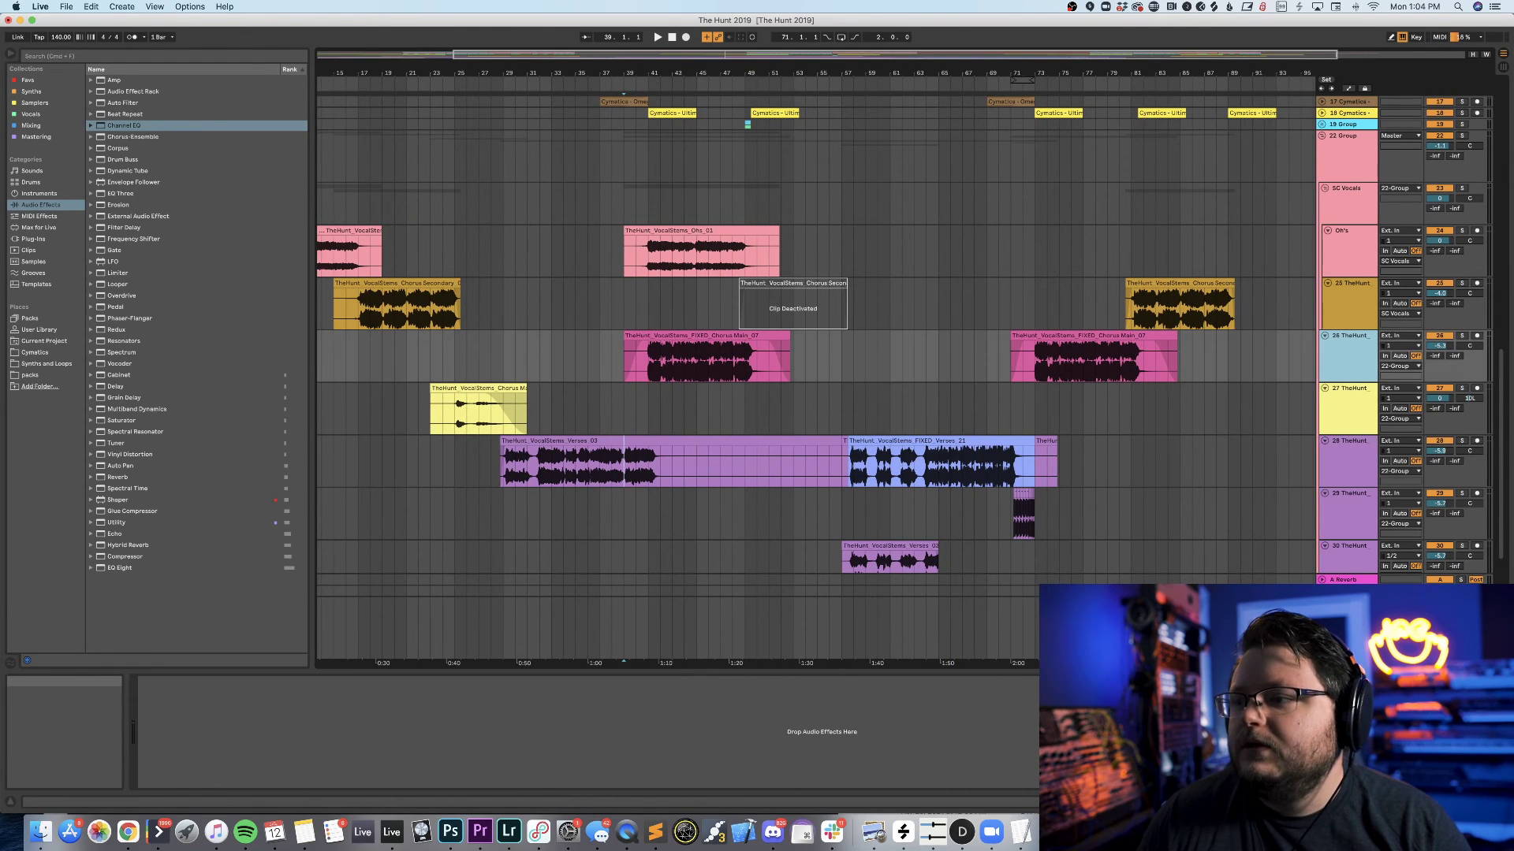
key("super+Tab")
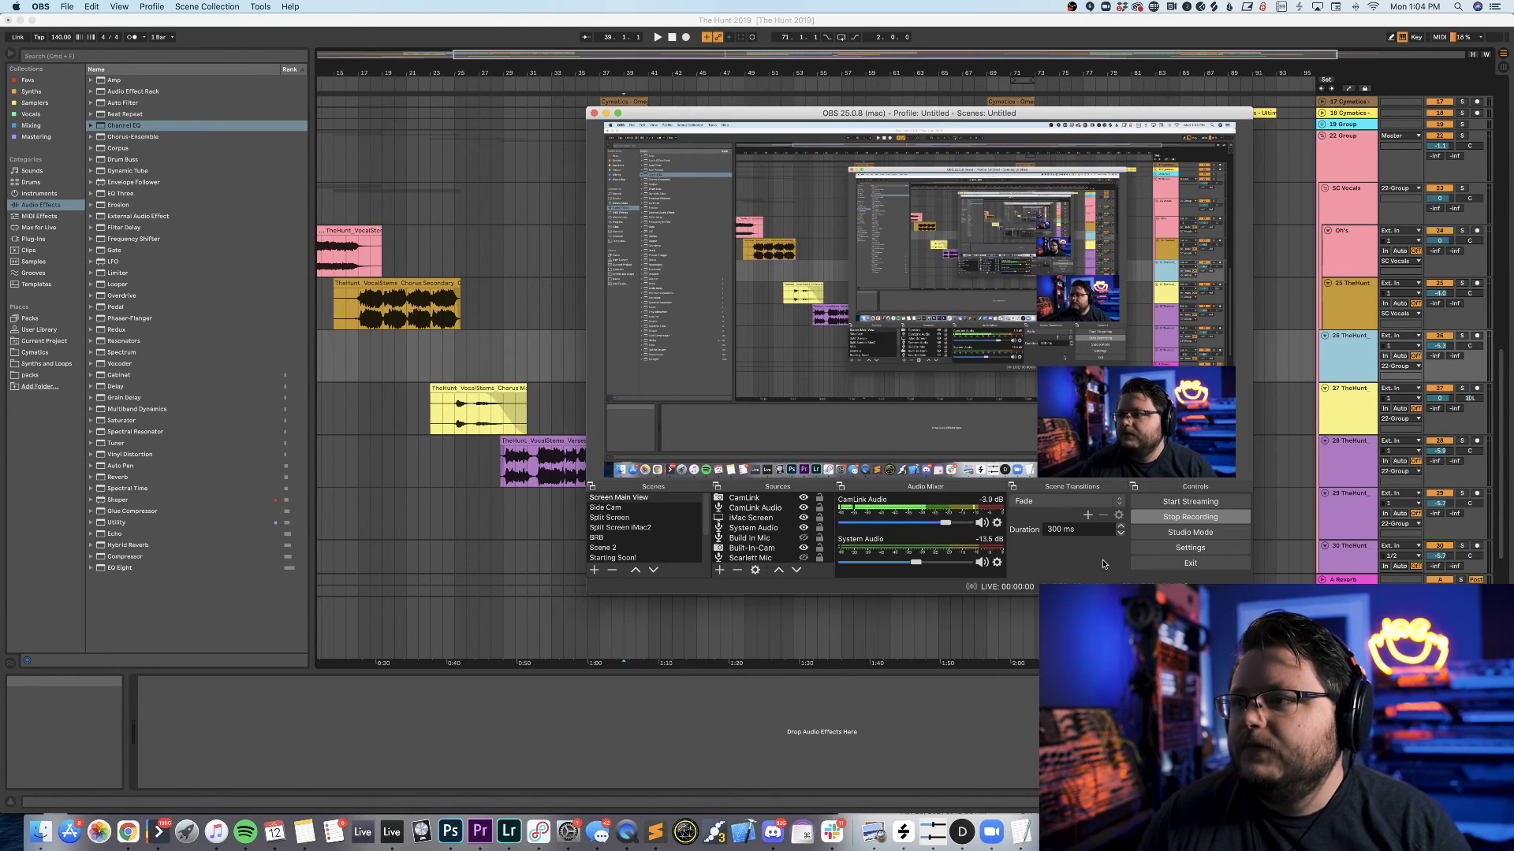